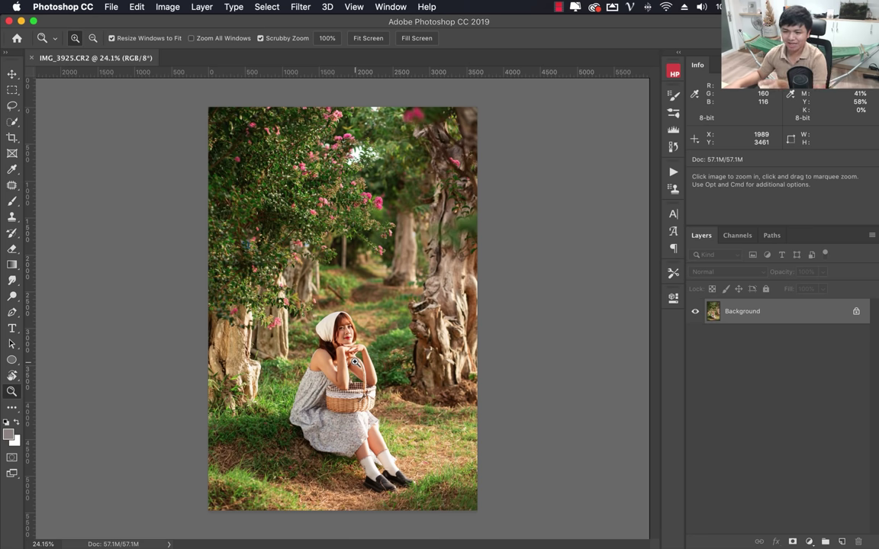
# Zoom in on the seated girl's face in the IMG_3925 portrait and center it
pyautogui.moveTo(318, 328)
pyautogui.mouseDown()
pyautogui.moveTo(340, 358)
pyautogui.moveTo(378, 290)
pyautogui.mouseUp()
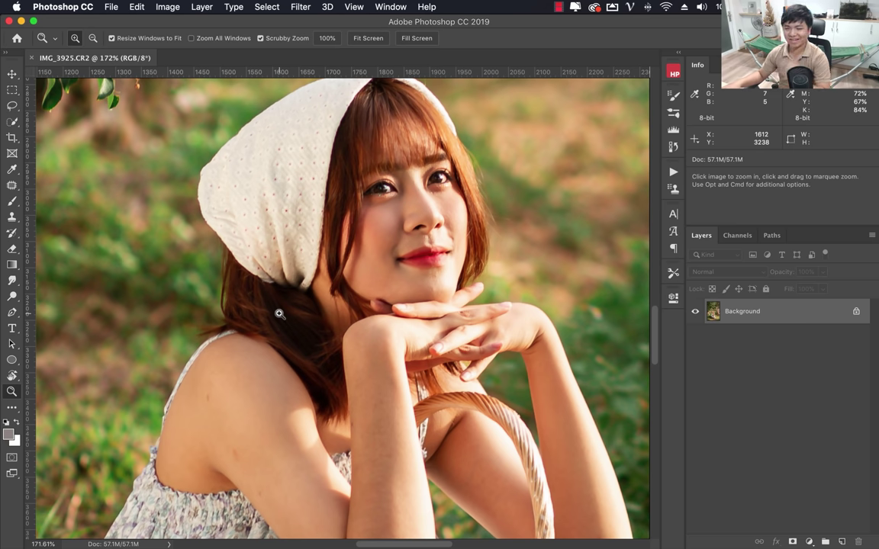
pyautogui.moveTo(344, 370); pyautogui.dragTo(386, 328)
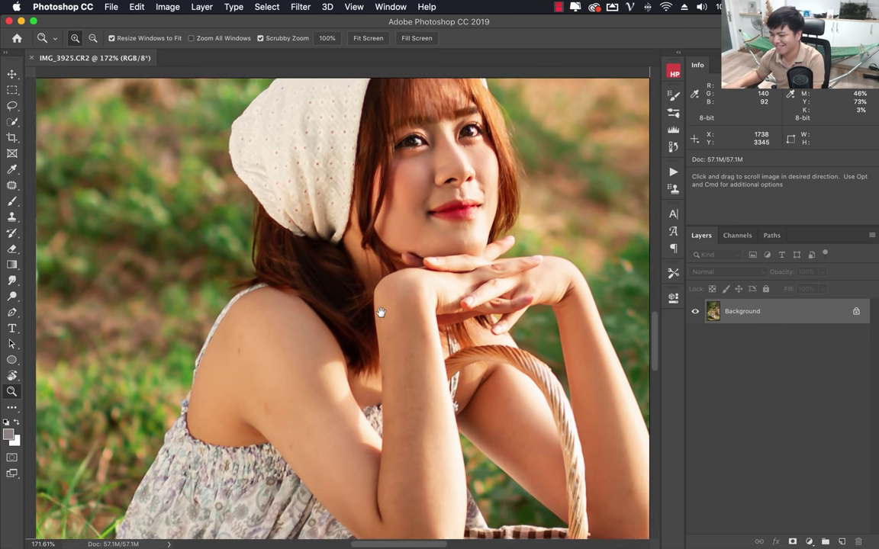
pyautogui.hotkey('ctrl', 'r')
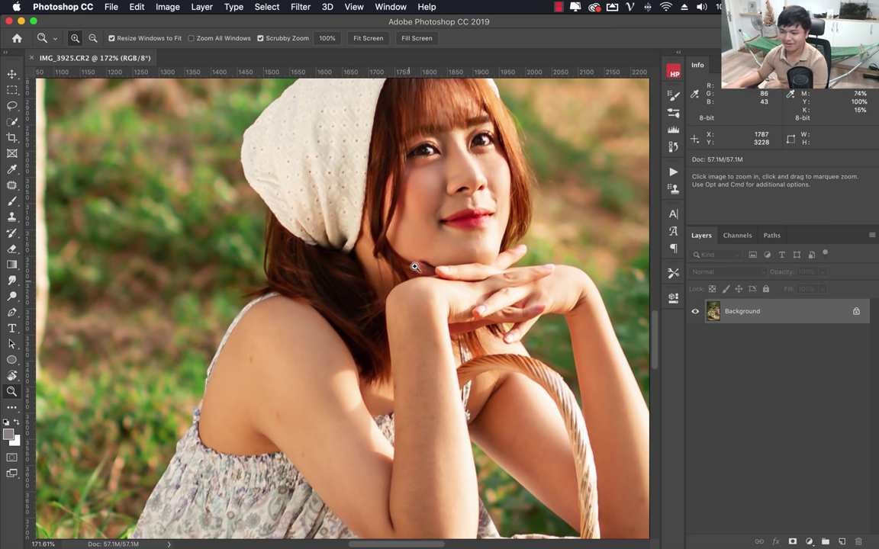
pyautogui.moveTo(414, 266)
pyautogui.mouseDown()
pyautogui.moveTo(387, 283)
pyautogui.moveTo(427, 279)
pyautogui.moveTo(396, 368)
pyautogui.moveTo(331, 384)
pyautogui.mouseUp()
pyautogui.press('super+r')
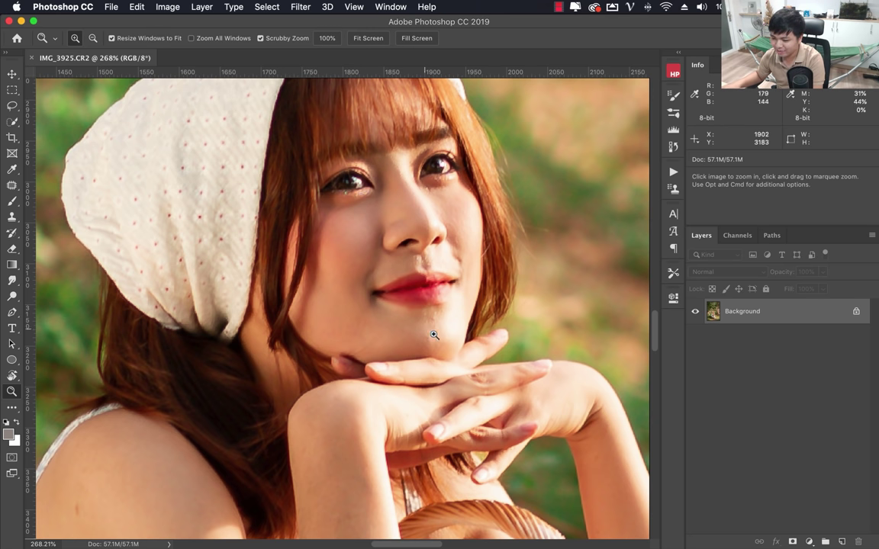
# Pan over the shoulder, clasped hands and basket, then zoom out to the whole woman
pyautogui.press('super+r')
pyautogui.moveTo(298, 343)
pyautogui.mouseDown()
pyautogui.moveTo(465, 254)
pyautogui.moveTo(495, 141)
pyautogui.mouseUp()
pyautogui.moveTo(469, 433); pyautogui.dragTo(424, 313)
pyautogui.press('super+r')
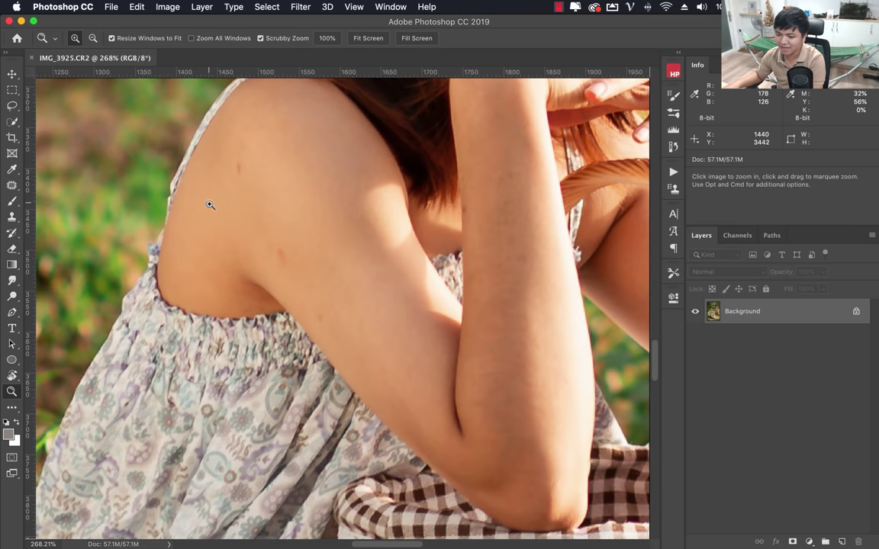
pyautogui.moveTo(474, 412); pyautogui.dragTo(345, 479)
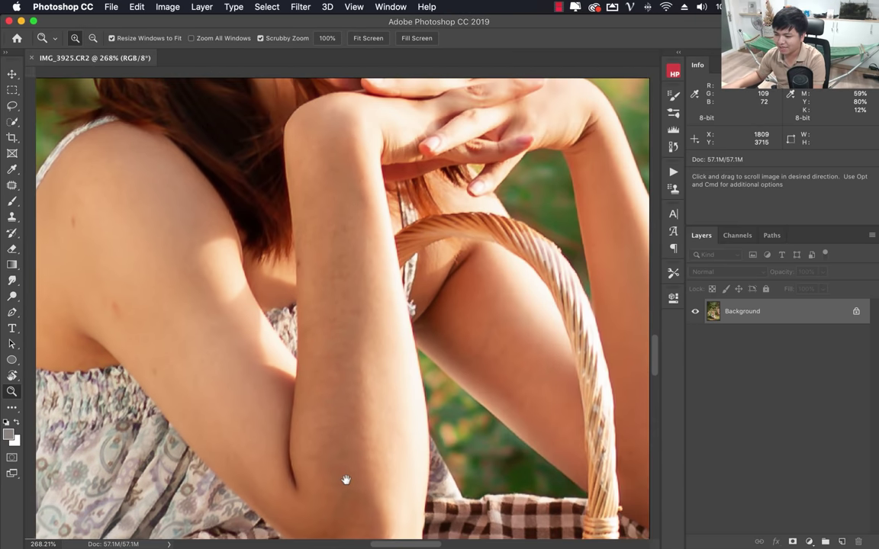
pyautogui.moveTo(516, 363); pyautogui.dragTo(339, 369)
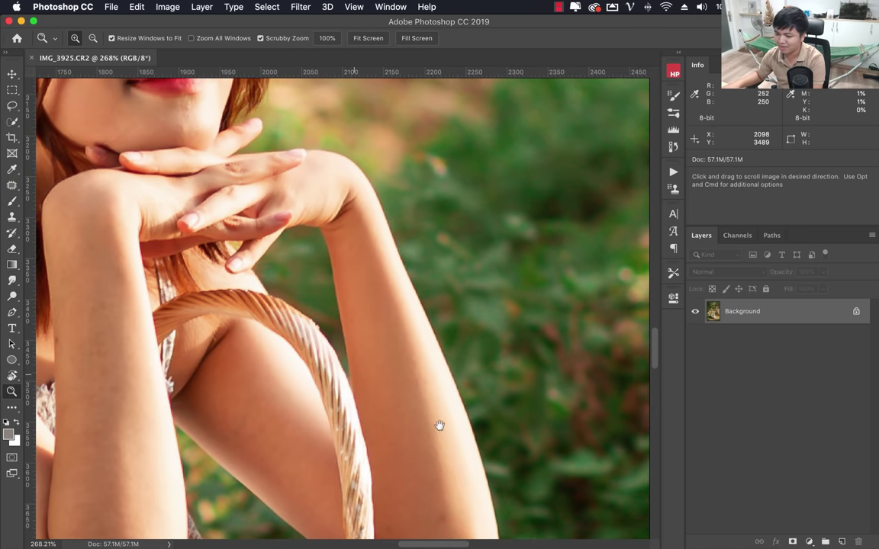
pyautogui.moveTo(440, 426); pyautogui.dragTo(397, 256)
pyautogui.moveTo(444, 284); pyautogui.dragTo(539, 402)
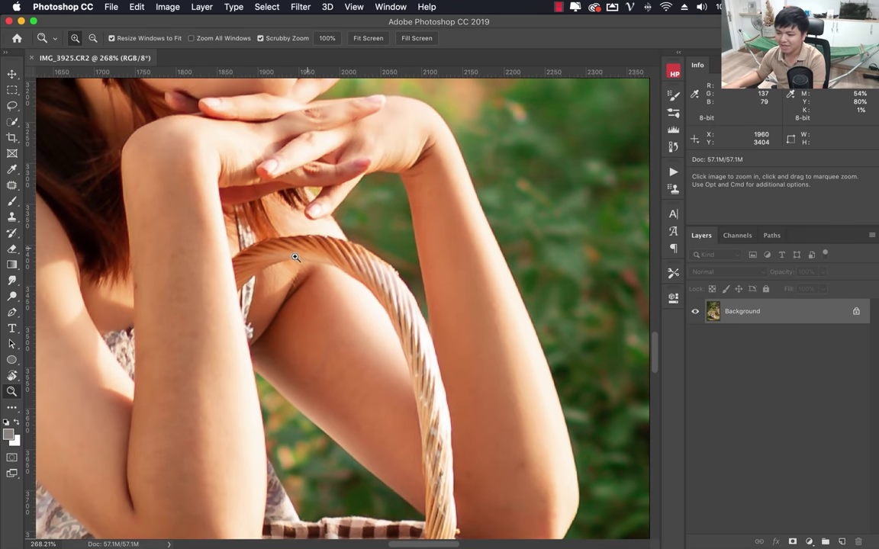
pyautogui.moveTo(294, 255)
pyautogui.mouseDown()
pyautogui.moveTo(250, 285)
pyautogui.moveTo(245, 275)
pyautogui.mouseUp()
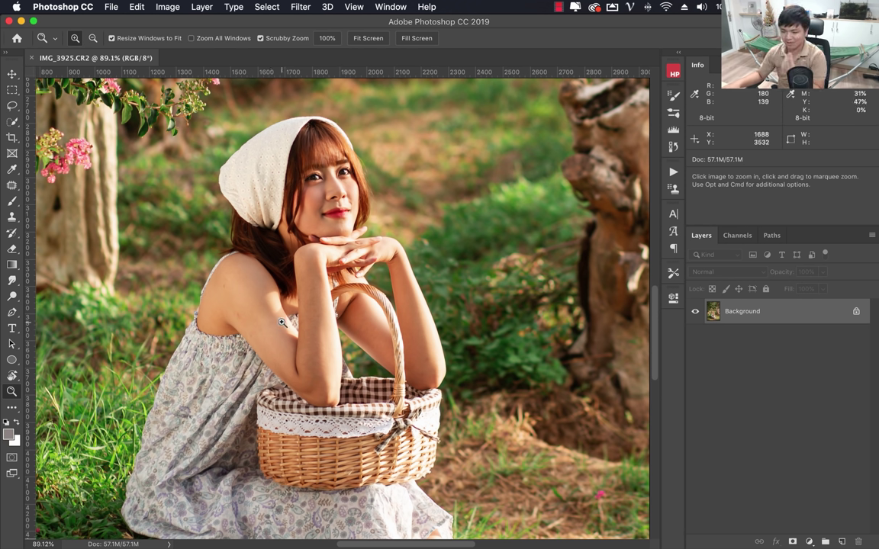
# In the Finder stock-photo folder, select IMG_3851.CR2 and preview it in Quick Look
pyautogui.click(98, 523)
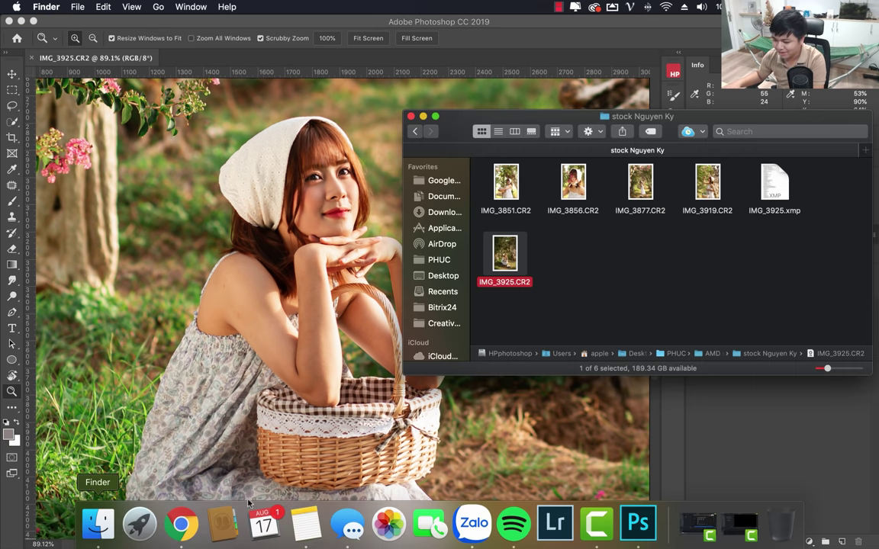
pyautogui.click(583, 291)
pyautogui.click(519, 184)
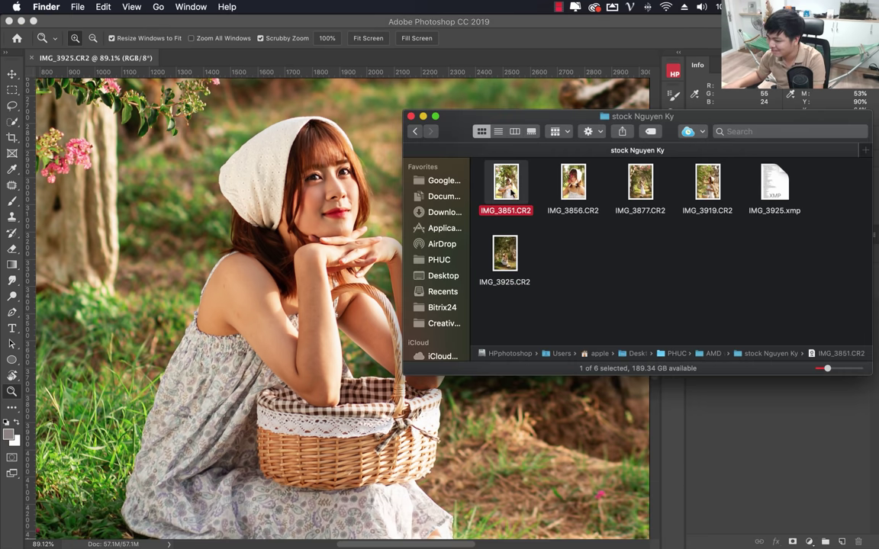
pyautogui.press('space')
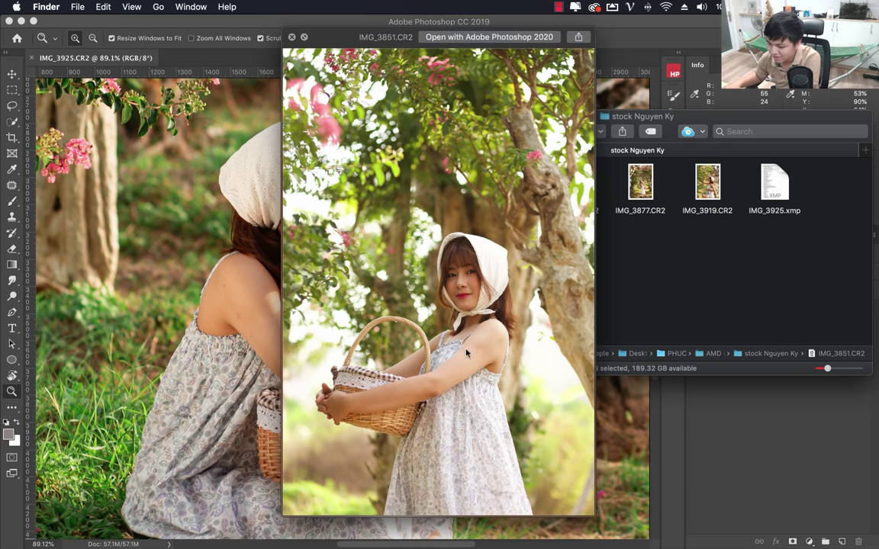
# Preview IMG_3856, IMG_3877 and IMG_3919, then bring up IMG_3919.CR2's file actions
pyautogui.press('Right')
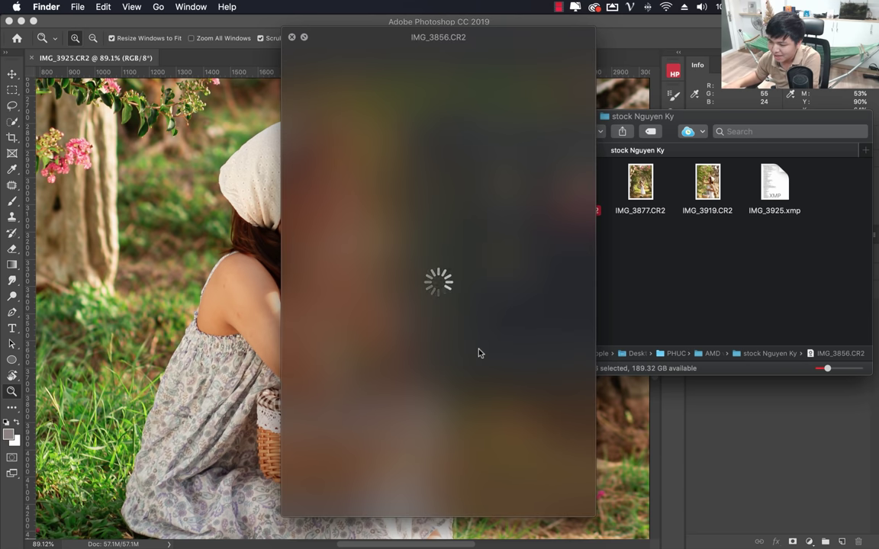
pyautogui.press('Right')
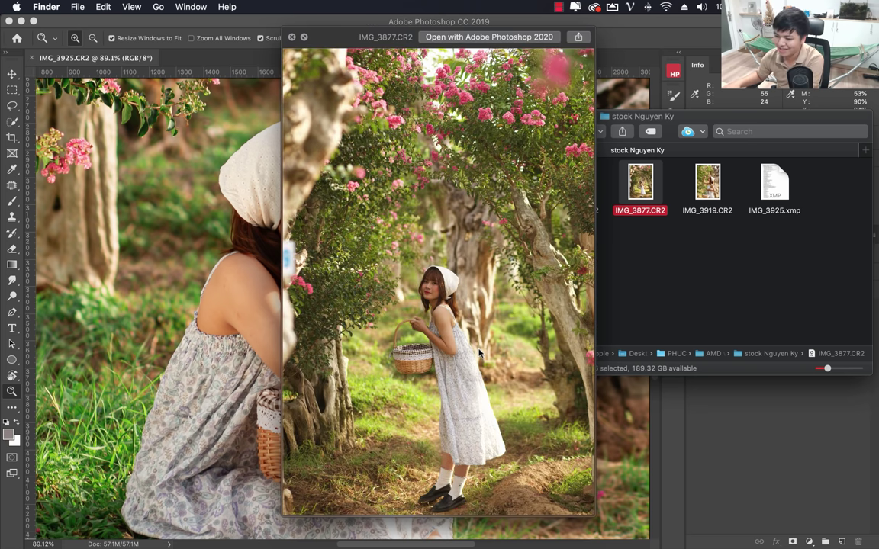
pyautogui.press('Right')
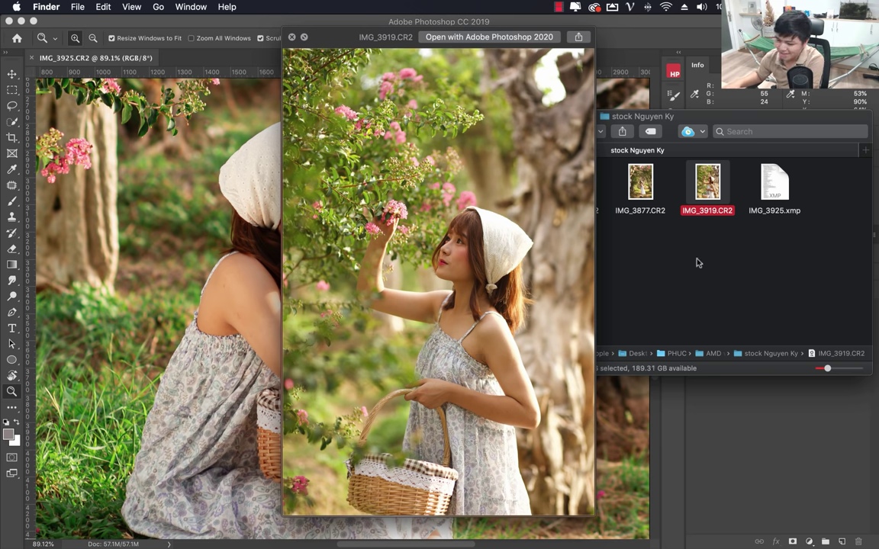
pyautogui.press('space')
pyautogui.rightClick(708, 186)
pyautogui.moveTo(739, 203)
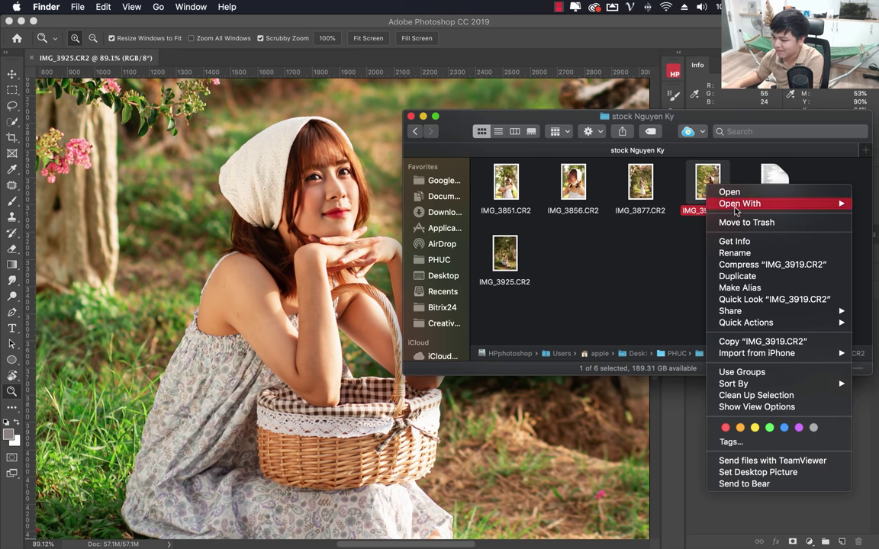
# Open IMG_3919.CR2 in Camera Raw, apply the mau Ha Lan preset, and keep Exposure at 0.00
pyautogui.click(616, 230)
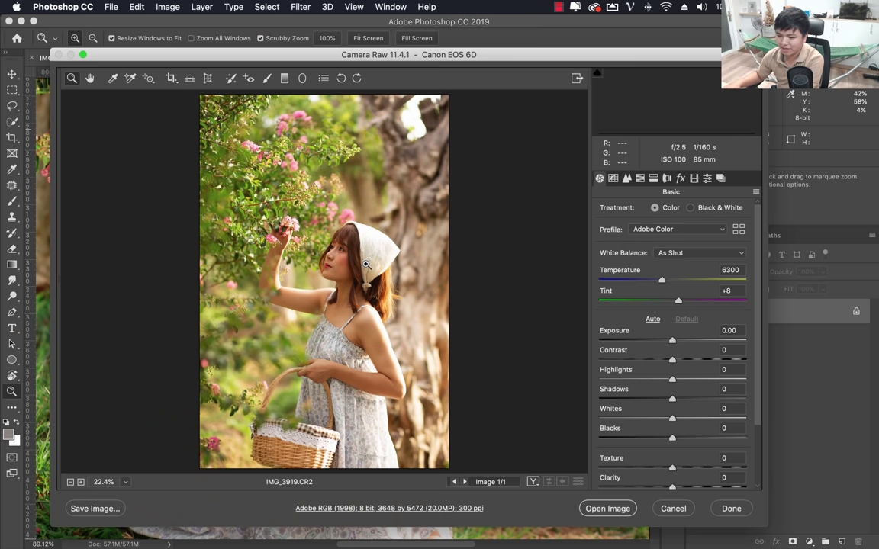
pyautogui.click(707, 178)
pyautogui.click(649, 237)
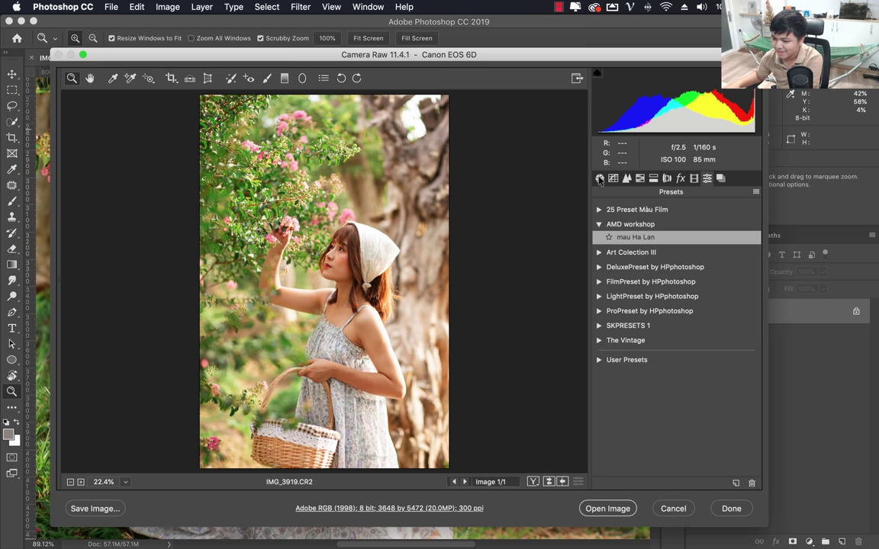
pyautogui.click(600, 178)
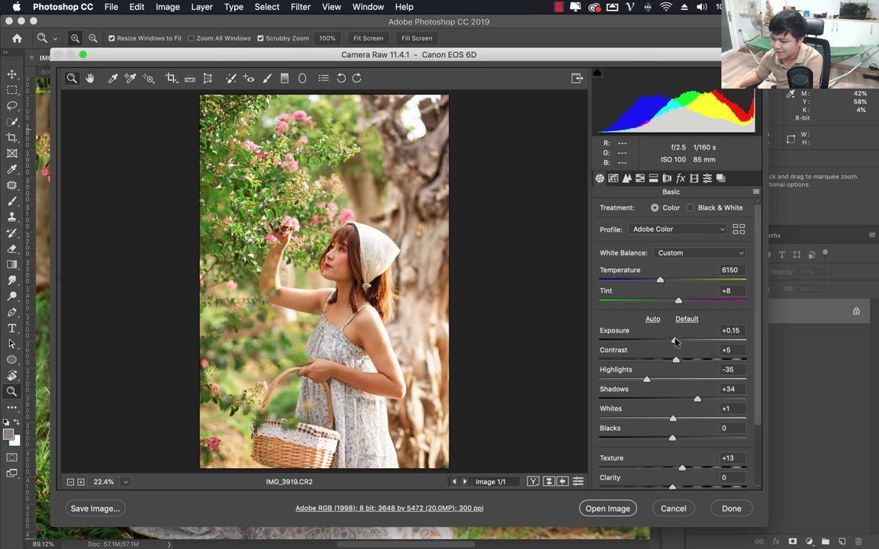
pyautogui.moveTo(674, 341); pyautogui.dragTo(672, 343)
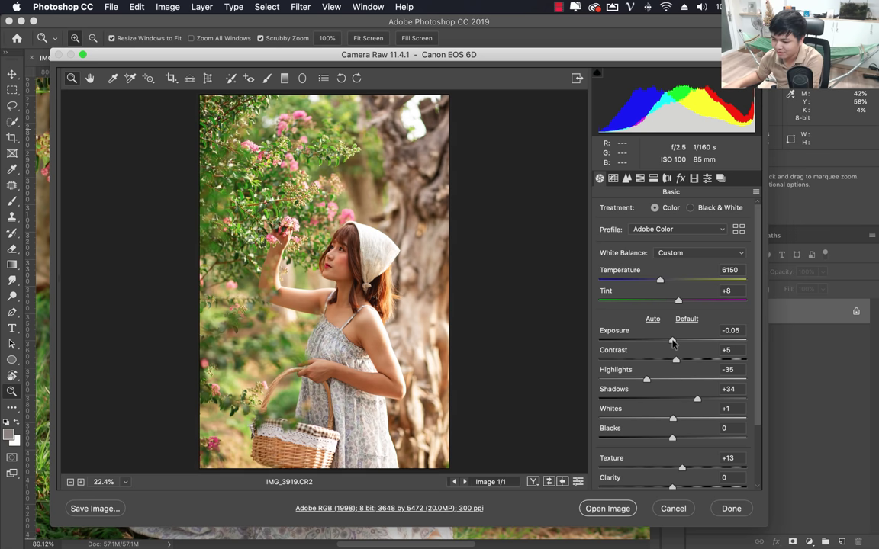
pyautogui.doubleClick(672, 343)
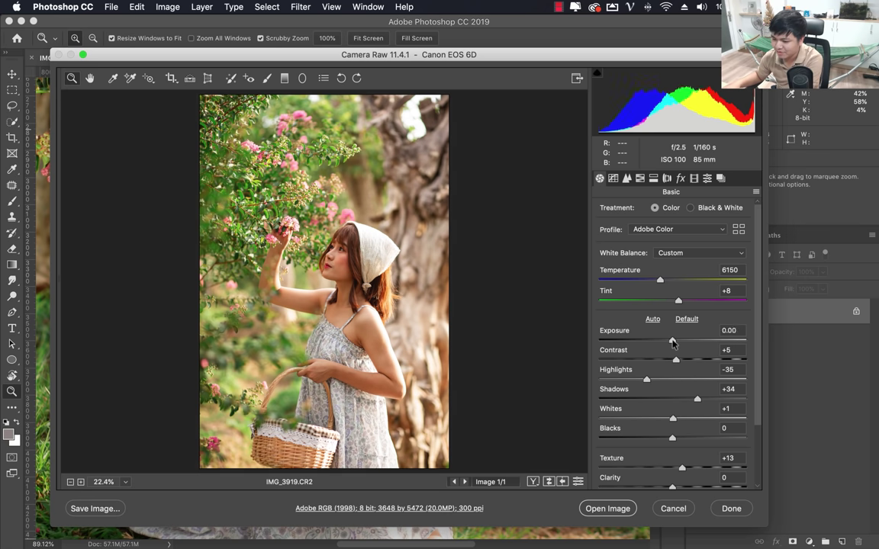
# Draw a Radial Filter around the girl and open the image in Photoshop
pyautogui.click(303, 79)
pyautogui.moveTo(336, 260); pyautogui.dragTo(407, 350)
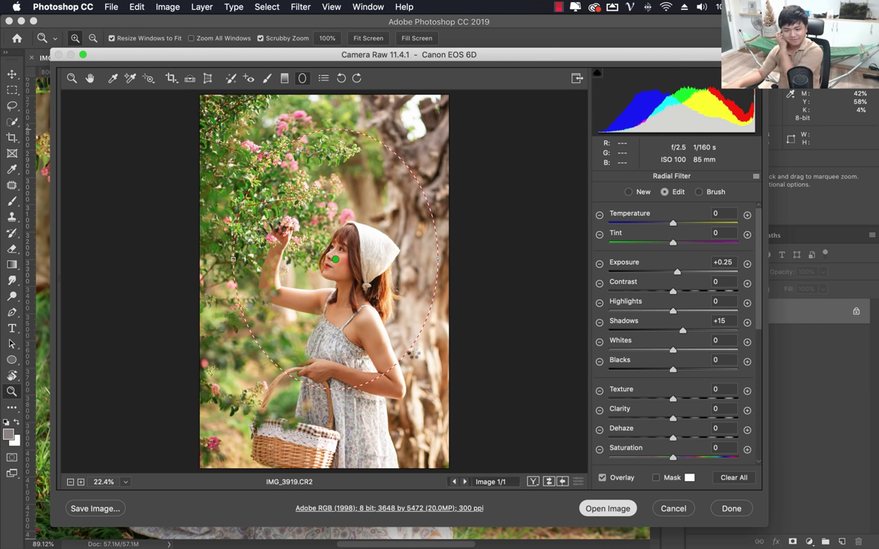
pyautogui.press('Return')
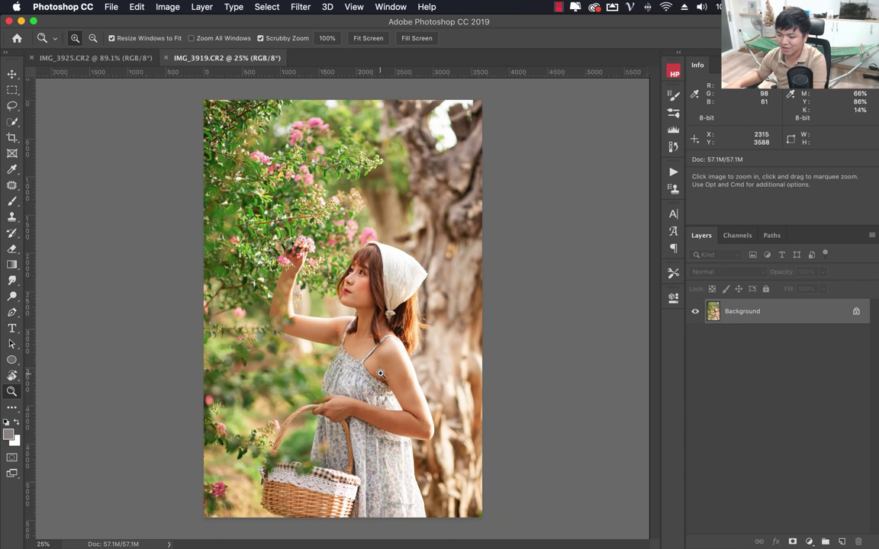
# Zoom IMG_3919 in to 100% on the woman's upper body
pyautogui.click(345, 338)
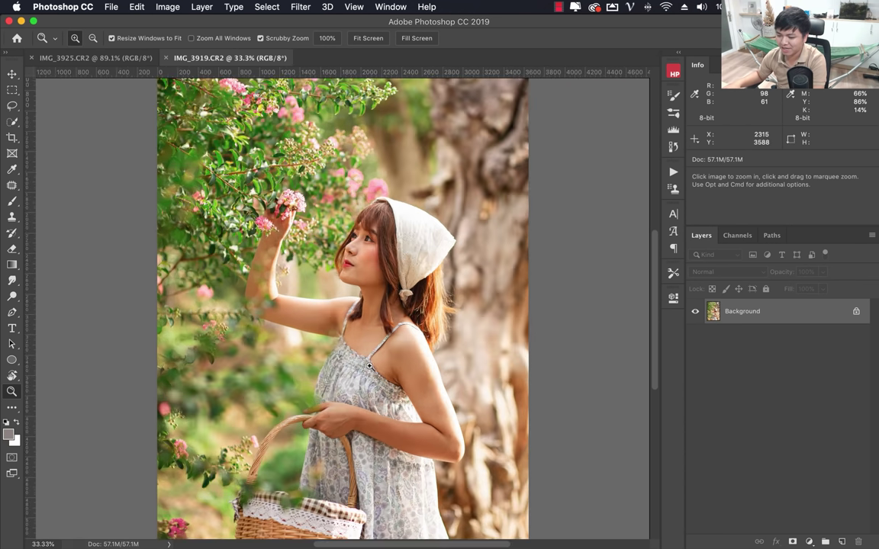
pyautogui.click(370, 367)
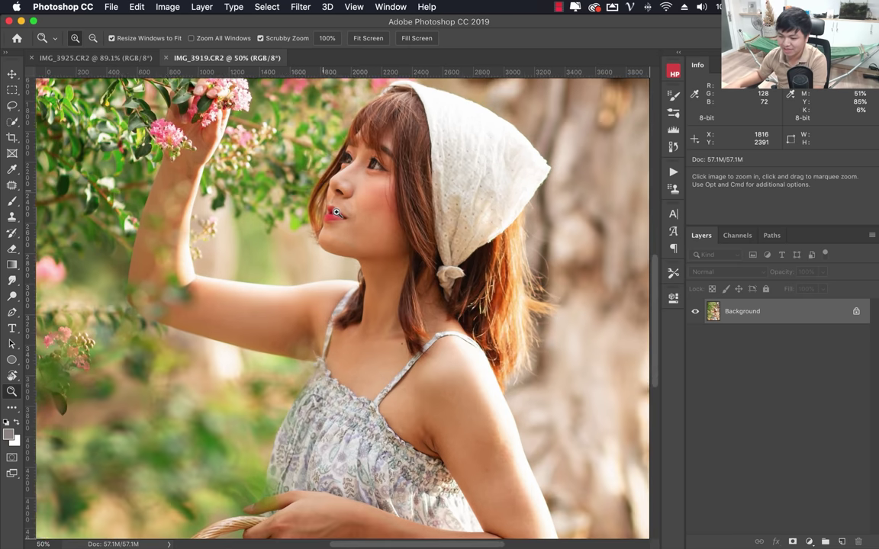
pyautogui.click(336, 212)
# Switch back to IMG_3925 and zoom in close on the woman's arm
pyautogui.hotkey('ctrl', 'Tab')
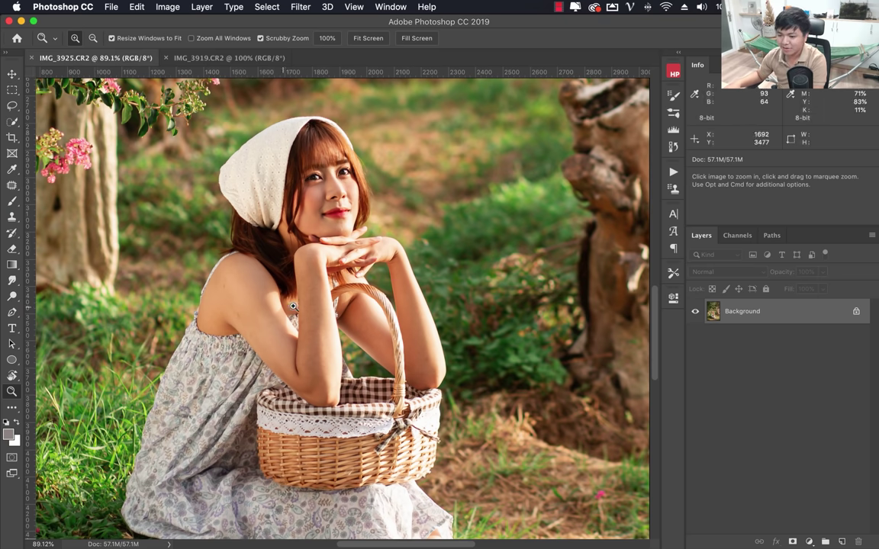
pyautogui.moveTo(293, 306); pyautogui.dragTo(322, 304)
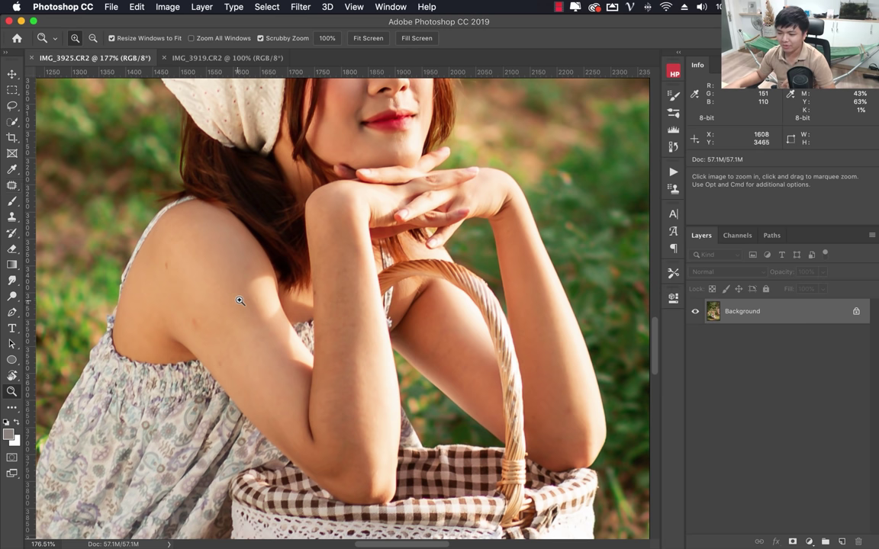
pyautogui.click(12, 186)
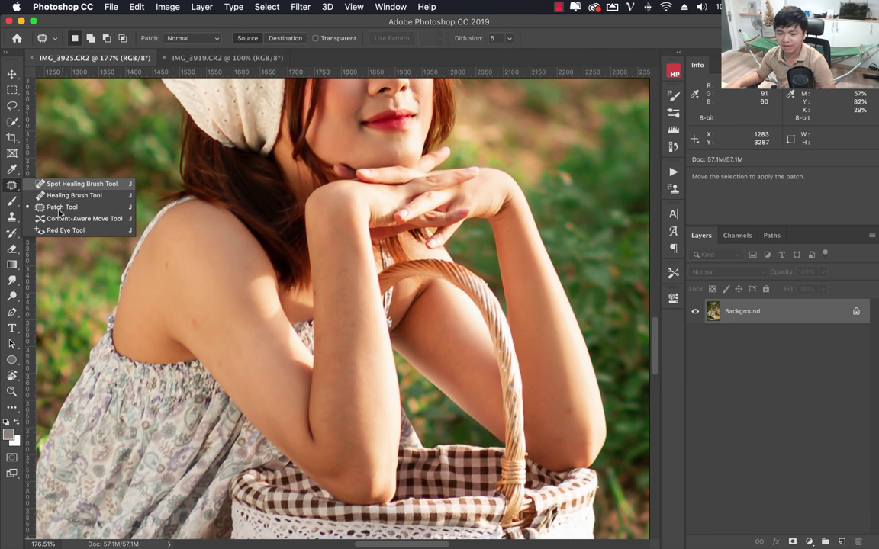
# Lay the toolbar out in two columns and settle on Spot Healing Brush after trying Patch and Healing Brush
pyautogui.click(63, 183)
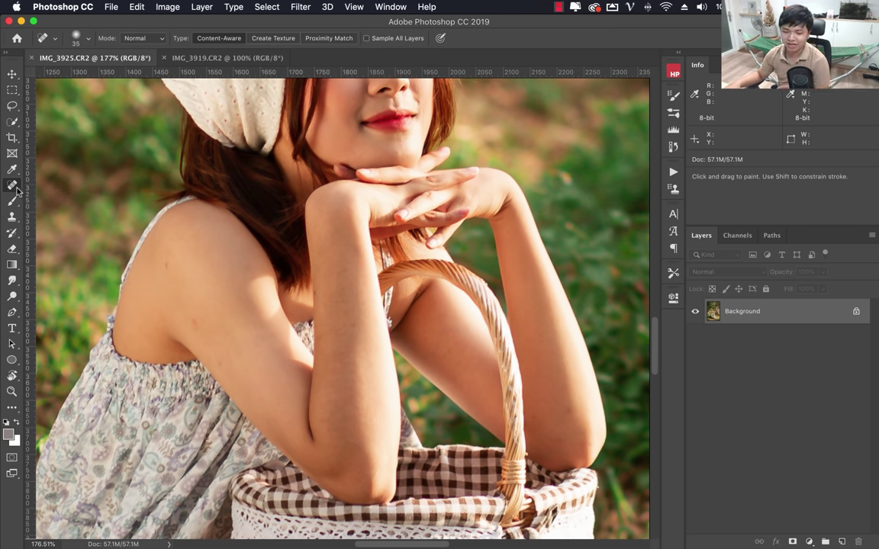
pyautogui.click(5, 51)
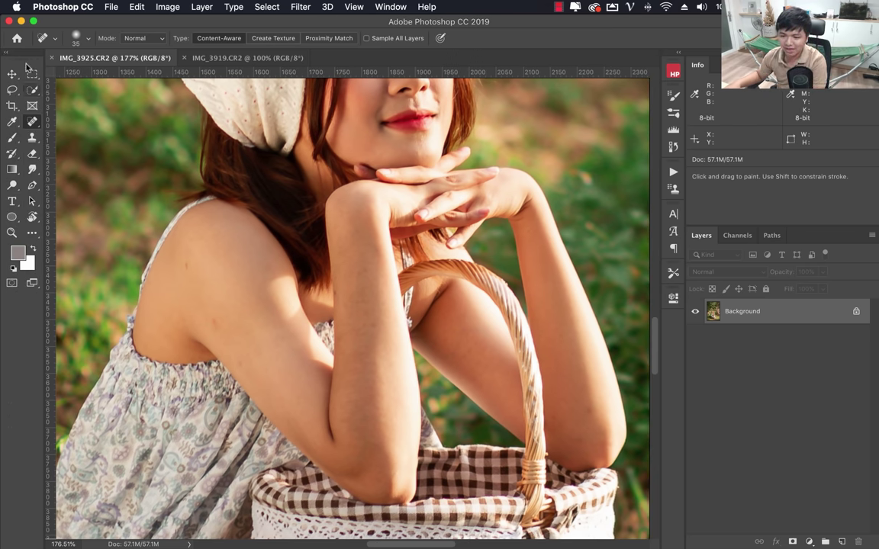
pyautogui.rightClick(33, 129)
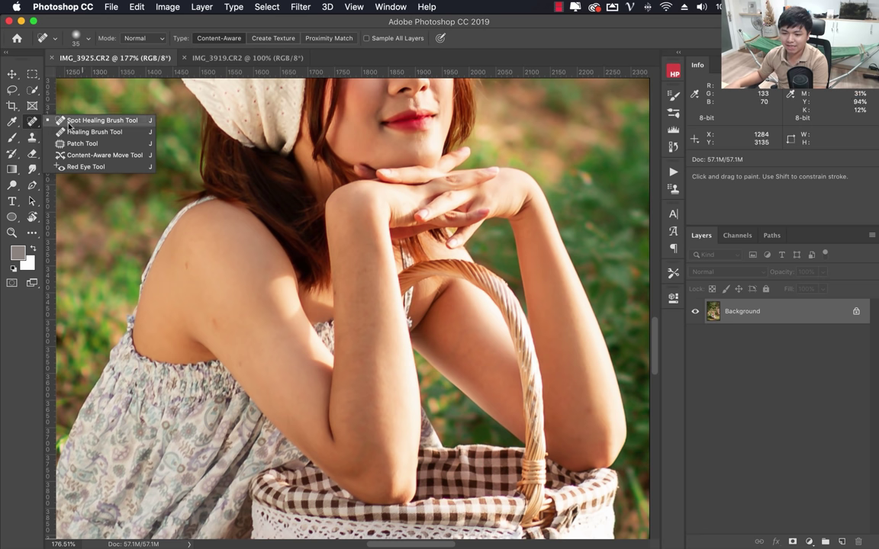
pyautogui.click(74, 144)
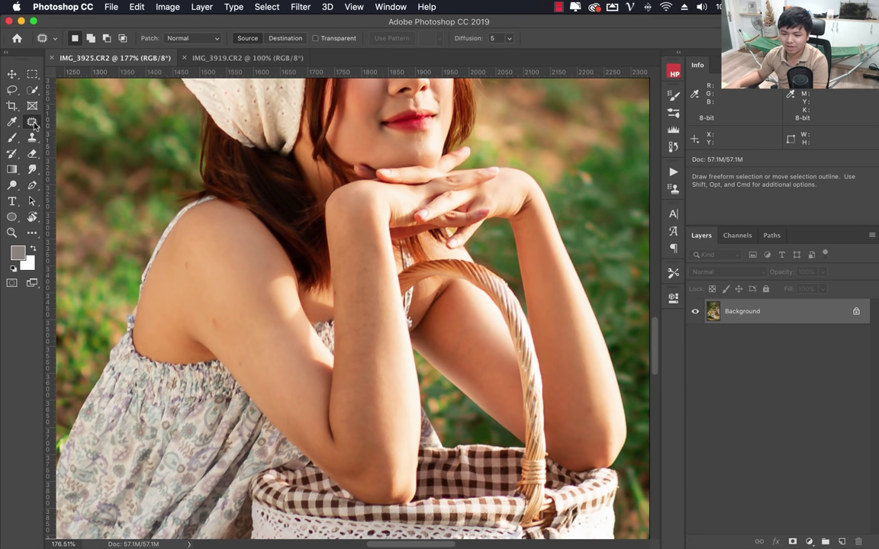
pyautogui.click(32, 121)
pyautogui.click(94, 131)
pyautogui.click(33, 122)
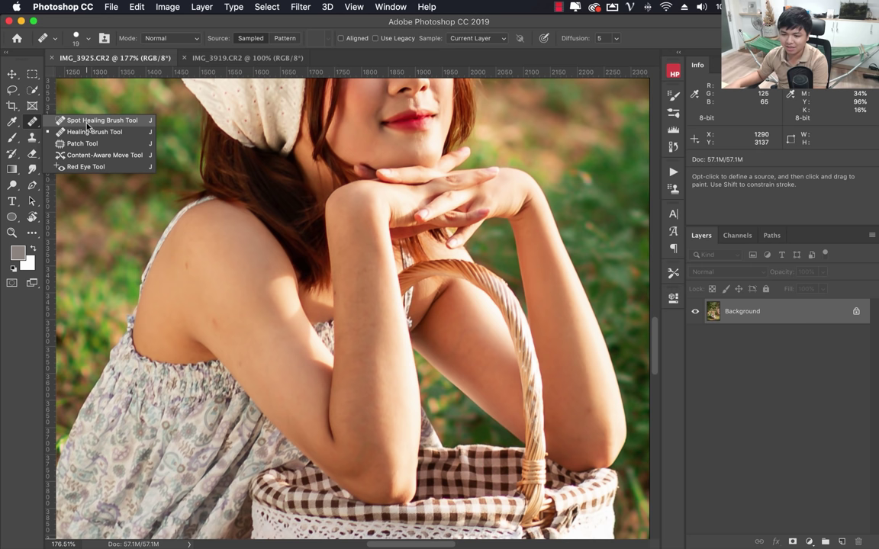
pyautogui.click(84, 120)
pyautogui.click(32, 121)
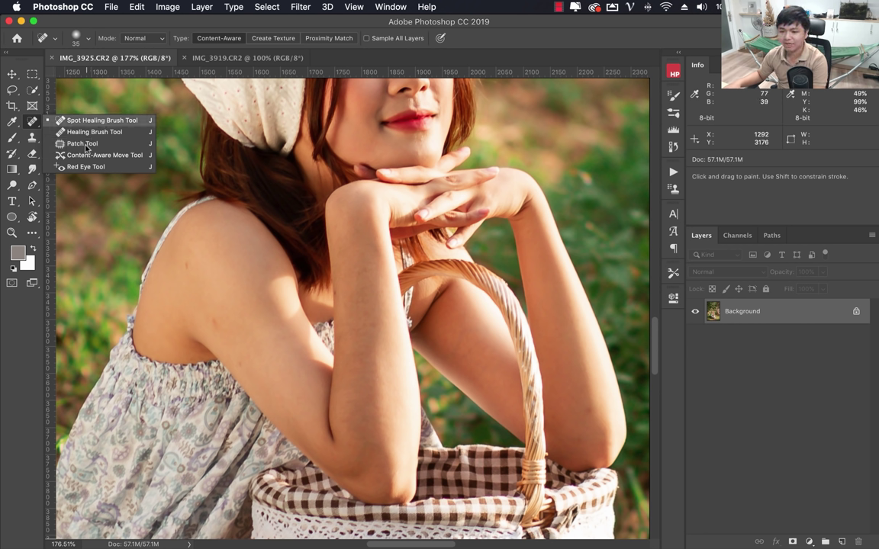
pyautogui.click(91, 120)
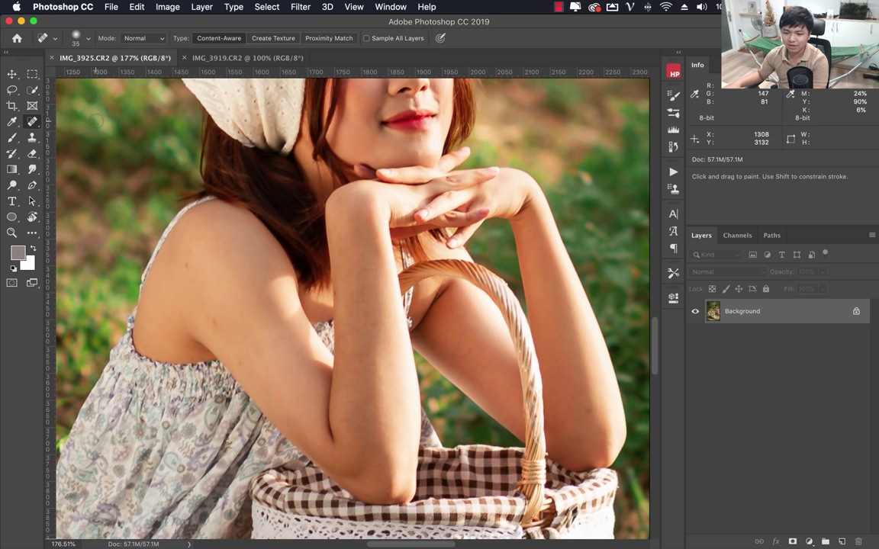
# Heal the dark spots and blemishes on the left shoulder and one upper-arm spot
pyautogui.moveTo(32, 118); pyautogui.dragTo(46, 124)
pyautogui.click(69, 120)
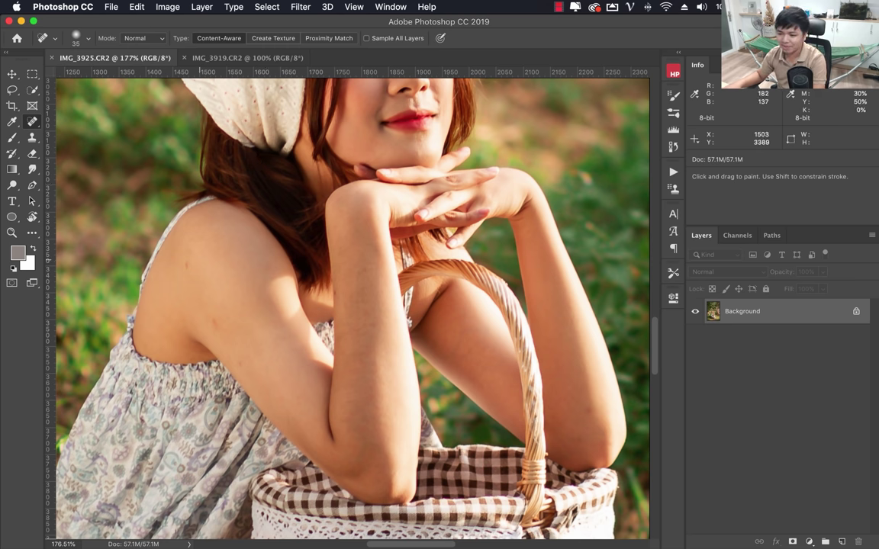
pyautogui.moveTo(172, 241); pyautogui.dragTo(189, 268)
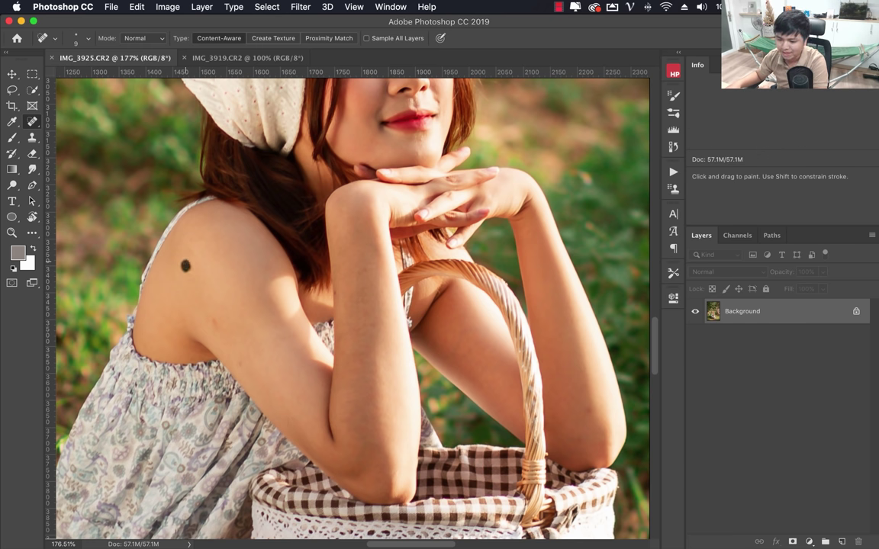
pyautogui.click(185, 265)
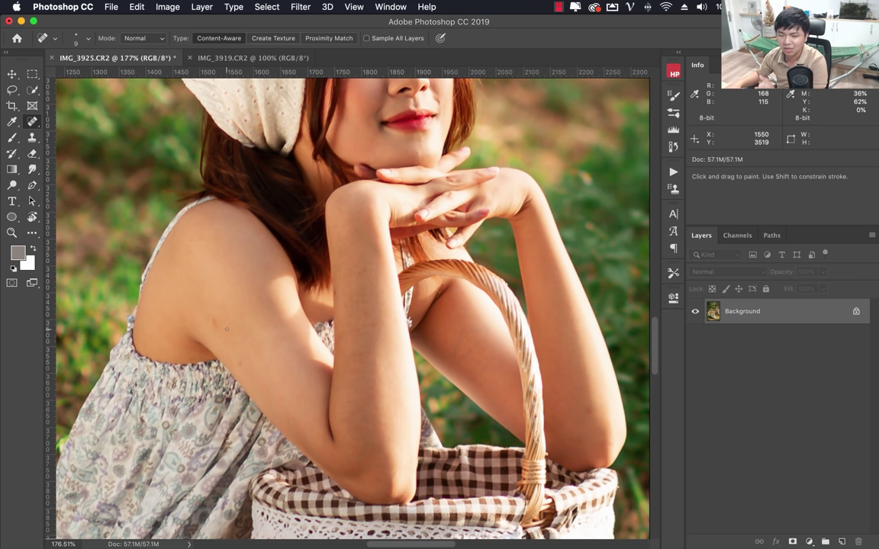
pyautogui.moveTo(215, 315); pyautogui.dragTo(217, 325)
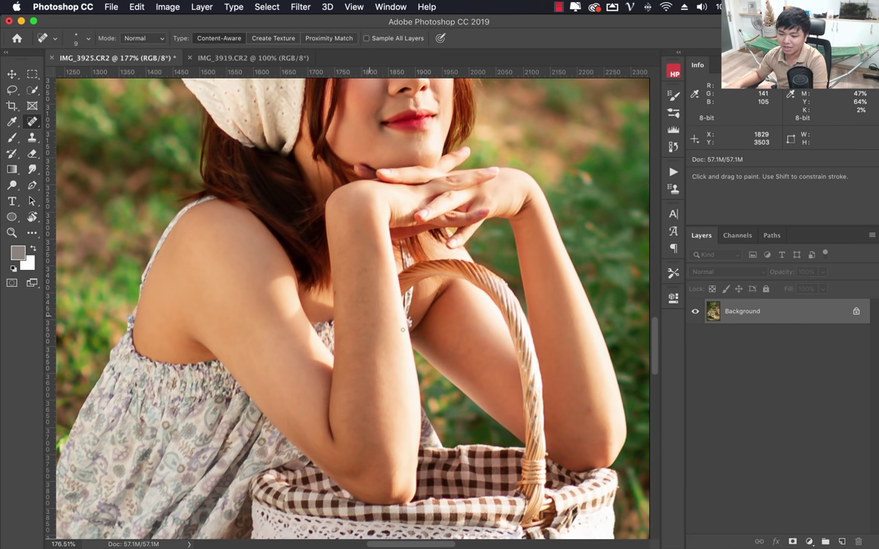
pyautogui.click(336, 295)
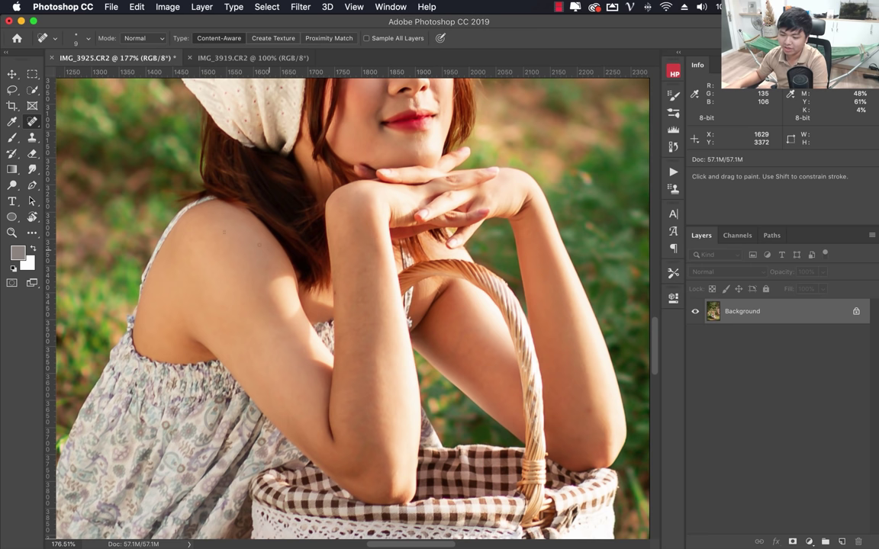
# Enlarge the healing brush to 34 px and heal the streak of upper-arm blemishes
pyautogui.click(89, 39)
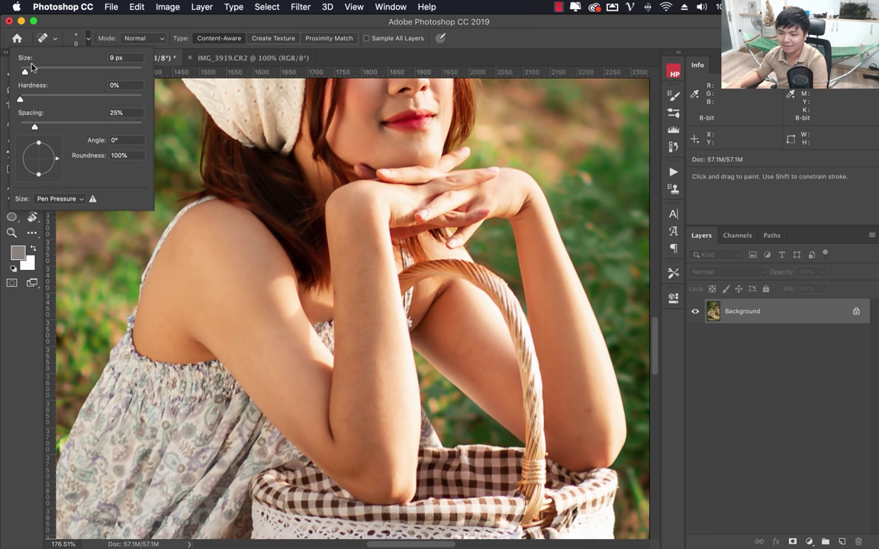
pyautogui.click(86, 39)
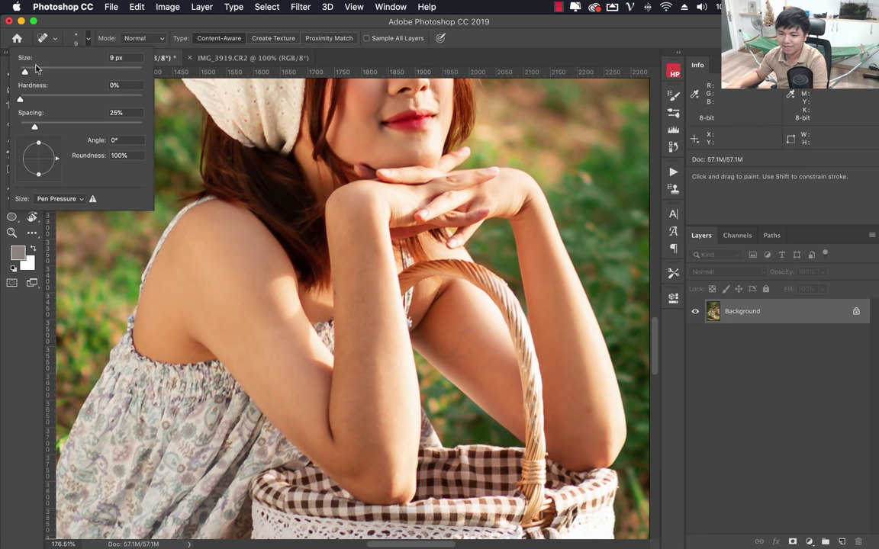
pyautogui.moveTo(26, 73); pyautogui.dragTo(42, 74)
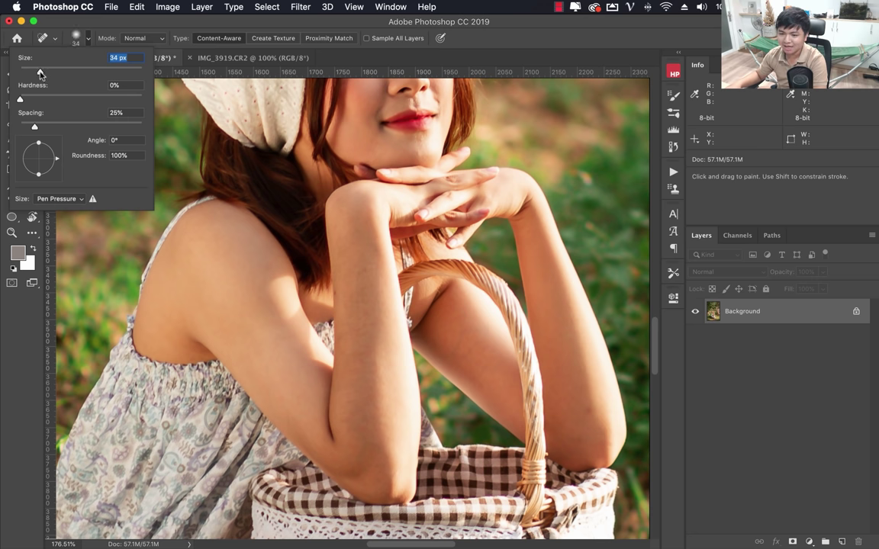
pyautogui.click(520, 44)
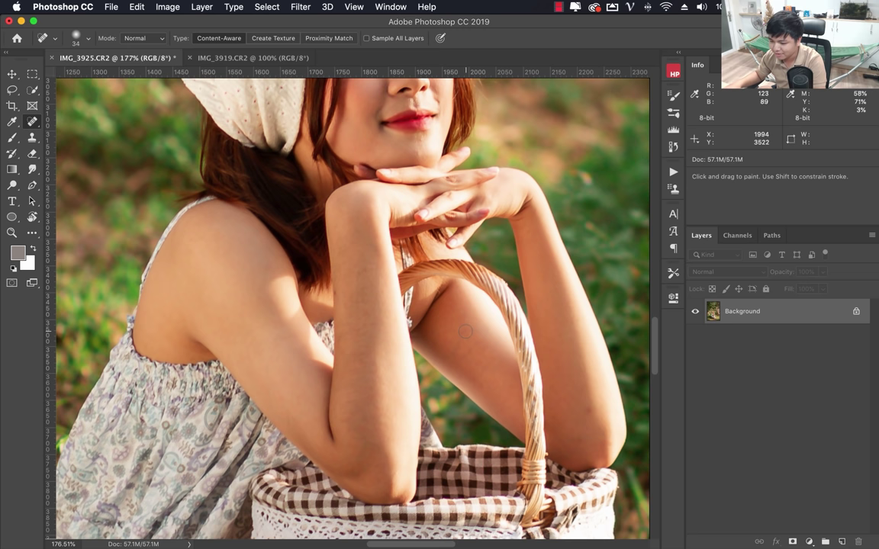
pyautogui.click(456, 336)
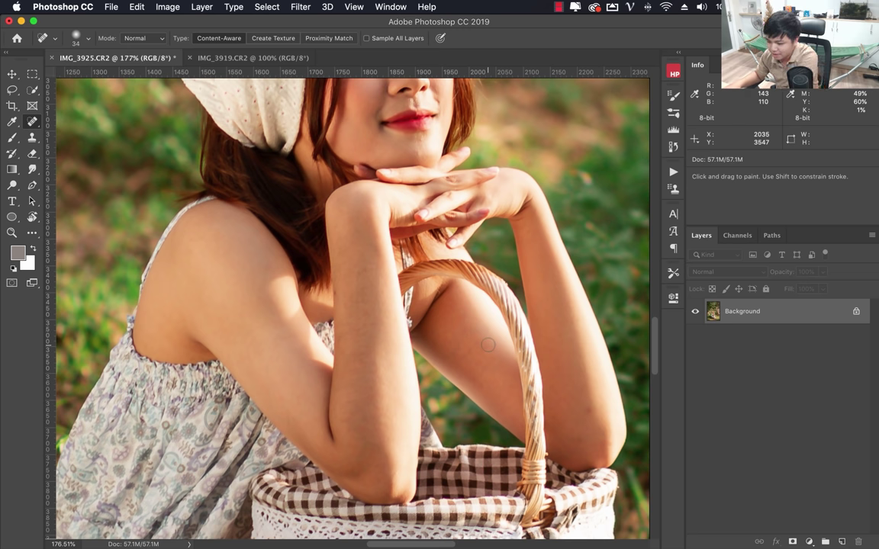
pyautogui.moveTo(464, 333); pyautogui.dragTo(452, 351)
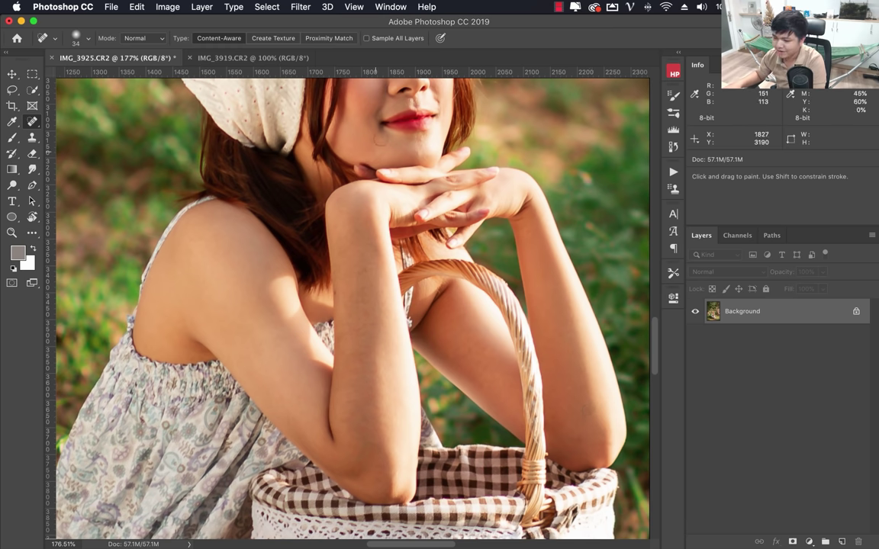
pyautogui.scroll(3, 418, 176)
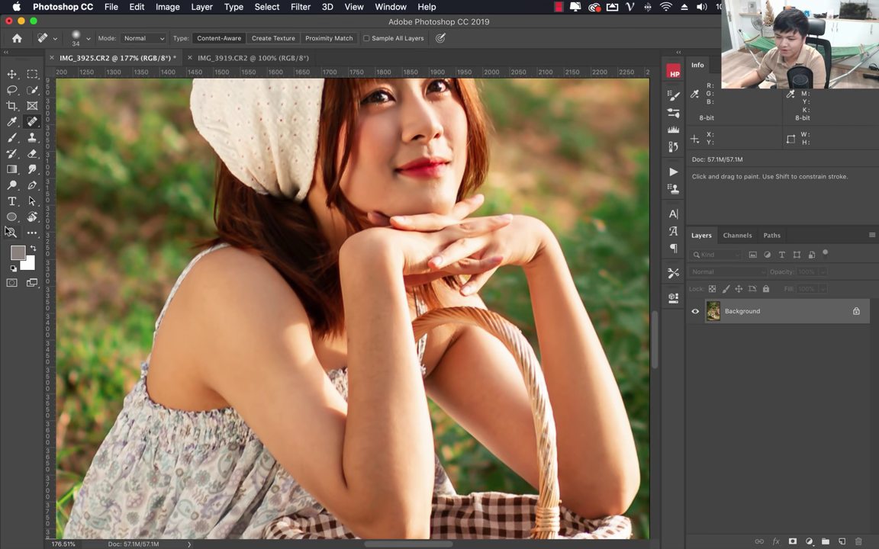
# Zoom in on the chin and shrink the Spot Healing Brush to 16 px
pyautogui.click(13, 233)
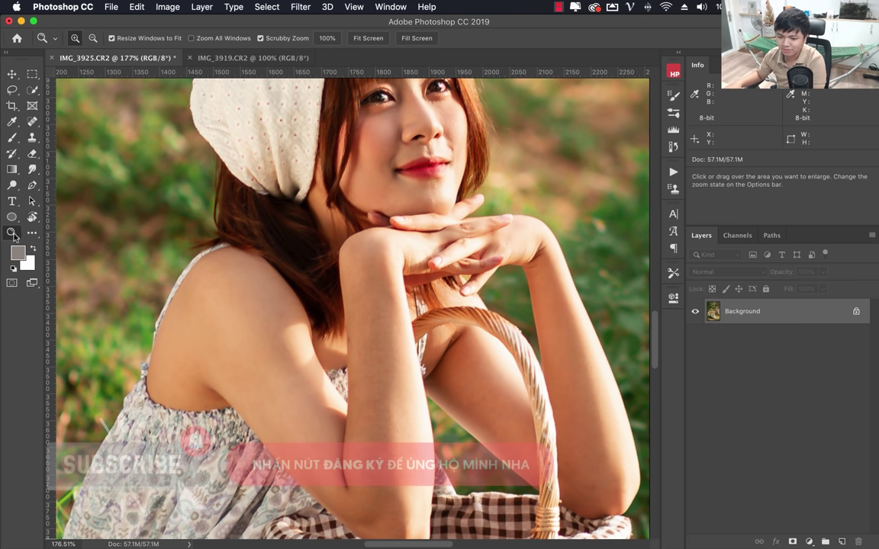
pyautogui.moveTo(449, 191)
pyautogui.mouseDown()
pyautogui.moveTo(518, 187)
pyautogui.moveTo(444, 192)
pyautogui.mouseUp()
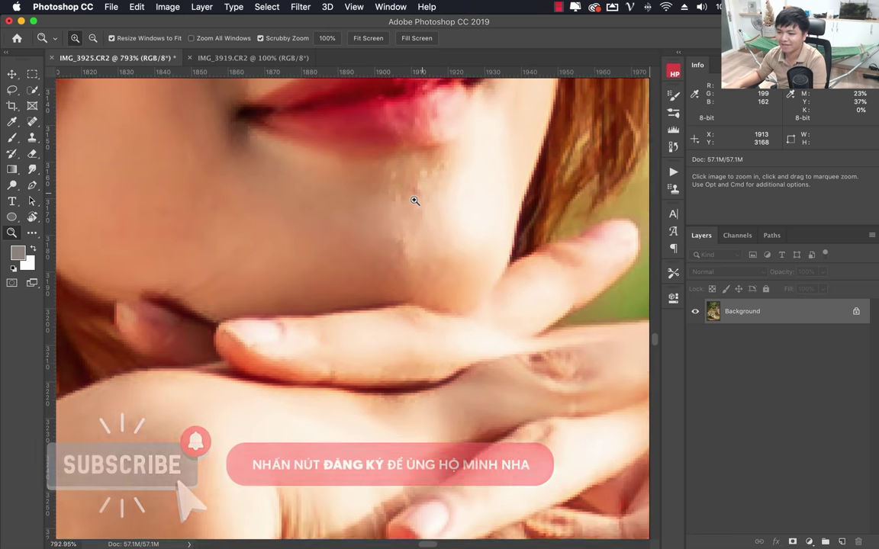
pyautogui.moveTo(443, 192); pyautogui.dragTo(401, 191)
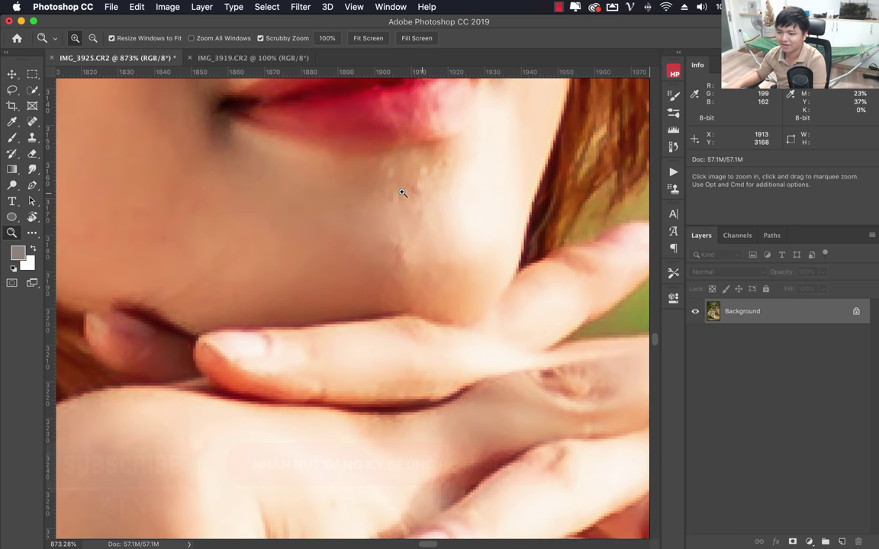
pyautogui.click(32, 121)
pyautogui.click(84, 110)
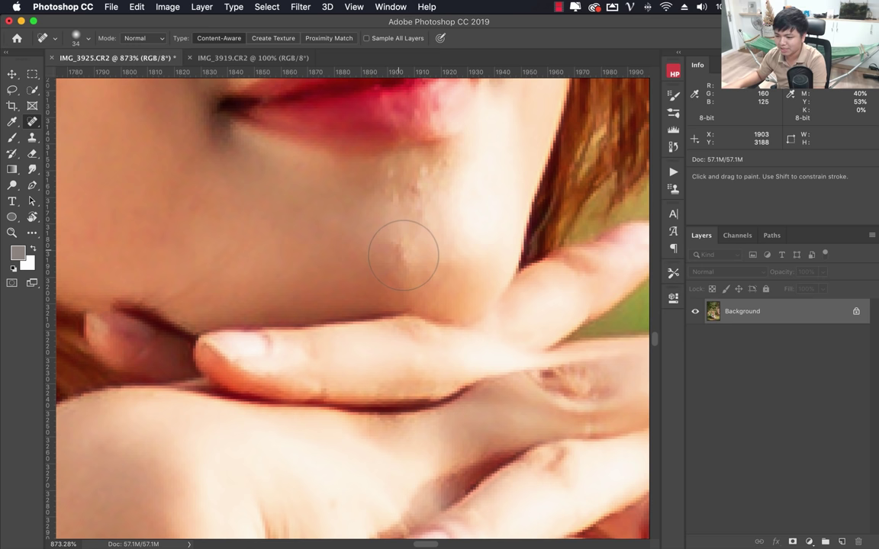
pyautogui.click(81, 38)
pyautogui.moveTo(41, 72); pyautogui.dragTo(28, 73)
# Heal the pink blemish and the small spots on the chin below the lower lip
pyautogui.click(416, 190)
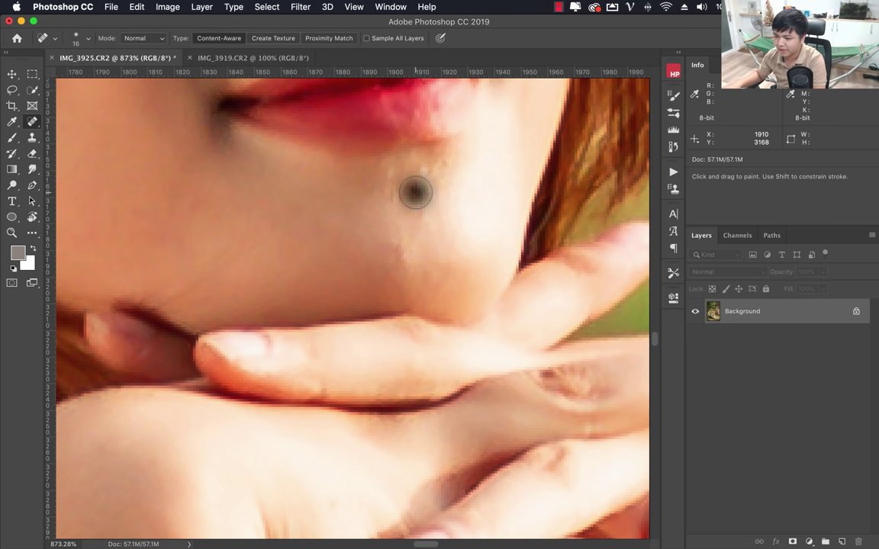
pyautogui.click(401, 252)
pyautogui.click(395, 249)
pyautogui.click(426, 198)
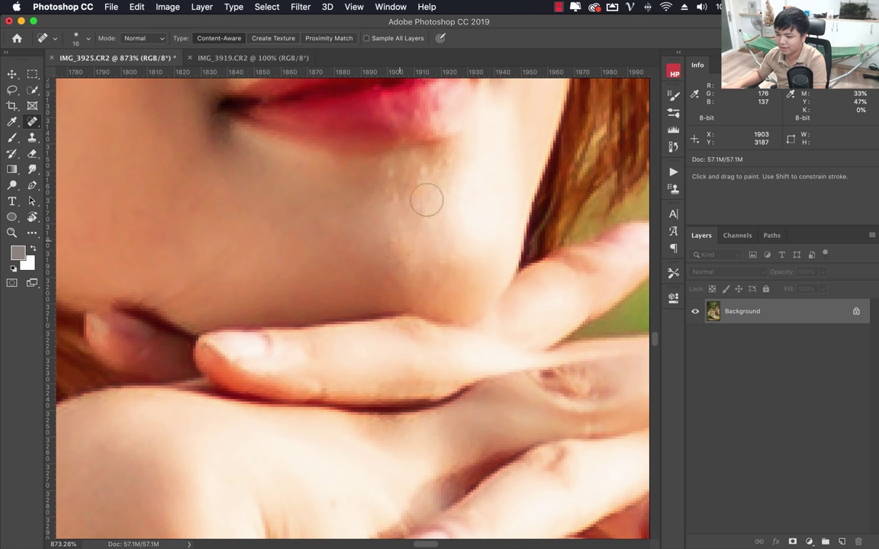
pyautogui.click(411, 157)
pyautogui.click(387, 162)
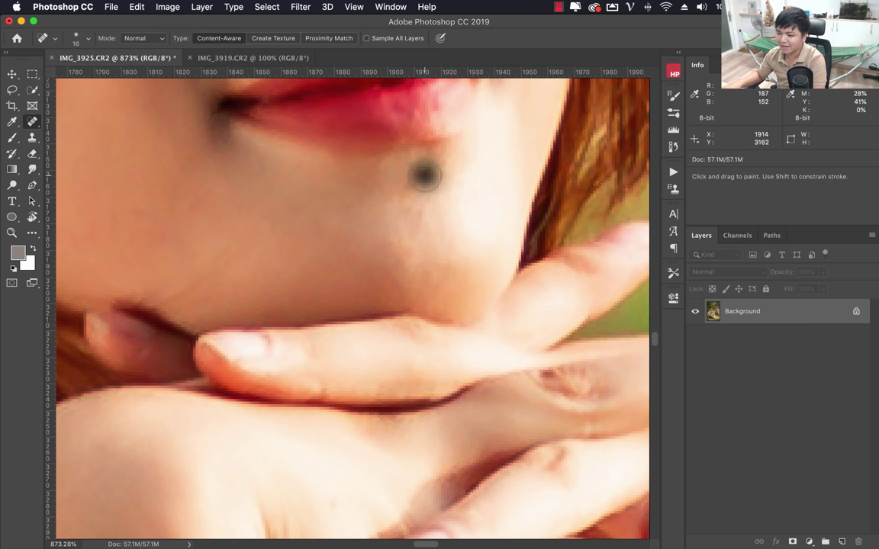
pyautogui.click(218, 223)
pyautogui.click(347, 178)
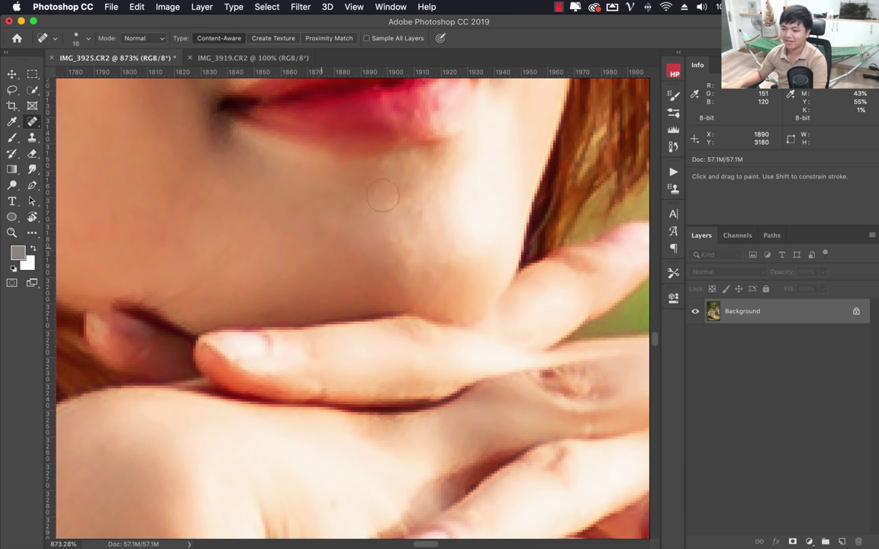
pyautogui.rightClick(33, 121)
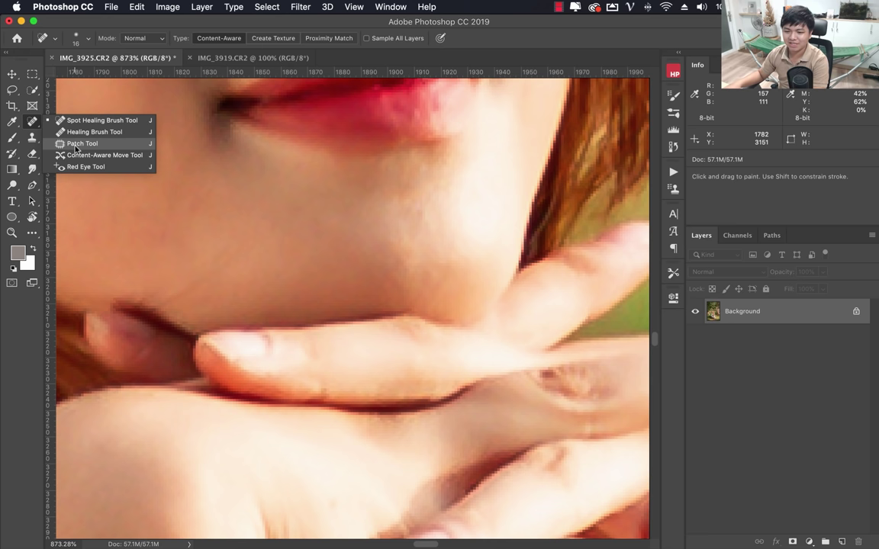
# Make the Patch Tool active, zooming out to the whole portrait and back onto the face and hands
pyautogui.click(76, 144)
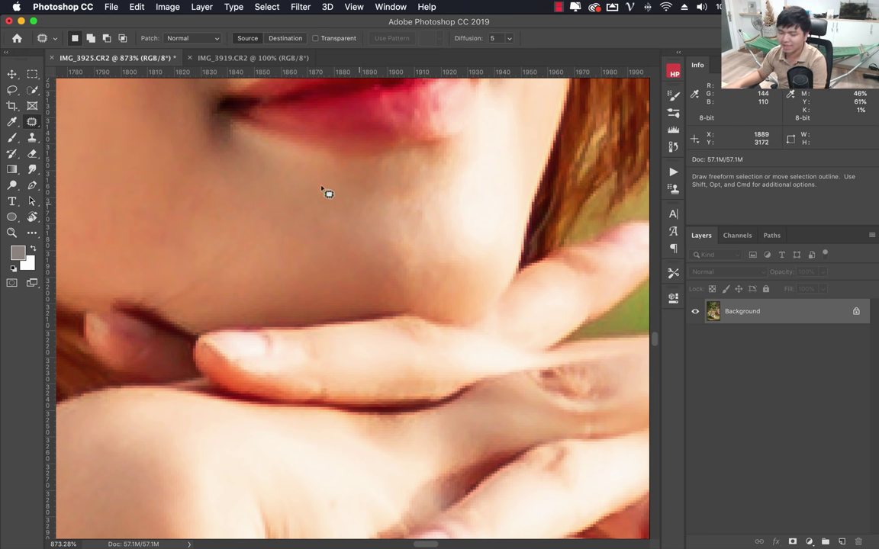
pyautogui.press('z')
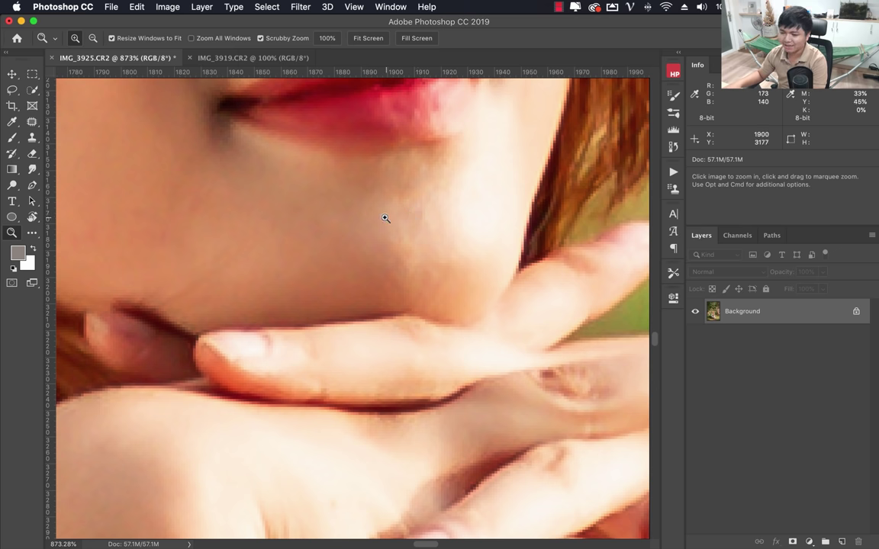
pyautogui.moveTo(385, 219); pyautogui.dragTo(277, 231)
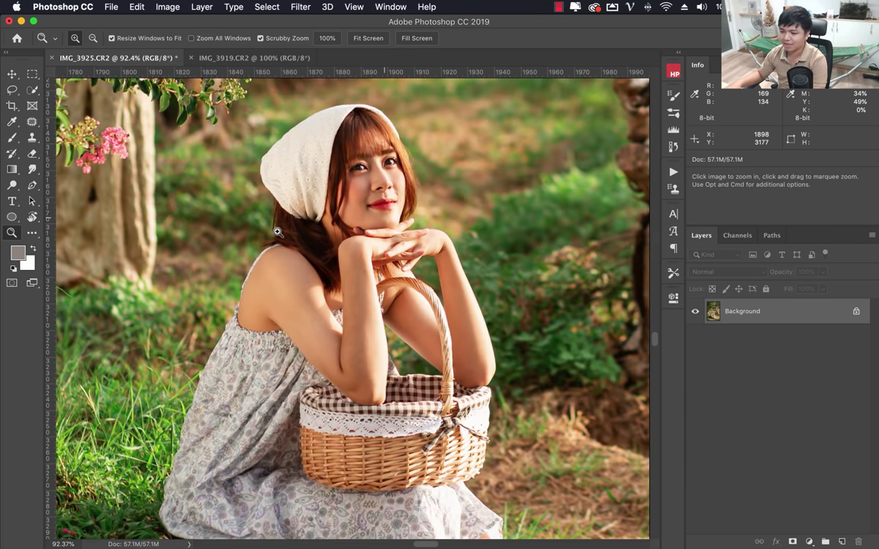
pyautogui.moveTo(277, 231)
pyautogui.mouseDown()
pyautogui.moveTo(308, 254)
pyautogui.moveTo(347, 388)
pyautogui.mouseUp()
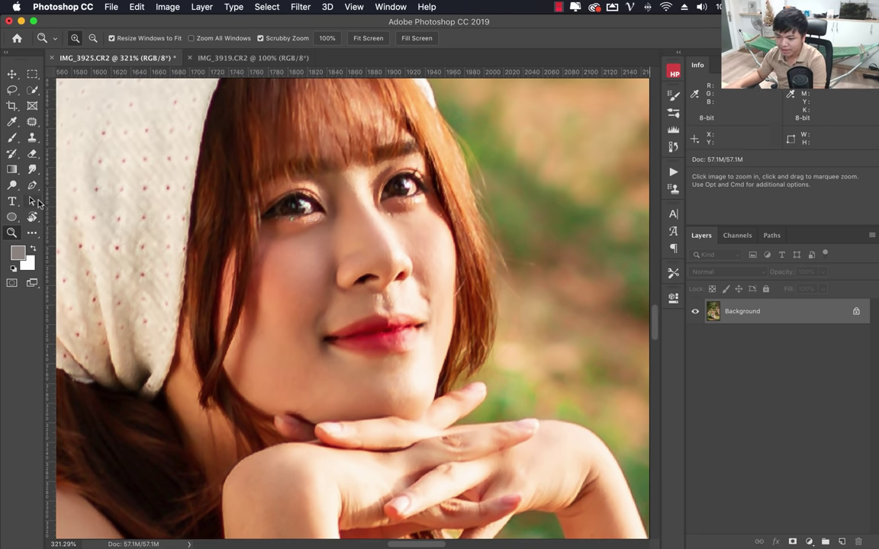
pyautogui.click(31, 122)
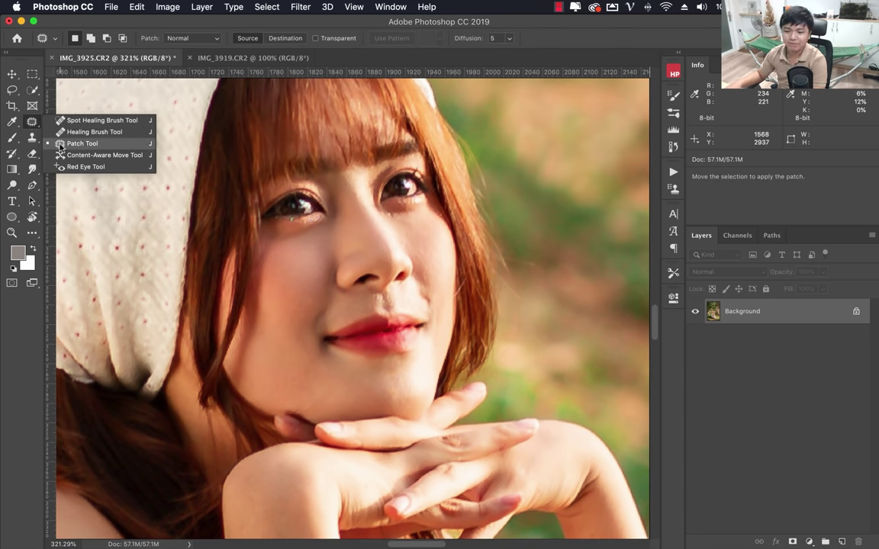
pyautogui.click(61, 144)
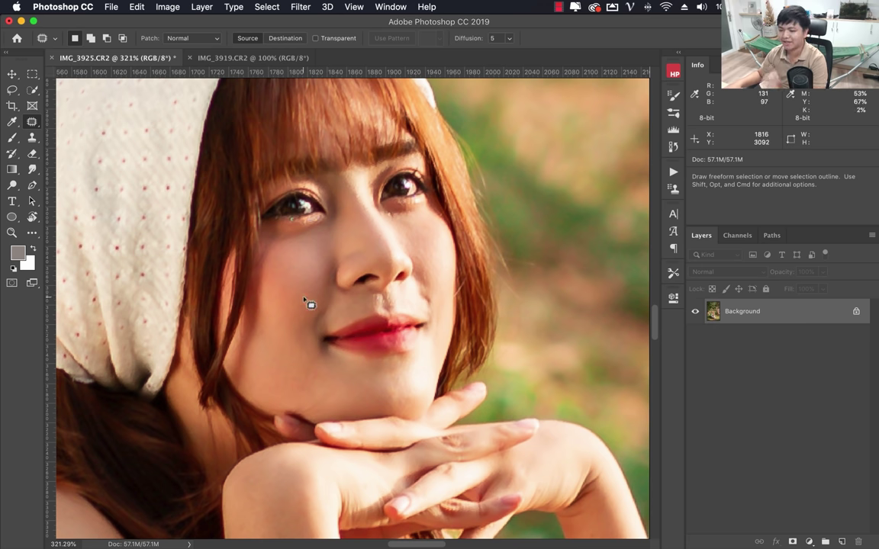
pyautogui.rightClick(32, 121)
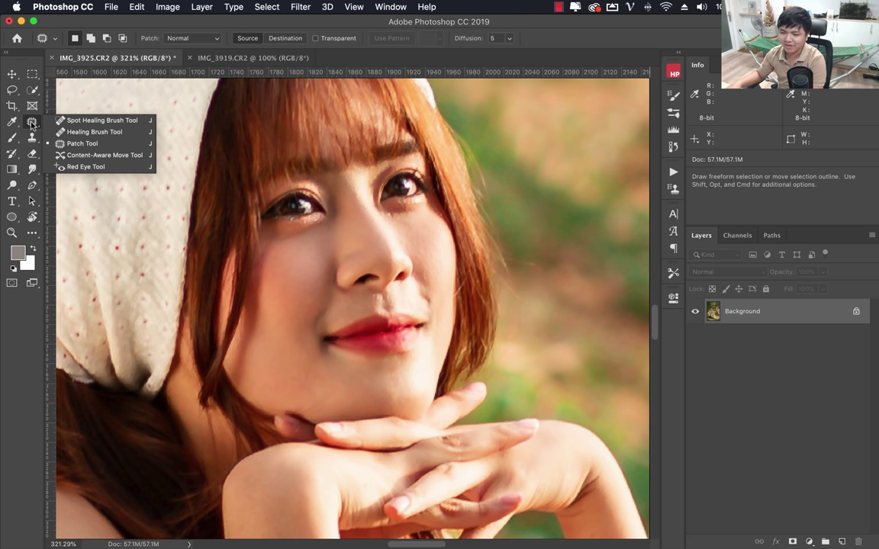
pyautogui.click(70, 131)
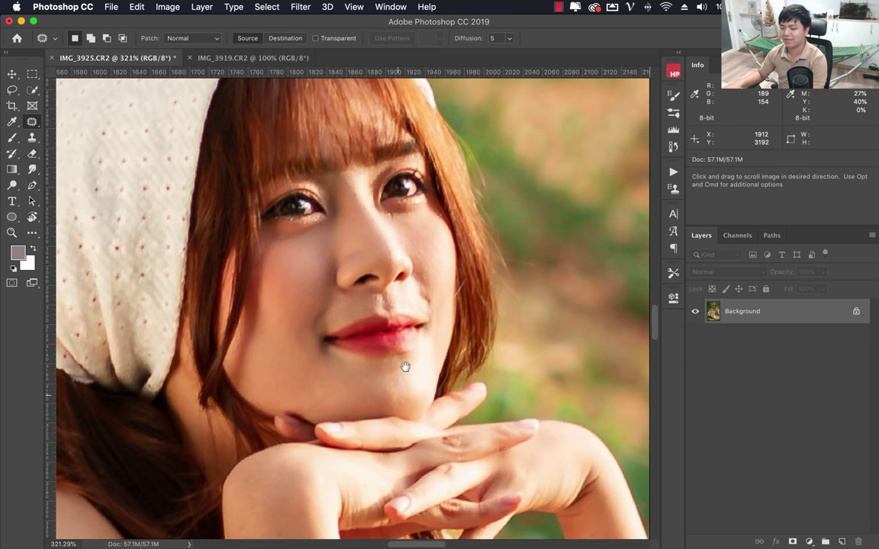
# Pan the view down so the arms, hands and dress are in view
pyautogui.moveTo(405, 364); pyautogui.dragTo(412, 147)
pyautogui.moveTo(280, 424)
pyautogui.mouseDown()
pyautogui.moveTo(432, 230)
pyautogui.moveTo(431, 255)
pyautogui.moveTo(337, 264)
pyautogui.moveTo(309, 241)
pyautogui.mouseUp()
pyautogui.press('super+r')
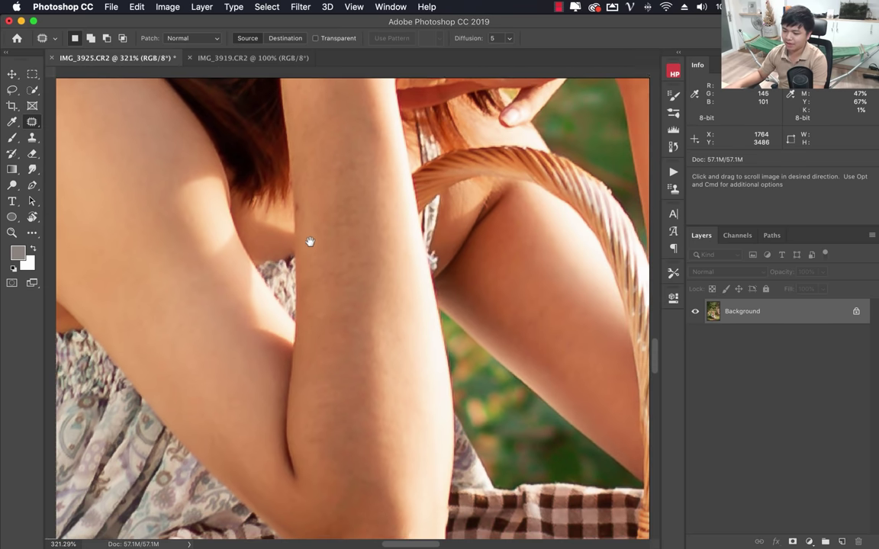
pyautogui.press('super+r')
pyautogui.moveTo(336, 183); pyautogui.dragTo(339, 225)
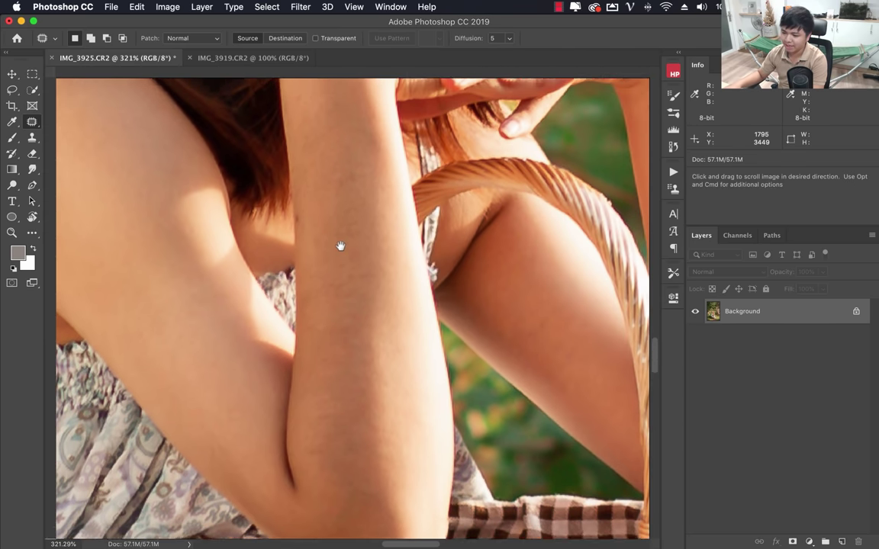
pyautogui.scroll(-3, 340, 228)
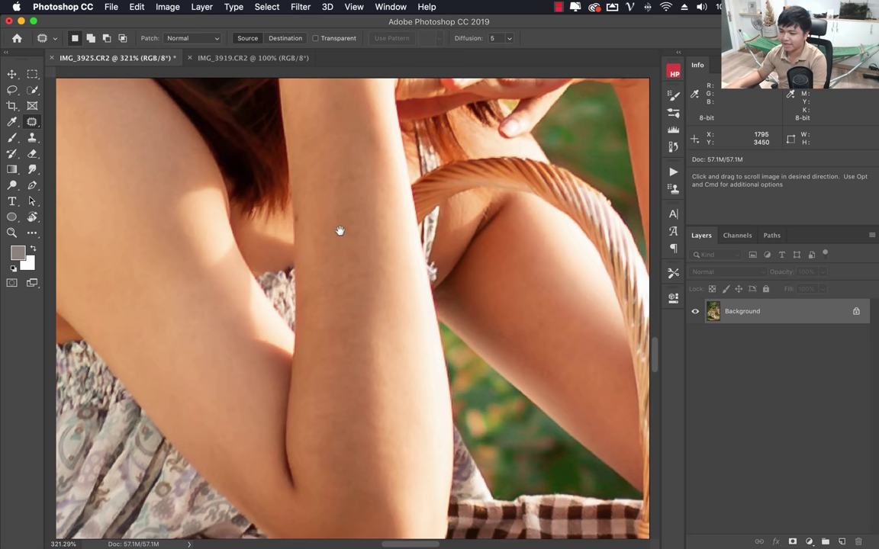
pyautogui.scroll(1, 339, 235)
pyautogui.press('super+r')
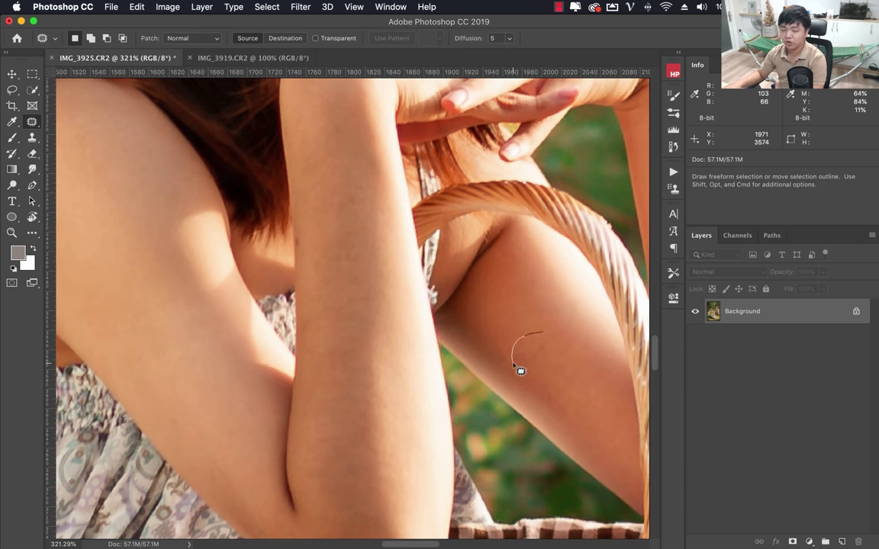
# Patch the upper-arm blemish beside the basket handle with nearby clean skin, then deselect
pyautogui.moveTo(513, 364)
pyautogui.mouseDown()
pyautogui.moveTo(567, 404)
pyautogui.moveTo(586, 378)
pyautogui.moveTo(551, 333)
pyautogui.mouseUp()
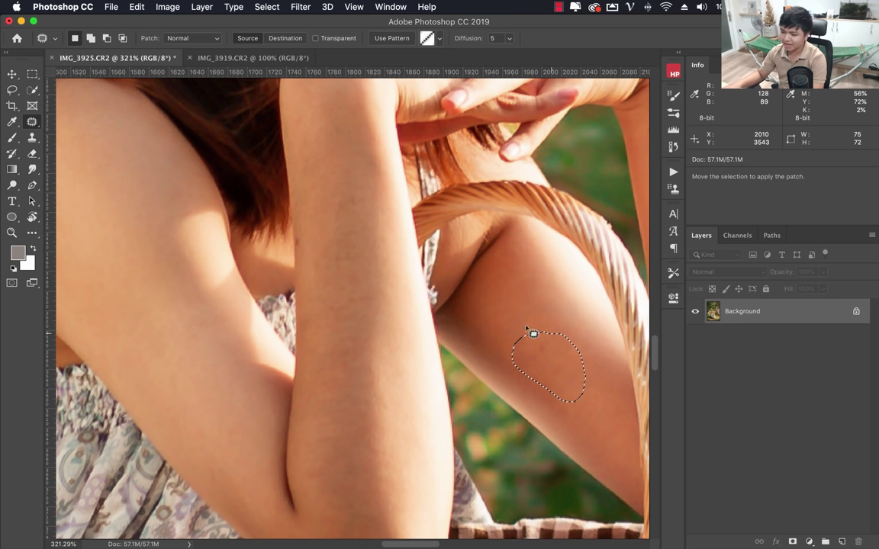
pyautogui.click(543, 309)
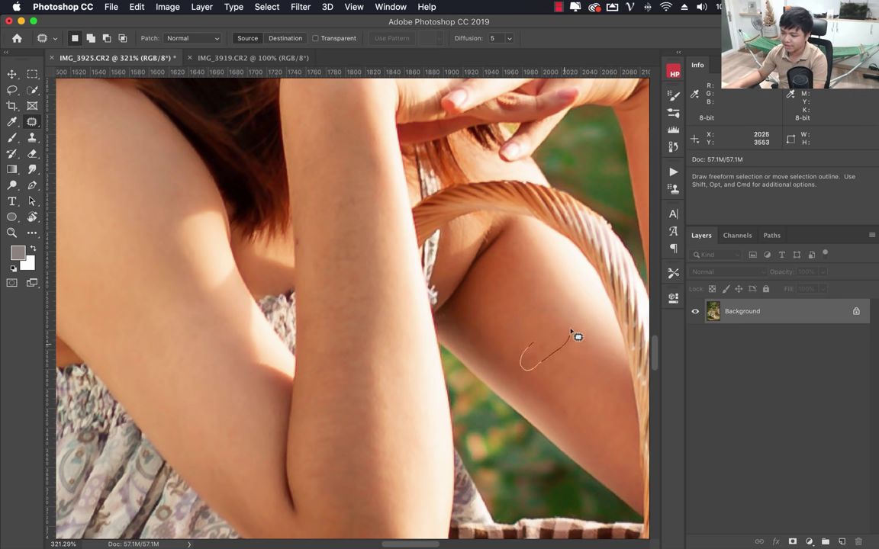
pyautogui.moveTo(563, 330); pyautogui.dragTo(526, 347)
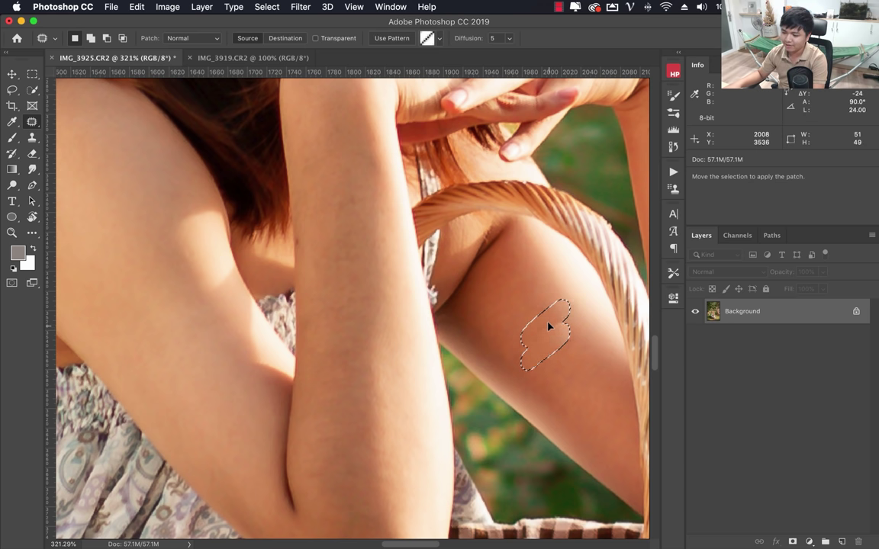
pyautogui.moveTo(548, 327)
pyautogui.mouseDown()
pyautogui.moveTo(511, 309)
pyautogui.moveTo(525, 313)
pyautogui.mouseUp()
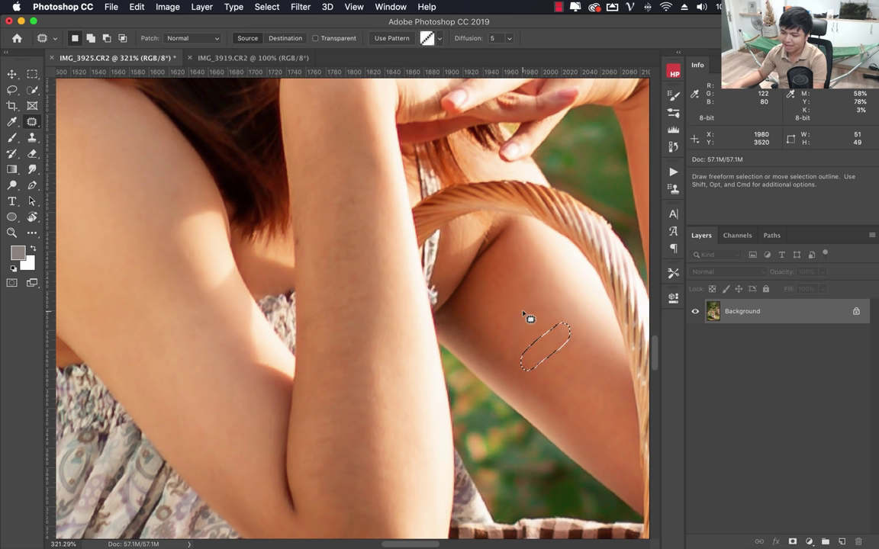
pyautogui.press('super+d')
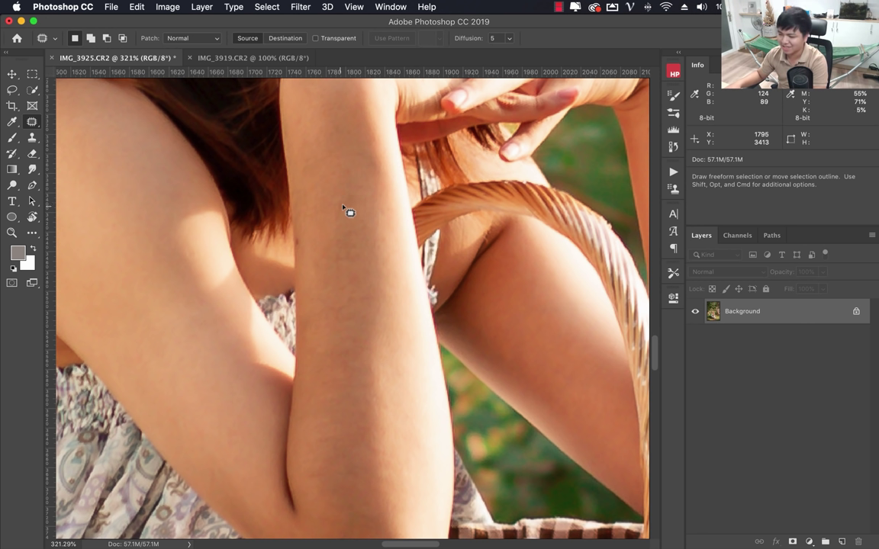
# Patch three forearm areas with smooth skin sampled from the other arm
pyautogui.moveTo(346, 184); pyautogui.dragTo(328, 245)
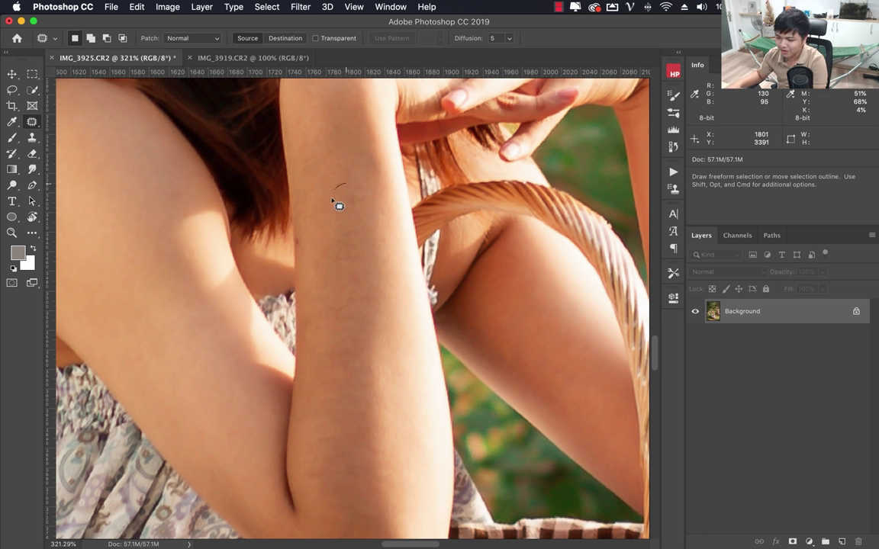
pyautogui.moveTo(376, 204)
pyautogui.mouseDown()
pyautogui.moveTo(363, 232)
pyautogui.moveTo(139, 254)
pyautogui.mouseUp()
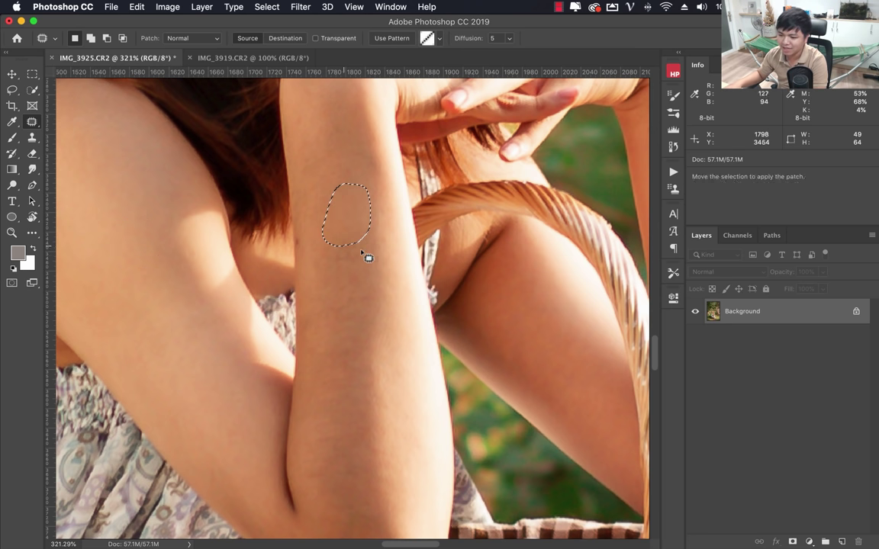
pyautogui.hotkey('ctrl', 'd')
pyautogui.moveTo(317, 189); pyautogui.dragTo(328, 221)
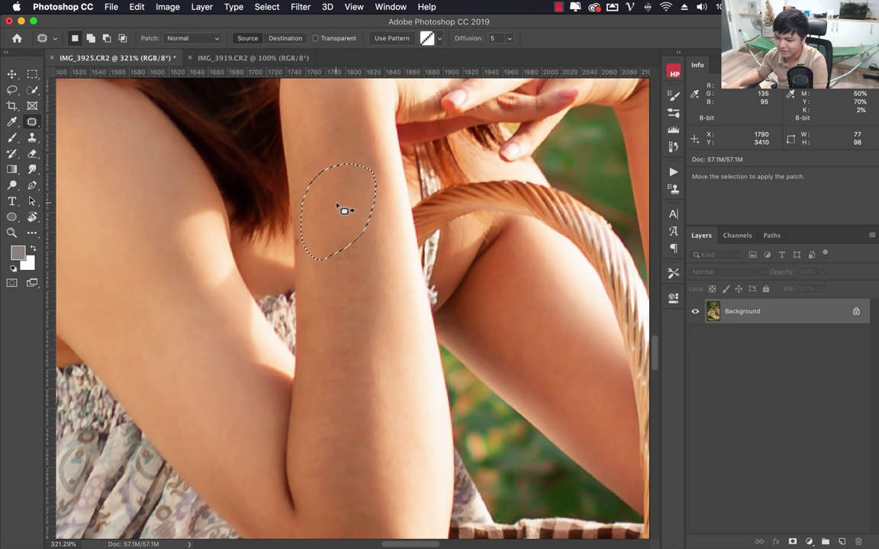
pyautogui.moveTo(343, 204); pyautogui.dragTo(135, 261)
pyautogui.hotkey('ctrl', 'd')
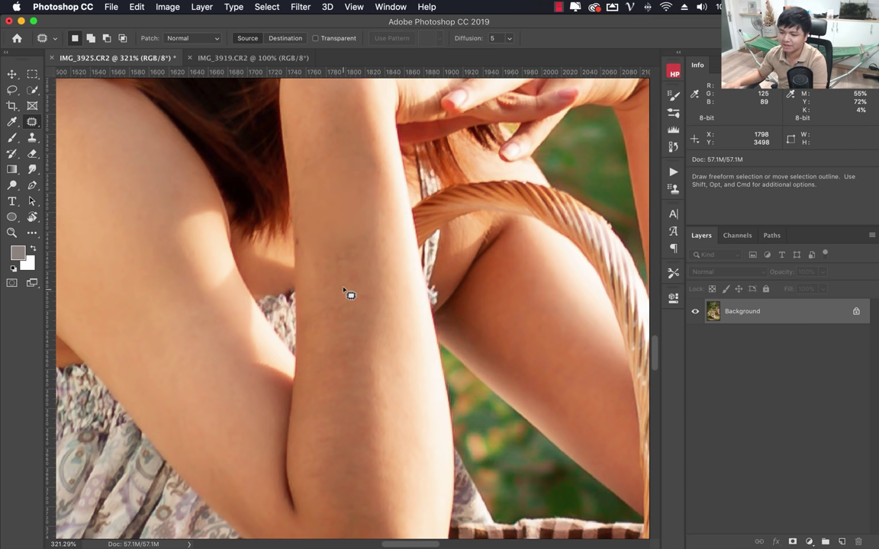
pyautogui.moveTo(314, 248); pyautogui.dragTo(367, 229)
pyautogui.moveTo(341, 308); pyautogui.dragTo(102, 219)
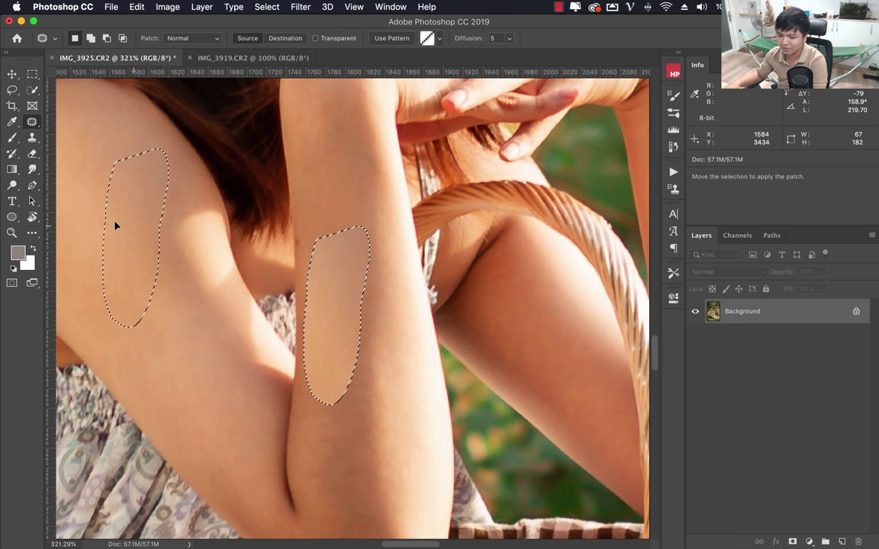
pyautogui.hotkey('ctrl', 'd')
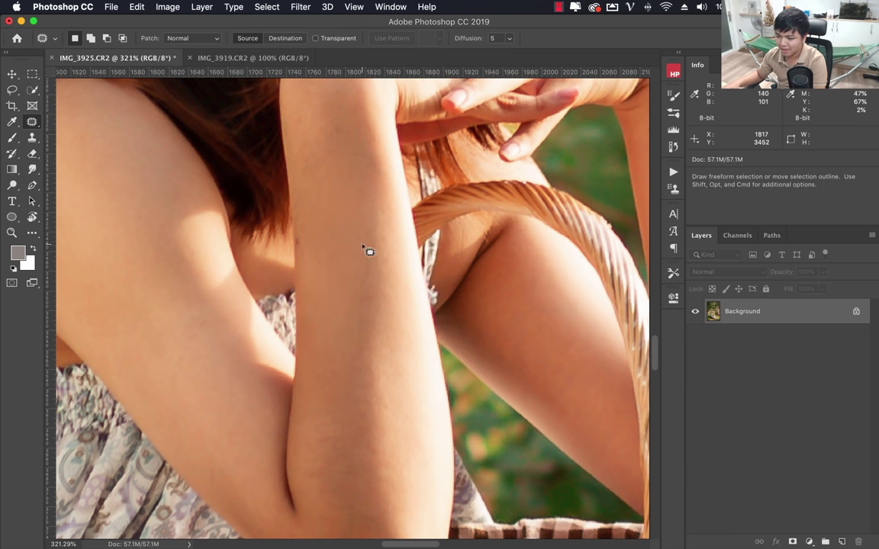
# Patch the upper forearm near the hands and the lower forearm with clean skin
pyautogui.moveTo(321, 114); pyautogui.dragTo(302, 154)
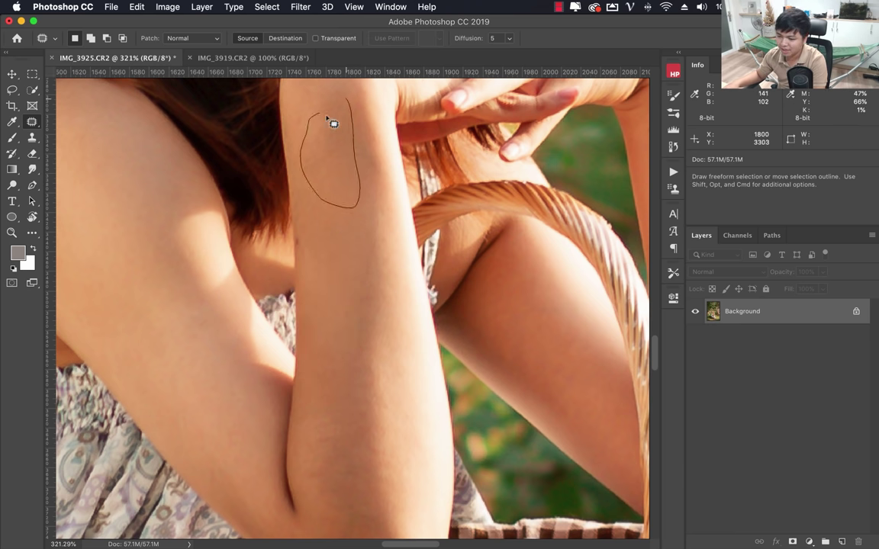
pyautogui.moveTo(334, 124); pyautogui.dragTo(321, 116)
pyautogui.moveTo(329, 156)
pyautogui.mouseDown()
pyautogui.moveTo(167, 198)
pyautogui.moveTo(108, 231)
pyautogui.mouseUp()
pyautogui.hotkey('ctrl', 'd')
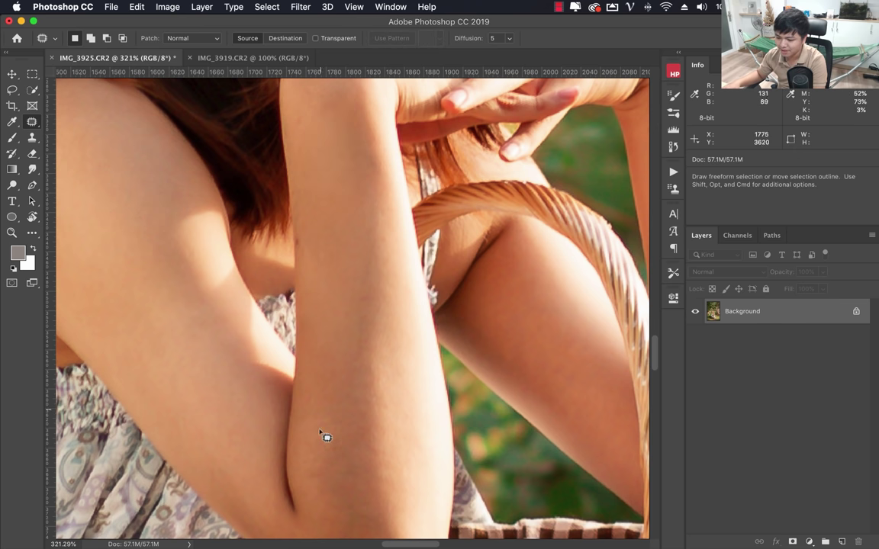
pyautogui.scroll(-5, 326, 436)
pyautogui.moveTo(317, 231)
pyautogui.mouseDown()
pyautogui.moveTo(367, 292)
pyautogui.moveTo(358, 164)
pyautogui.mouseUp()
pyautogui.moveTo(318, 227); pyautogui.dragTo(317, 231)
pyautogui.moveTo(344, 286); pyautogui.dragTo(192, 182)
pyautogui.press('super+d')
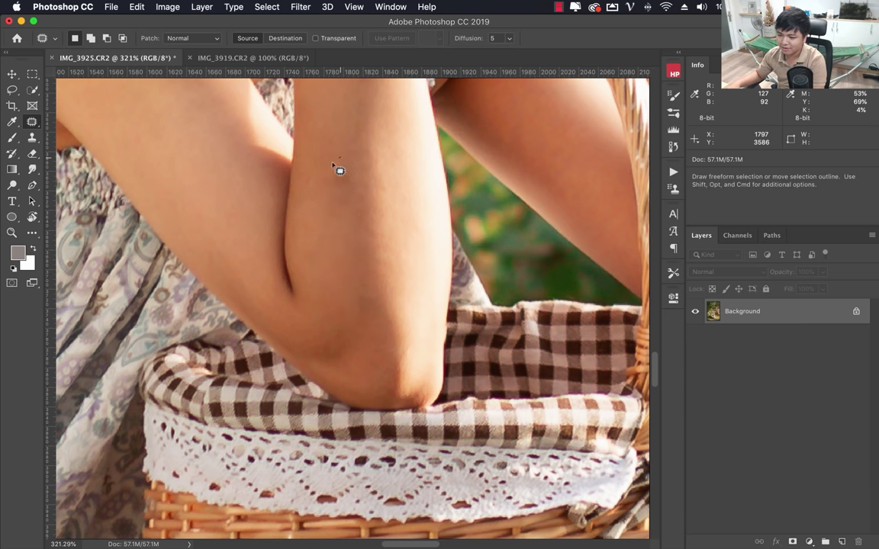
pyautogui.moveTo(358, 176); pyautogui.dragTo(336, 171)
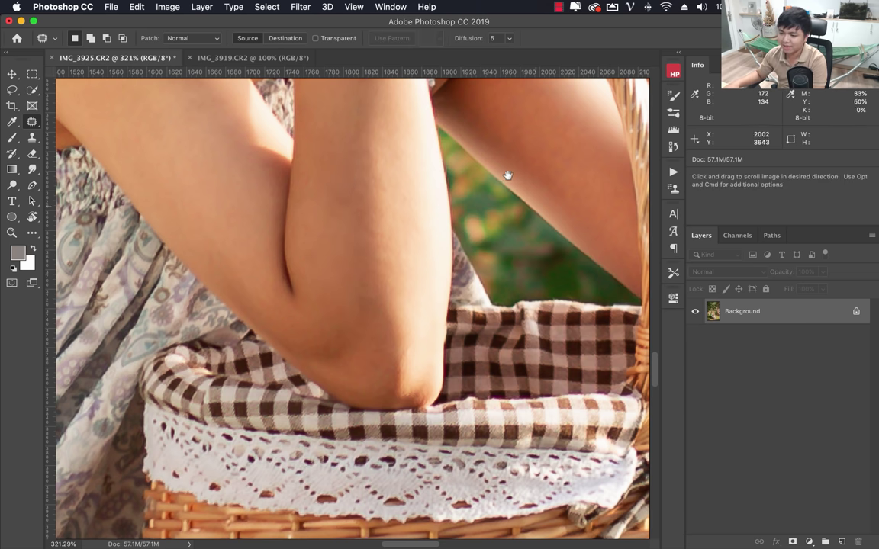
# Zoom in and out over the arms and basket handle to inspect the patches
pyautogui.moveTo(486, 286); pyautogui.dragTo(475, 418)
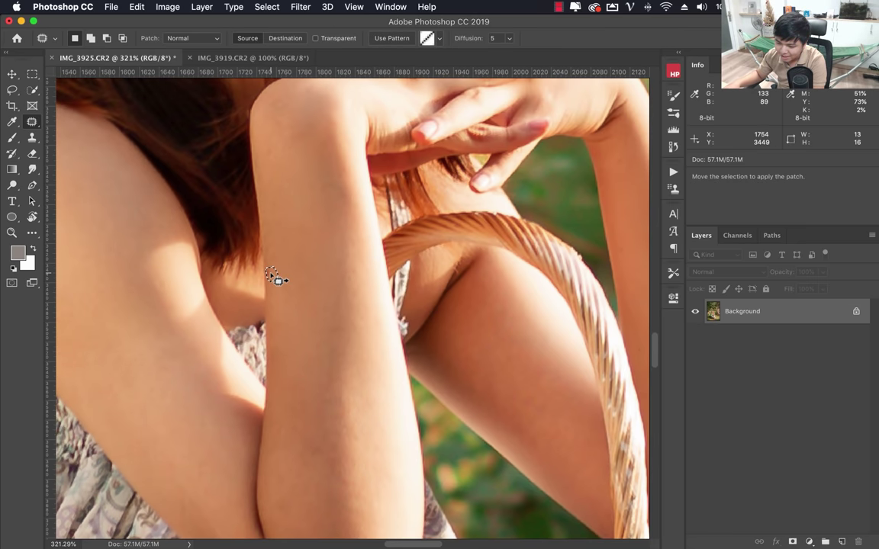
pyautogui.press('z')
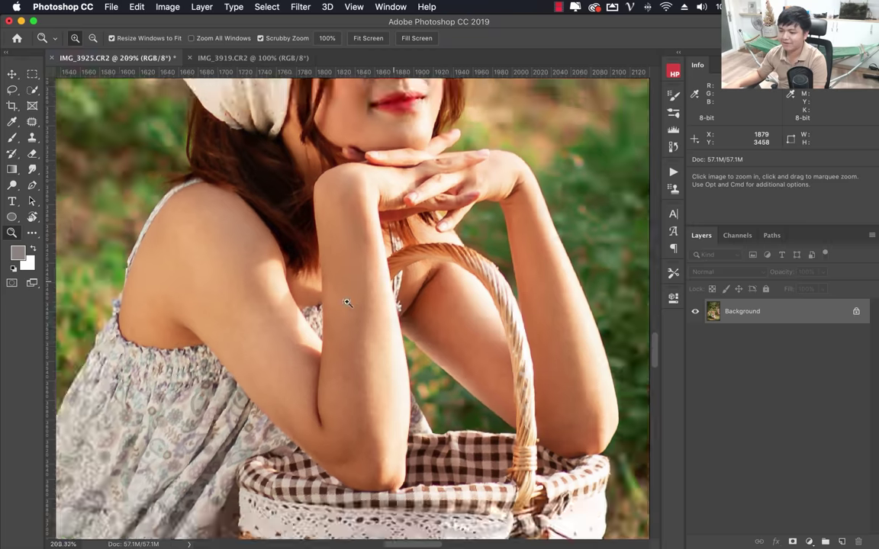
pyautogui.scroll(-5, 400, 289)
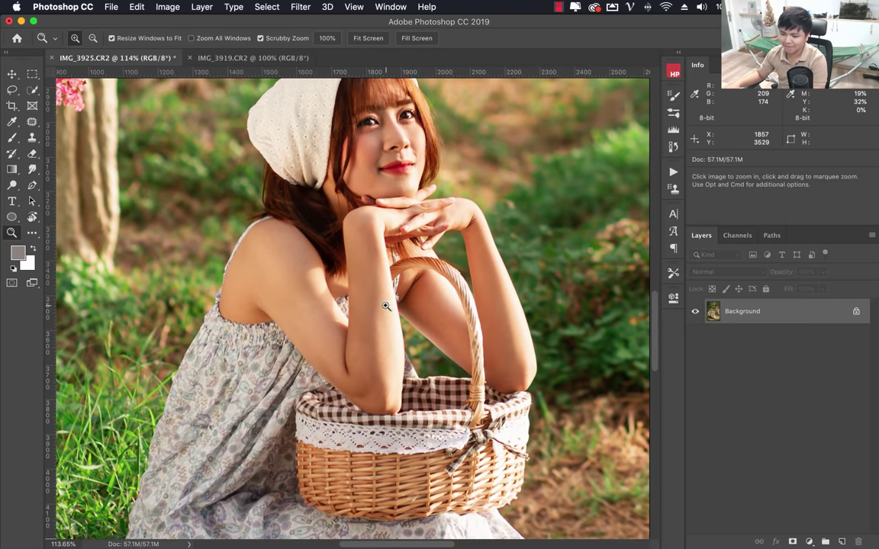
pyautogui.scroll(-2, 386, 306)
pyautogui.scroll(1, 382, 313)
pyautogui.scroll(3, 381, 317)
pyautogui.scroll(2, 376, 328)
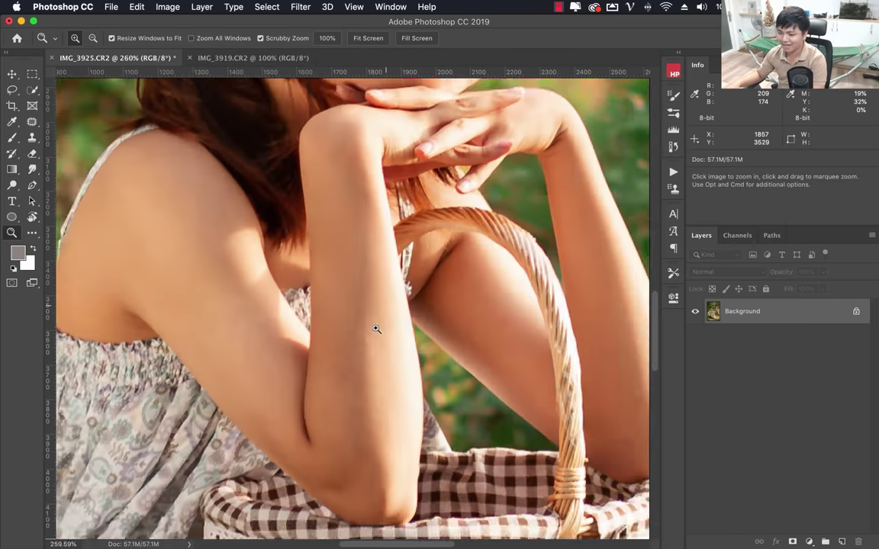
pyautogui.scroll(-5, 376, 328)
pyautogui.scroll(6, 428, 332)
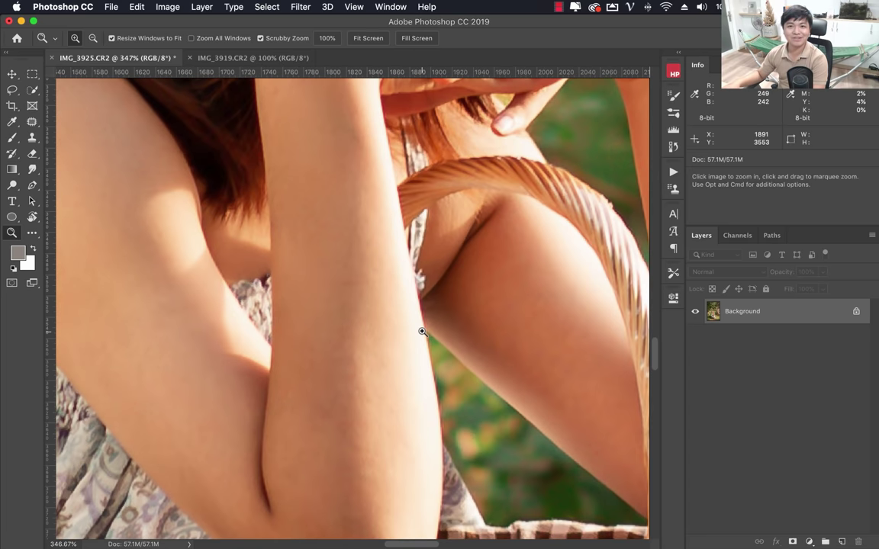
# Patch the blemish under one eye and the green speck under the other with clean skin
pyautogui.moveTo(427, 332); pyautogui.dragTo(529, 462)
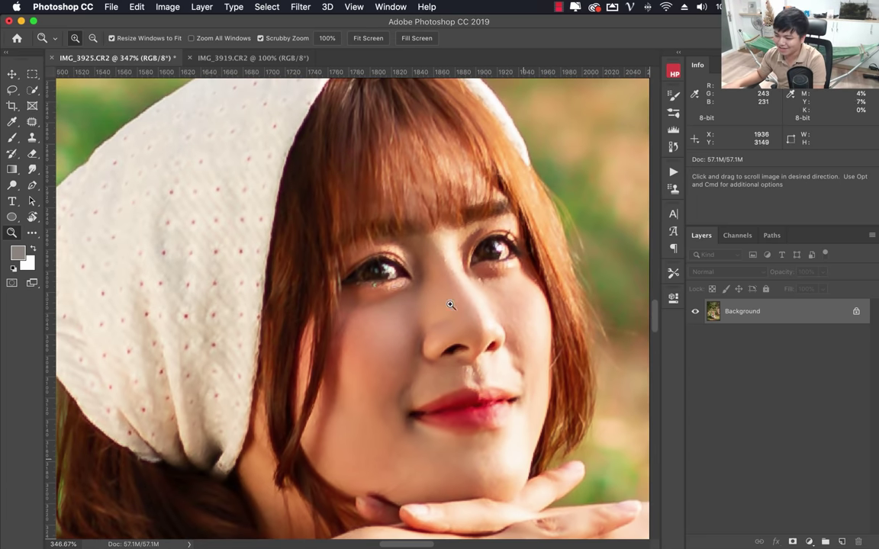
pyautogui.scroll(2, 513, 281)
pyautogui.scroll(2, 512, 283)
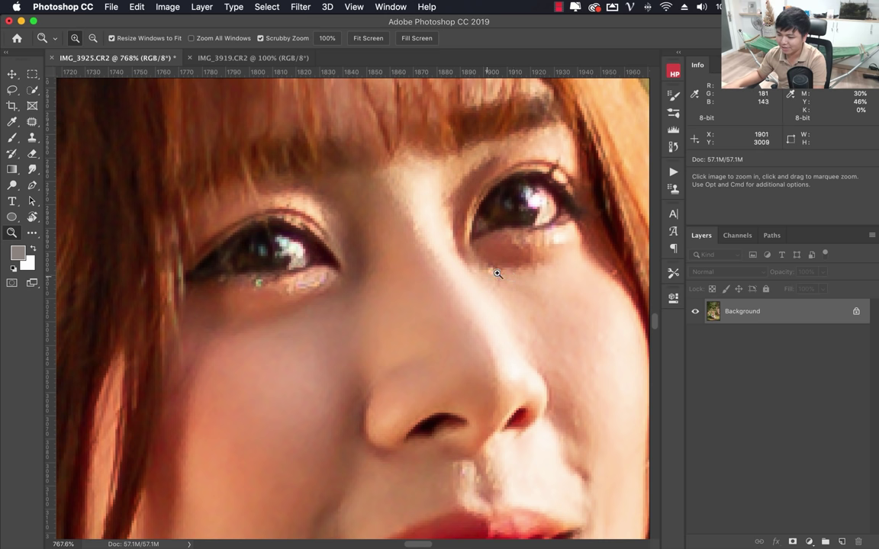
pyautogui.click(33, 123)
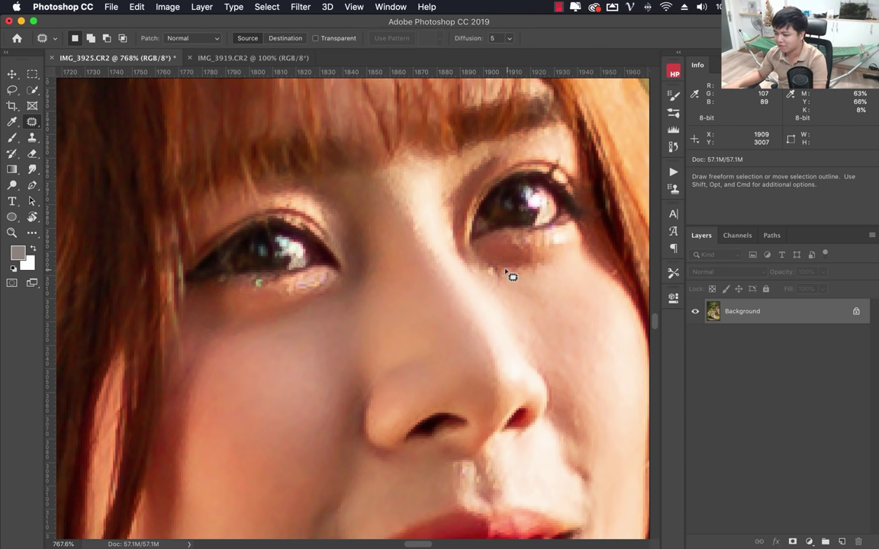
pyautogui.moveTo(499, 298); pyautogui.dragTo(501, 288)
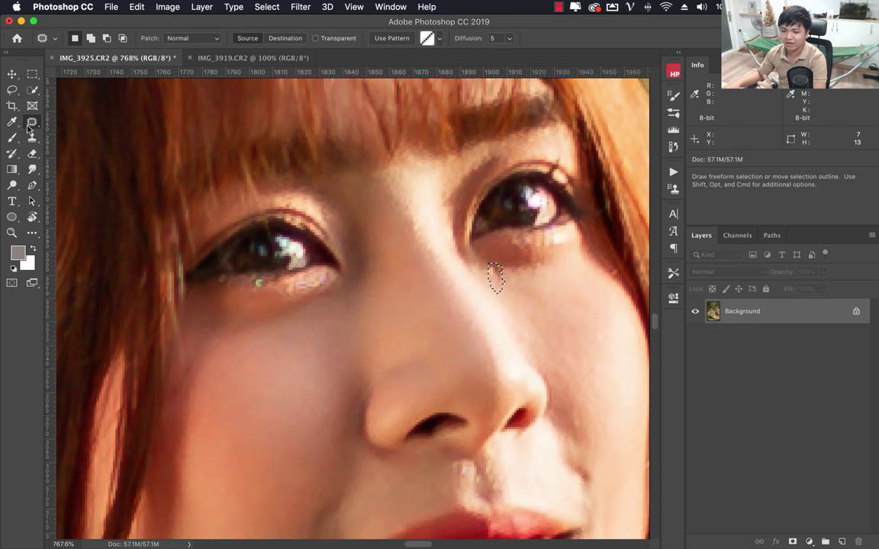
pyautogui.moveTo(492, 288); pyautogui.dragTo(508, 282)
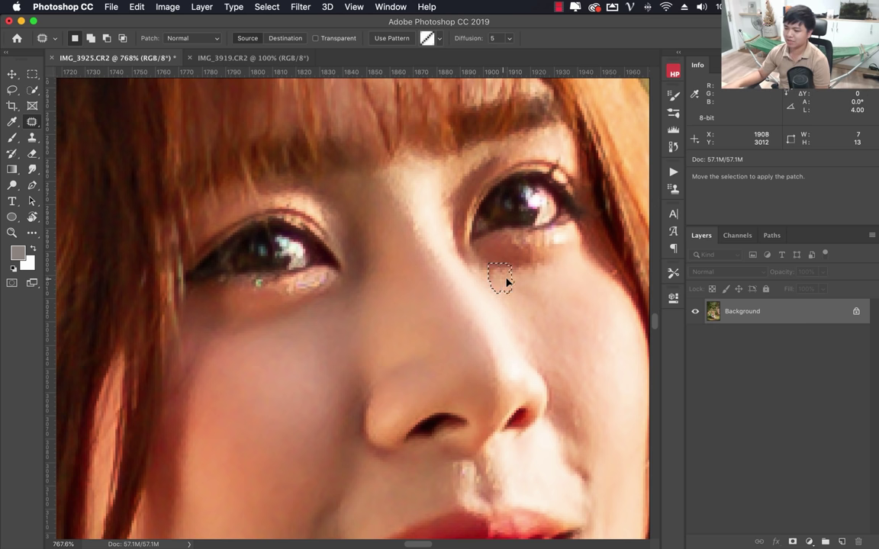
pyautogui.press('super+d')
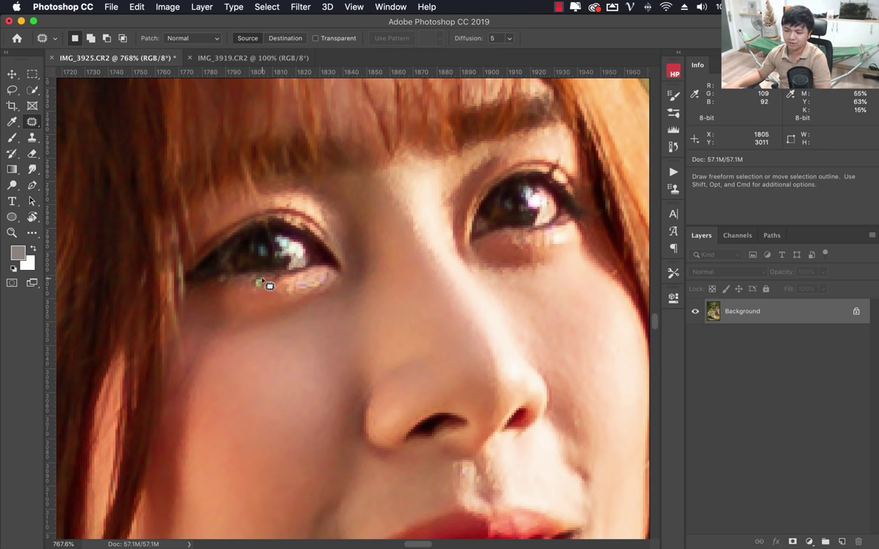
pyautogui.moveTo(261, 281)
pyautogui.mouseDown()
pyautogui.moveTo(259, 293)
pyautogui.moveTo(231, 306)
pyautogui.mouseUp()
pyautogui.press('super+d')
# Patch the small spot on the chin with nearby clean skin
pyautogui.scroll(-3, 441, 397)
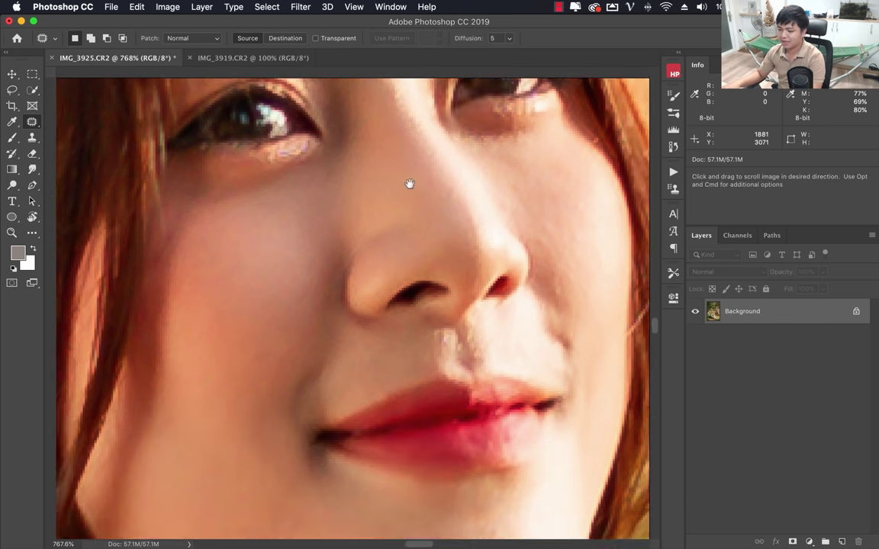
pyautogui.scroll(-2, 410, 184)
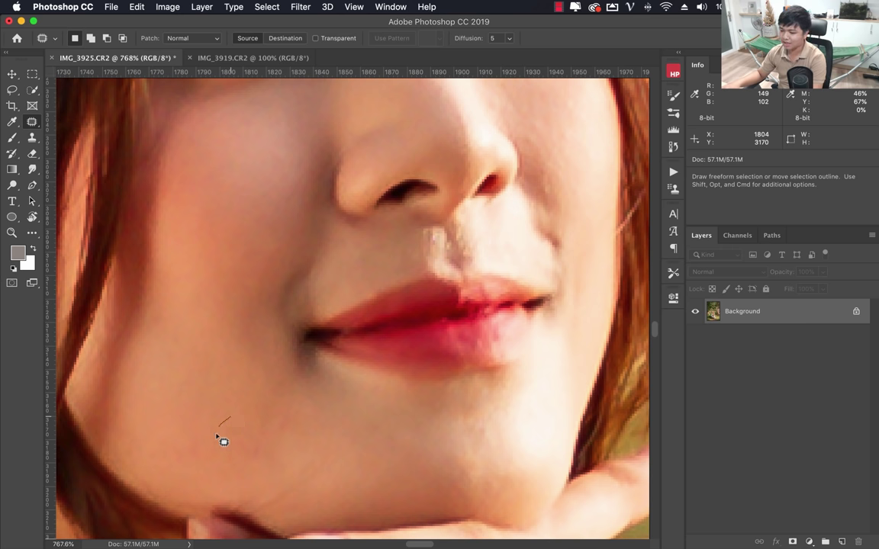
pyautogui.moveTo(229, 420); pyautogui.dragTo(227, 412)
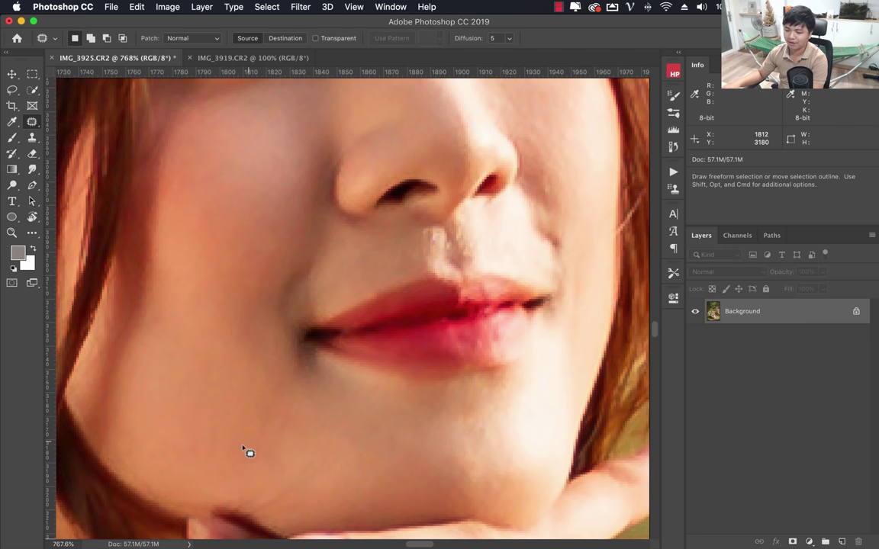
pyautogui.moveTo(244, 451)
pyautogui.mouseDown()
pyautogui.moveTo(285, 435)
pyautogui.moveTo(220, 398)
pyautogui.mouseUp()
pyautogui.press('super+d')
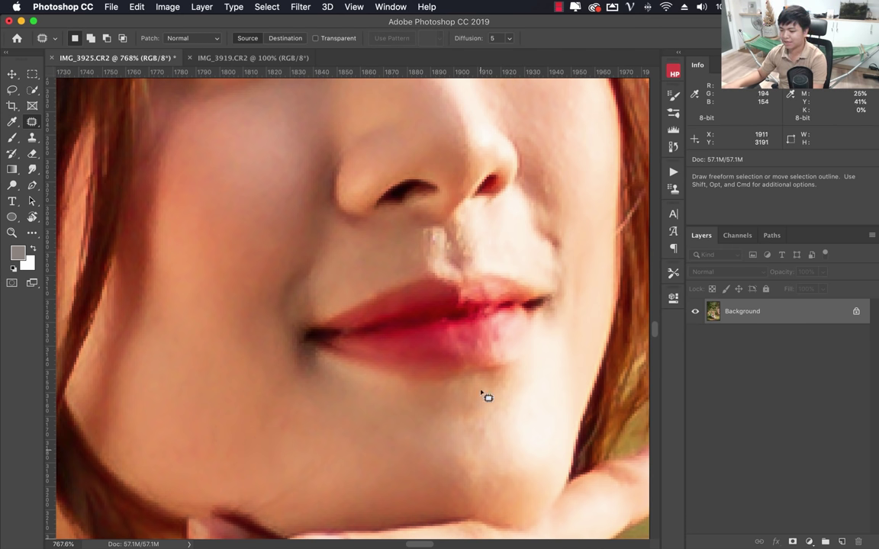
# Zoom out to view the whole photo
pyautogui.moveTo(541, 175)
pyautogui.mouseDown()
pyautogui.moveTo(366, 416)
pyautogui.moveTo(369, 455)
pyautogui.mouseUp()
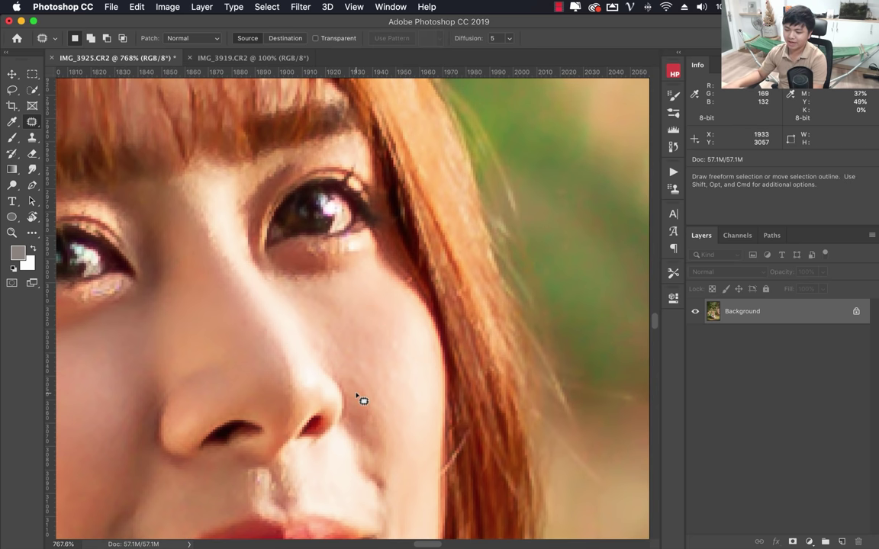
pyautogui.press('z')
pyautogui.moveTo(363, 368)
pyautogui.mouseDown()
pyautogui.moveTo(285, 428)
pyautogui.moveTo(428, 264)
pyautogui.mouseUp()
pyautogui.moveTo(377, 318); pyautogui.dragTo(377, 347)
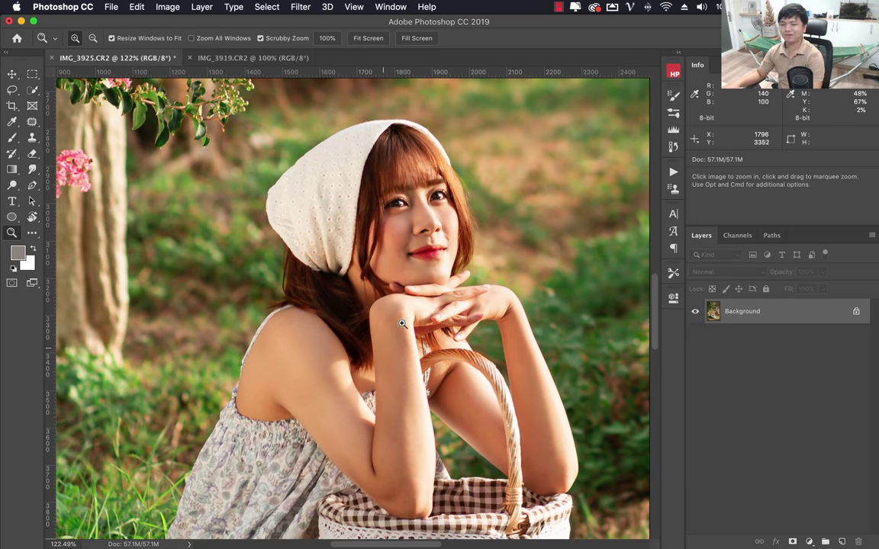
# Zoom in on the nose and lips and set the Spot Healing Brush to 4 px
pyautogui.moveTo(374, 275); pyautogui.dragTo(372, 321)
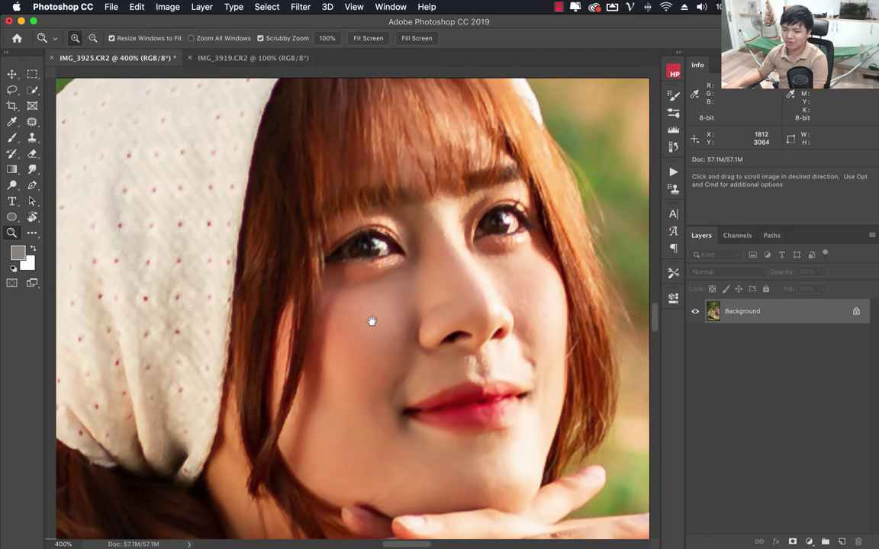
pyautogui.rightClick(32, 122)
pyautogui.click(126, 122)
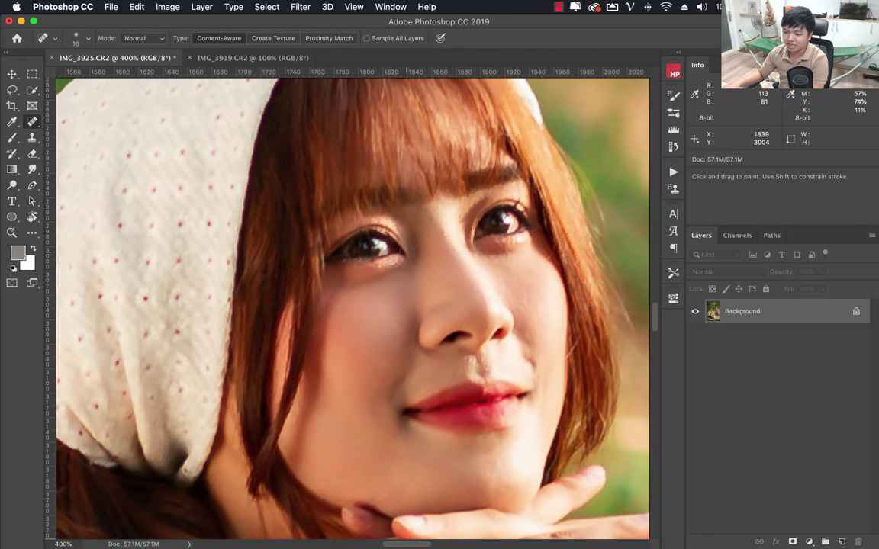
pyautogui.press('z')
pyautogui.moveTo(449, 239)
pyautogui.mouseDown()
pyautogui.moveTo(535, 235)
pyautogui.moveTo(488, 251)
pyautogui.mouseUp()
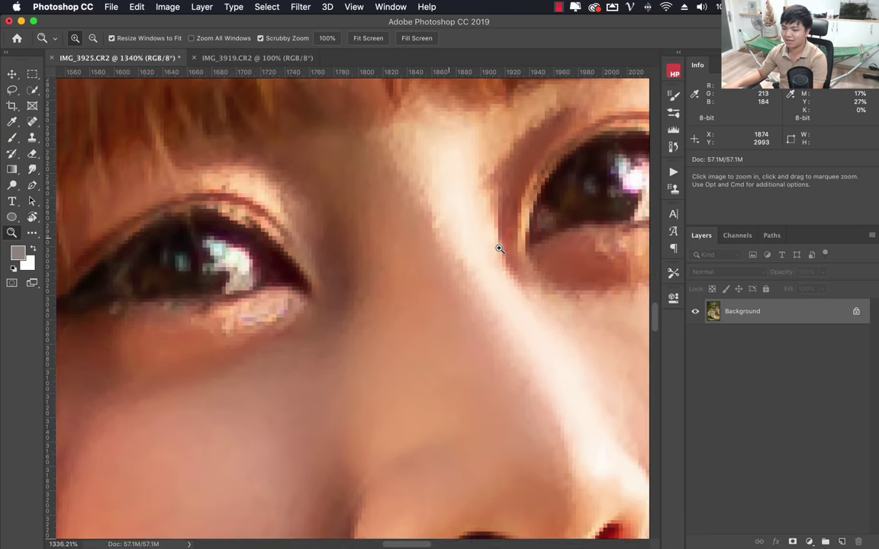
pyautogui.moveTo(458, 404); pyautogui.dragTo(441, 249)
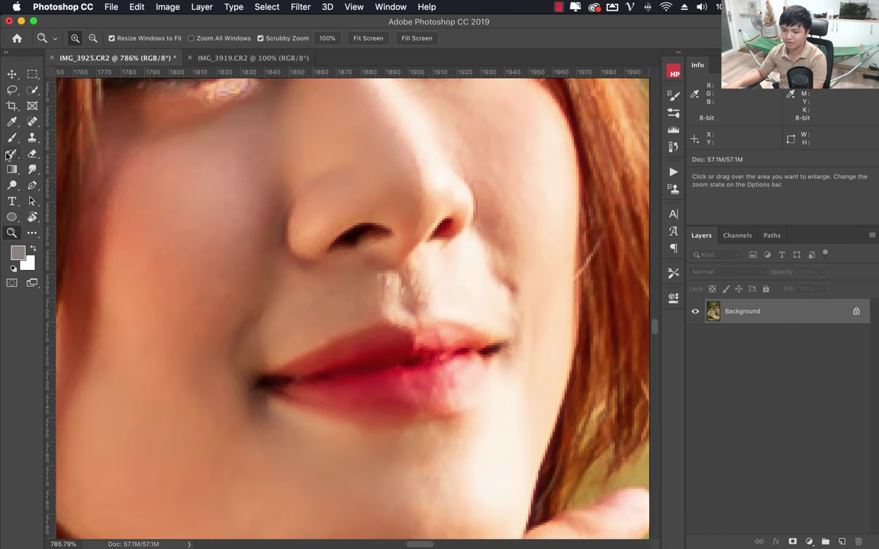
pyautogui.click(29, 123)
pyautogui.press('[')
pyautogui.press('[')
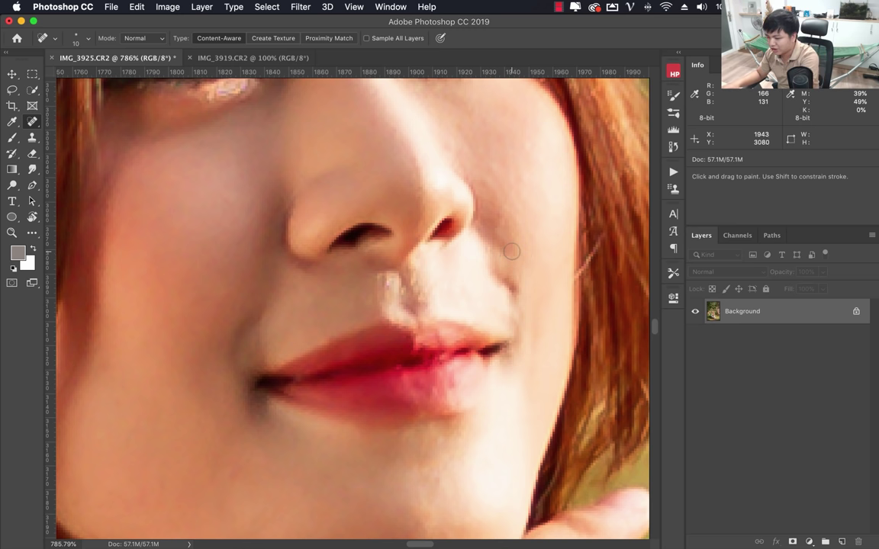
pyautogui.rightClick(469, 214)
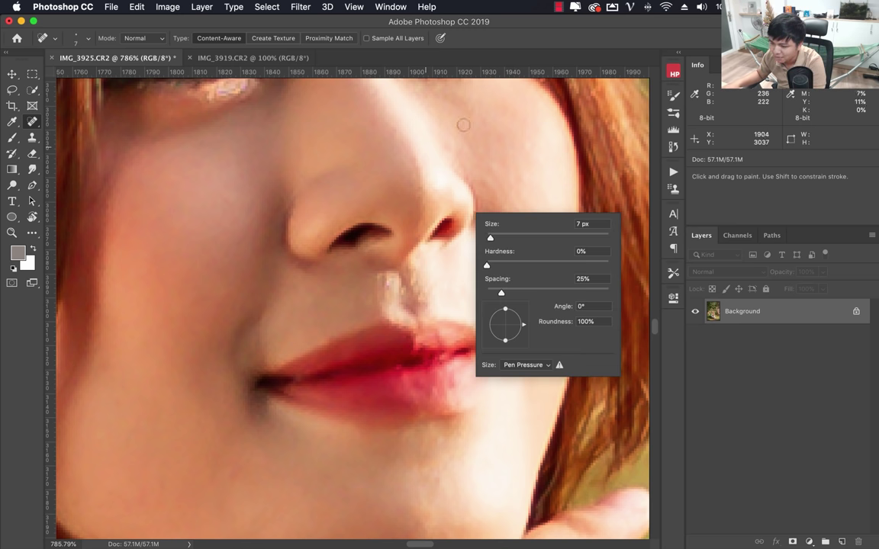
pyautogui.rightClick(372, 235)
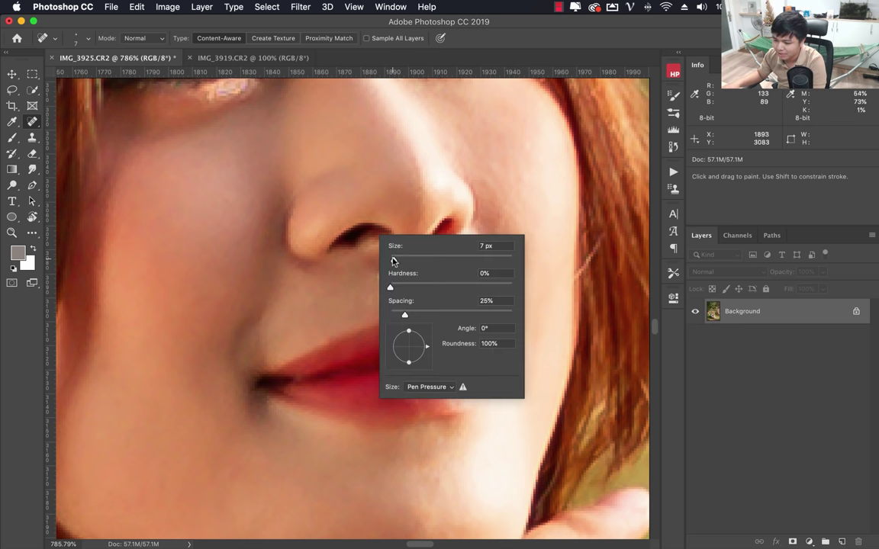
pyautogui.press('Return')
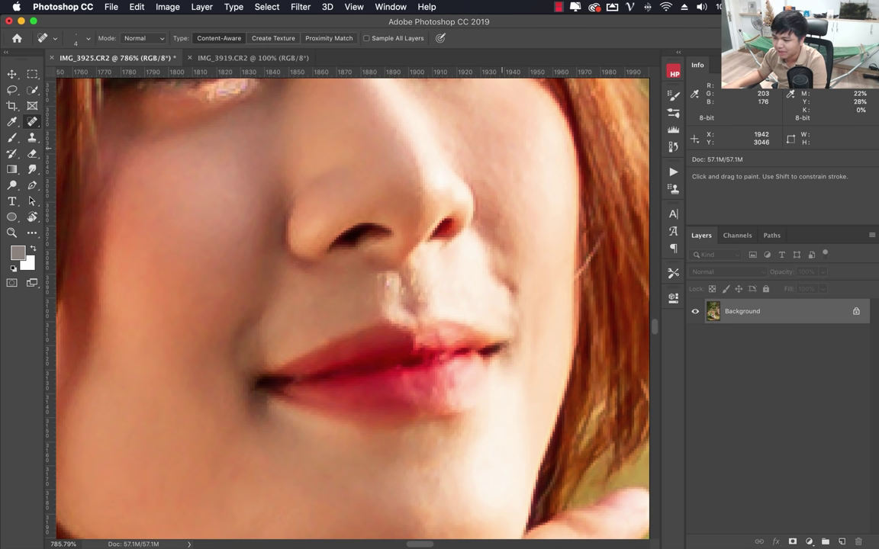
# Heal the small spots beside the nose with the 4 px brush
pyautogui.moveTo(487, 170); pyautogui.dragTo(490, 172)
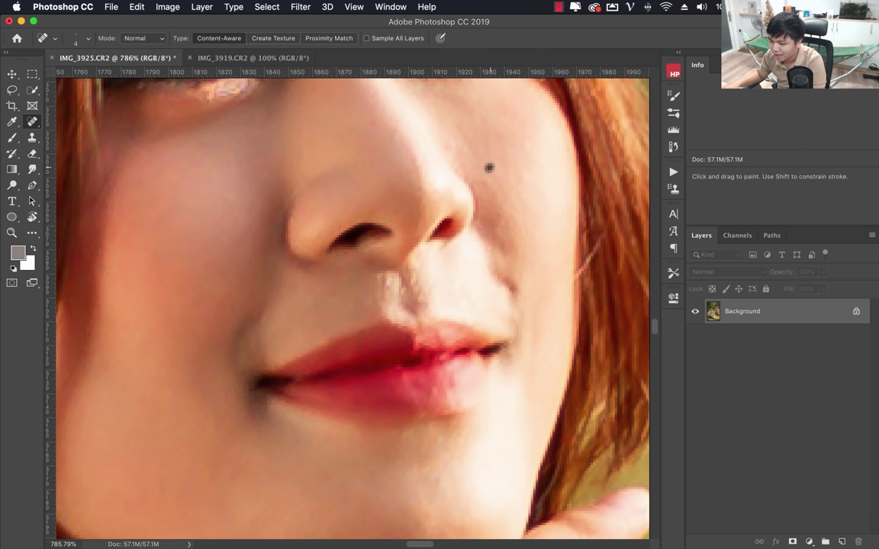
pyautogui.click(483, 183)
pyautogui.click(526, 183)
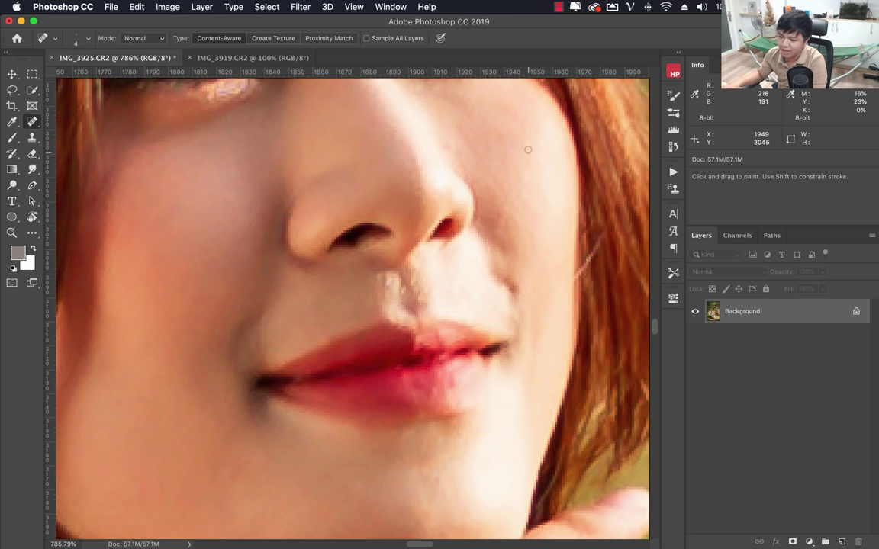
pyautogui.click(526, 122)
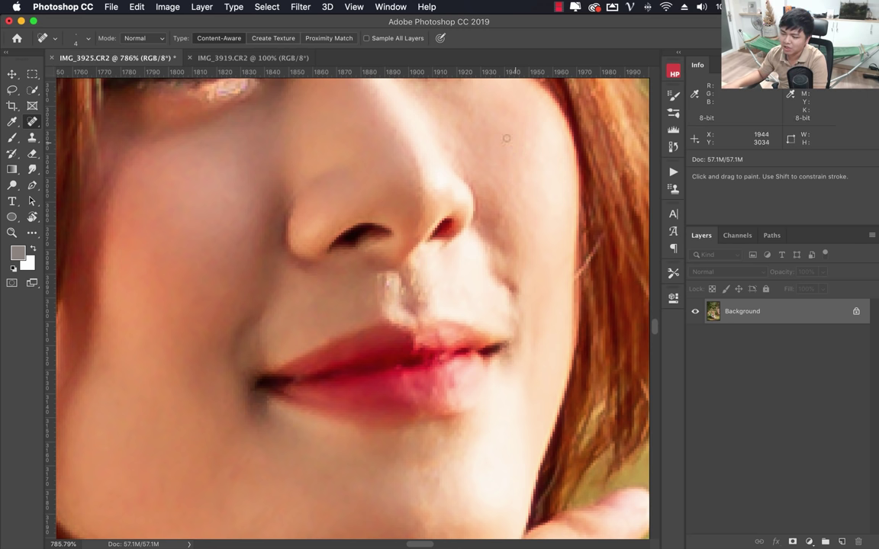
# Heal a spot beside the lip and two blemishes on the lower lip
pyautogui.click(32, 138)
pyautogui.click(32, 121)
pyautogui.click(76, 116)
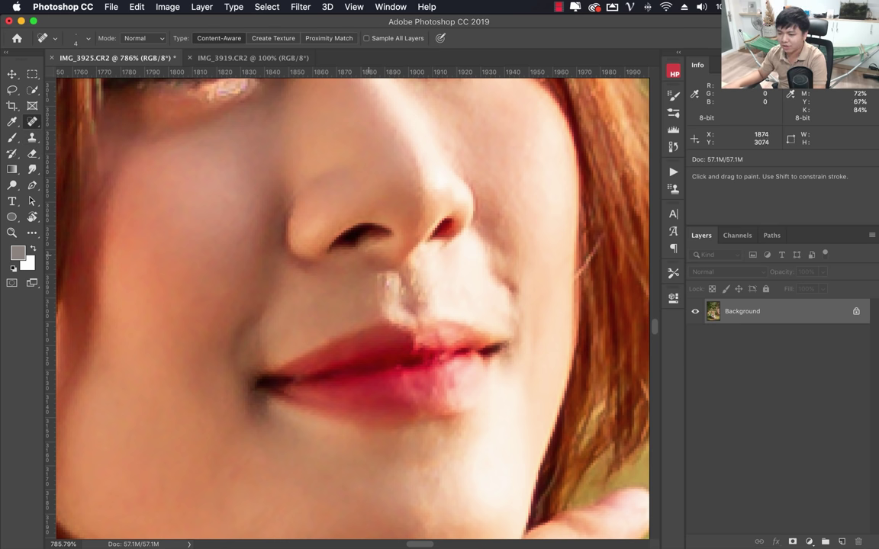
pyautogui.click(388, 289)
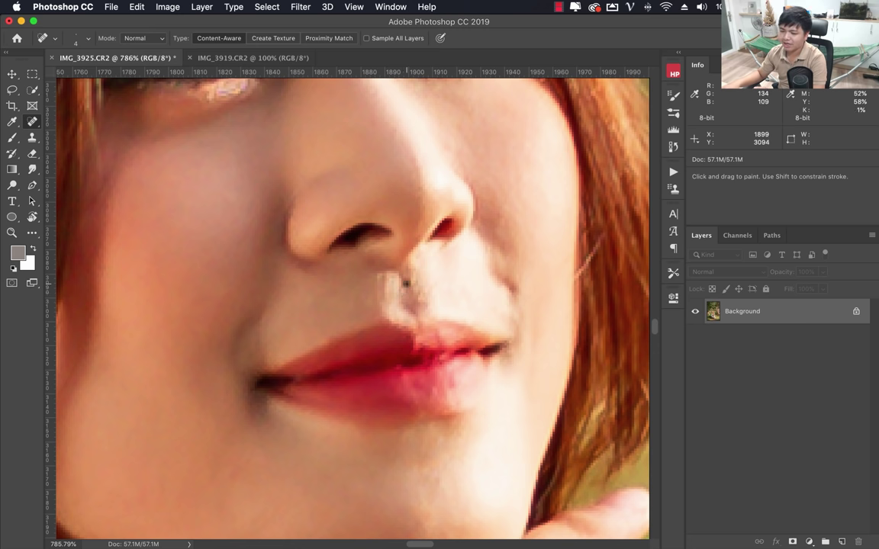
pyautogui.moveTo(294, 390); pyautogui.dragTo(391, 264)
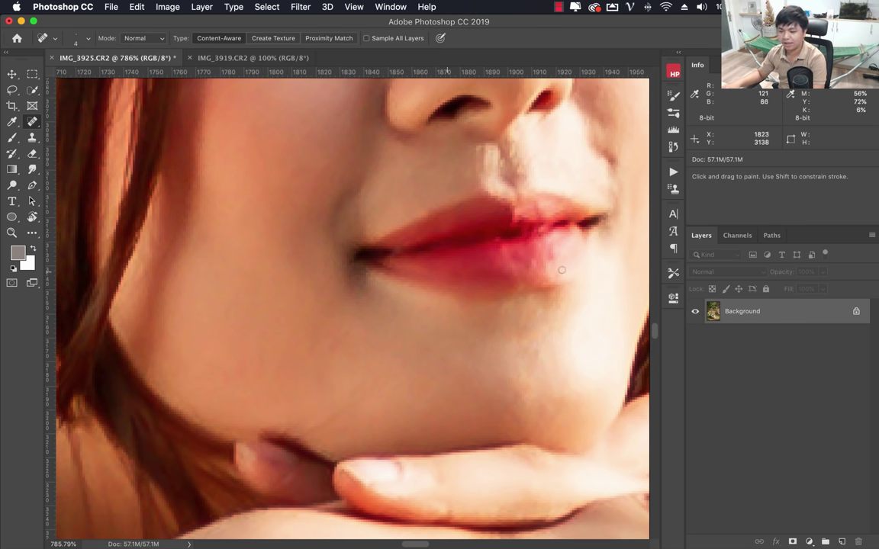
pyautogui.click(537, 264)
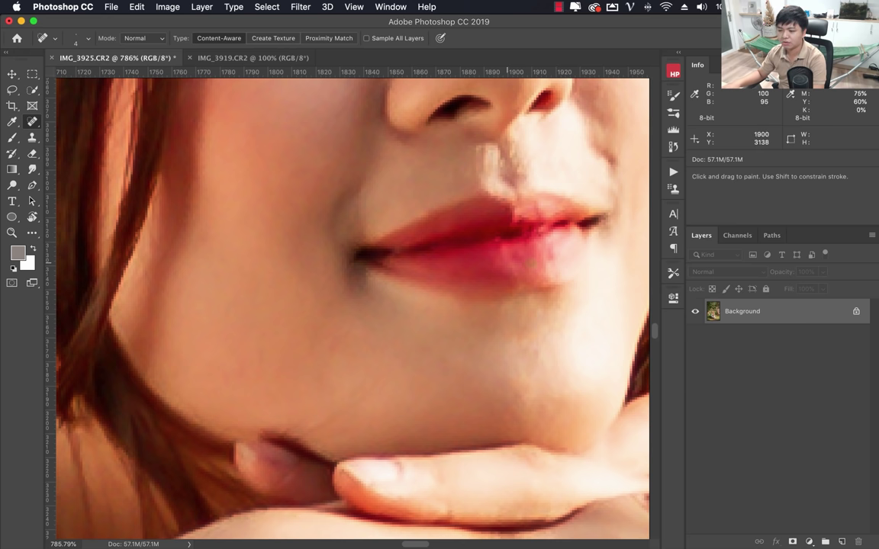
pyautogui.click(531, 261)
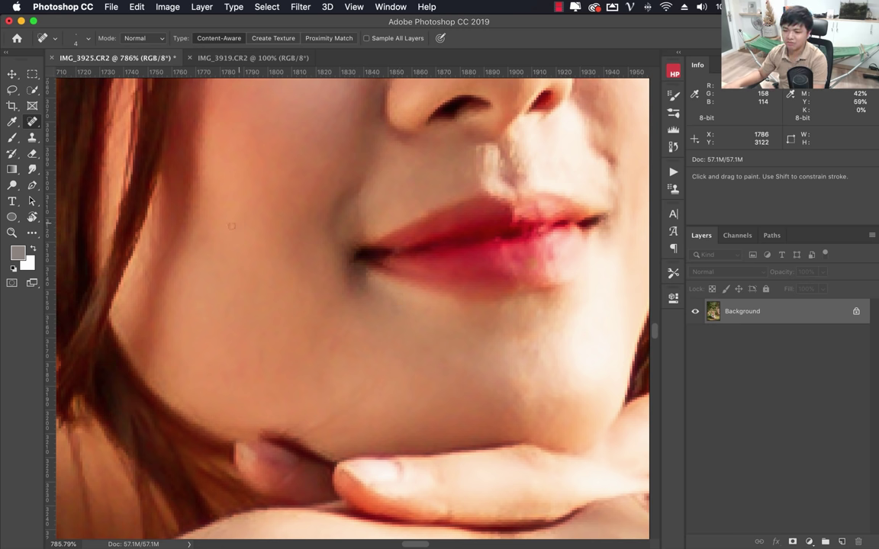
# Heal the mole between the eyes with the Spot Healing Brush
pyautogui.moveTo(274, 190); pyautogui.dragTo(267, 367)
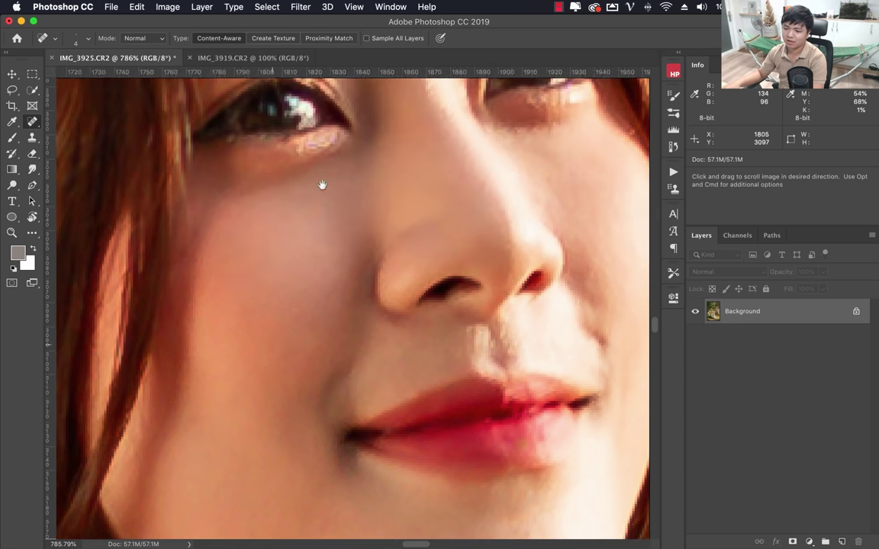
pyautogui.moveTo(319, 183)
pyautogui.mouseDown()
pyautogui.moveTo(313, 307)
pyautogui.moveTo(298, 308)
pyautogui.mouseUp()
pyautogui.press('super+r')
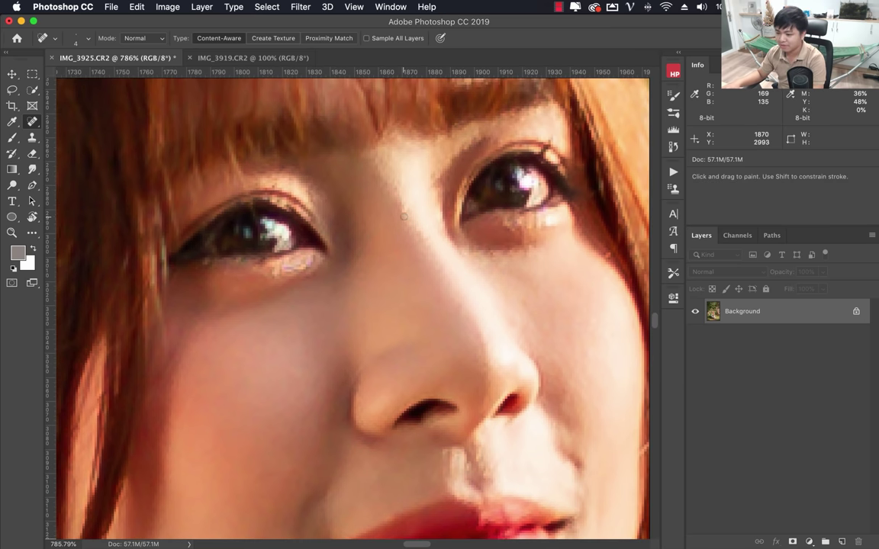
pyautogui.click(405, 209)
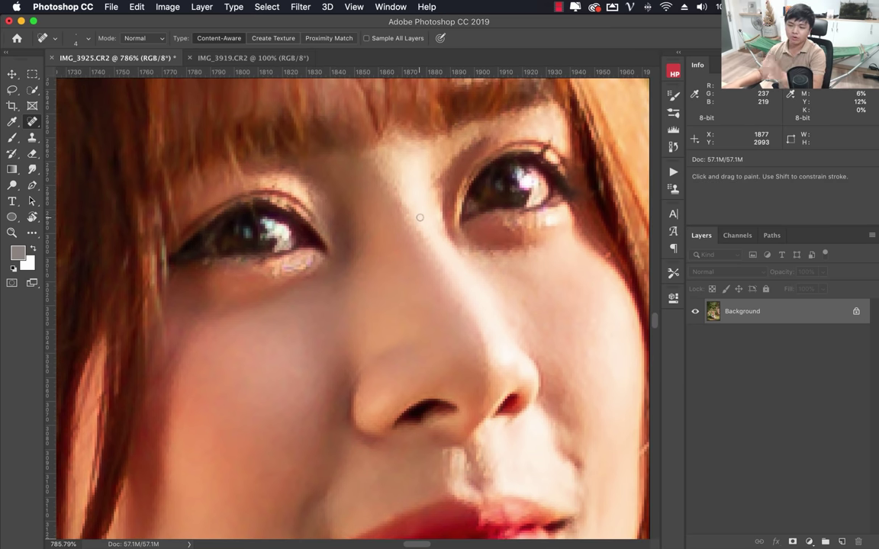
pyautogui.rightClick(33, 126)
pyautogui.click(91, 120)
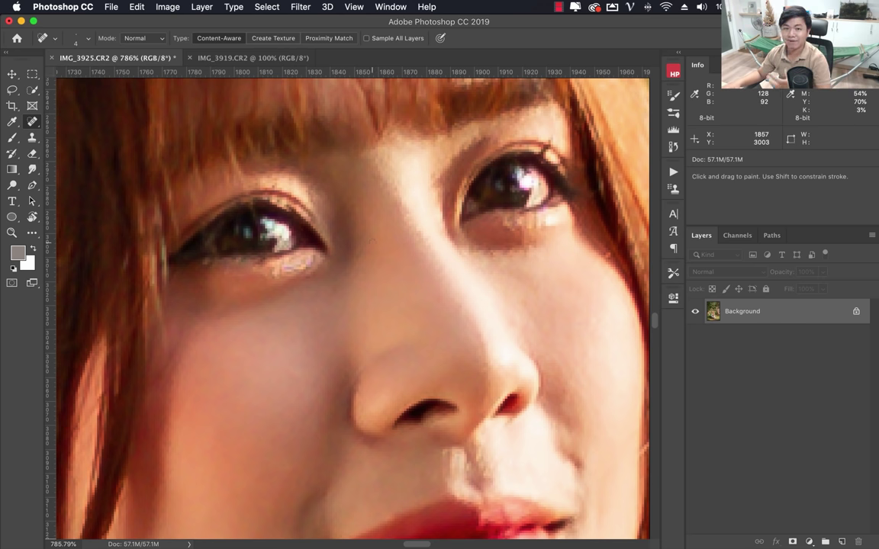
# Zoom in above the upper lip and heal two spots under the nose
pyautogui.moveTo(482, 357); pyautogui.dragTo(356, 259)
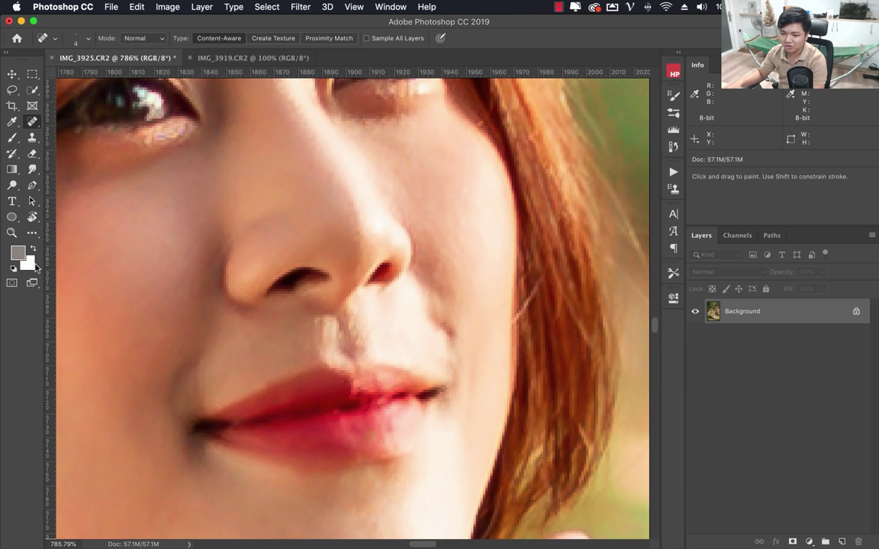
pyautogui.click(11, 232)
pyautogui.moveTo(353, 363)
pyautogui.mouseDown()
pyautogui.moveTo(392, 353)
pyautogui.moveTo(374, 315)
pyautogui.mouseUp()
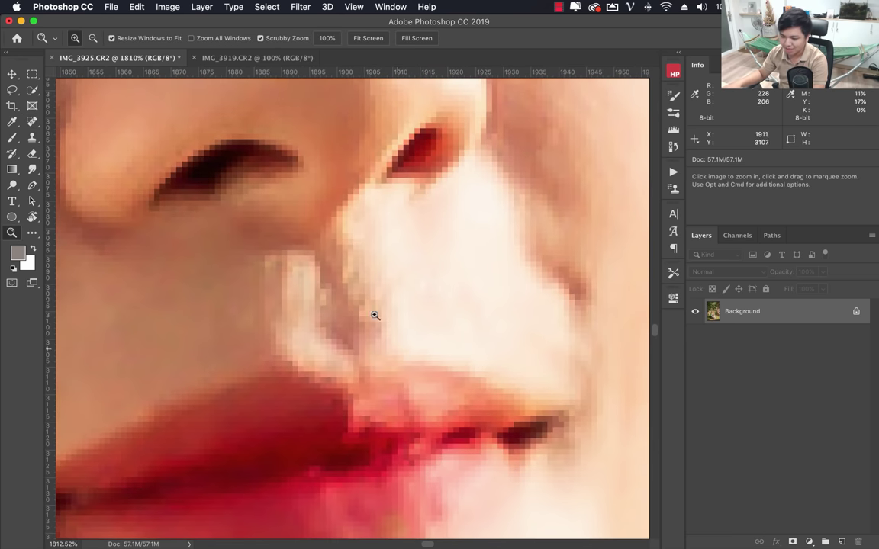
pyautogui.click(32, 122)
pyautogui.click(321, 291)
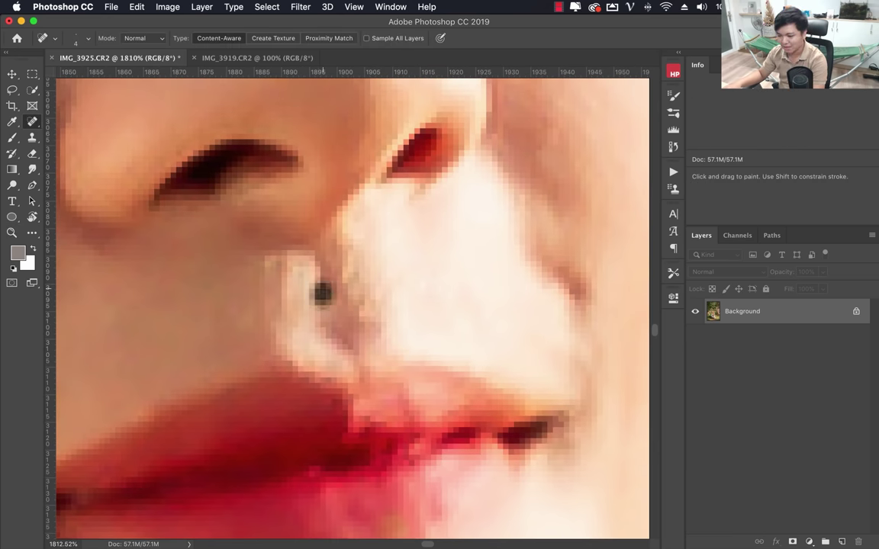
pyautogui.click(363, 318)
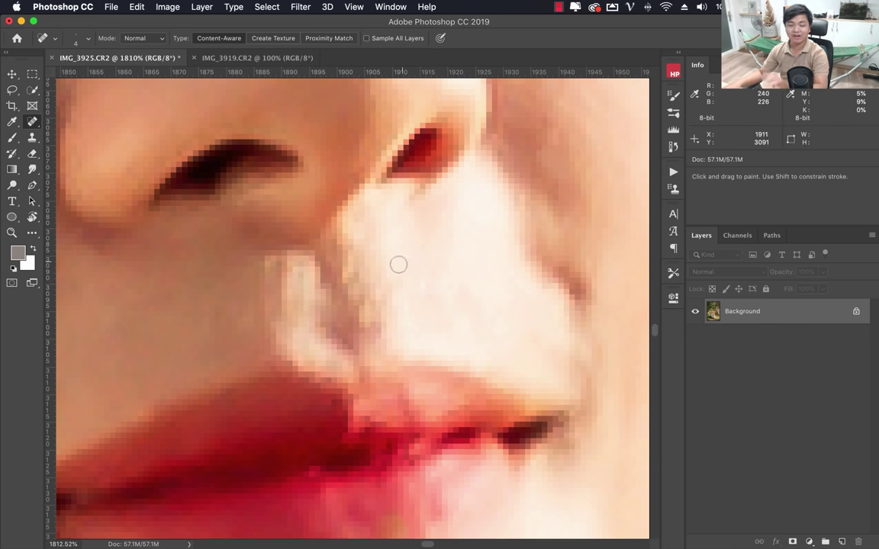
# Heal a spot under the eye, then zoom out to the whole face
pyautogui.moveTo(242, 124)
pyautogui.mouseDown()
pyautogui.moveTo(422, 440)
pyautogui.moveTo(313, 222)
pyautogui.mouseUp()
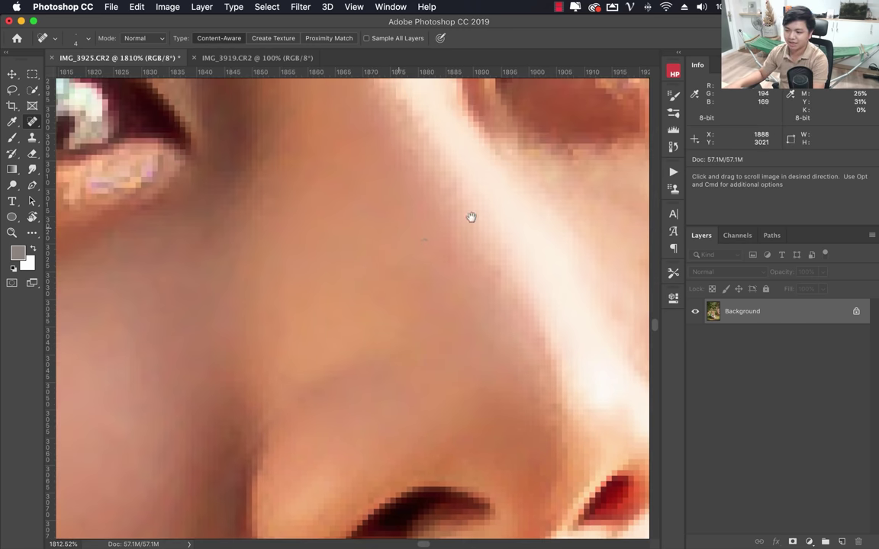
pyautogui.moveTo(471, 218)
pyautogui.mouseDown()
pyautogui.moveTo(327, 357)
pyautogui.moveTo(315, 385)
pyautogui.mouseUp()
pyautogui.click(427, 305)
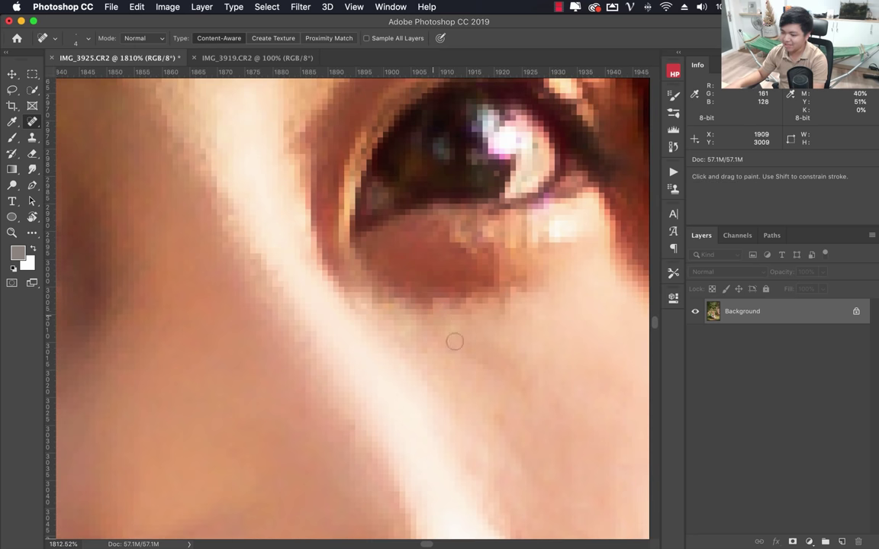
pyautogui.press('z')
pyautogui.moveTo(412, 286); pyautogui.dragTo(304, 350)
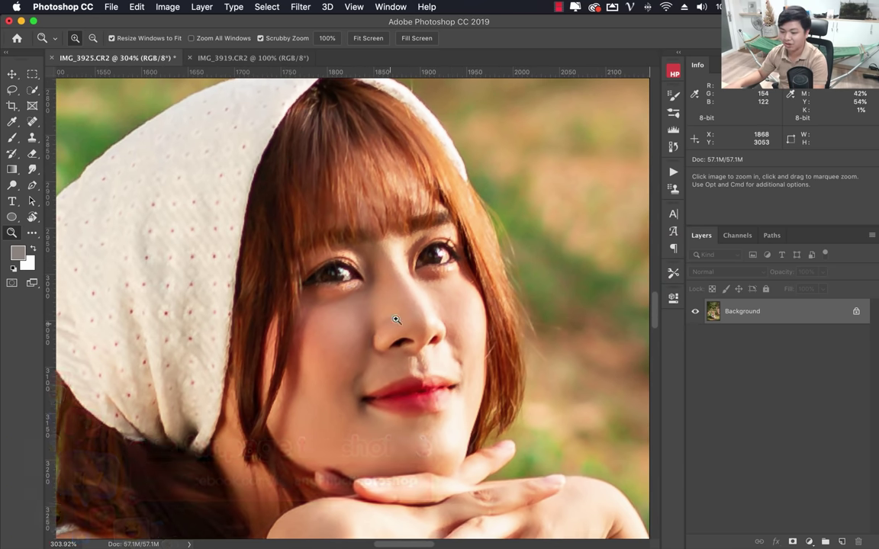
# Zoom in on the shoulder and set the Spot Healing Brush to 17 px
pyautogui.moveTo(395, 320); pyautogui.dragTo(336, 317)
pyautogui.scroll(-5, 382, 243)
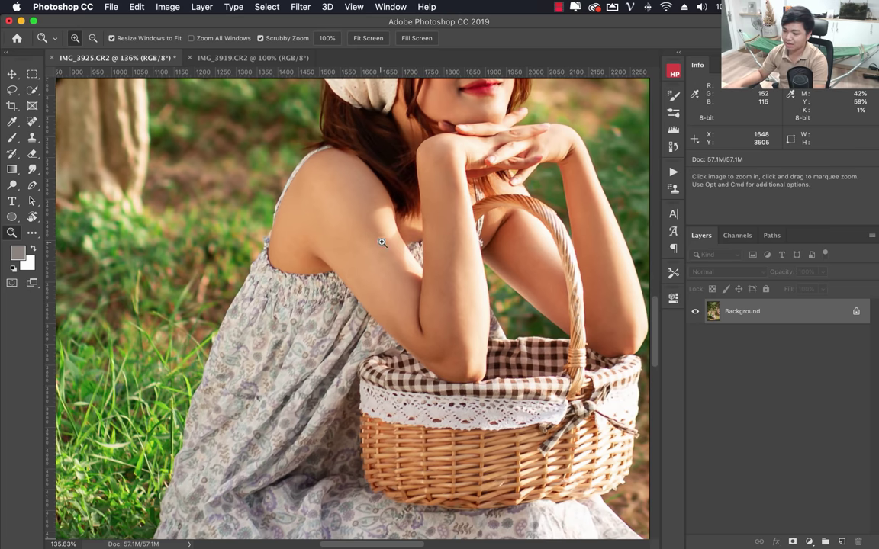
pyautogui.moveTo(382, 243); pyautogui.dragTo(463, 240)
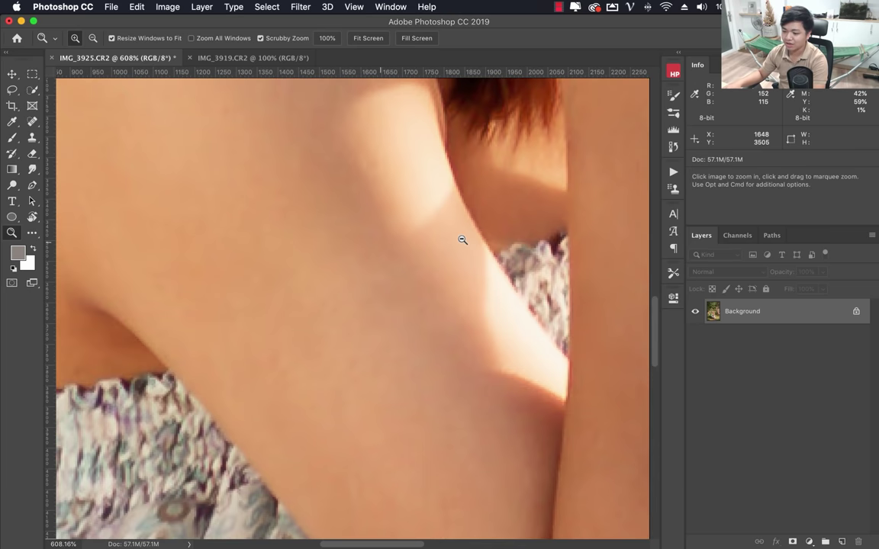
pyautogui.click(32, 121)
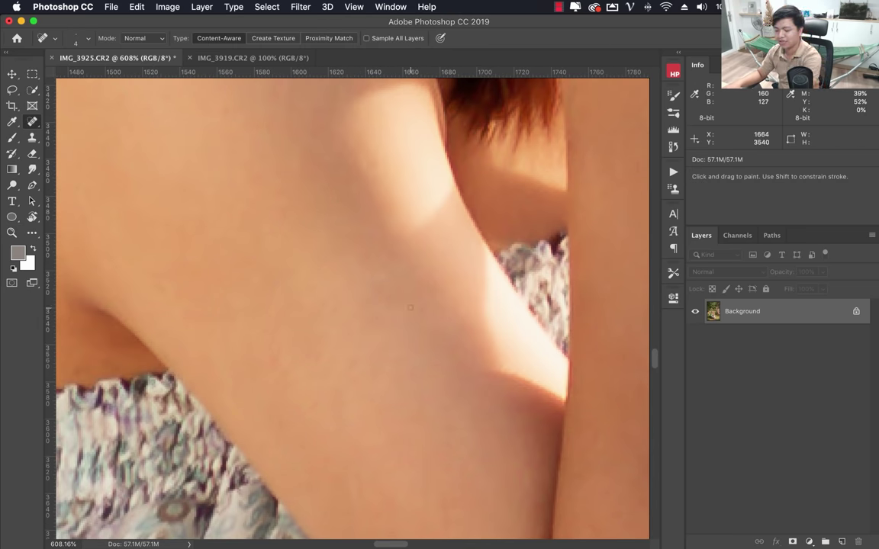
pyautogui.rightClick(380, 287)
pyautogui.click(406, 307)
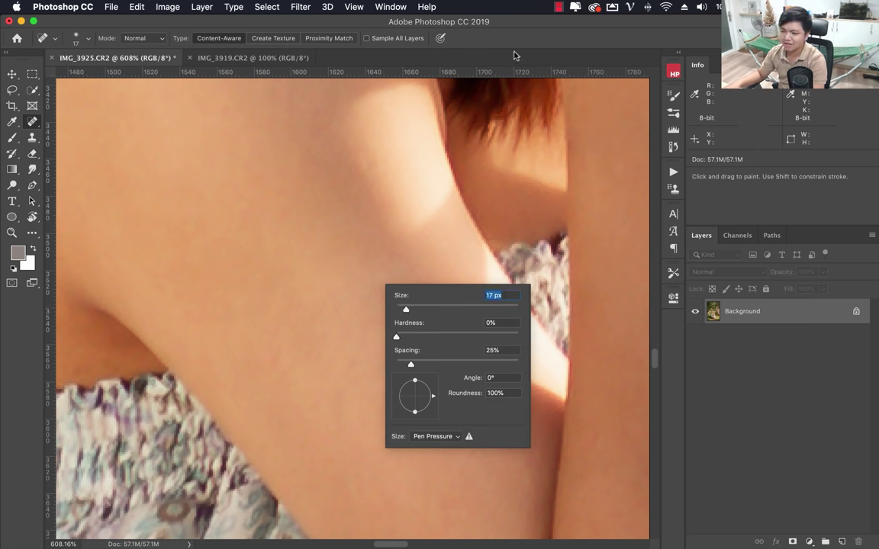
pyautogui.press('Return')
# Heal five blemishes on the shoulder and near the underarm
pyautogui.click(385, 249)
pyautogui.click(367, 158)
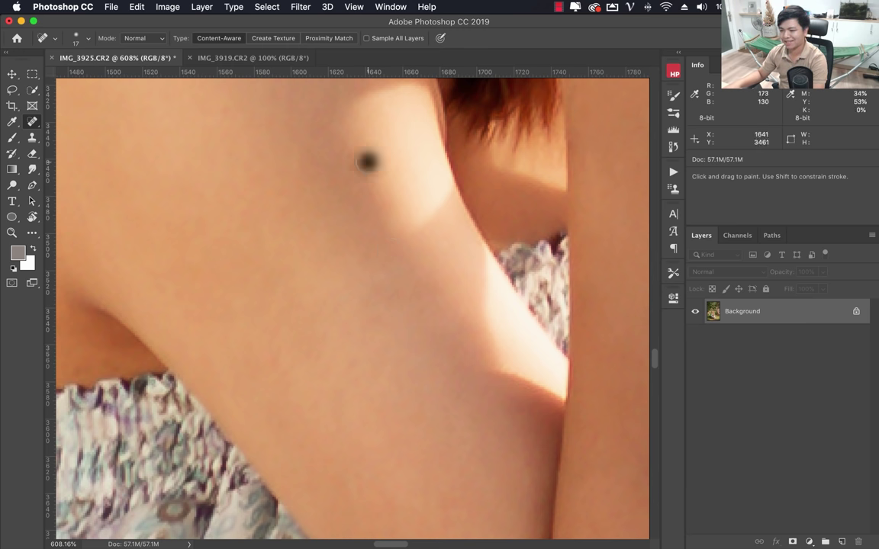
pyautogui.click(377, 165)
pyautogui.click(375, 304)
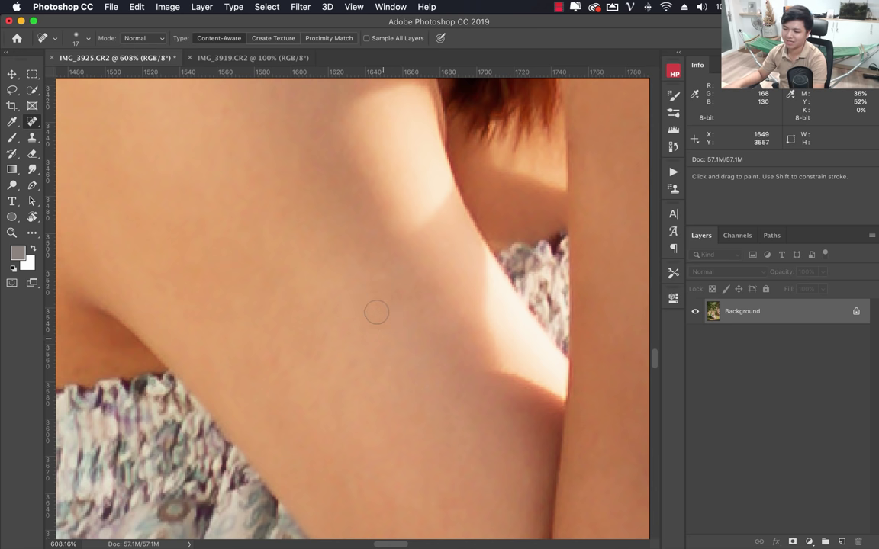
pyautogui.click(354, 309)
# Zoom out and scroll to view the whole photo
pyautogui.press('z')
pyautogui.moveTo(342, 238); pyautogui.dragTo(257, 298)
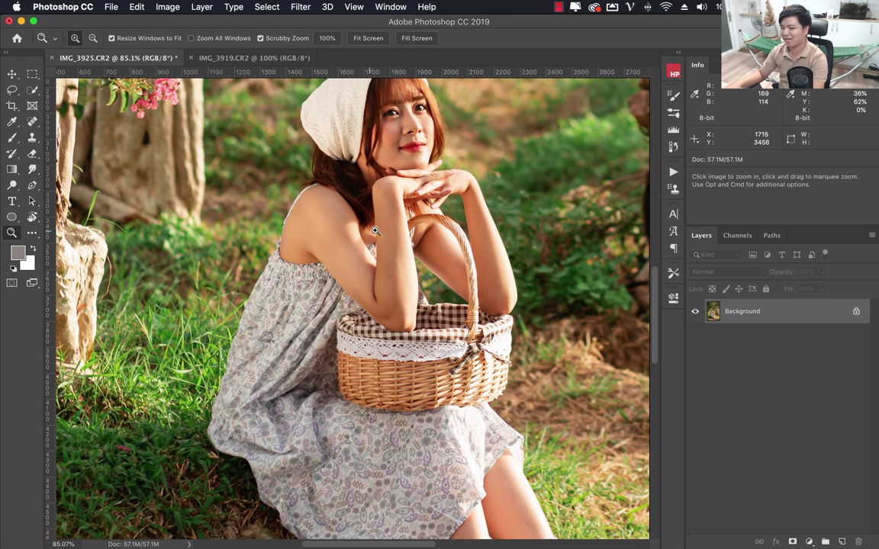
pyautogui.scroll(2, 375, 231)
pyautogui.scroll(2, 370, 251)
pyautogui.scroll(1, 366, 271)
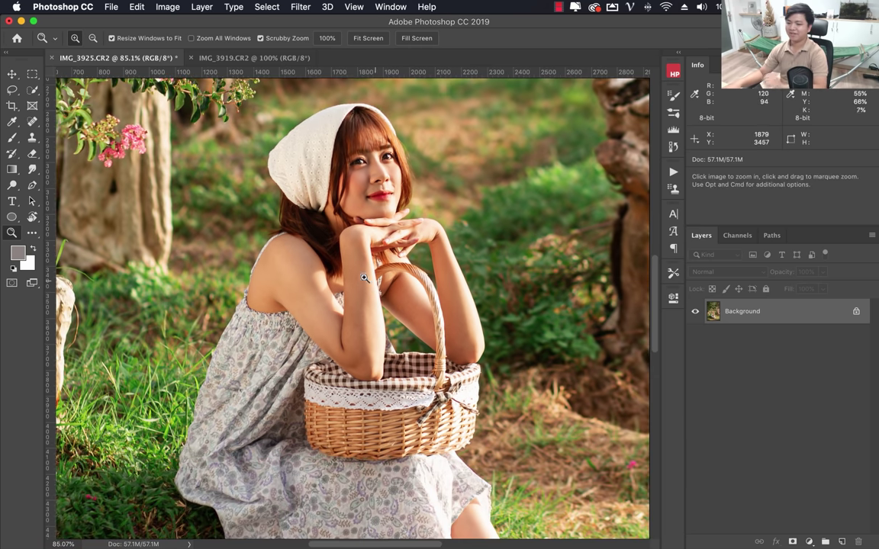
pyautogui.scroll(-2, 374, 283)
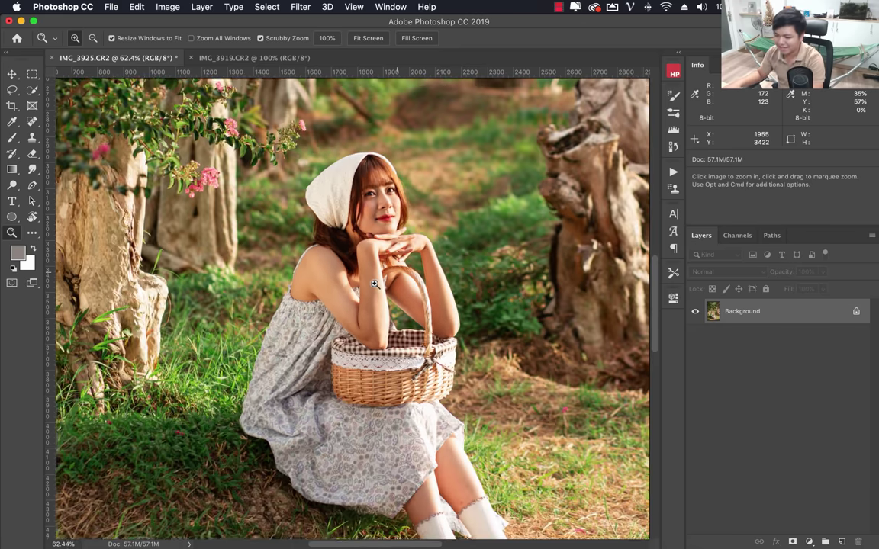
pyautogui.scroll(3, 375, 284)
pyautogui.scroll(3, 343, 229)
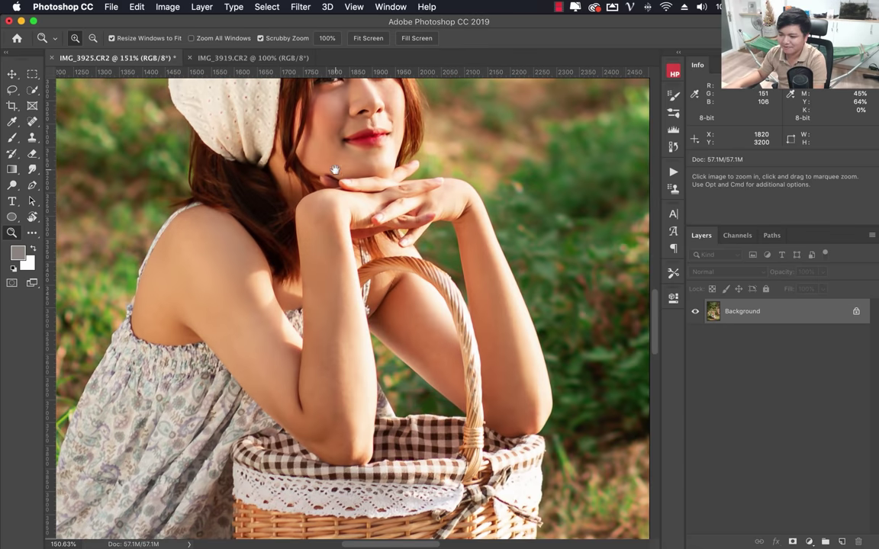
pyautogui.scroll(5, 334, 169)
pyautogui.scroll(5, 359, 206)
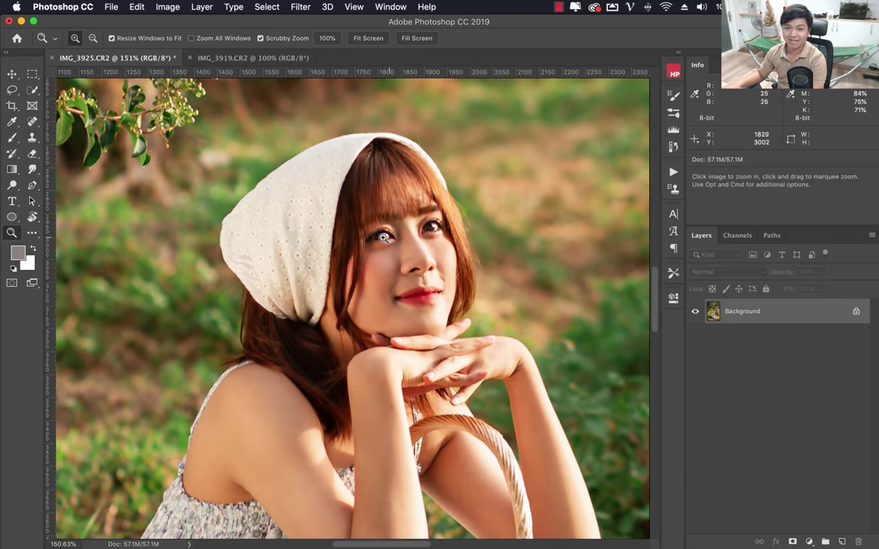
# In IMG_3919, heal five small spots on the girl's arm with spot healing
pyautogui.click(229, 58)
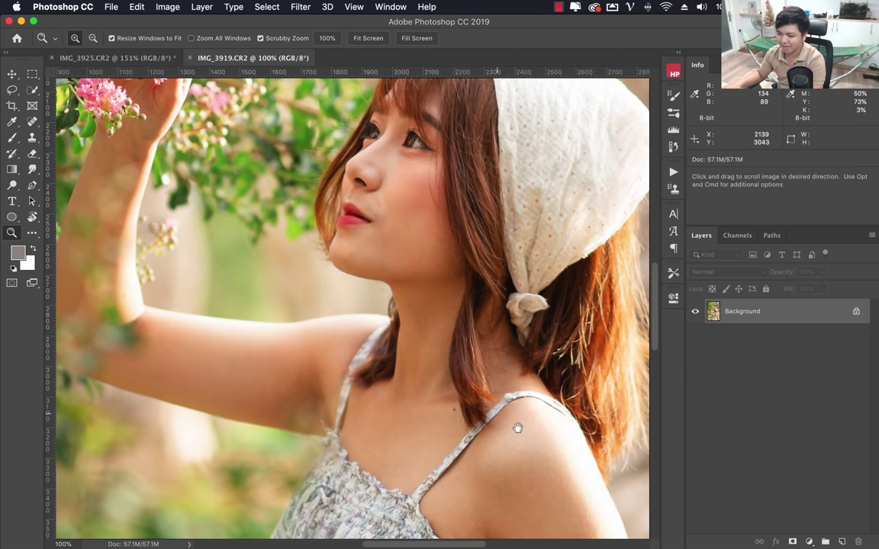
pyautogui.moveTo(517, 428)
pyautogui.mouseDown()
pyautogui.moveTo(471, 132)
pyautogui.moveTo(406, 167)
pyautogui.mouseUp()
pyautogui.moveTo(582, 451); pyautogui.dragTo(519, 331)
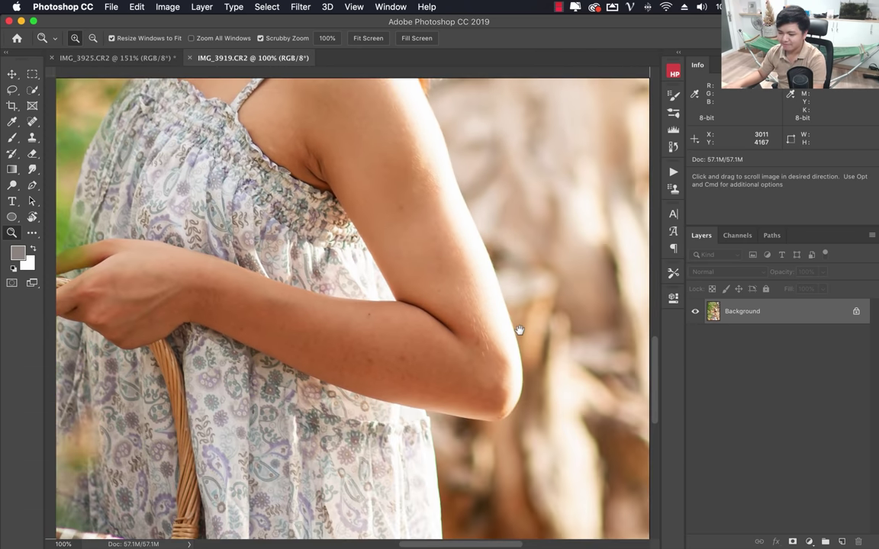
pyautogui.click(32, 122)
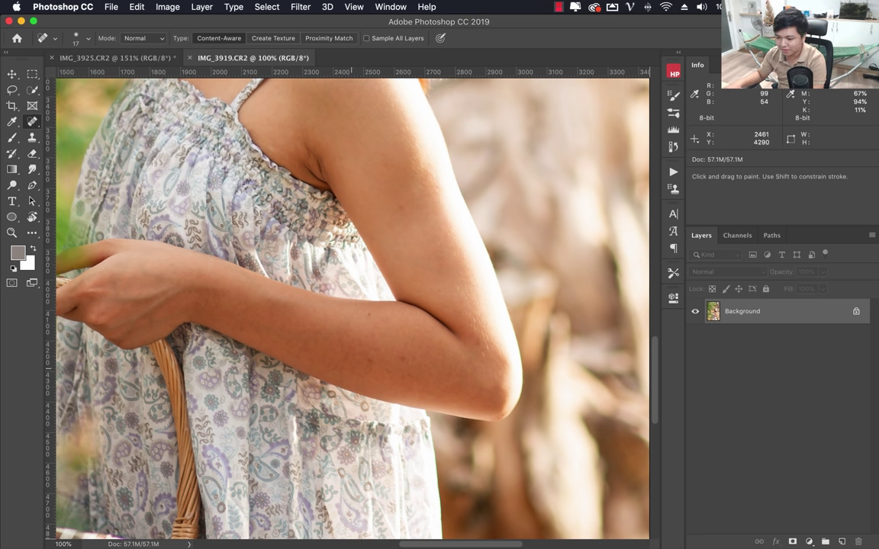
pyautogui.click(332, 326)
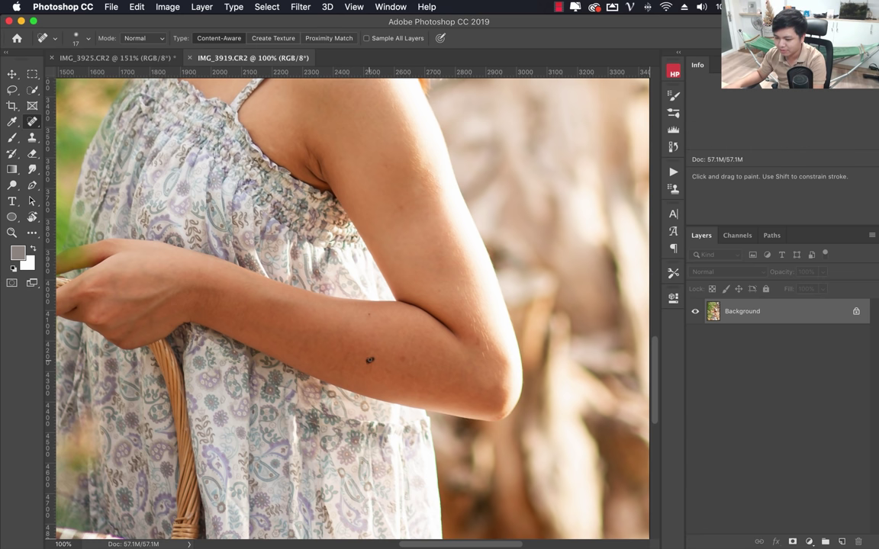
pyautogui.click(401, 359)
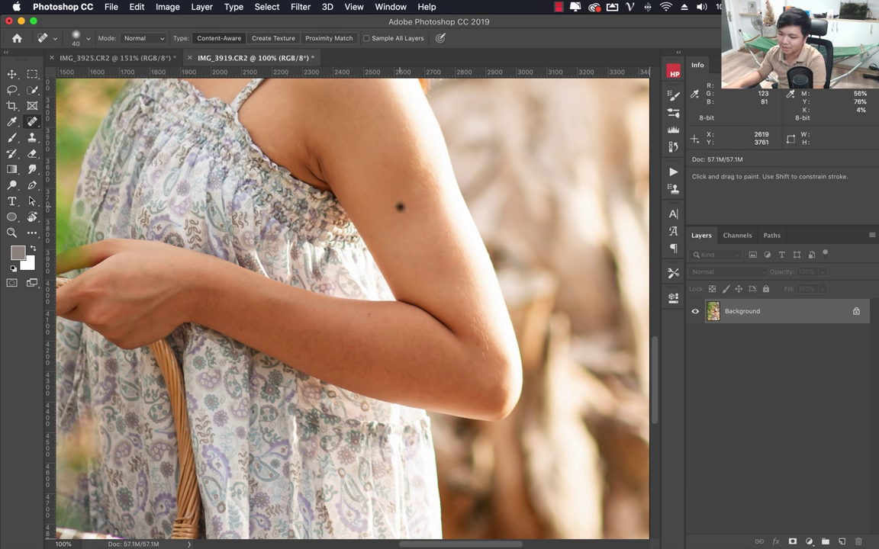
pyautogui.click(400, 207)
pyautogui.click(367, 314)
pyautogui.click(497, 348)
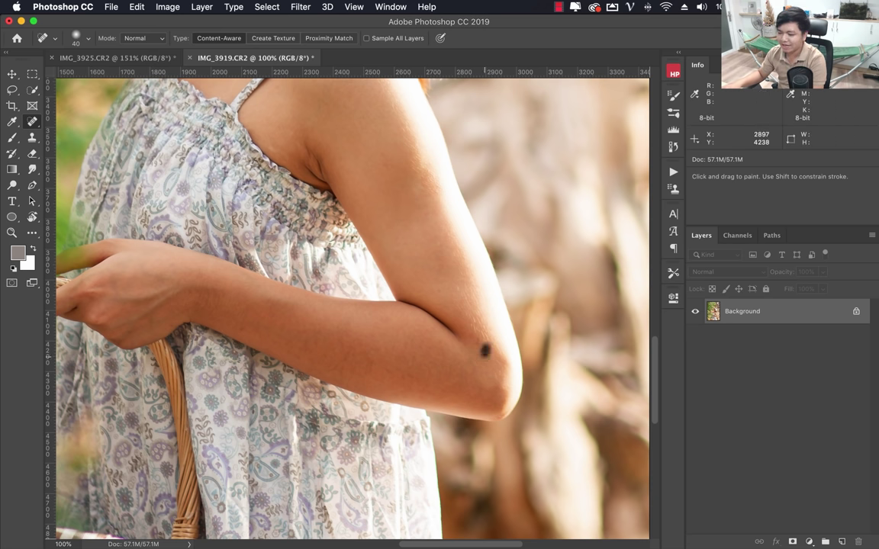
# Heal the dark elbow mole, redoing it with a single click after an undo
pyautogui.moveTo(479, 324); pyautogui.dragTo(478, 341)
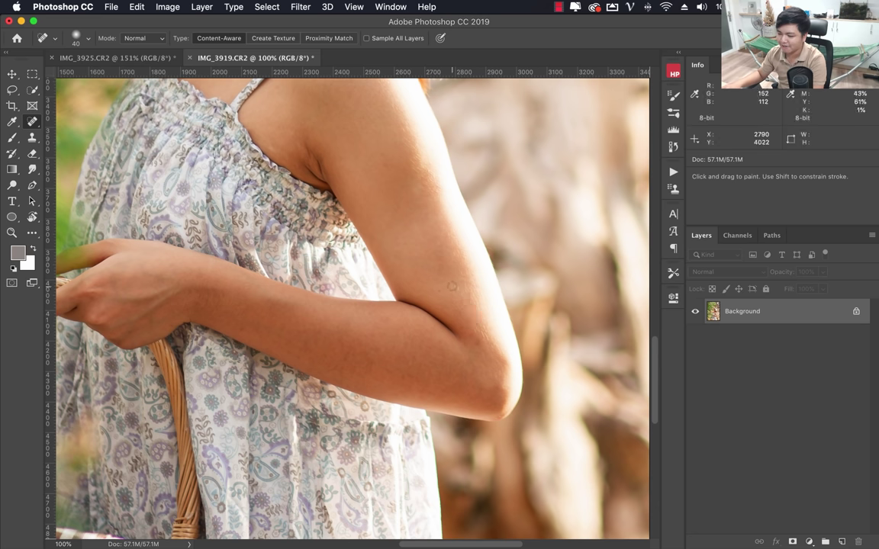
pyautogui.press('super+z')
pyautogui.click(479, 338)
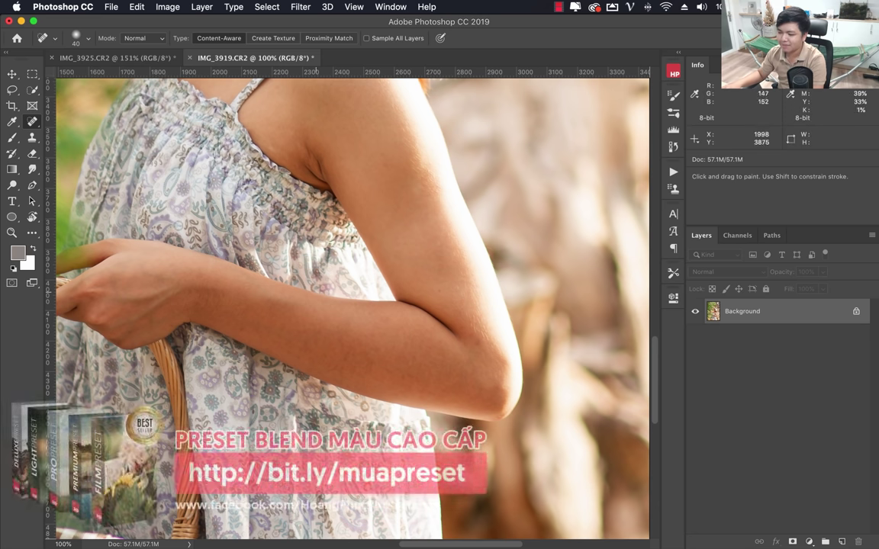
pyautogui.scroll(1, 487, 373)
pyautogui.scroll(4, 461, 367)
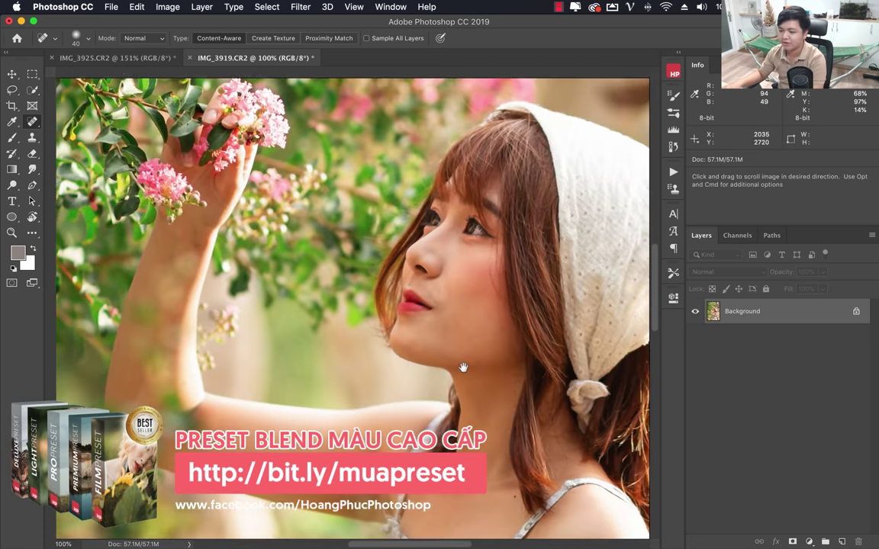
pyautogui.scroll(1, 450, 351)
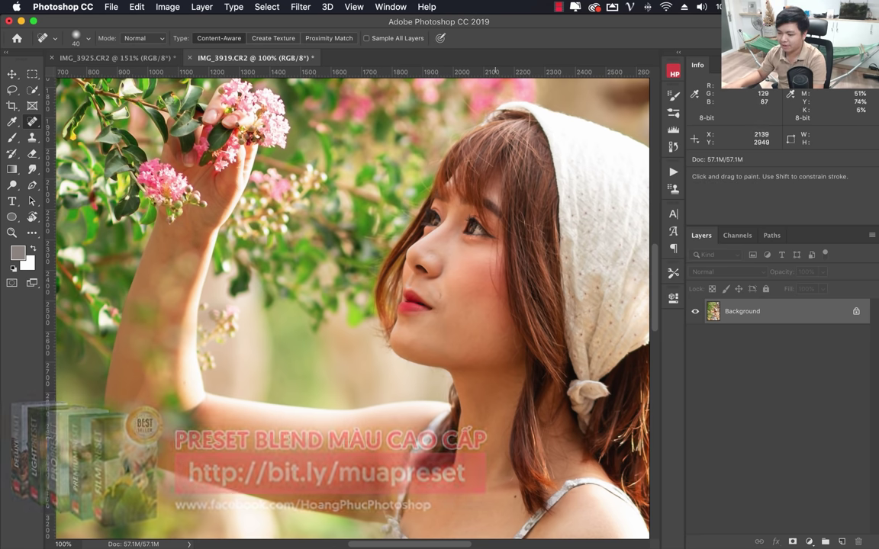
pyautogui.scroll(-5, 397, 313)
pyautogui.hscroll(3, 396, 313)
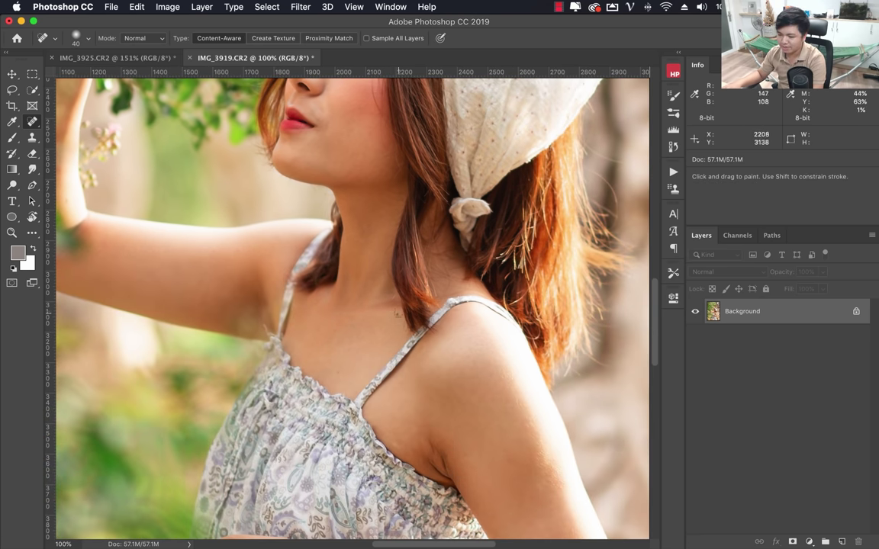
# Zoom in on the girl's lips, then zoom out and pan to fit the portrait at 36.9%
pyautogui.moveTo(396, 315)
pyautogui.mouseDown()
pyautogui.moveTo(387, 333)
pyautogui.moveTo(381, 266)
pyautogui.mouseUp()
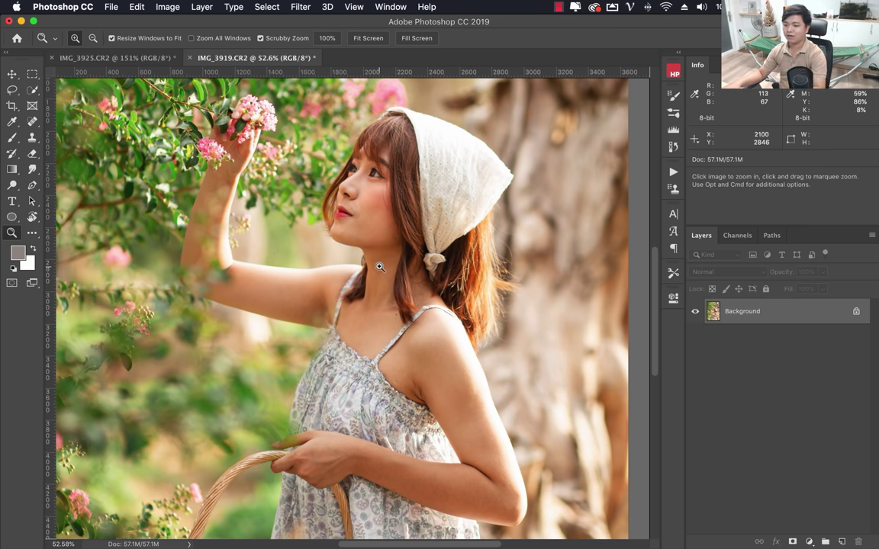
pyautogui.moveTo(330, 187); pyautogui.dragTo(318, 249)
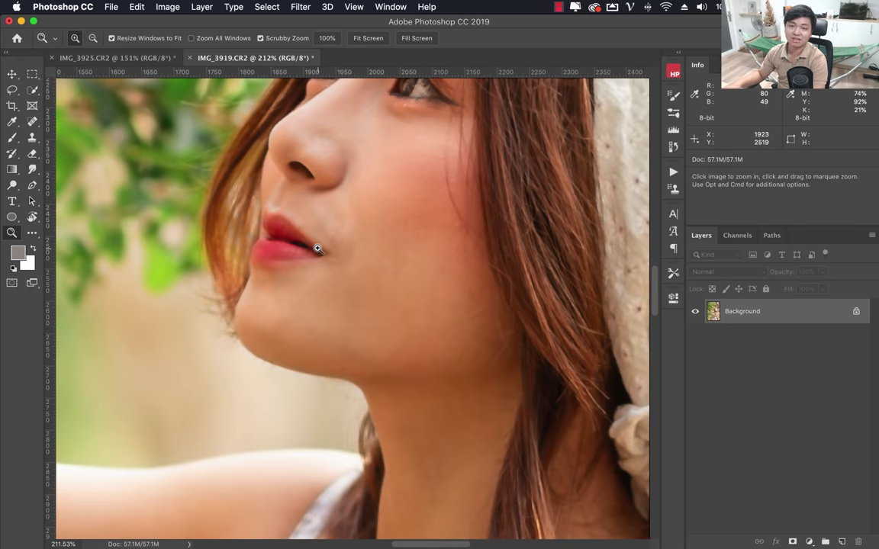
pyautogui.moveTo(371, 202)
pyautogui.mouseDown()
pyautogui.moveTo(383, 337)
pyautogui.moveTo(394, 187)
pyautogui.moveTo(412, 337)
pyautogui.mouseUp()
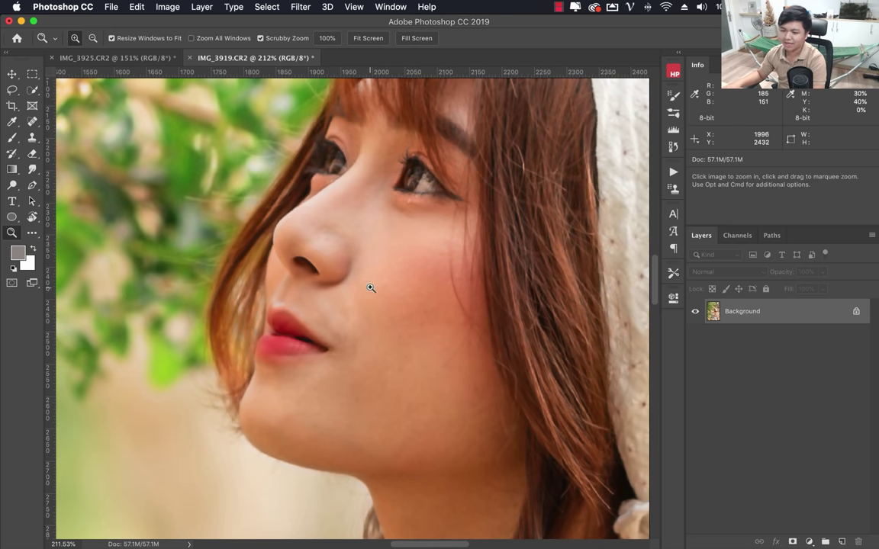
pyautogui.moveTo(371, 287)
pyautogui.mouseDown()
pyautogui.moveTo(357, 295)
pyautogui.moveTo(358, 320)
pyautogui.mouseUp()
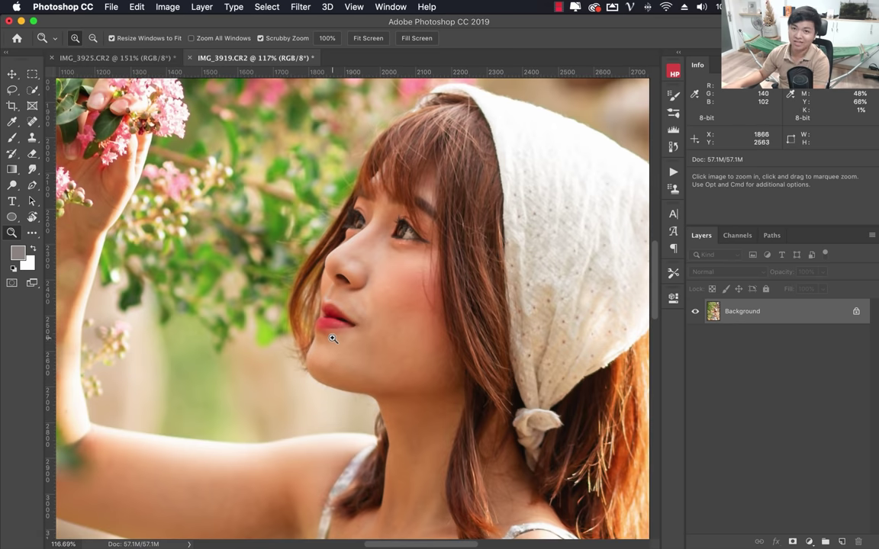
pyautogui.moveTo(324, 292); pyautogui.dragTo(294, 298)
pyautogui.moveTo(318, 420); pyautogui.dragTo(395, 371)
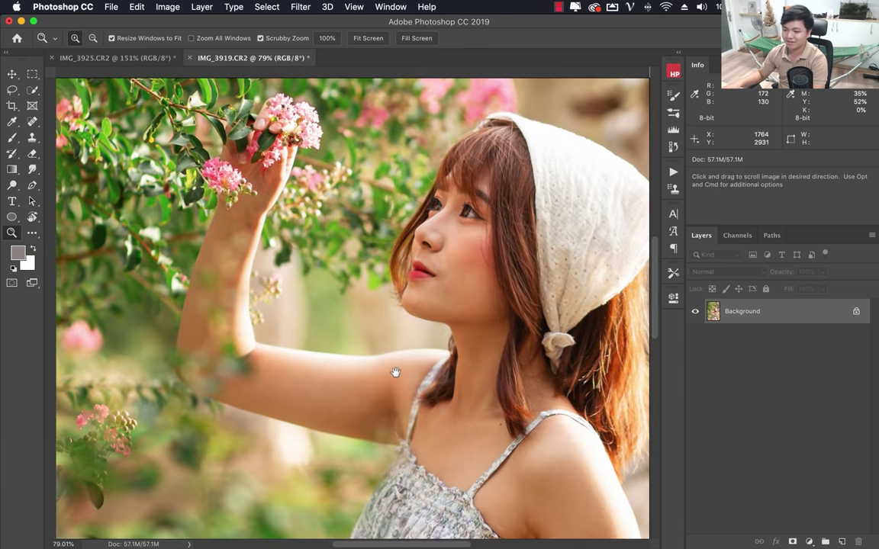
pyautogui.moveTo(419, 325); pyautogui.dragTo(366, 351)
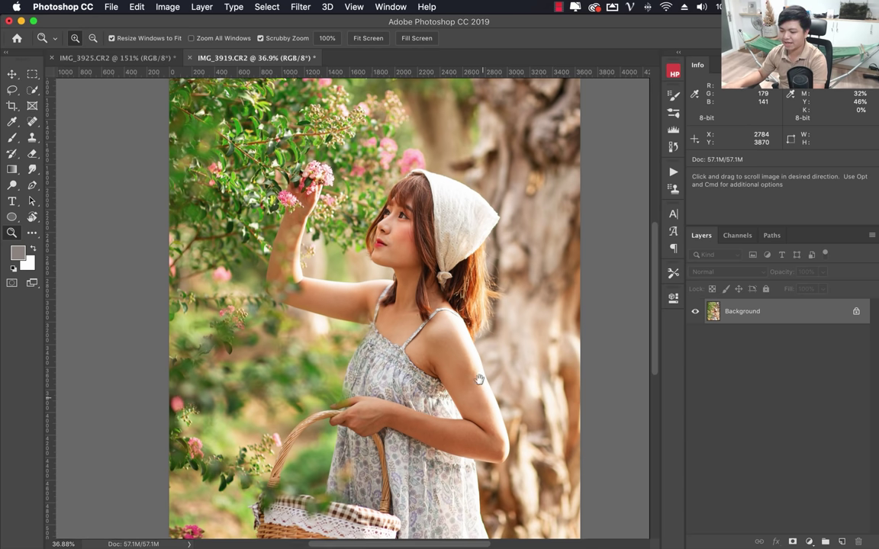
pyautogui.moveTo(493, 414); pyautogui.dragTo(478, 273)
pyautogui.moveTo(360, 325); pyautogui.dragTo(363, 451)
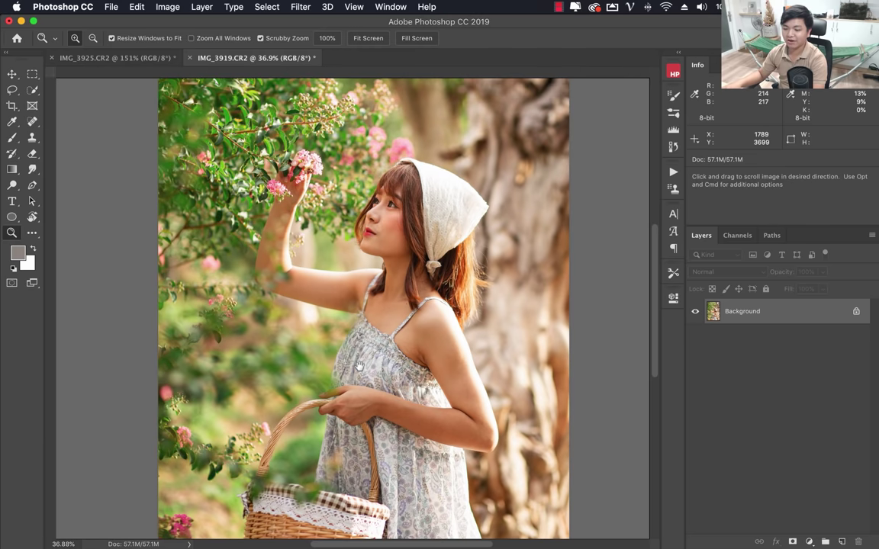
pyautogui.hotkey('ctrl', 'r')
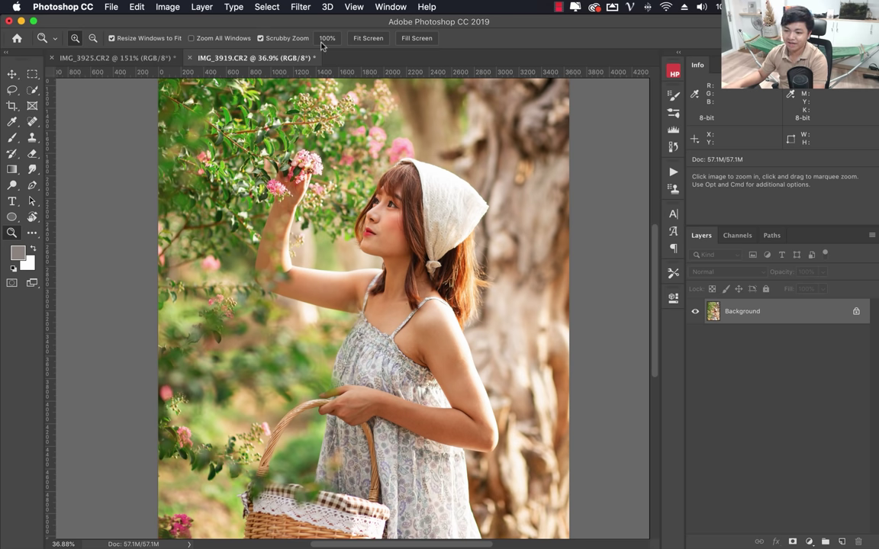
# Open Filter > Liquify on IMG_3919 and reposition its window
pyautogui.click(301, 7)
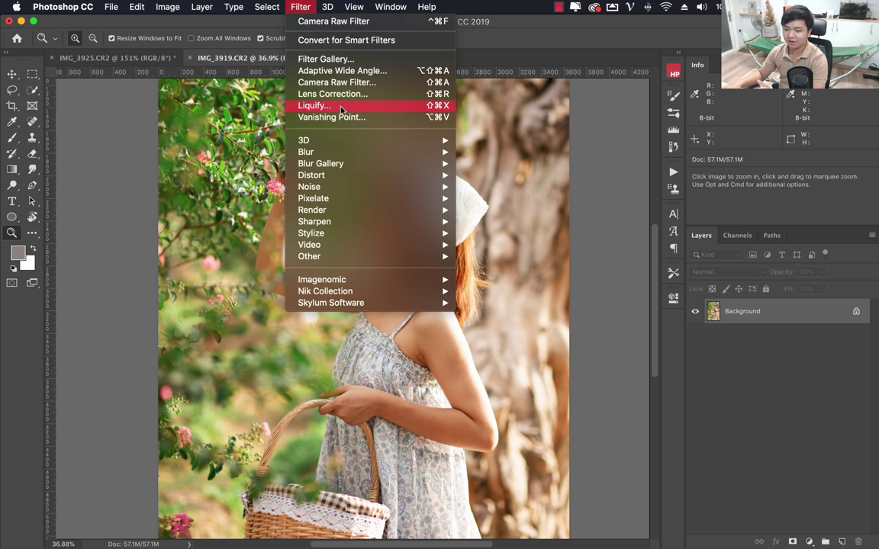
pyautogui.click(314, 106)
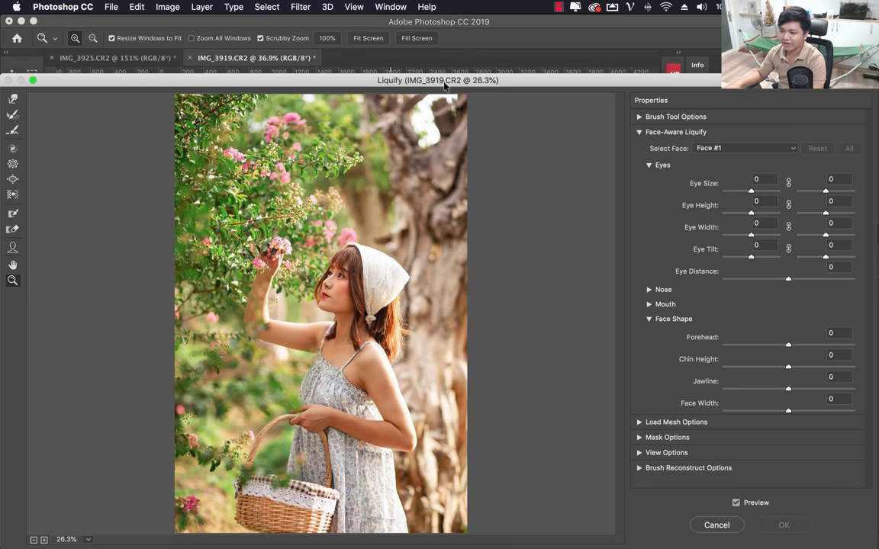
pyautogui.moveTo(444, 85); pyautogui.dragTo(453, 52)
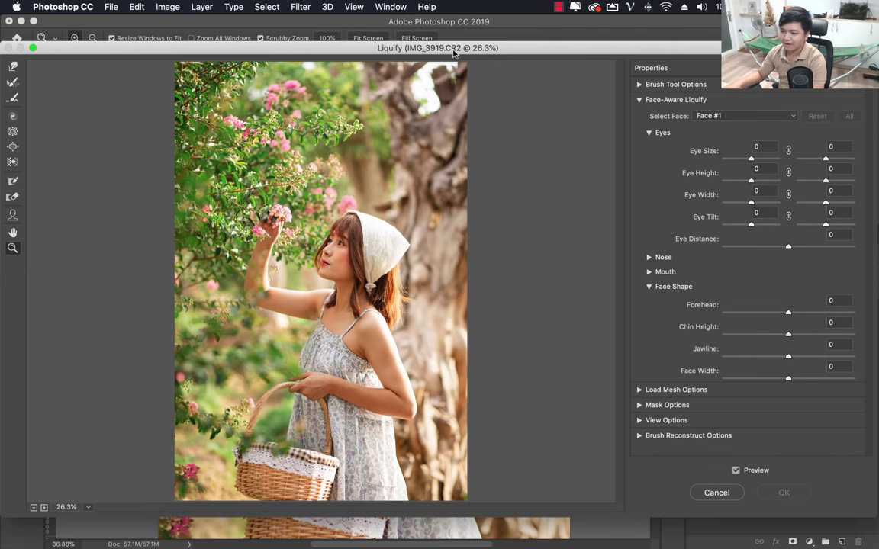
pyautogui.doubleClick(8, 46)
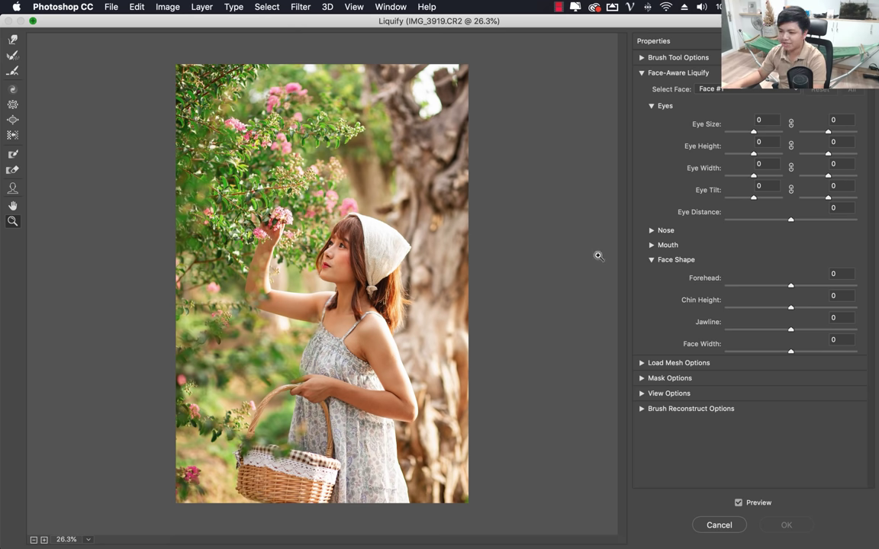
pyautogui.click(33, 21)
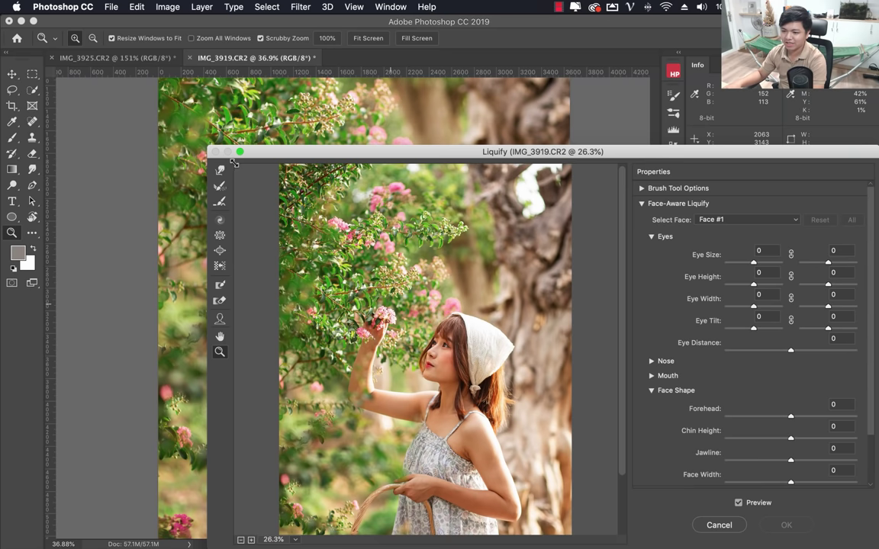
# Collapse the Eyes and Face-Aware Liquify sections, expand Brush Tool Options, and enlarge the window
pyautogui.moveTo(558, 158)
pyautogui.mouseDown()
pyautogui.moveTo(380, 76)
pyautogui.moveTo(356, 75)
pyautogui.mouseUp()
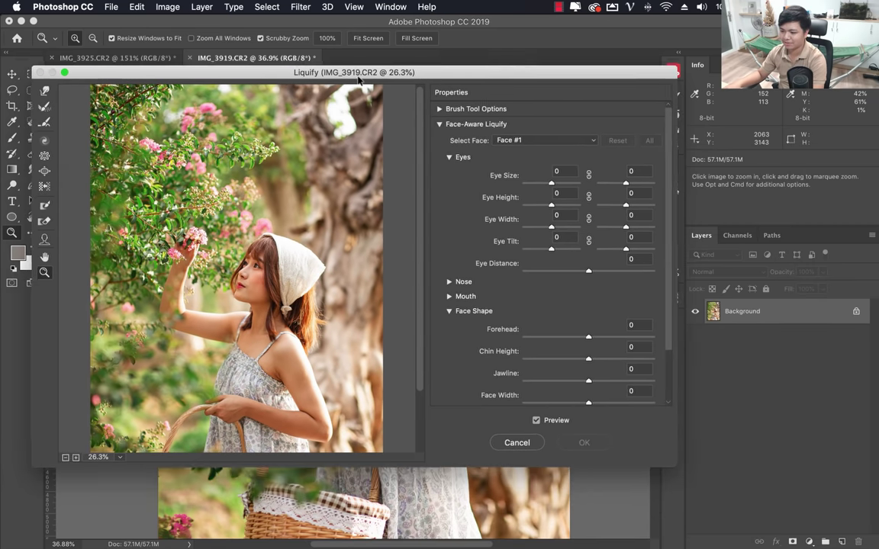
pyautogui.scroll(-3, 561, 262)
pyautogui.scroll(3, 561, 262)
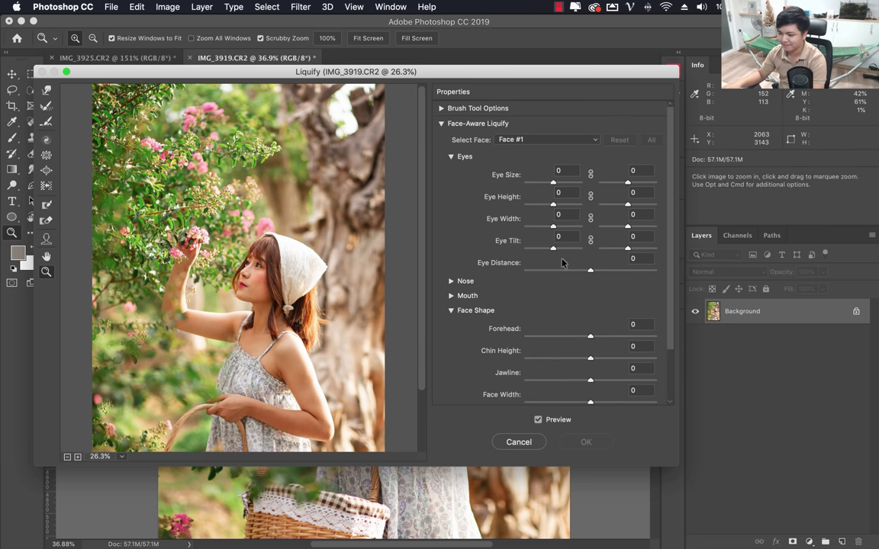
pyautogui.click(451, 156)
pyautogui.click(442, 124)
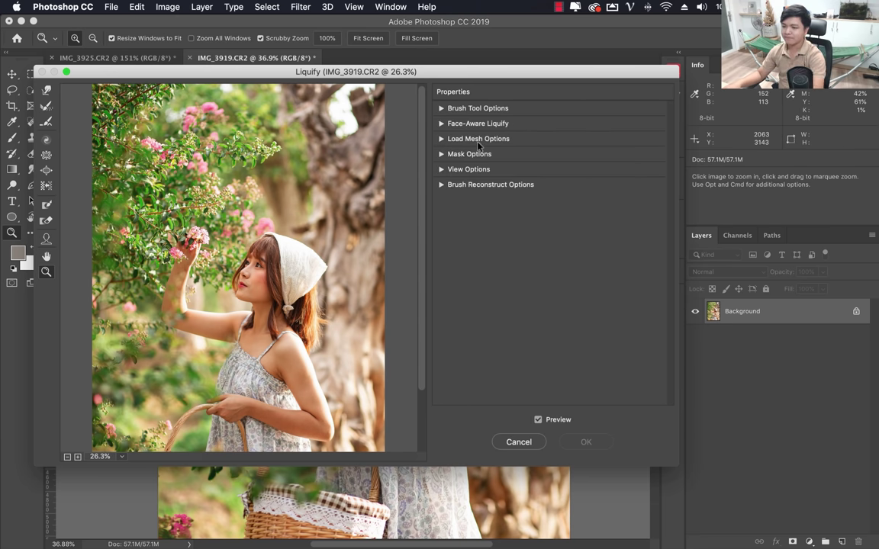
pyautogui.click(440, 109)
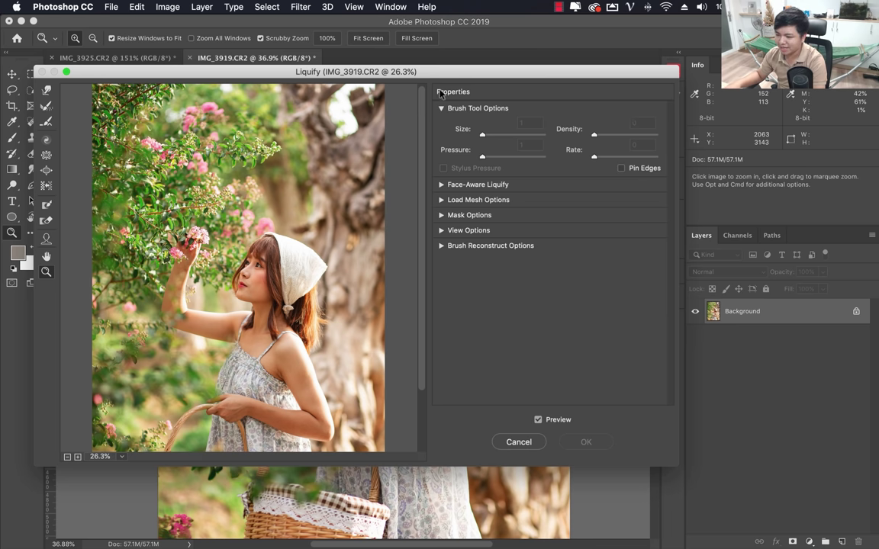
pyautogui.moveTo(678, 471); pyautogui.dragTo(681, 511)
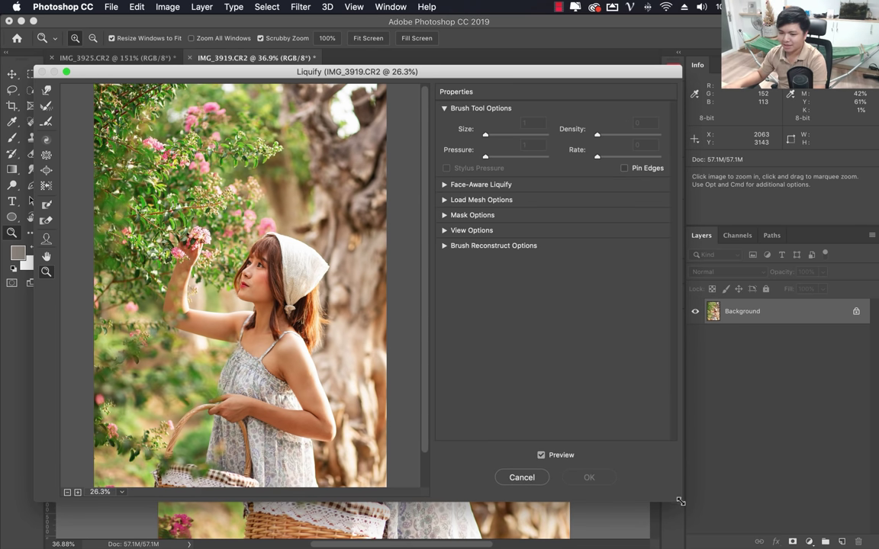
pyautogui.moveTo(235, 77)
pyautogui.mouseDown()
pyautogui.moveTo(220, 74)
pyautogui.moveTo(236, 92)
pyautogui.mouseUp()
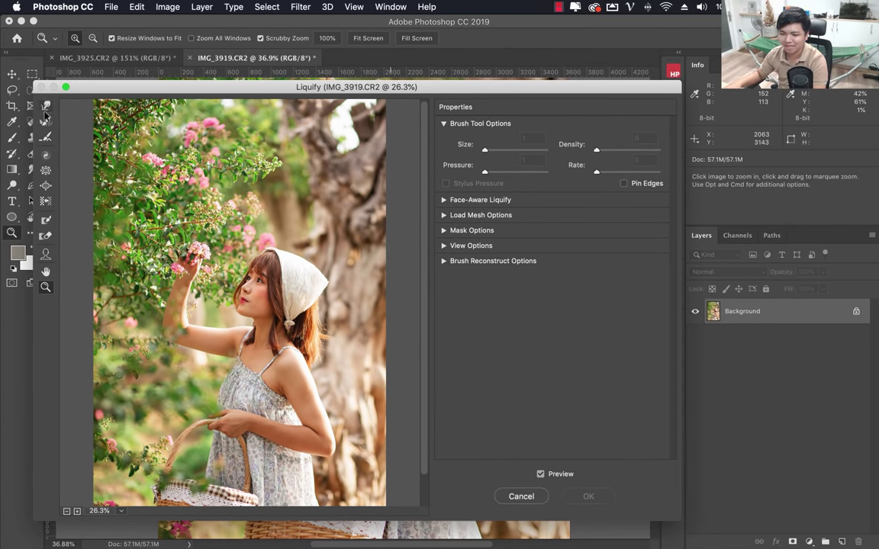
# Test a forward warp stroke on the arm, undo it, and shrink the brush to 300
pyautogui.click(46, 106)
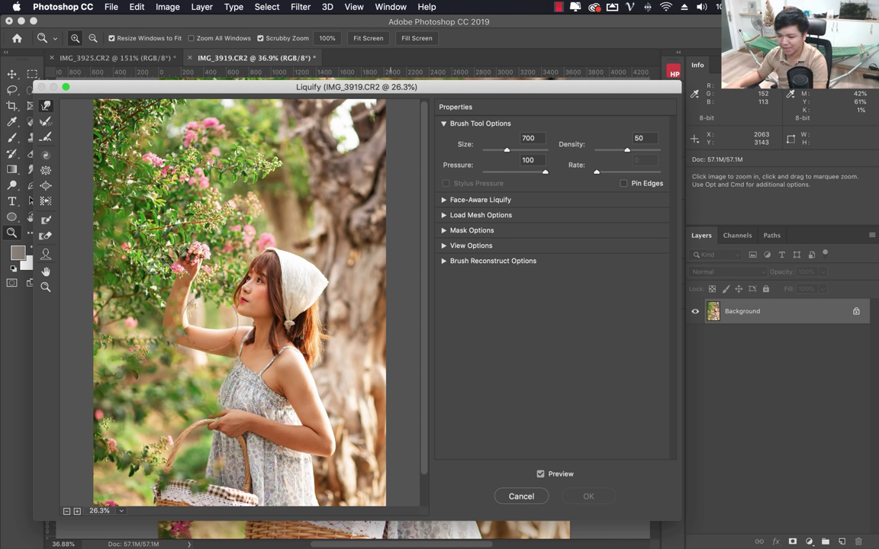
pyautogui.moveTo(189, 301); pyautogui.dragTo(191, 317)
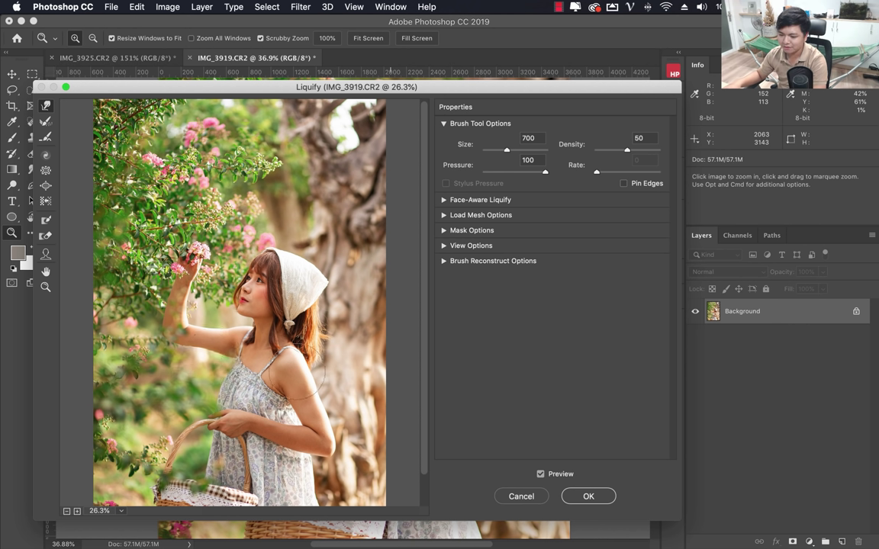
pyautogui.moveTo(283, 332); pyautogui.dragTo(320, 335)
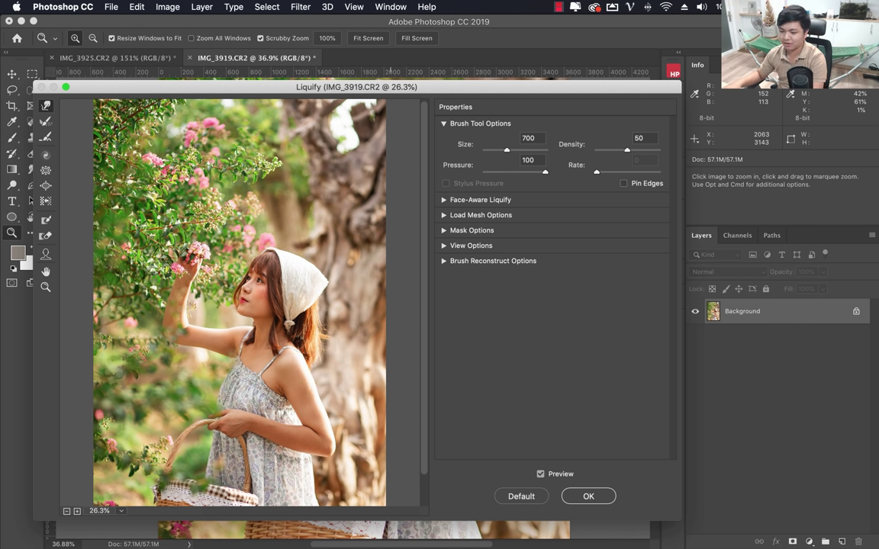
pyautogui.press('super+alt+z')
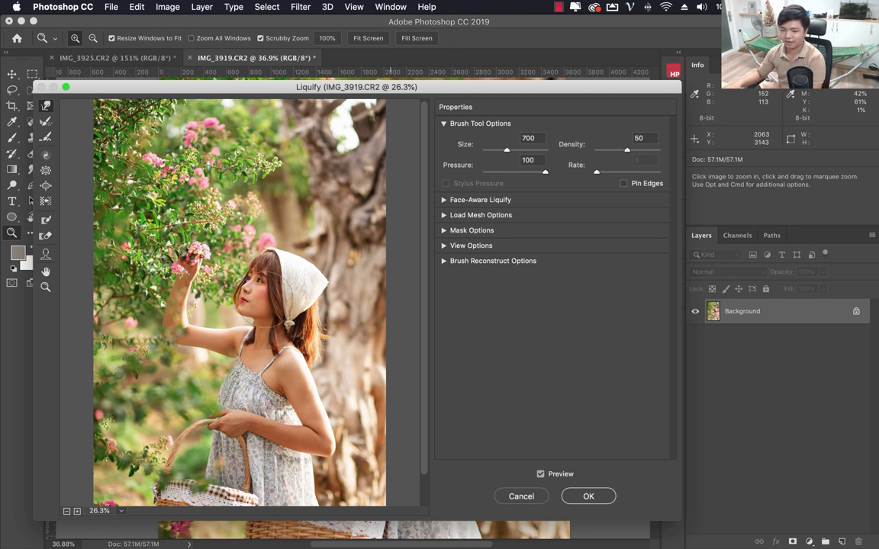
pyautogui.press('alt')
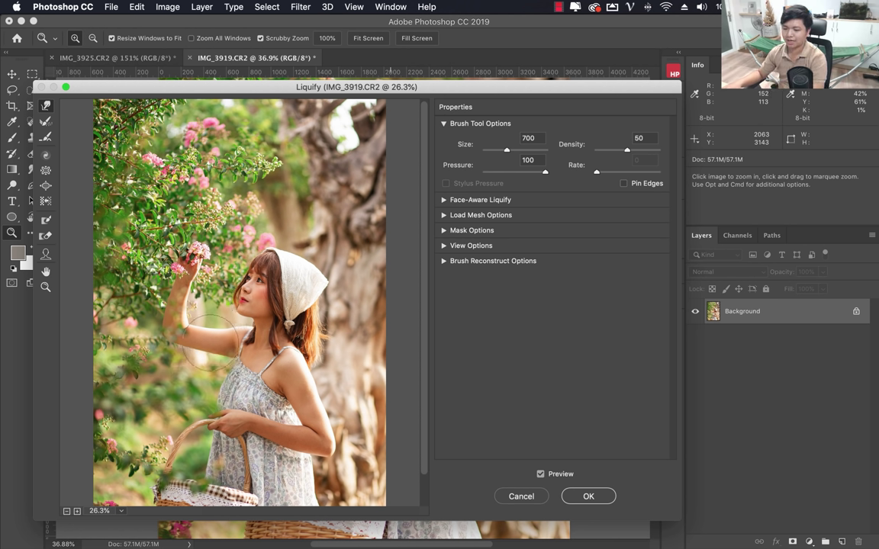
pyautogui.press('[')
pyautogui.press('[')
pyautogui.press('[')
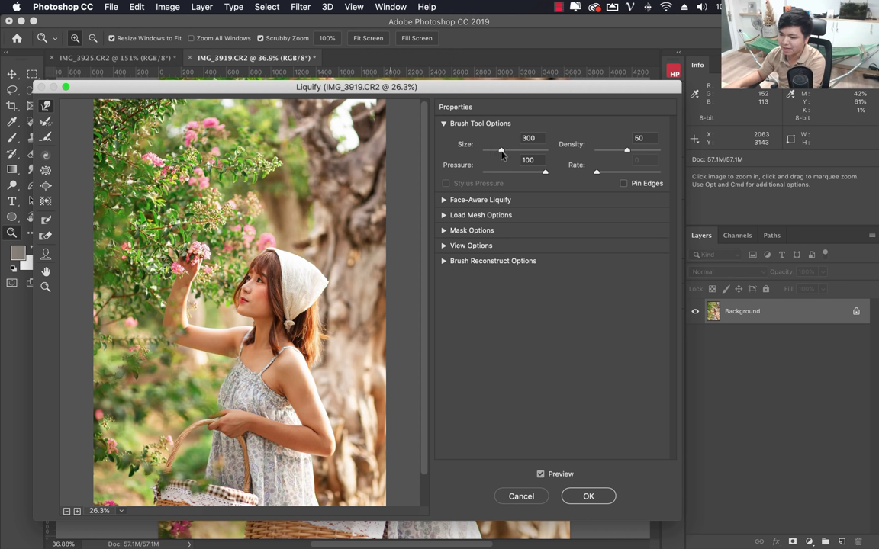
# Drag the Liquify Size slider through 77, 849, 125 and 243, ending at 609
pyautogui.moveTo(502, 150); pyautogui.dragTo(501, 150)
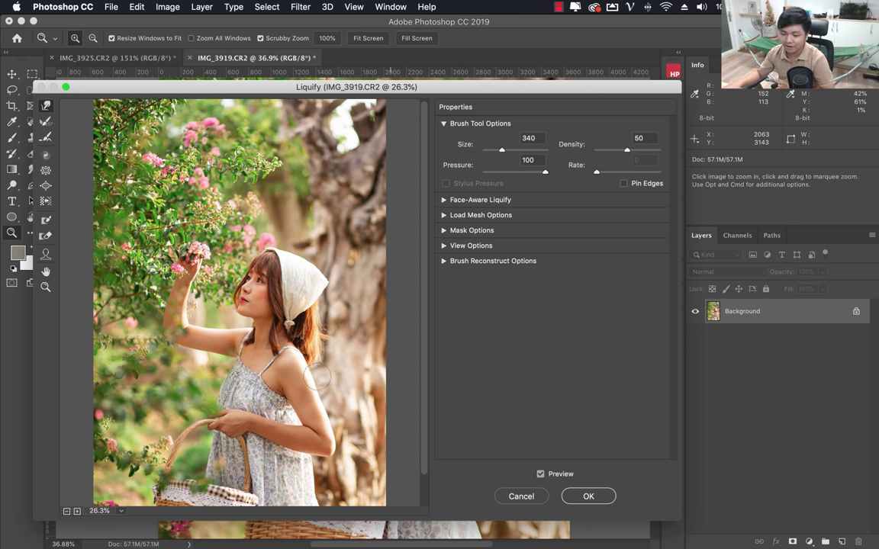
pyautogui.moveTo(453, 144); pyautogui.dragTo(463, 144)
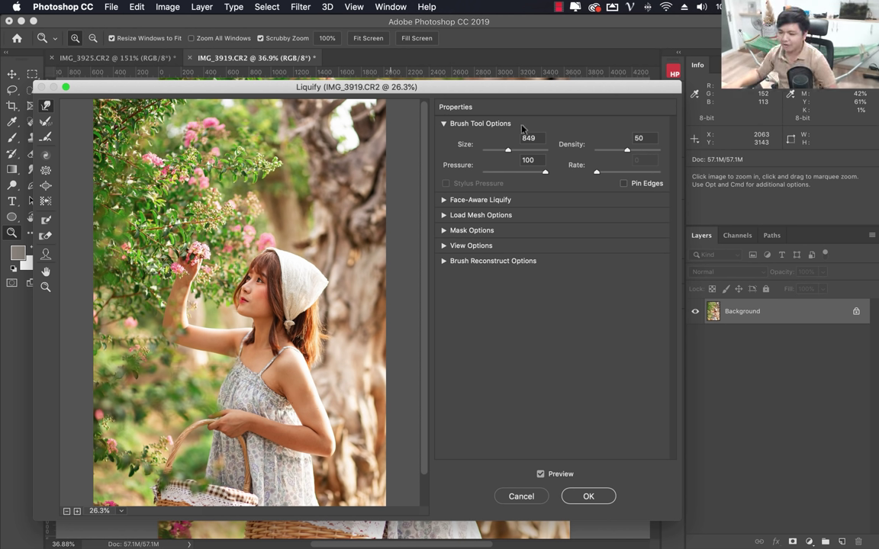
pyautogui.moveTo(509, 151); pyautogui.dragTo(500, 159)
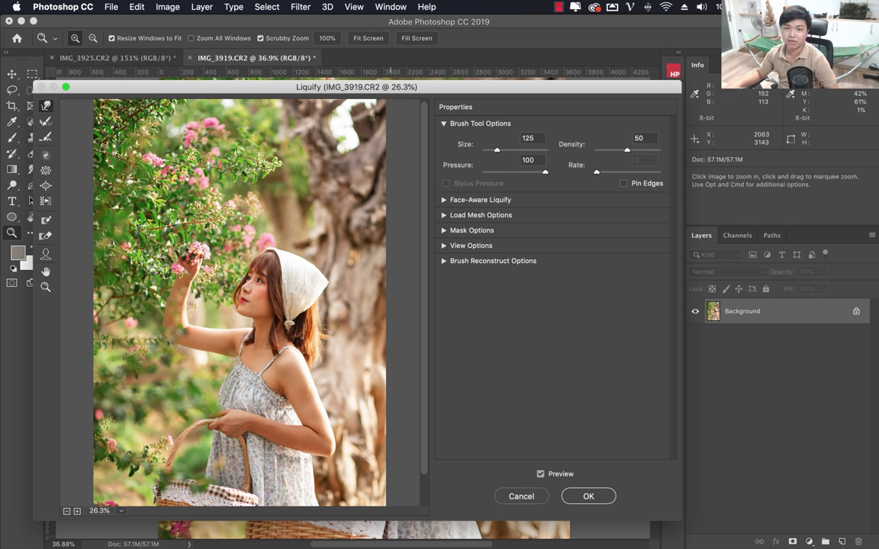
pyautogui.press('alt')
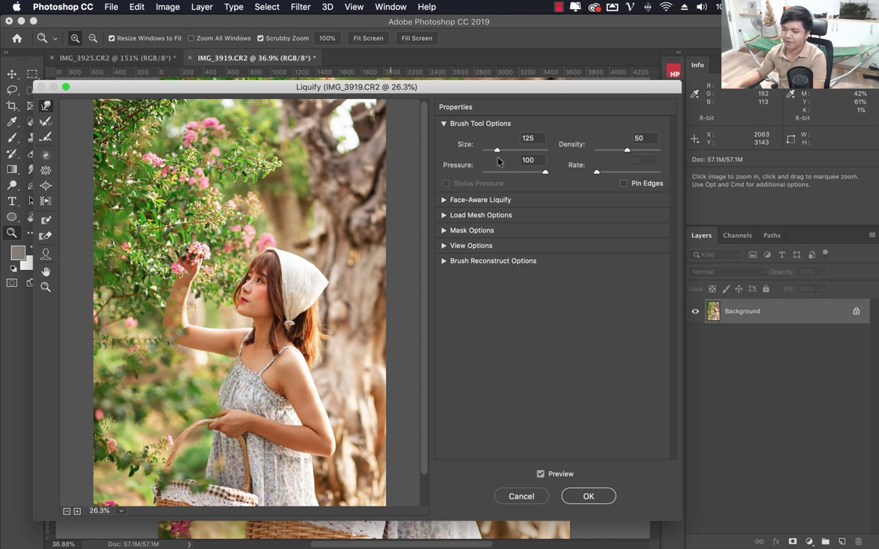
pyautogui.moveTo(496, 150); pyautogui.dragTo(501, 150)
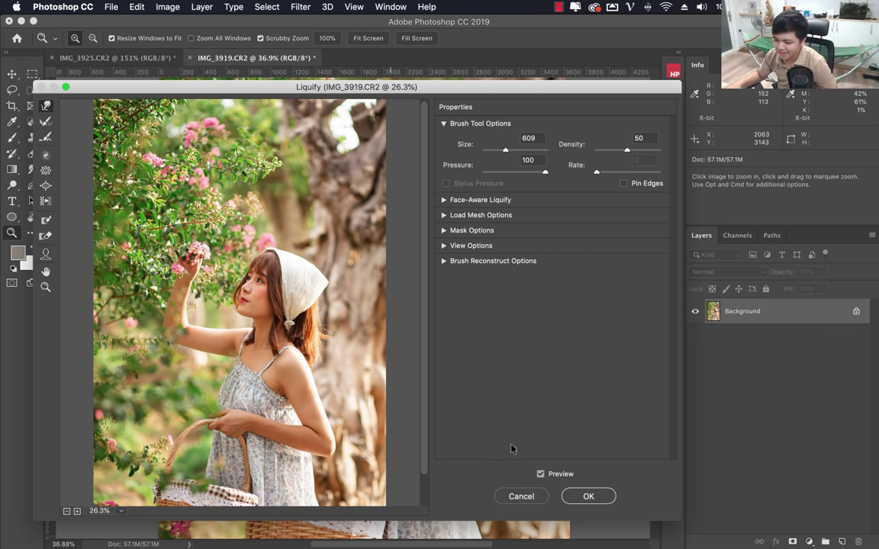
# Toggle Liquify Preview, test a hair warp, then cancel Liquify and switch to IMG_3925
pyautogui.click(540, 474)
pyautogui.click(541, 474)
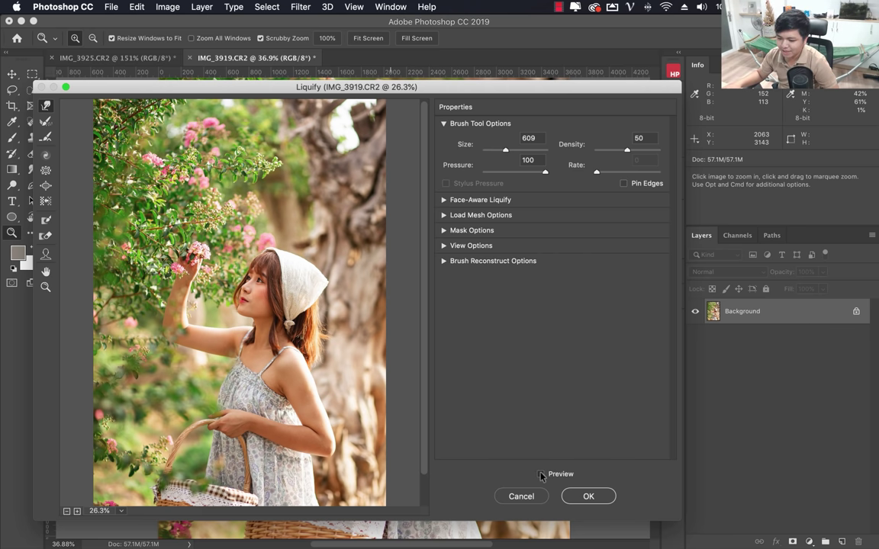
pyautogui.click(541, 475)
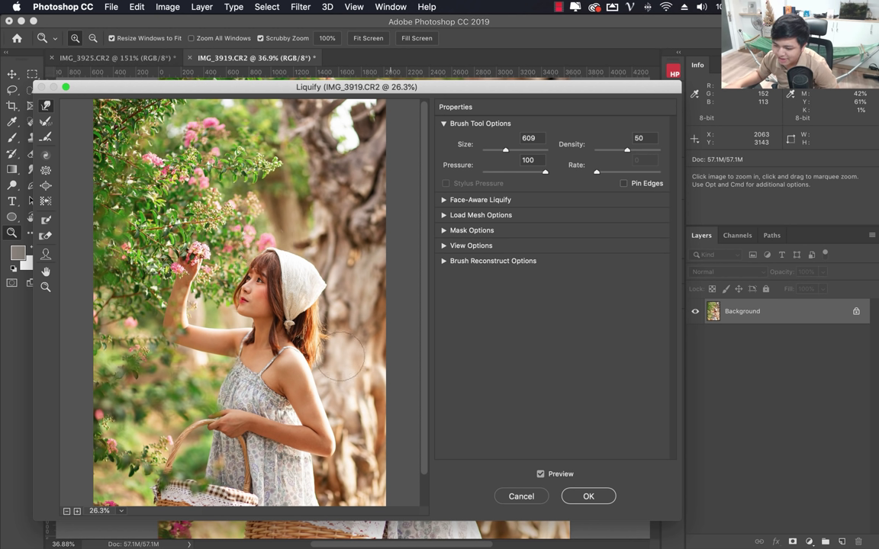
pyautogui.moveTo(327, 339); pyautogui.dragTo(324, 352)
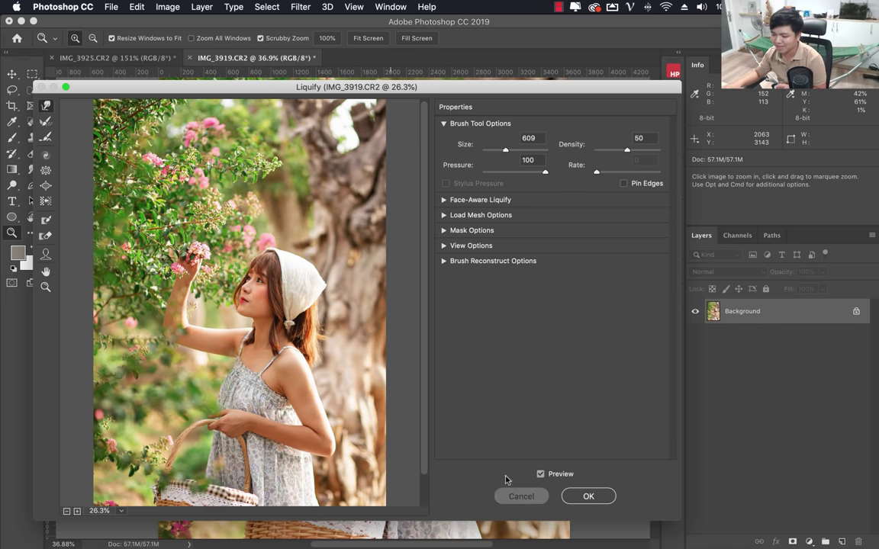
pyautogui.click(519, 495)
pyautogui.click(114, 58)
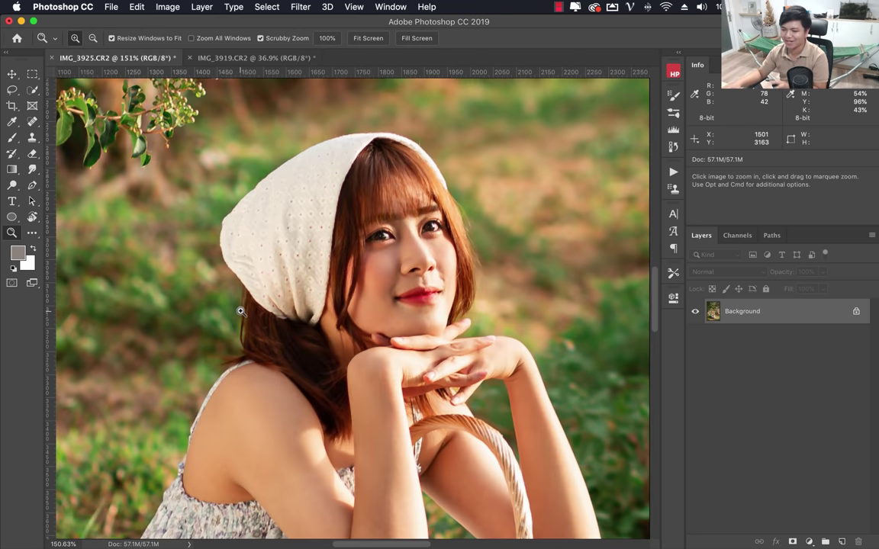
# Open a Finder window on the stock Kien Ka Ka folder, moved to the left
pyautogui.moveTo(319, 298); pyautogui.dragTo(257, 287)
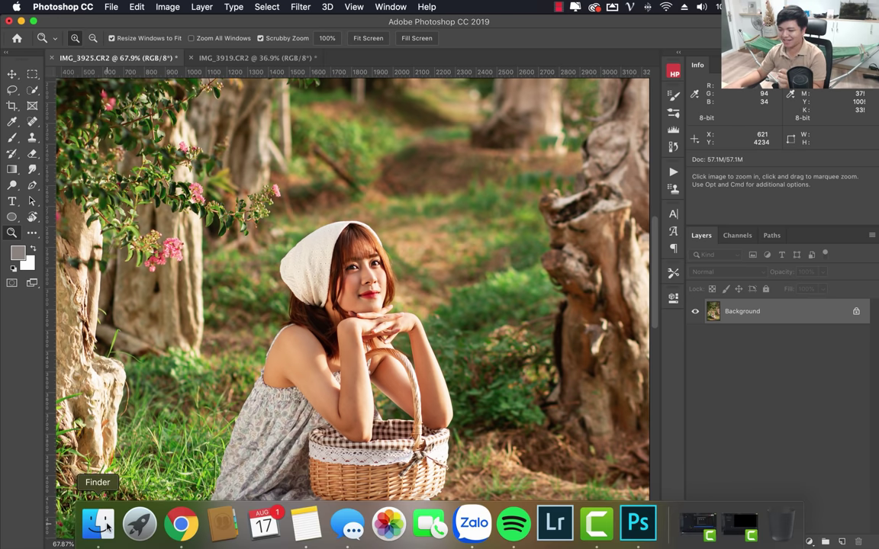
pyautogui.click(107, 526)
pyautogui.click(626, 286)
pyautogui.click(415, 132)
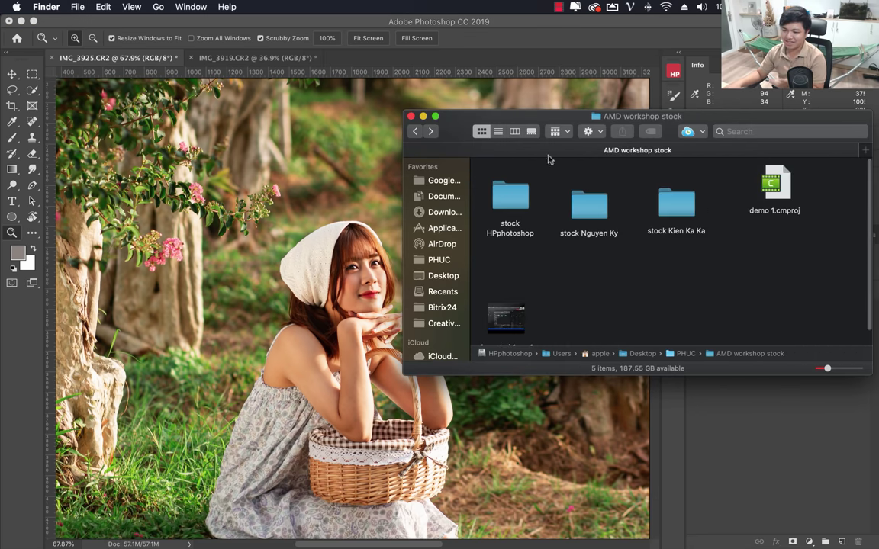
pyautogui.moveTo(632, 123); pyautogui.dragTo(543, 116)
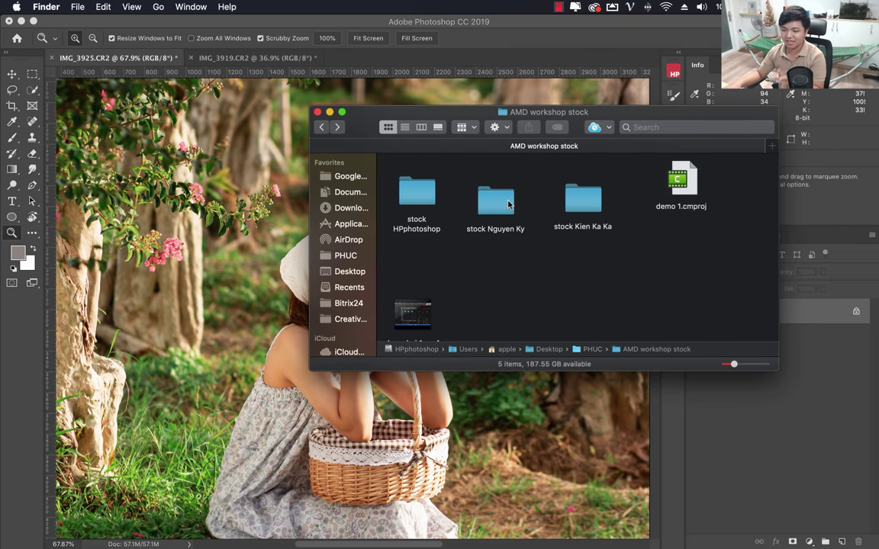
pyautogui.doubleClick(570, 204)
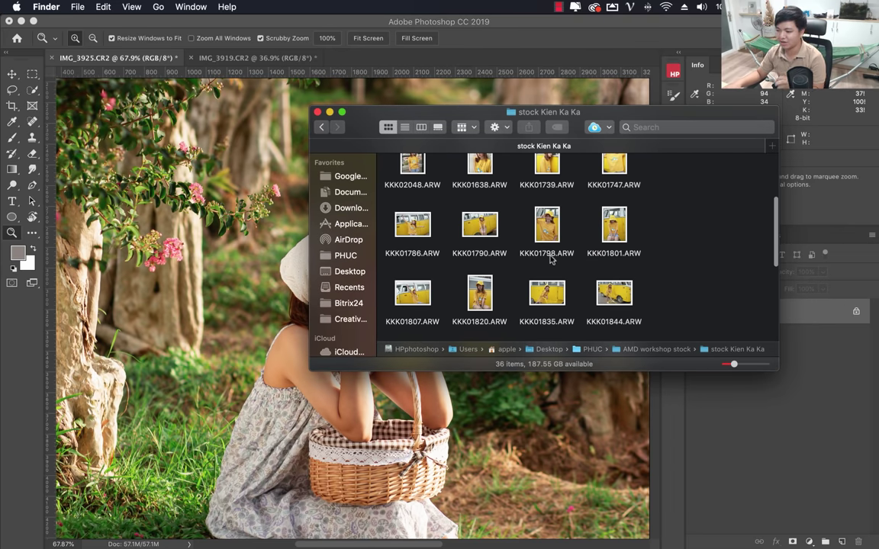
# Select and Quick Look preview KKK01829.ARW, then dismiss its file options
pyautogui.scroll(3, 526, 257)
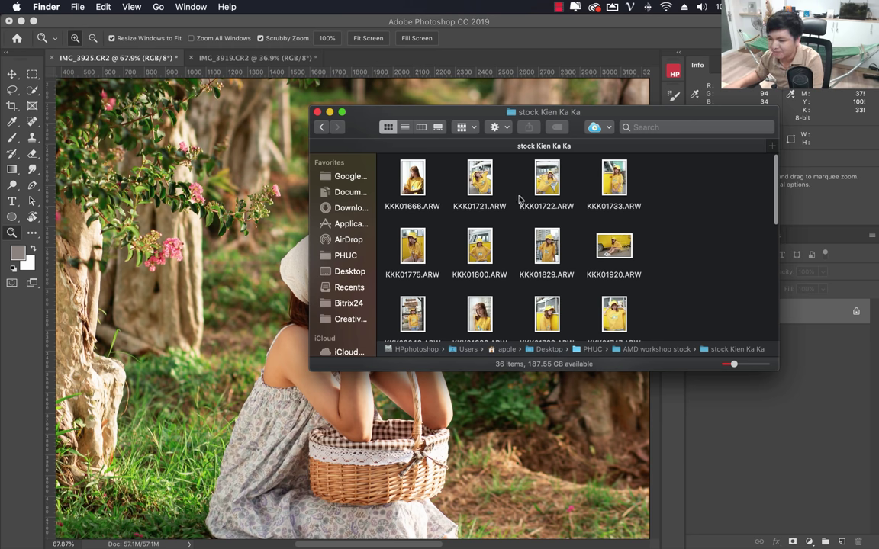
pyautogui.click(541, 255)
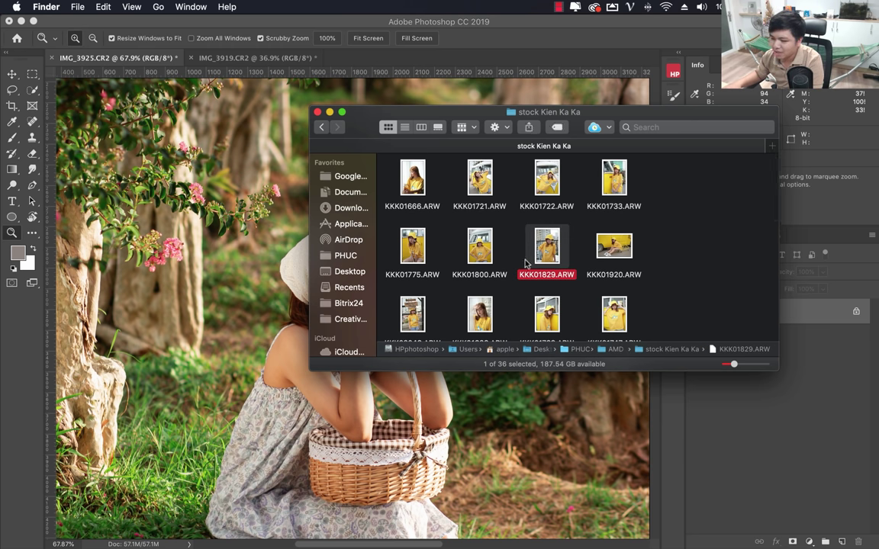
pyautogui.press('space')
pyautogui.press('space')
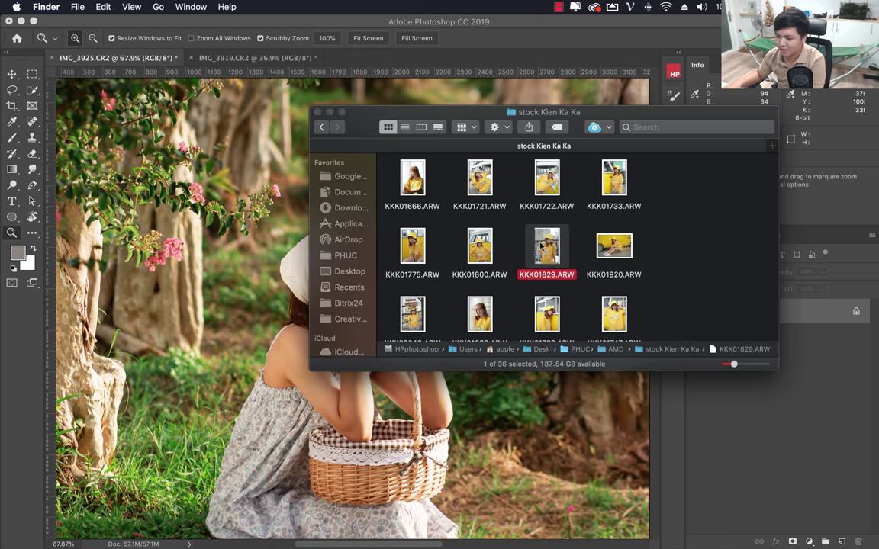
pyautogui.rightClick(553, 238)
pyautogui.moveTo(578, 254)
pyautogui.click(725, 208)
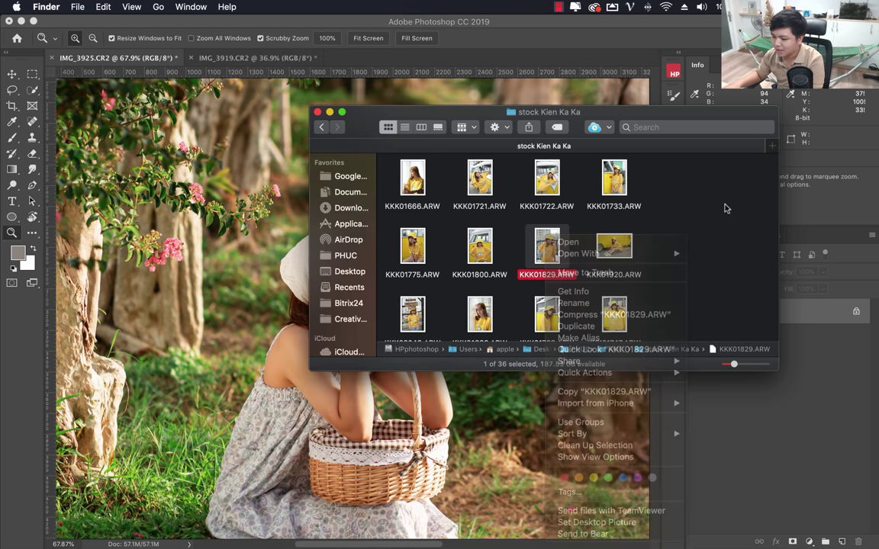
# Open KKK01829.jpg from the jpeg folder with Adobe Photoshop
pyautogui.scroll(-5, 577, 226)
pyautogui.doubleClick(614, 289)
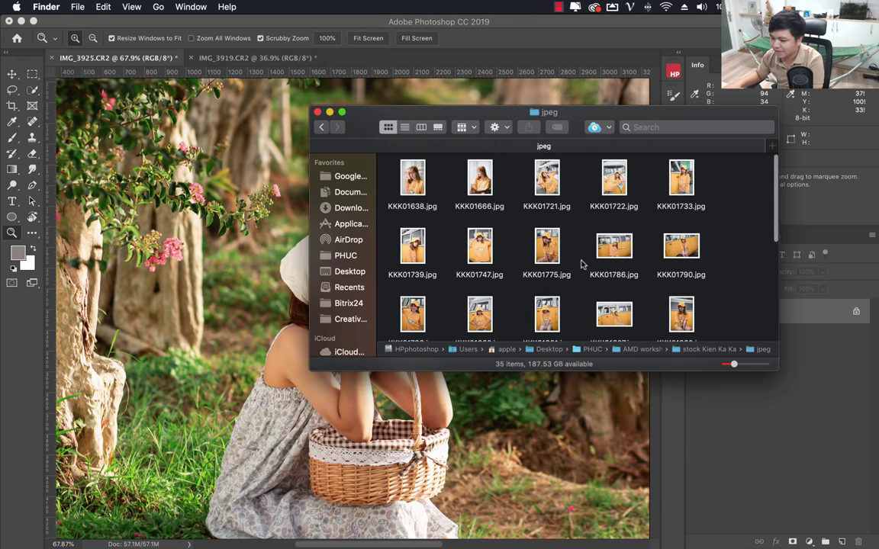
pyautogui.scroll(-3, 587, 243)
pyautogui.scroll(-2, 588, 244)
pyautogui.scroll(-1, 588, 244)
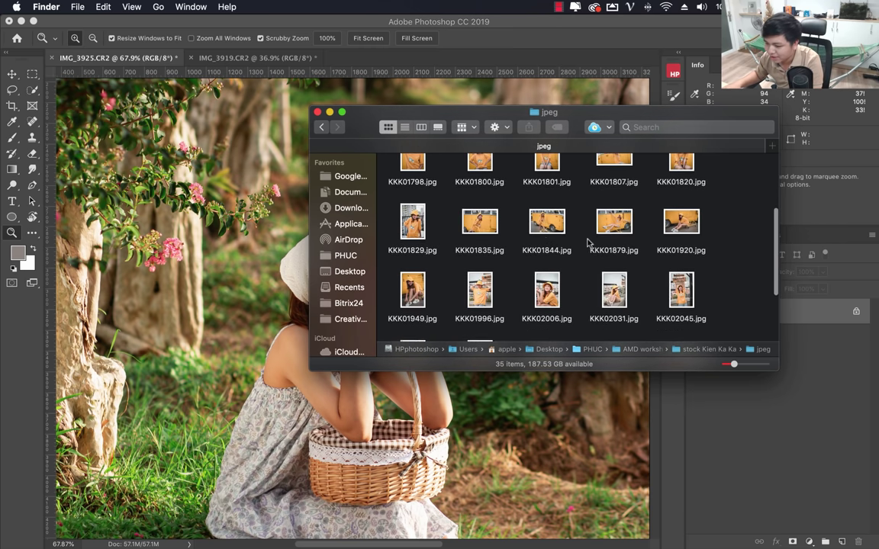
pyautogui.rightClick(409, 219)
pyautogui.moveTo(439, 234)
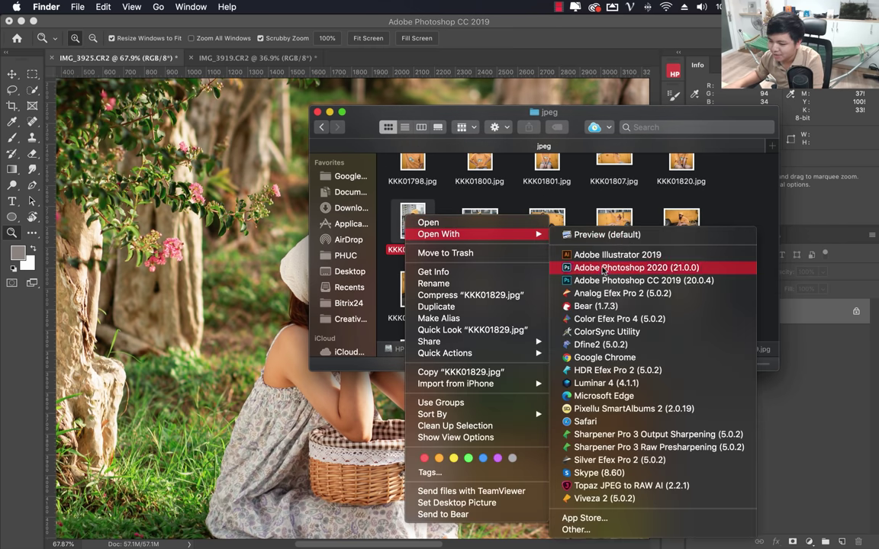
pyautogui.click(603, 284)
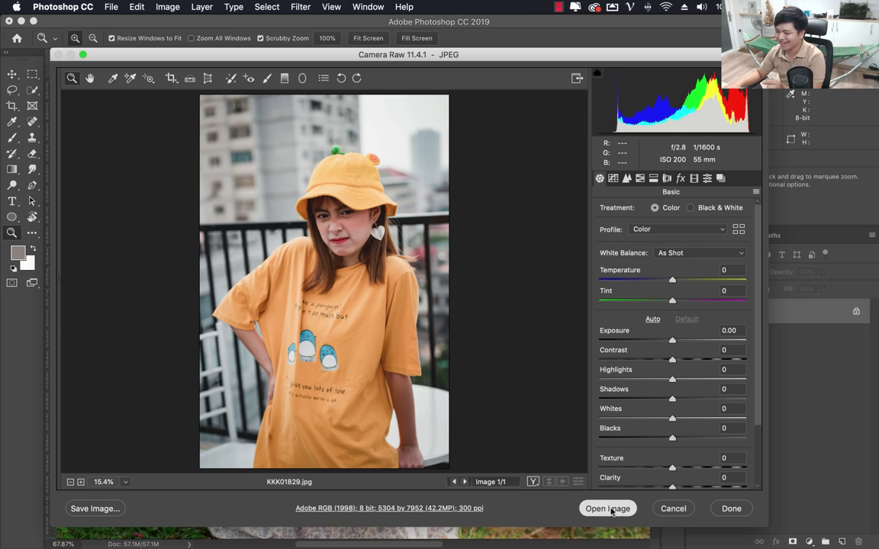
# Open KKK01829.jpg from Camera Raw as a document and start Filter > Liquify
pyautogui.press('Return')
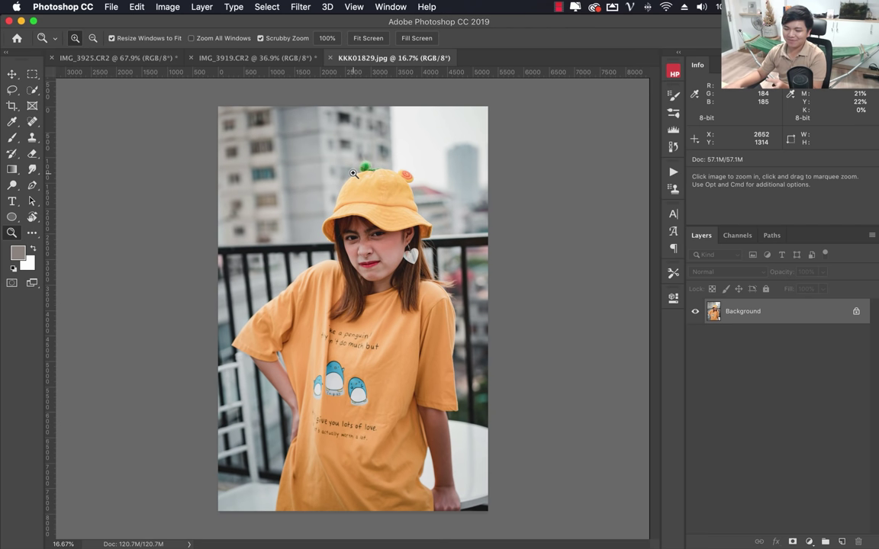
pyautogui.click(301, 7)
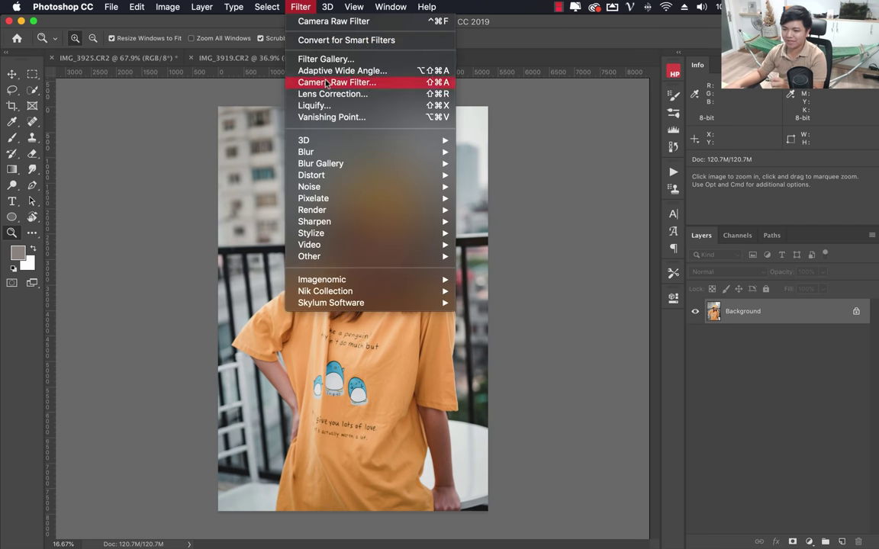
pyautogui.click(327, 106)
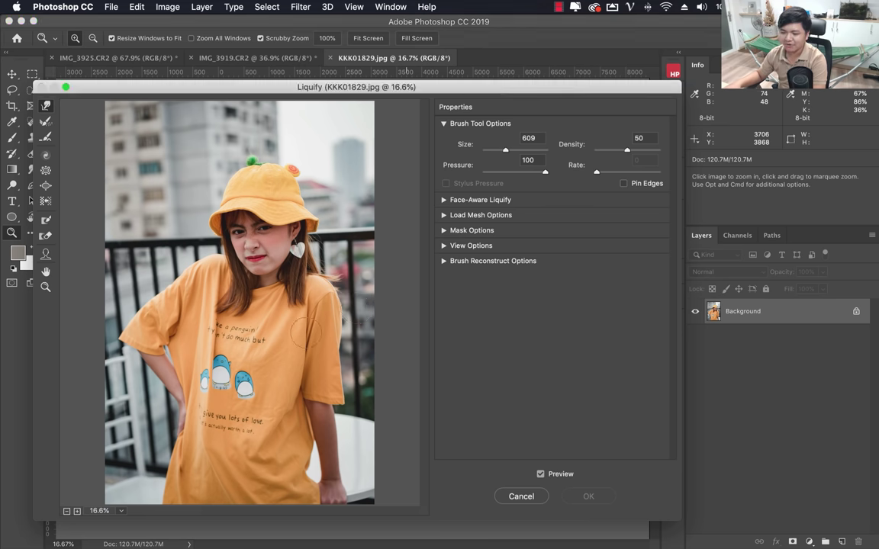
# Paint a Freeze Mask over the railing beside the girl, up past her shoulder
pyautogui.click(45, 221)
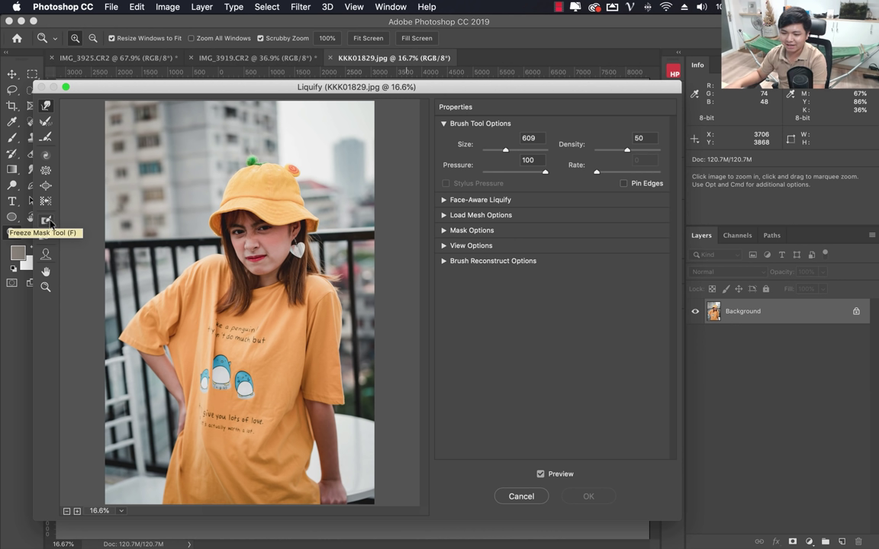
pyautogui.press('[')
pyautogui.press('[')
pyautogui.press('[')
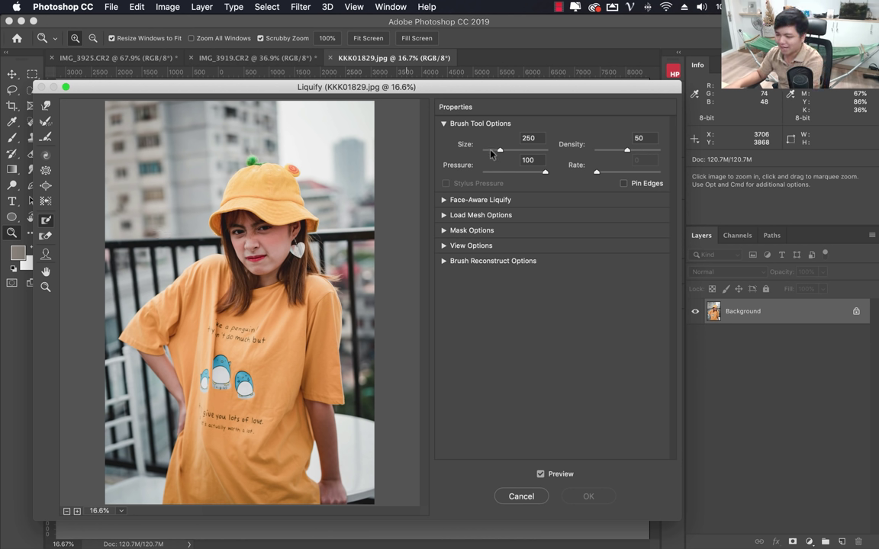
pyautogui.moveTo(500, 150); pyautogui.dragTo(502, 151)
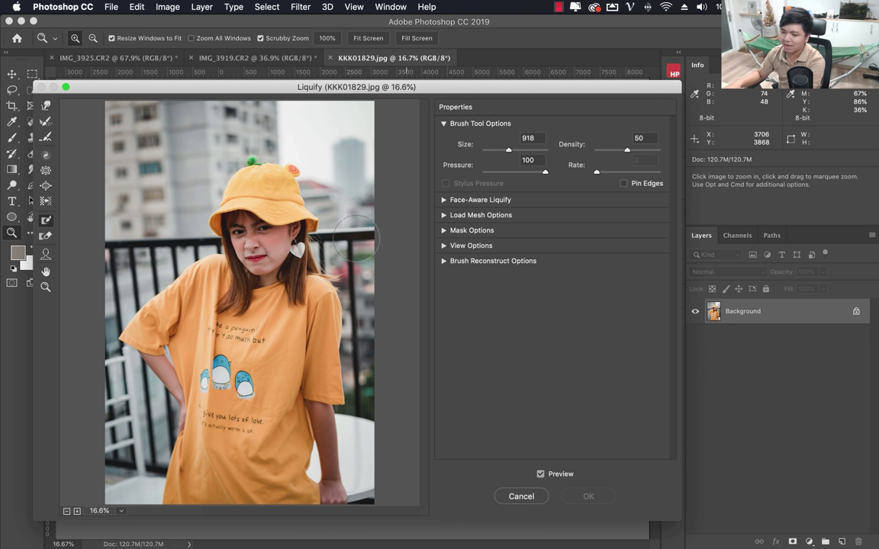
pyautogui.moveTo(343, 226)
pyautogui.mouseDown()
pyautogui.moveTo(368, 354)
pyautogui.moveTo(368, 291)
pyautogui.mouseUp()
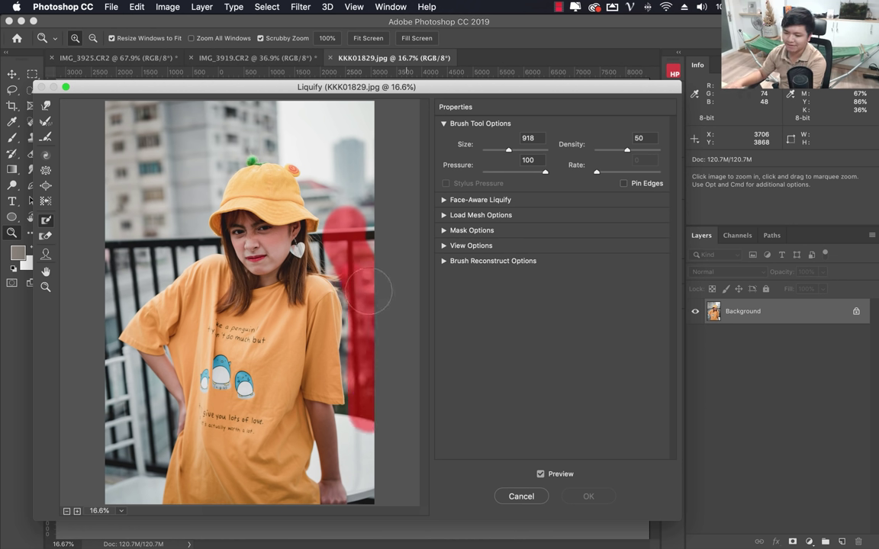
pyautogui.moveTo(131, 408)
pyautogui.mouseDown()
pyautogui.moveTo(132, 449)
pyautogui.moveTo(134, 395)
pyautogui.moveTo(152, 429)
pyautogui.moveTo(138, 365)
pyautogui.moveTo(120, 372)
pyautogui.moveTo(86, 353)
pyautogui.mouseUp()
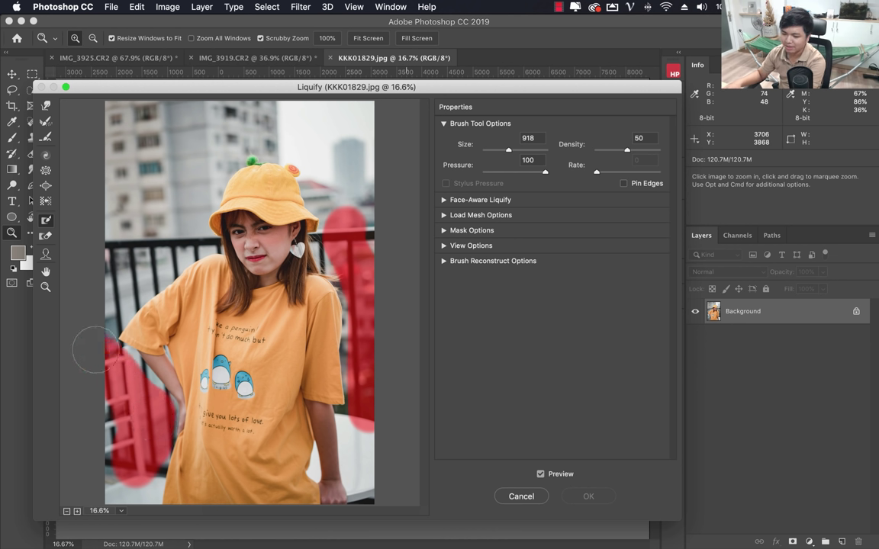
pyautogui.moveTo(189, 244)
pyautogui.mouseDown()
pyautogui.moveTo(156, 229)
pyautogui.moveTo(99, 275)
pyautogui.moveTo(100, 323)
pyautogui.mouseUp()
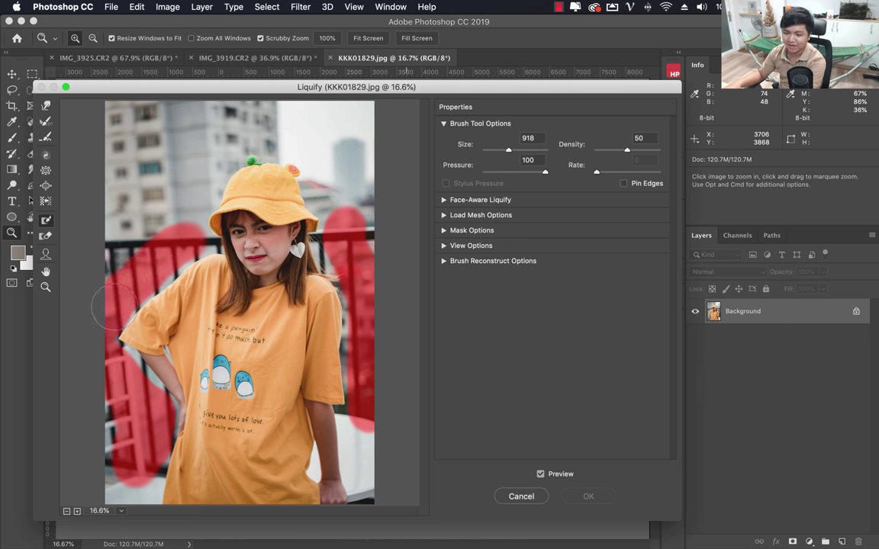
pyautogui.moveTo(174, 252); pyautogui.dragTo(166, 229)
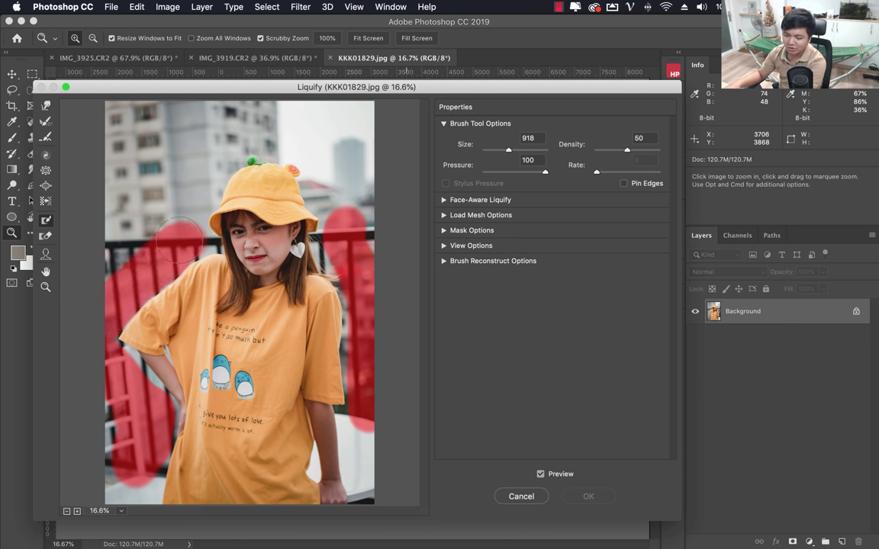
# Push the right sleeve edge with an enlarged Forward Warp brush, then undo it
pyautogui.click(46, 105)
pyautogui.press(']')
pyautogui.press(']')
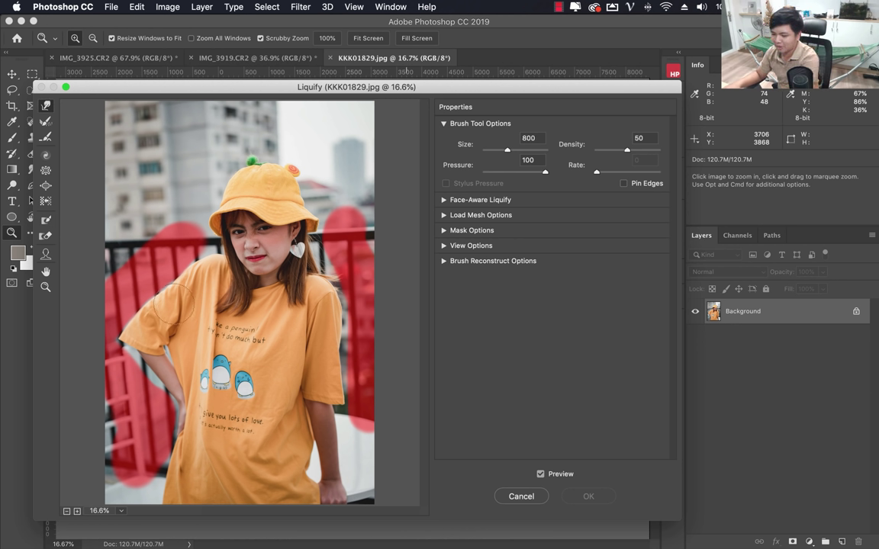
pyautogui.press(']')
pyautogui.press(']')
pyautogui.press(']')
pyautogui.press(']')
pyautogui.press(']')
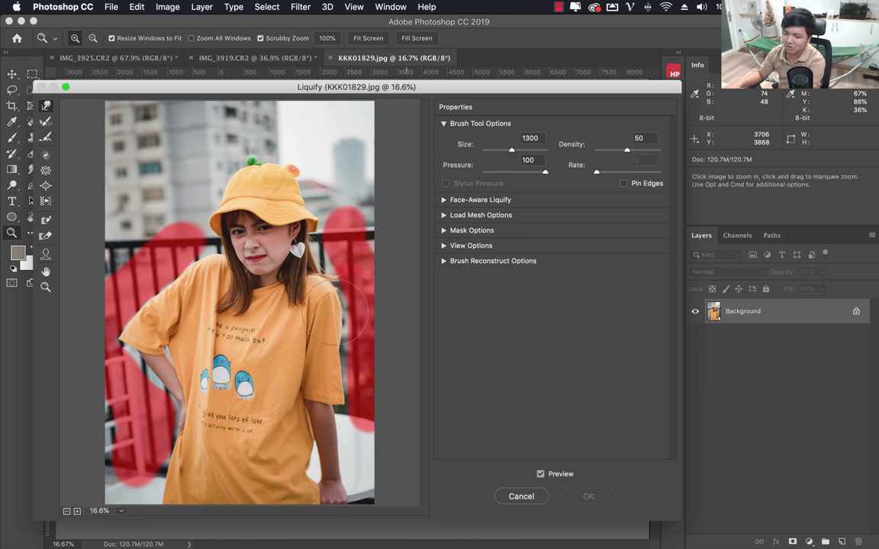
pyautogui.moveTo(322, 286)
pyautogui.mouseDown()
pyautogui.moveTo(341, 344)
pyautogui.moveTo(337, 323)
pyautogui.moveTo(382, 314)
pyautogui.mouseUp()
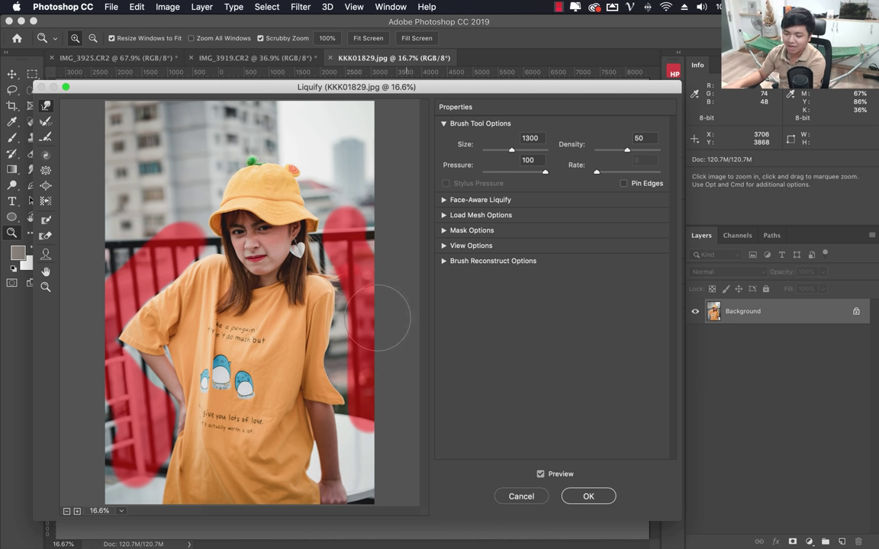
pyautogui.press('alt')
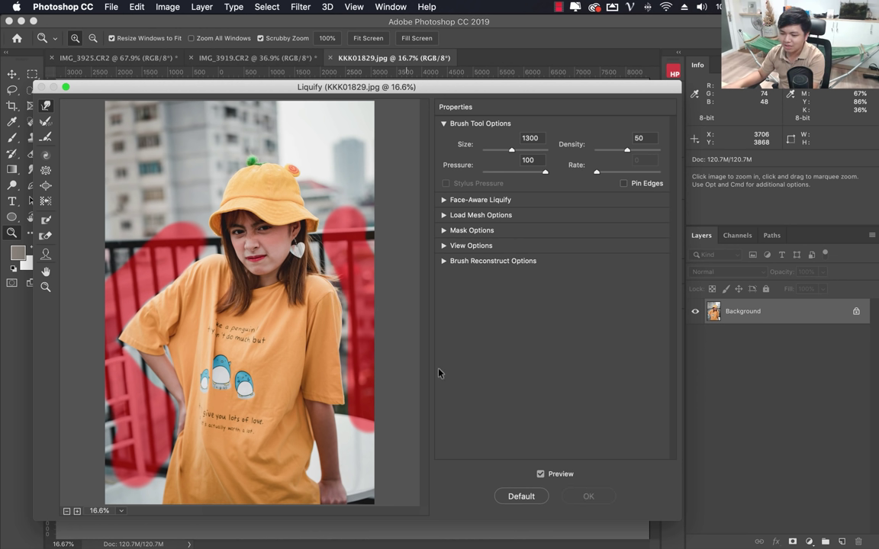
# Erase the red mask over the right railing with an enlarged Thaw Mask brush
pyautogui.click(46, 237)
pyautogui.click(46, 237)
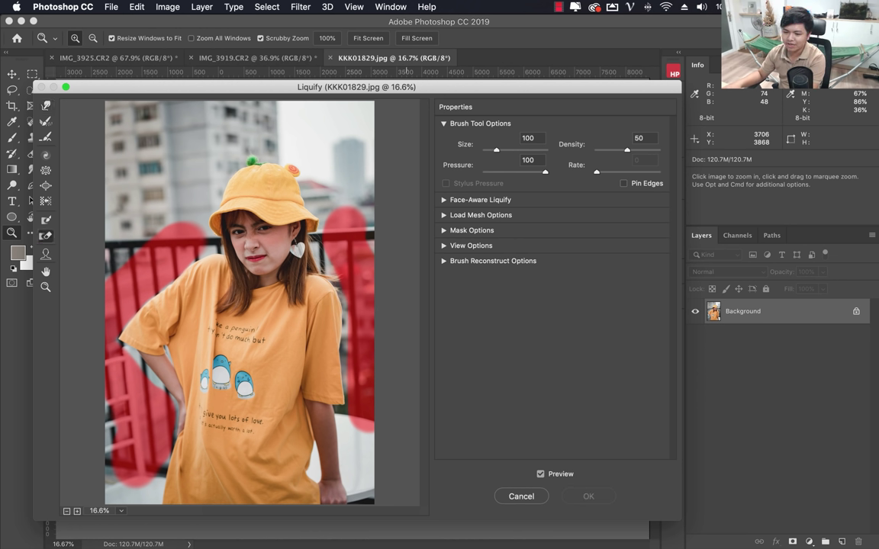
pyautogui.press(']')
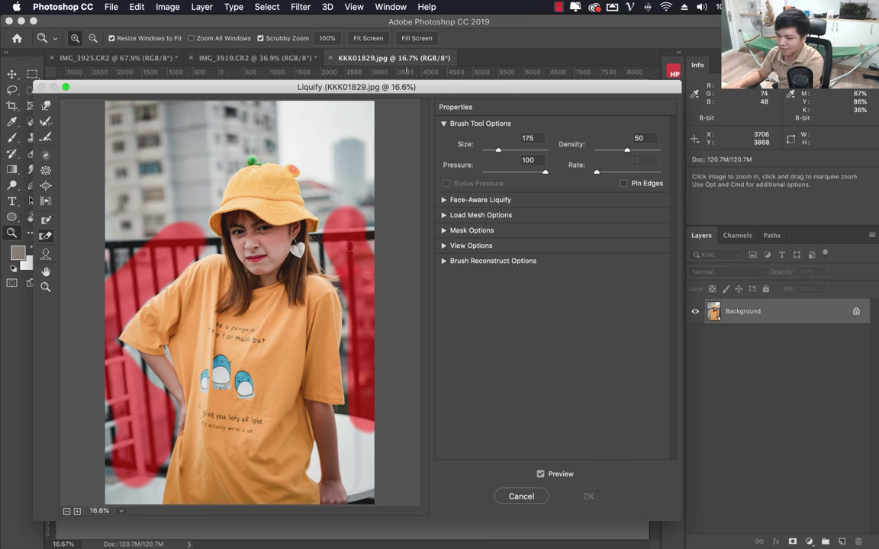
pyautogui.press(']')
pyautogui.press(']')
pyautogui.press(']')
pyautogui.moveTo(350, 228); pyautogui.dragTo(345, 241)
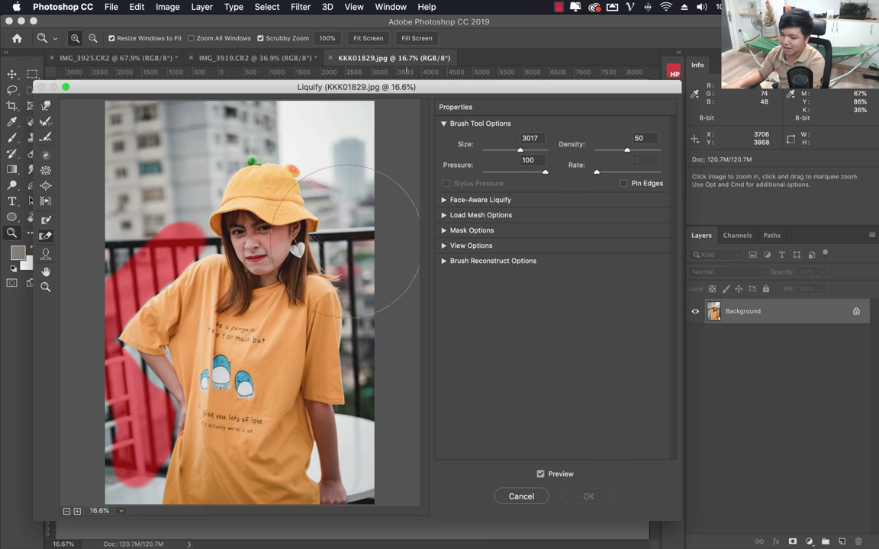
# Warp the right sleeve edge again with the Forward Warp brush
pyautogui.click(46, 107)
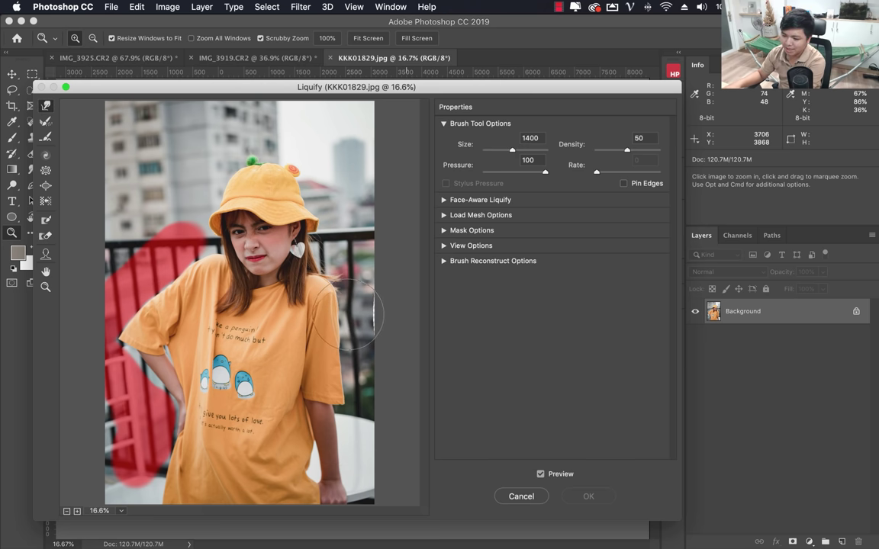
pyautogui.moveTo(348, 313); pyautogui.dragTo(355, 385)
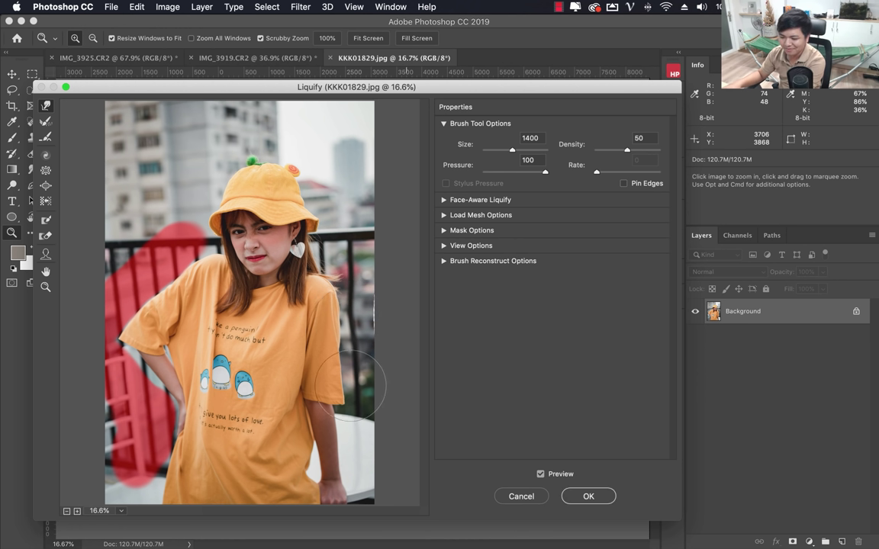
pyautogui.moveTo(353, 385); pyautogui.dragTo(339, 351)
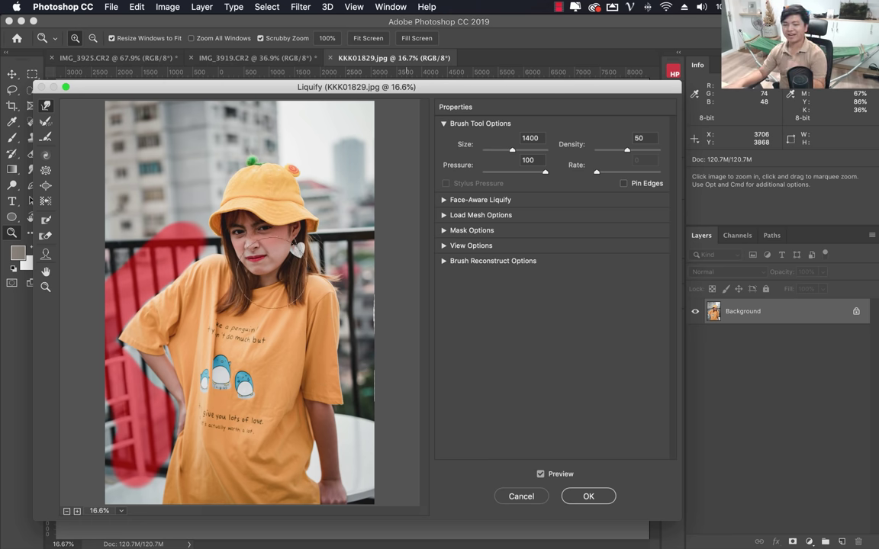
# Cancel Liquify, then close IMG_3919.CR2 and KKK01829.jpg with Don't Save
pyautogui.click(521, 496)
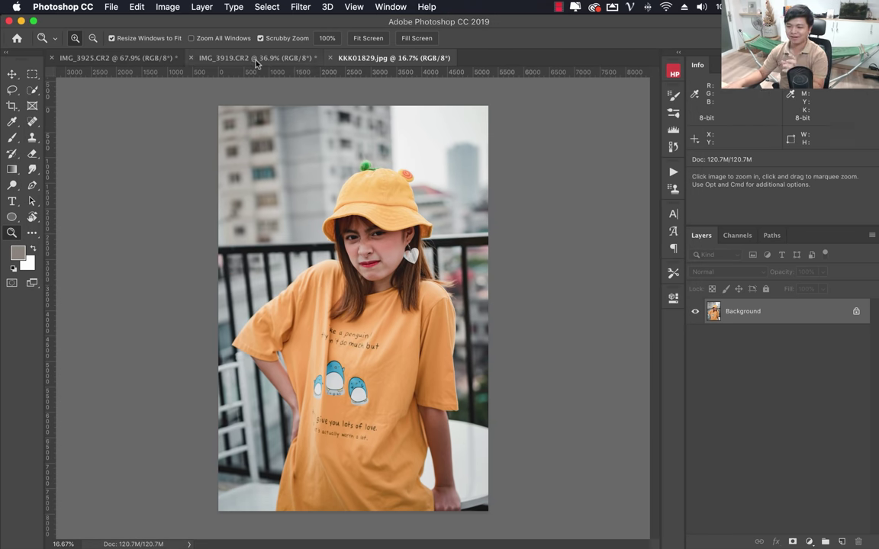
pyautogui.click(233, 58)
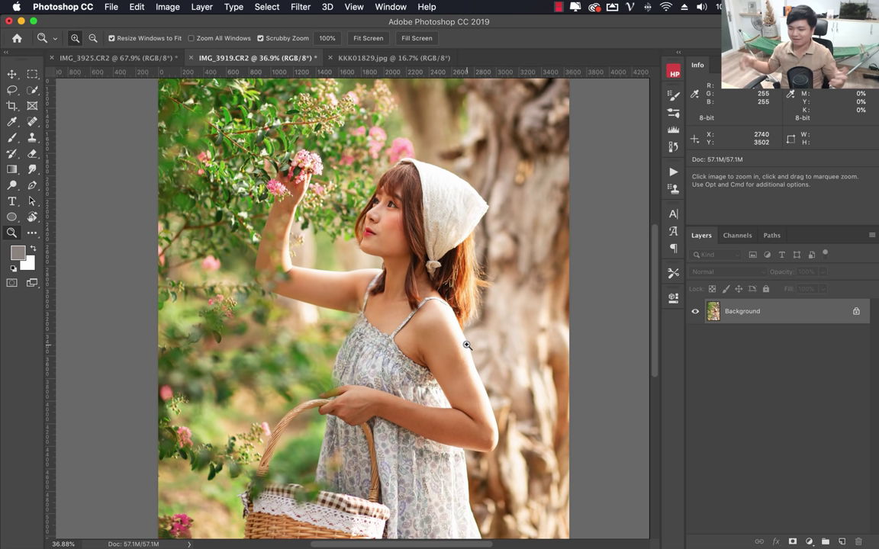
pyautogui.click(190, 58)
pyautogui.click(403, 202)
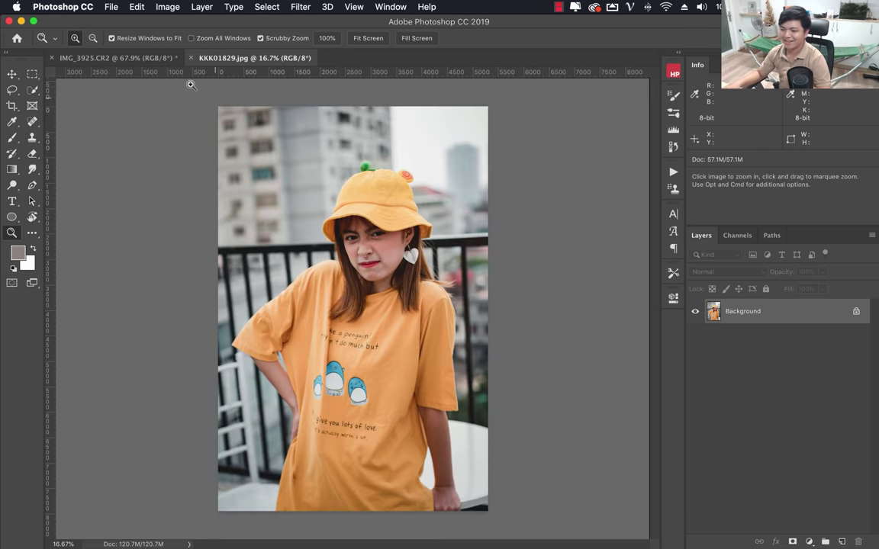
pyautogui.click(191, 58)
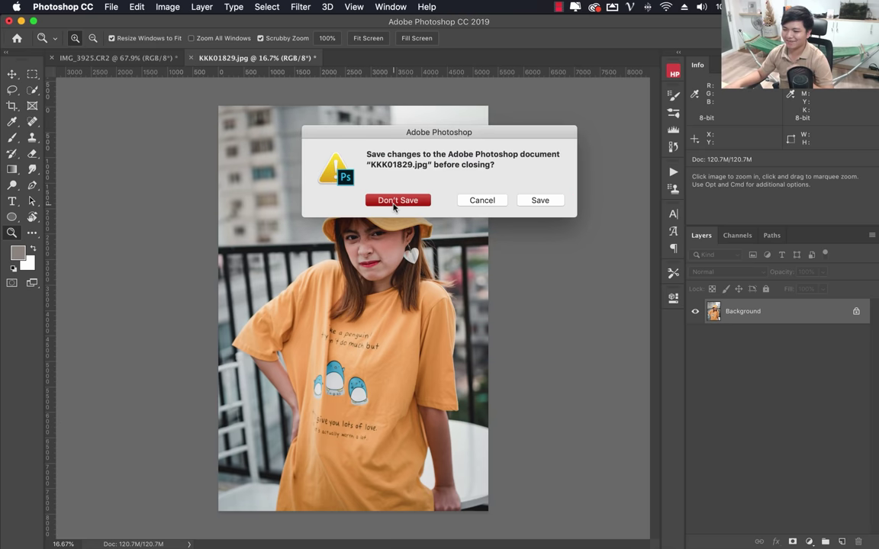
pyautogui.click(394, 202)
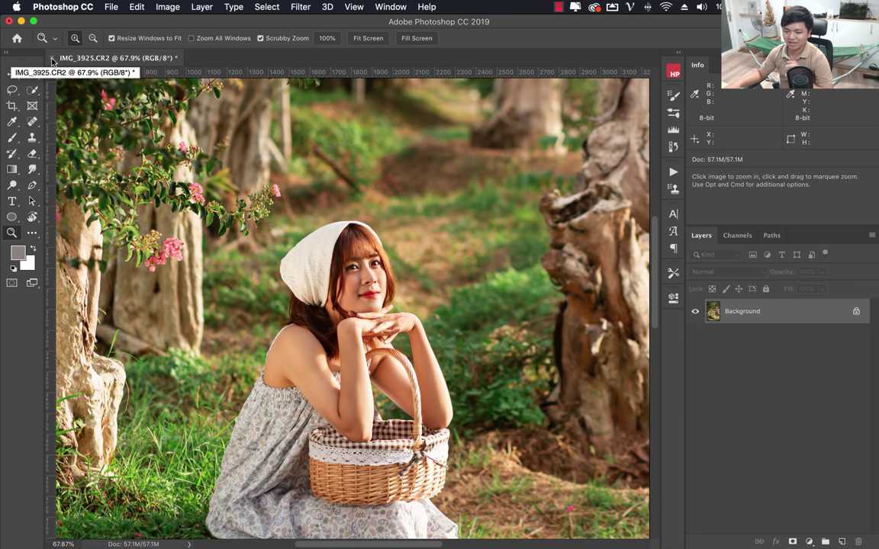
# Glance at the File menu, then close IMG_3925.CR2 with Don't Save
pyautogui.click(108, 8)
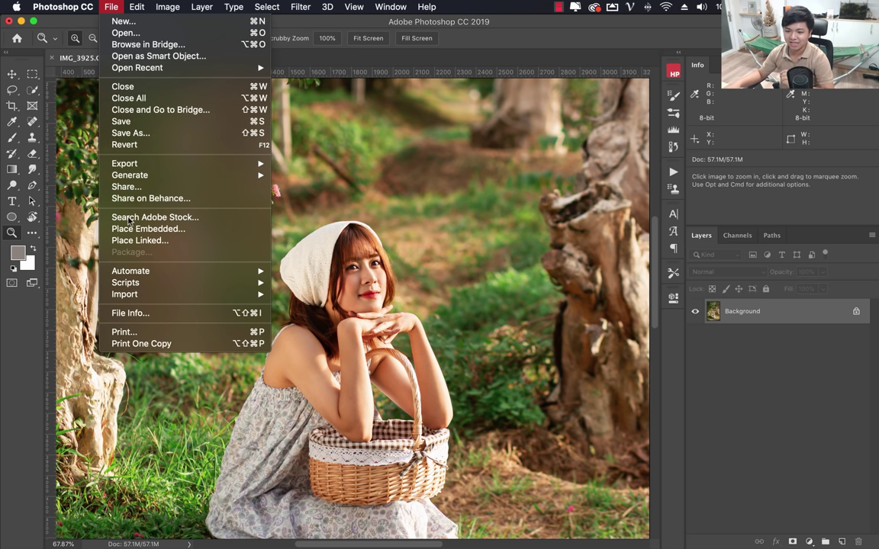
pyautogui.click(547, 41)
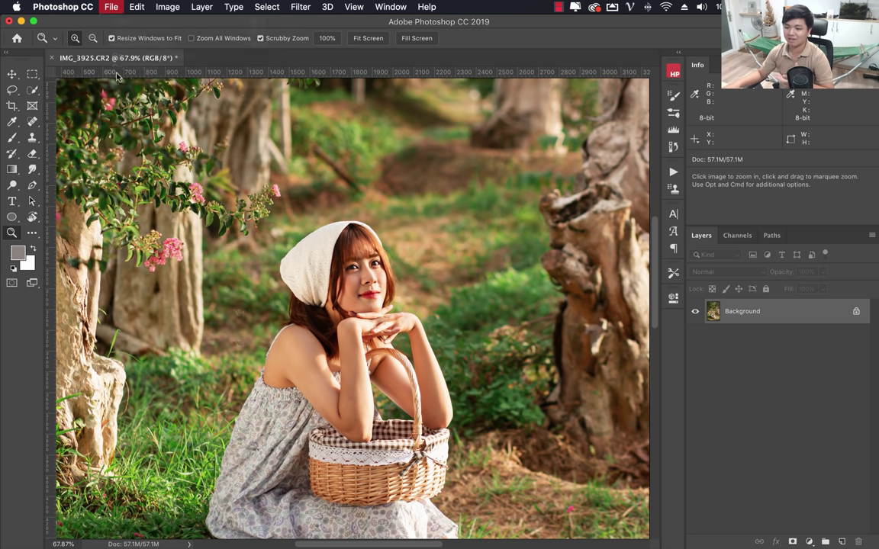
pyautogui.click(53, 59)
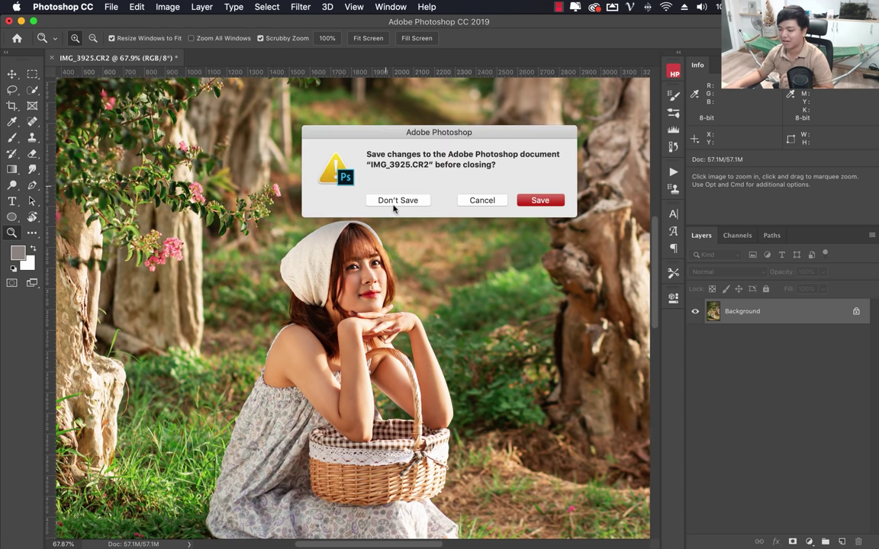
pyautogui.click(394, 203)
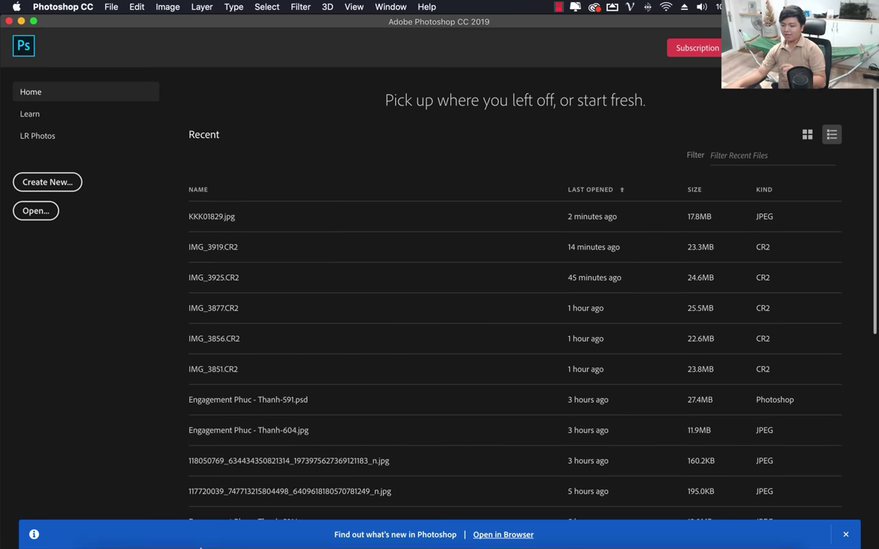
# Open a Finder window of the jpeg folder, scroll its 35 photos, and clear the selection
pyautogui.click(96, 521)
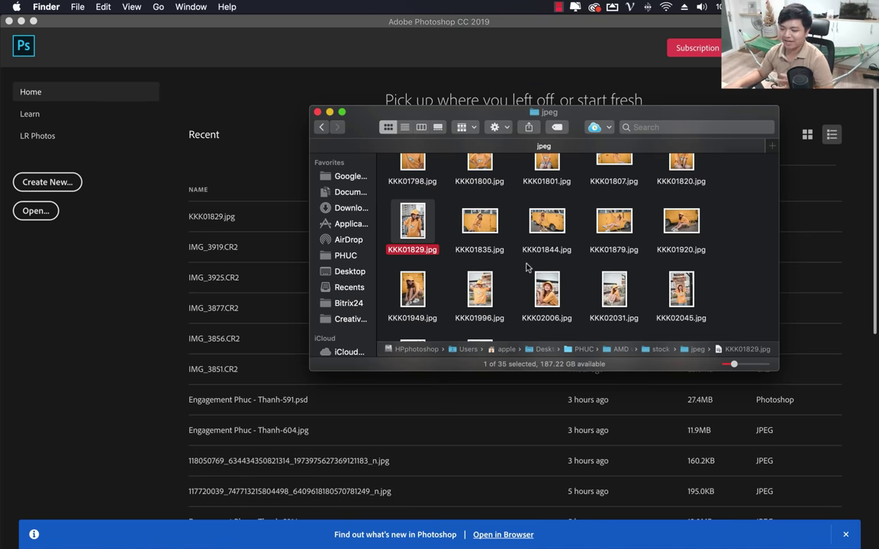
pyautogui.scroll(3, 527, 267)
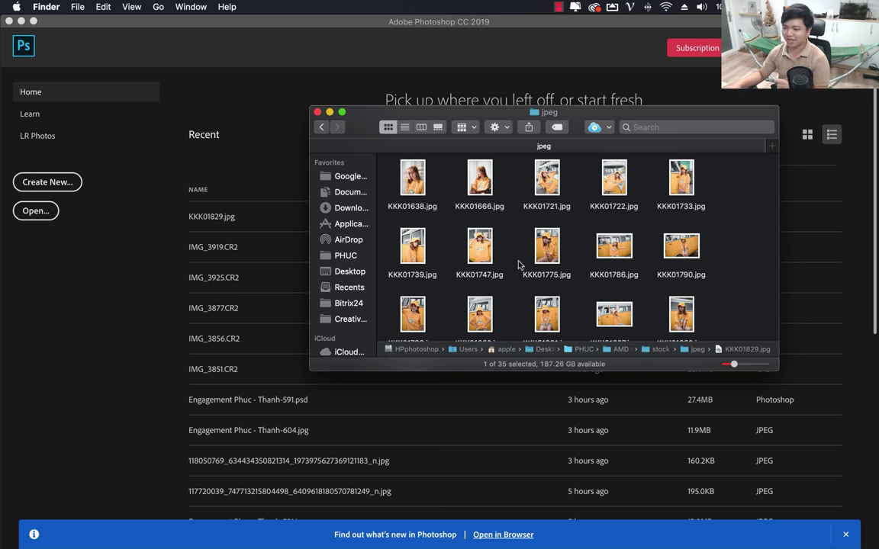
pyautogui.scroll(-5, 515, 229)
pyautogui.scroll(-5, 511, 220)
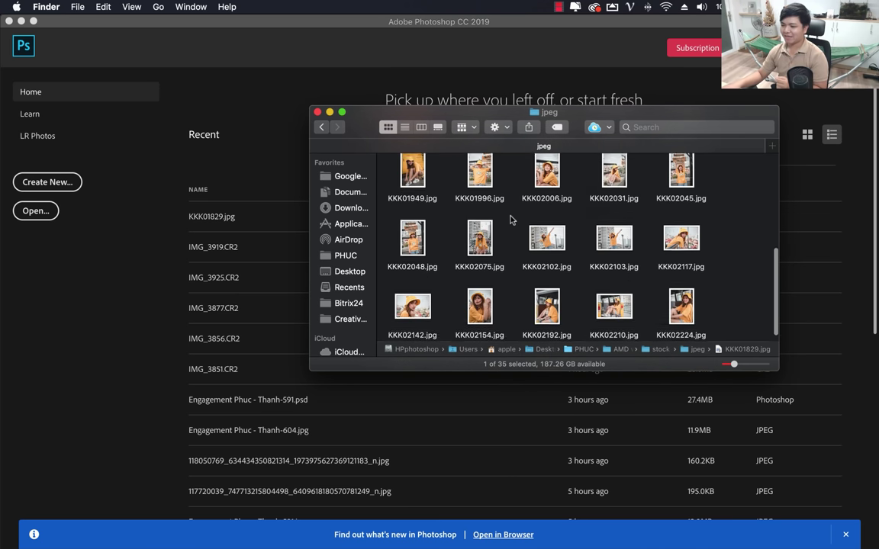
pyautogui.click(514, 279)
pyautogui.scroll(-1, 514, 279)
pyautogui.scroll(5, 514, 280)
pyautogui.scroll(3, 514, 280)
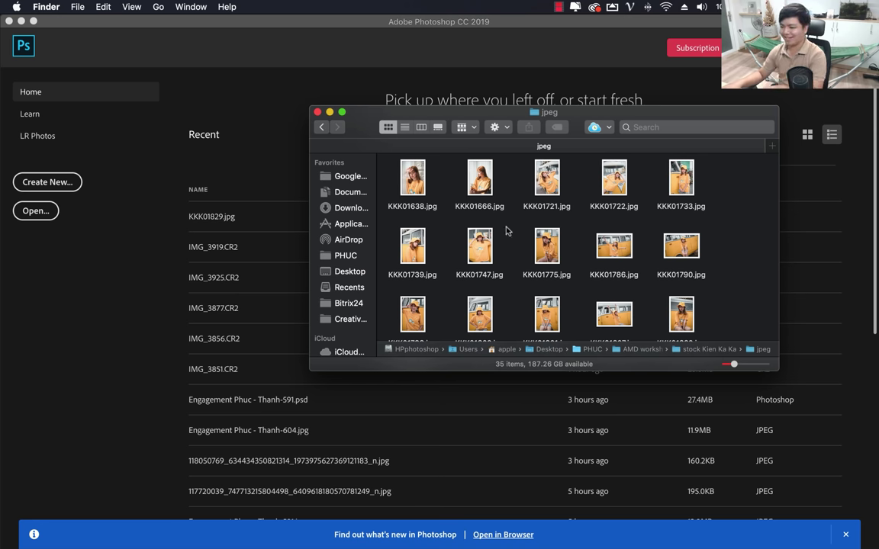
pyautogui.click(412, 179)
pyautogui.press('space')
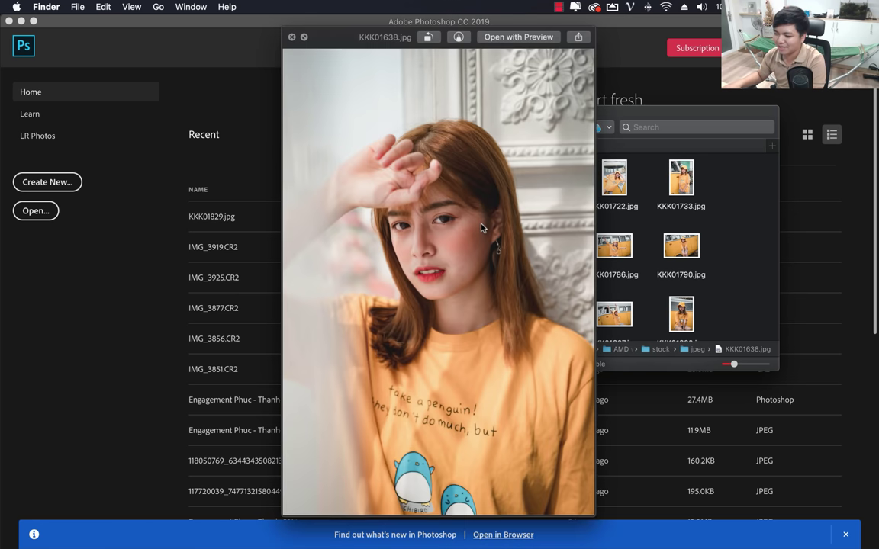
pyautogui.press('space')
pyautogui.scroll(-5, 569, 229)
pyautogui.scroll(-3, 567, 229)
pyautogui.scroll(8, 568, 229)
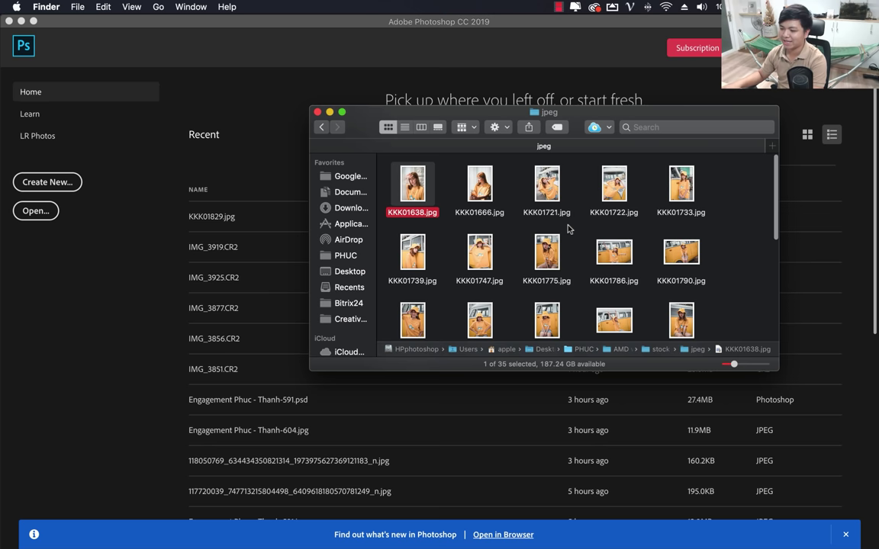
pyautogui.click(479, 243)
pyautogui.scroll(-5, 506, 244)
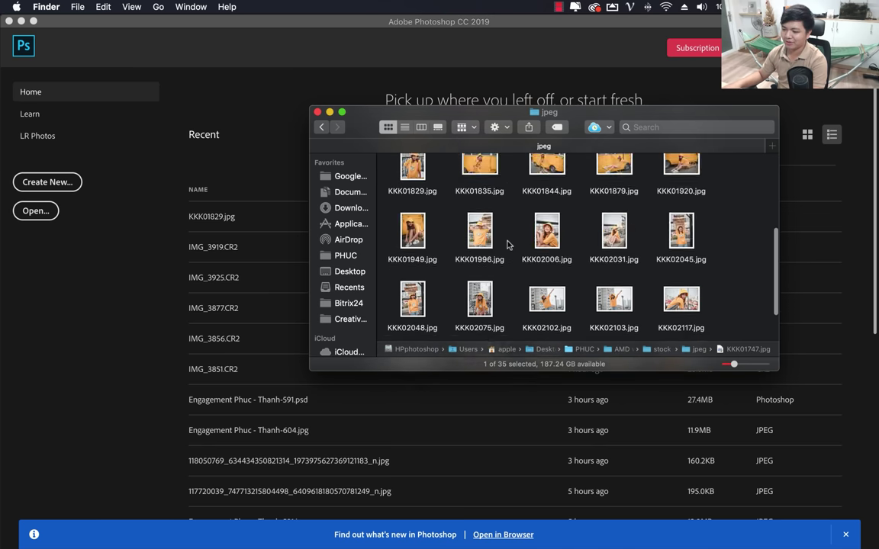
pyautogui.scroll(-3, 506, 245)
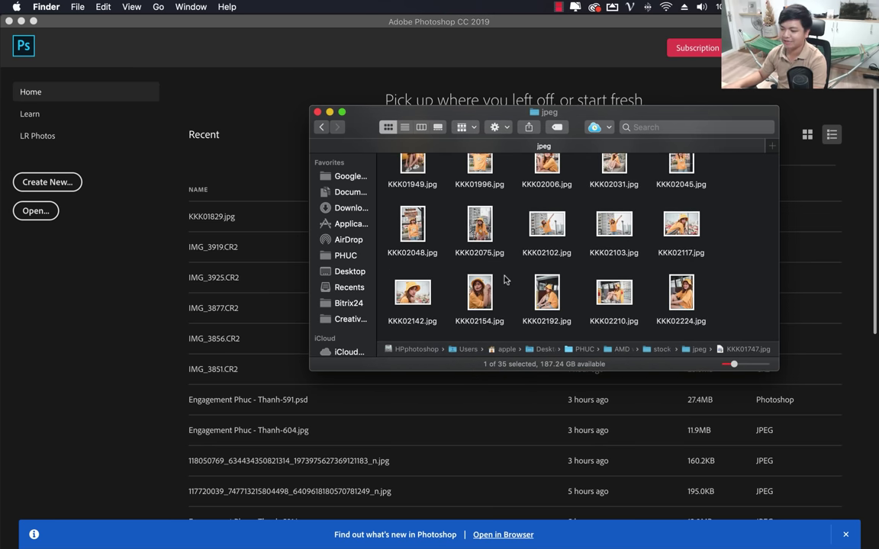
pyautogui.scroll(3, 505, 279)
pyautogui.scroll(-3, 516, 284)
pyautogui.click(481, 292)
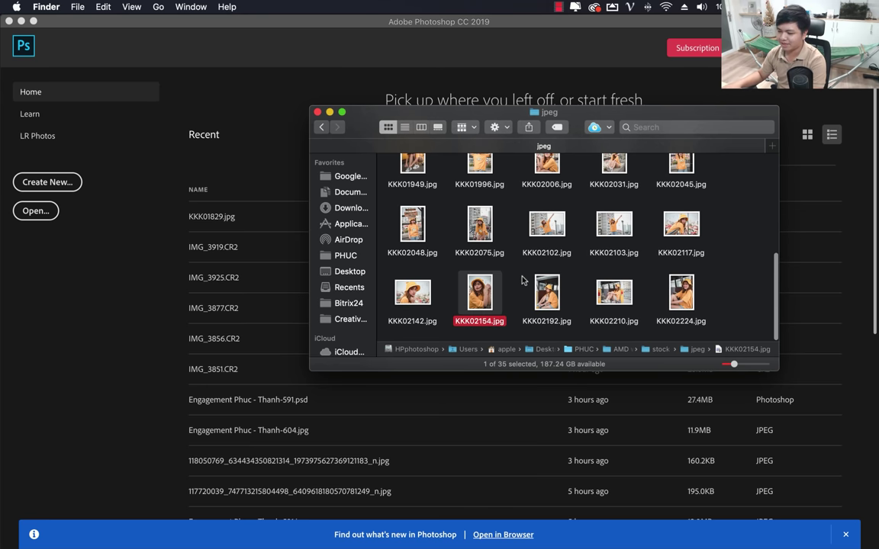
pyautogui.press('space')
pyautogui.press('space')
pyautogui.scroll(3, 523, 281)
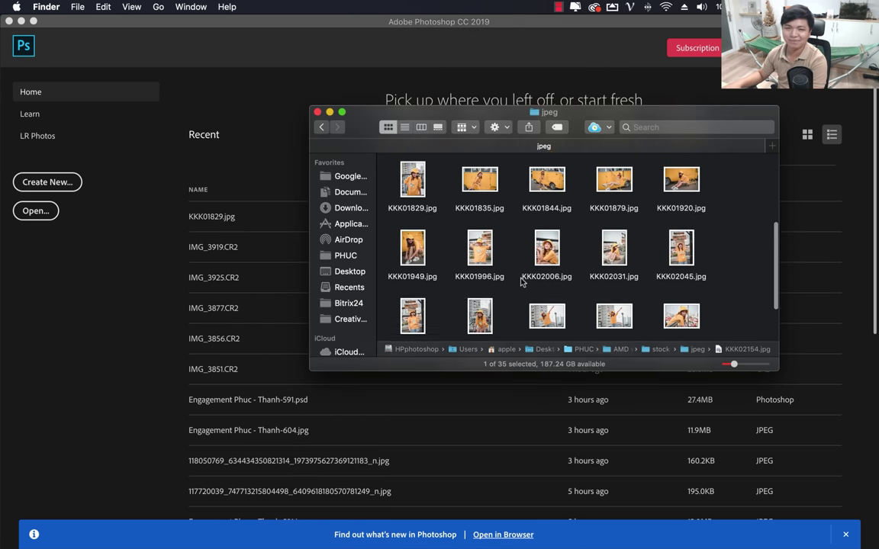
pyautogui.scroll(2, 523, 281)
pyautogui.scroll(2, 523, 281)
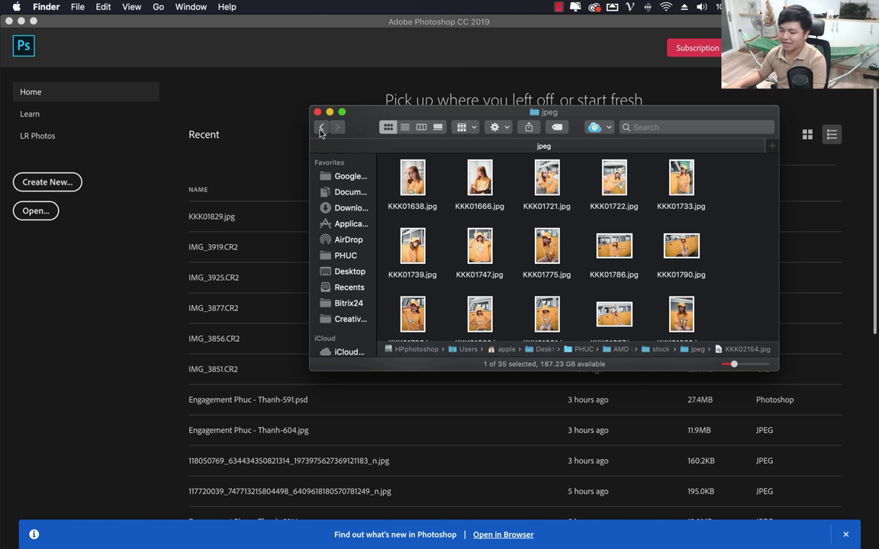
pyautogui.click(416, 182)
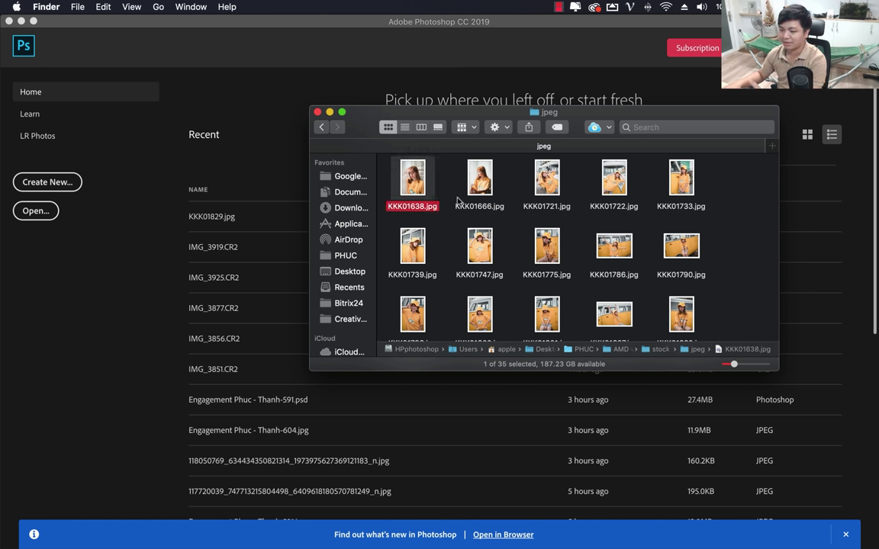
pyautogui.click(540, 190)
pyautogui.press('space')
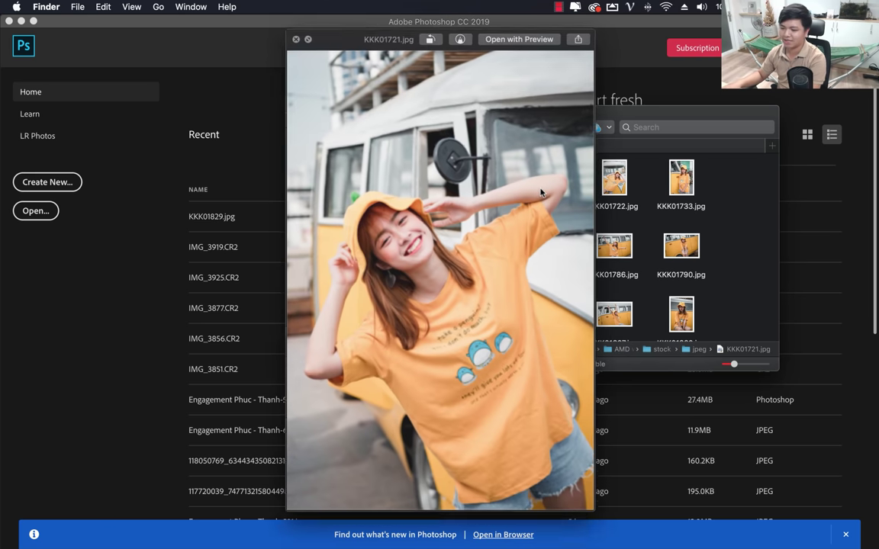
pyautogui.press('space')
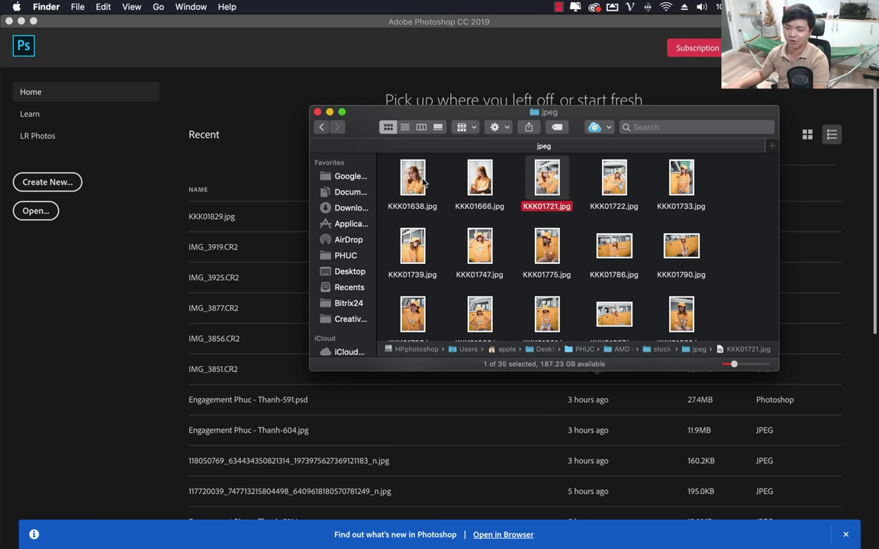
pyautogui.click(429, 218)
pyautogui.scroll(-1, 457, 229)
pyautogui.scroll(1, 462, 238)
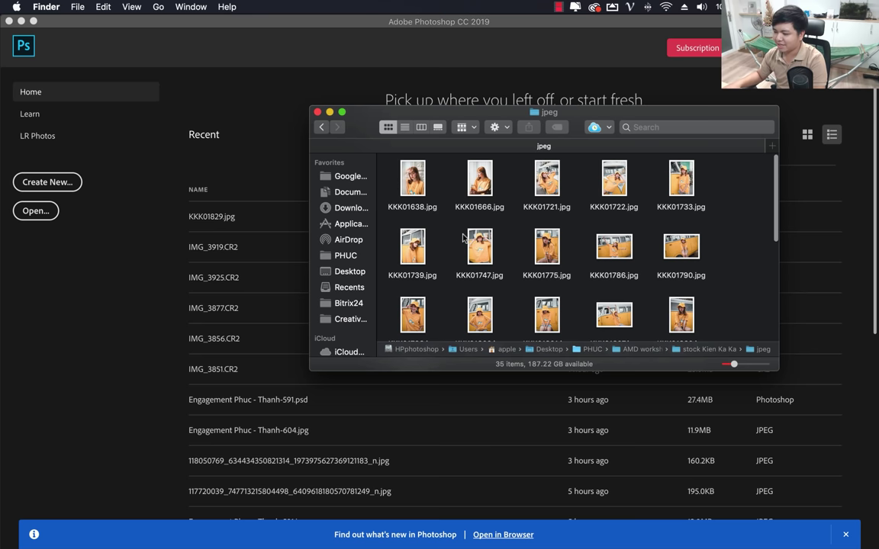
pyautogui.scroll(-2, 700, 222)
pyautogui.scroll(-5, 706, 235)
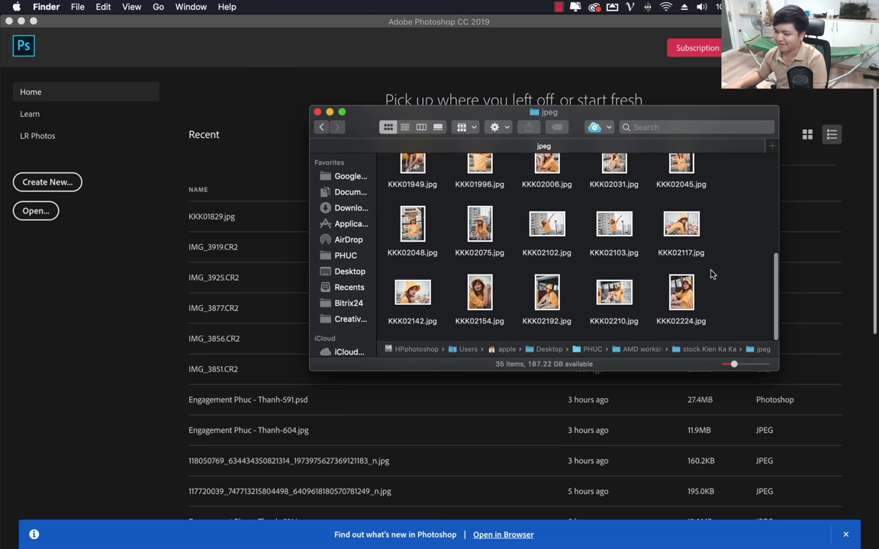
pyautogui.moveTo(320, 110); pyautogui.dragTo(321, 129)
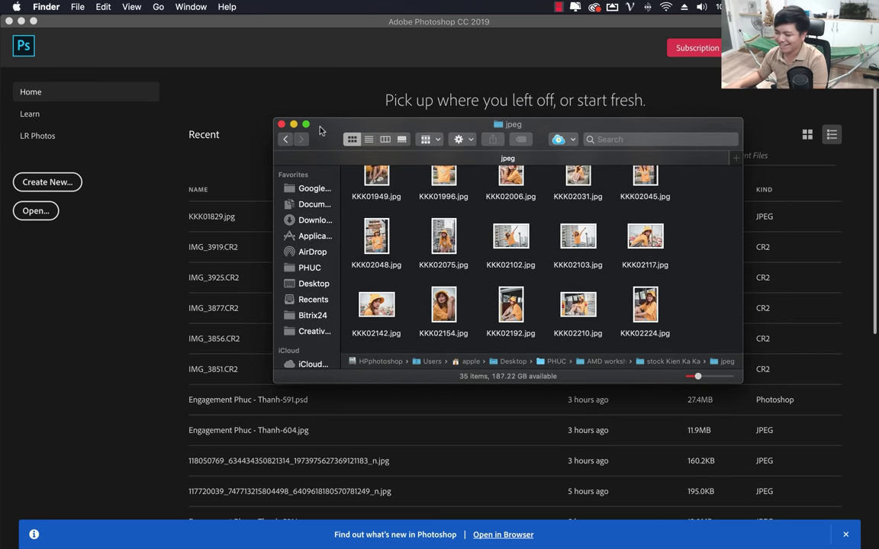
# Bring Photoshop forward and open File > New with the 2048 × 2048 px, 72 ppi preset
pyautogui.click(141, 23)
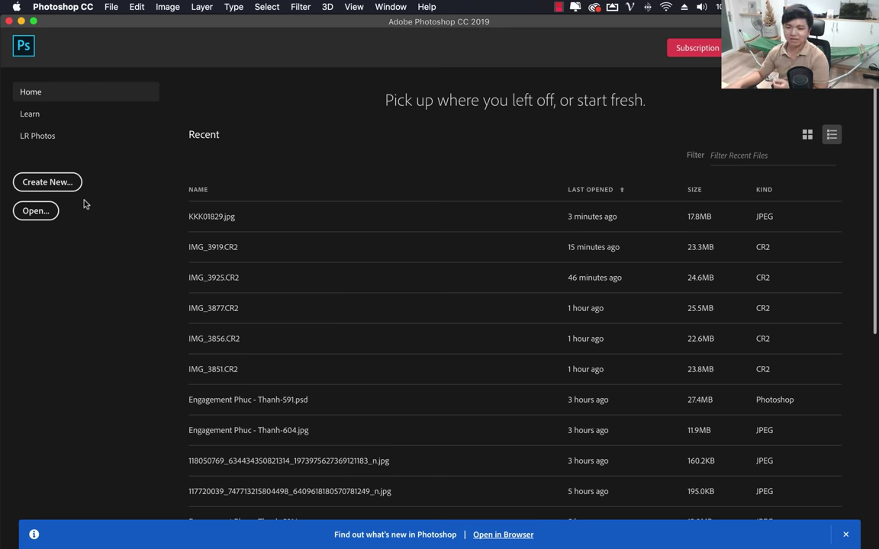
pyautogui.click(120, 8)
pyautogui.click(443, 176)
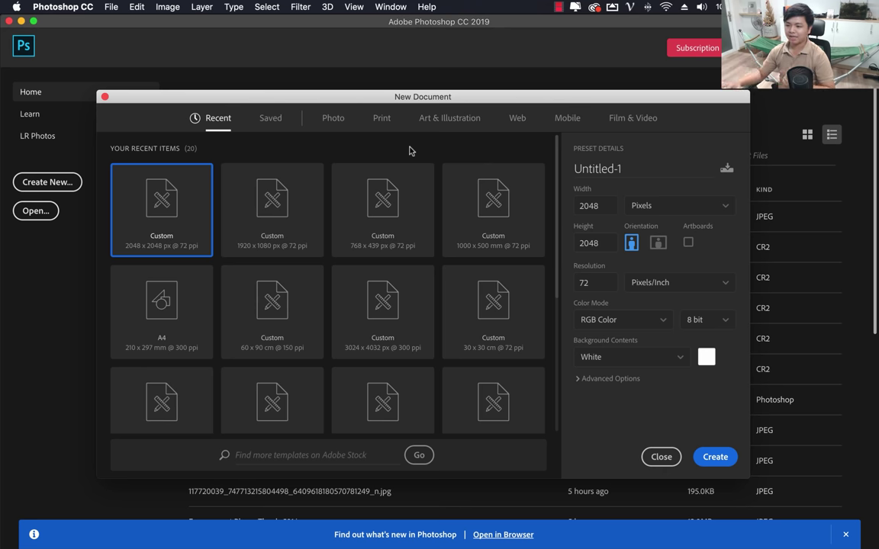
# Enter 20 × 20, switch units to Centimeters, and set resolution to 300
pyautogui.click(607, 206)
pyautogui.write('20')
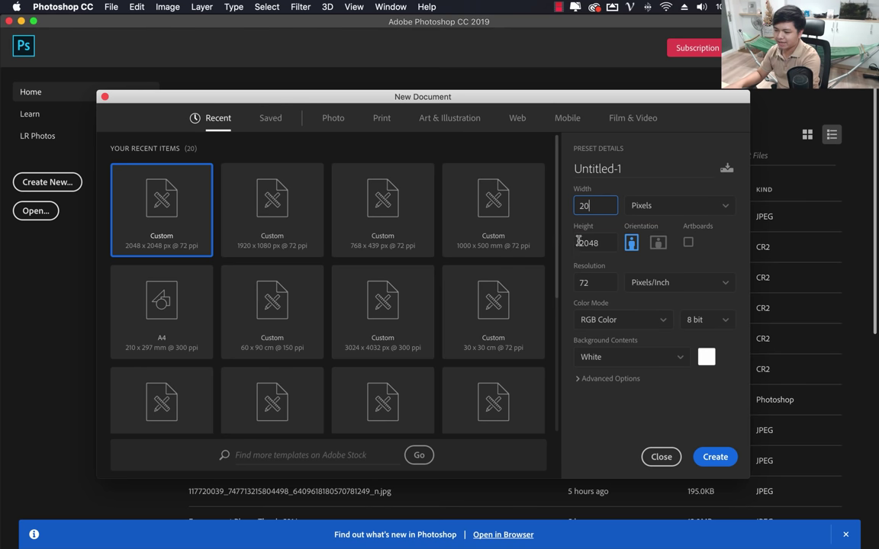
pyautogui.press('Tab')
pyautogui.write('20')
pyautogui.click(678, 206)
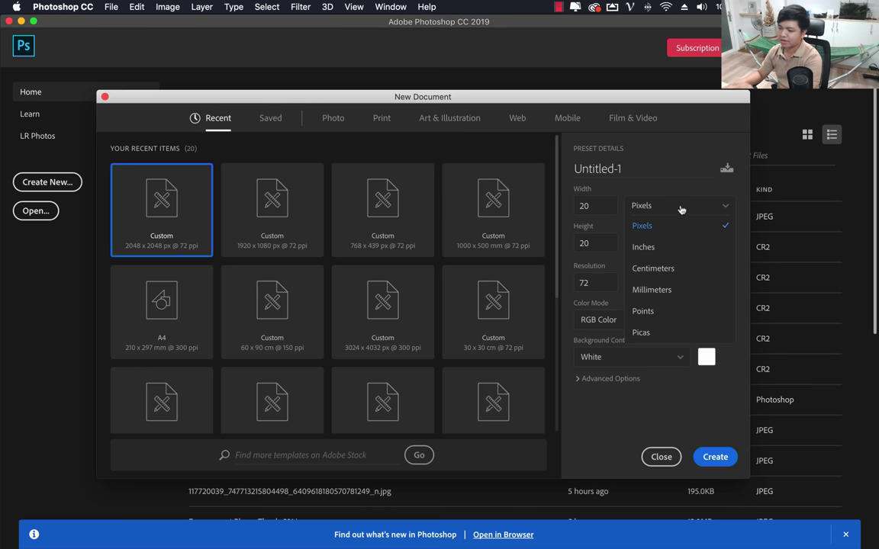
pyautogui.click(653, 268)
pyautogui.click(591, 282)
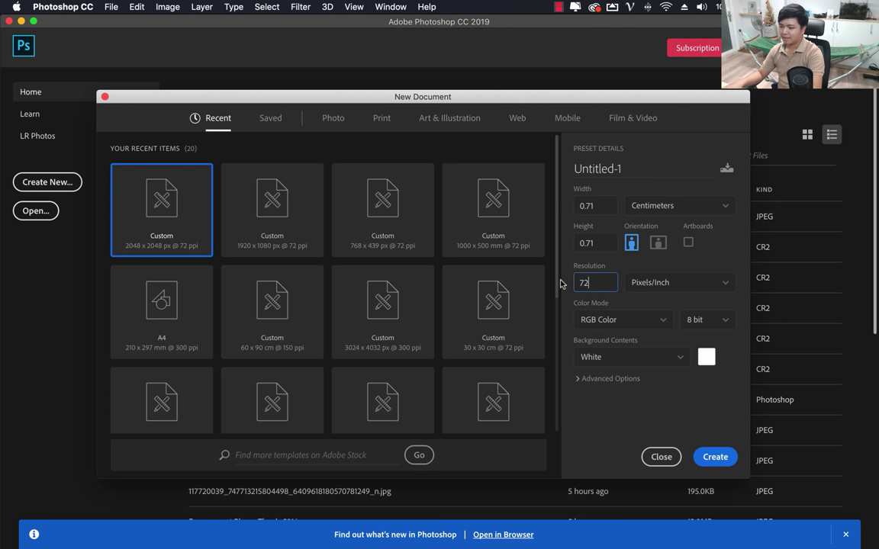
pyautogui.write('300')
# Re-enter 20 cm for width and height and commit the values
pyautogui.click(583, 206)
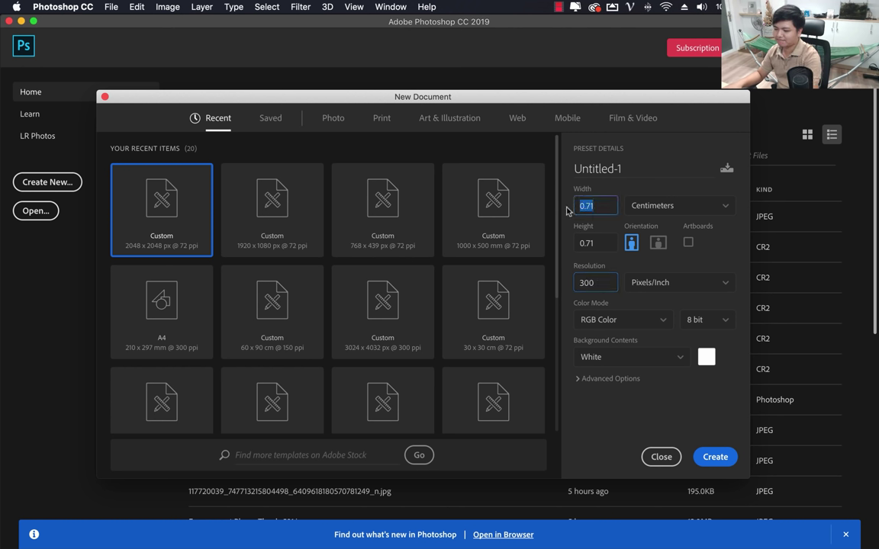
pyautogui.write('20')
pyautogui.press('Tab')
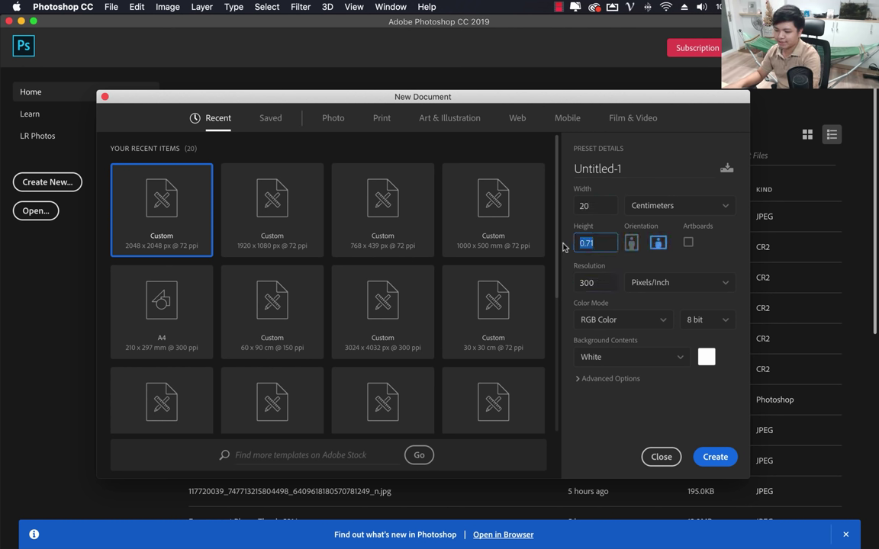
pyautogui.write('20')
pyautogui.click(653, 163)
pyautogui.click(664, 141)
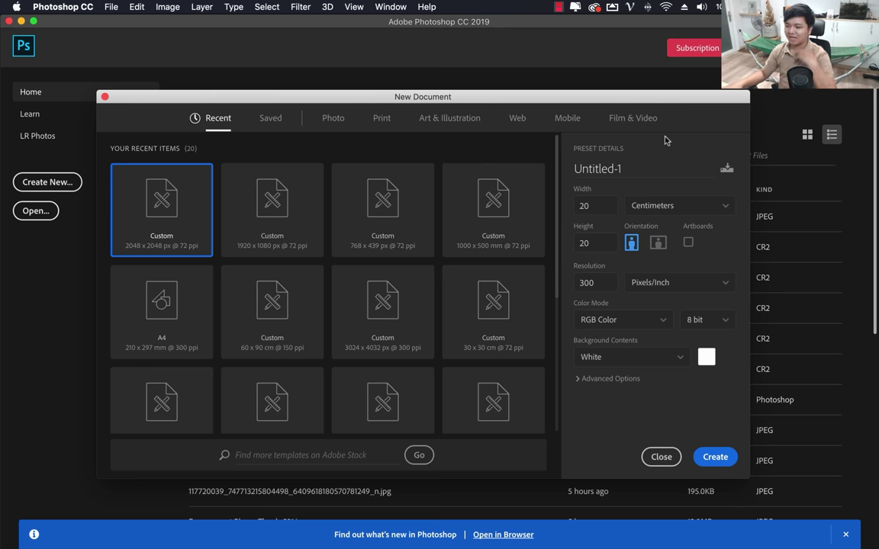
# Replace the 20 cm width with 40 cm, correcting a mistyped entry
pyautogui.click(588, 206)
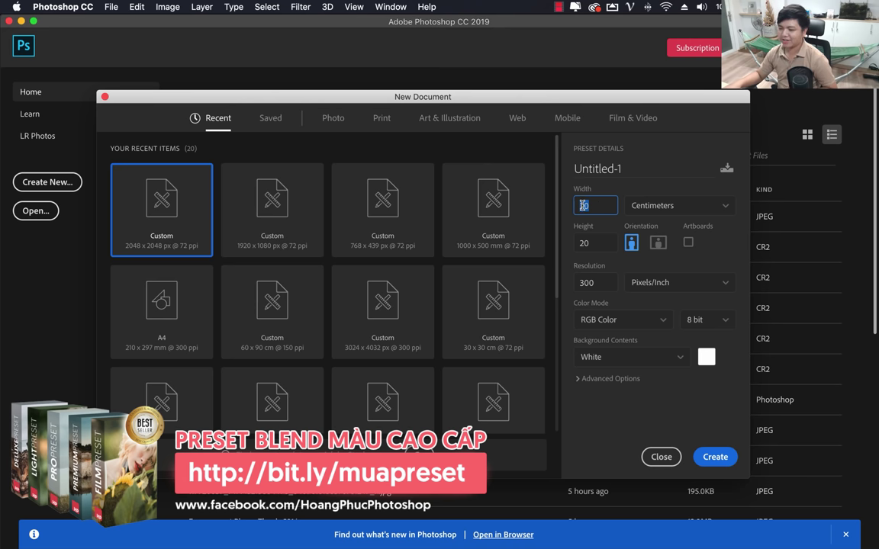
pyautogui.doubleClick(583, 205)
pyautogui.write('4')
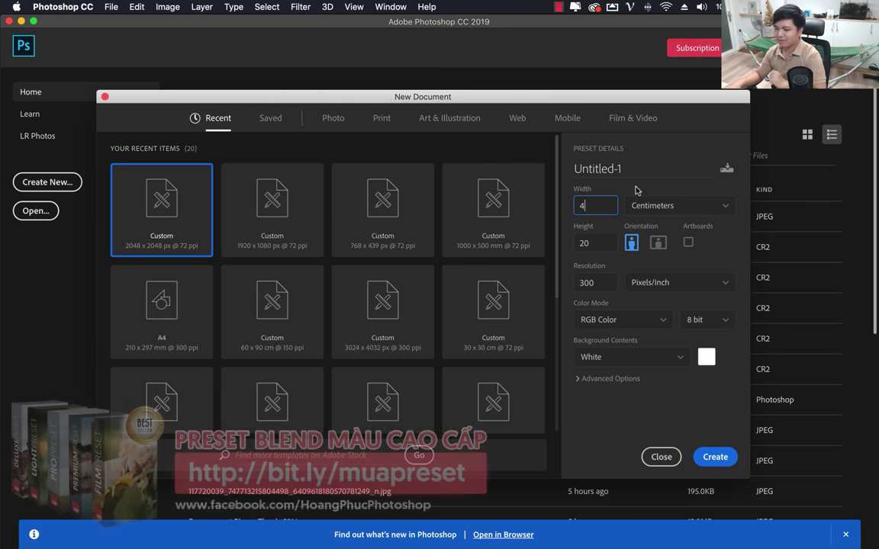
pyautogui.press('BackSpace')
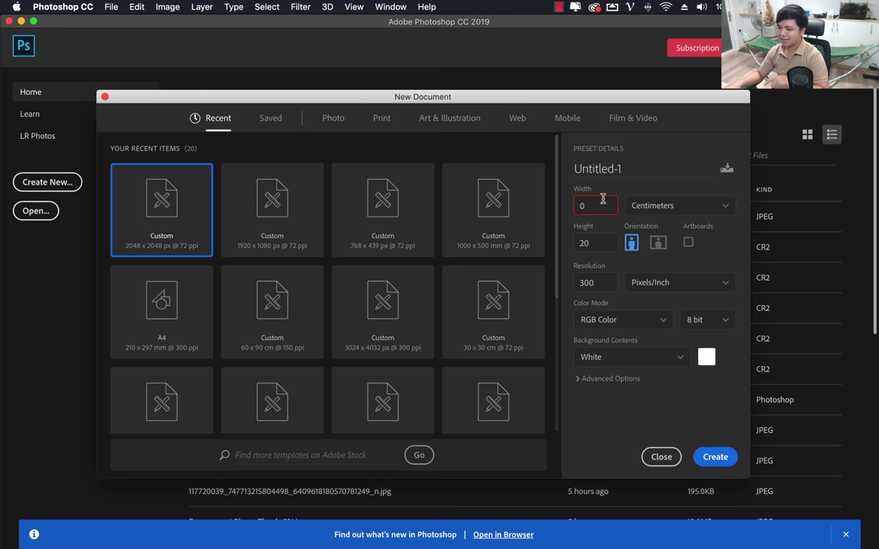
pyautogui.write('40')
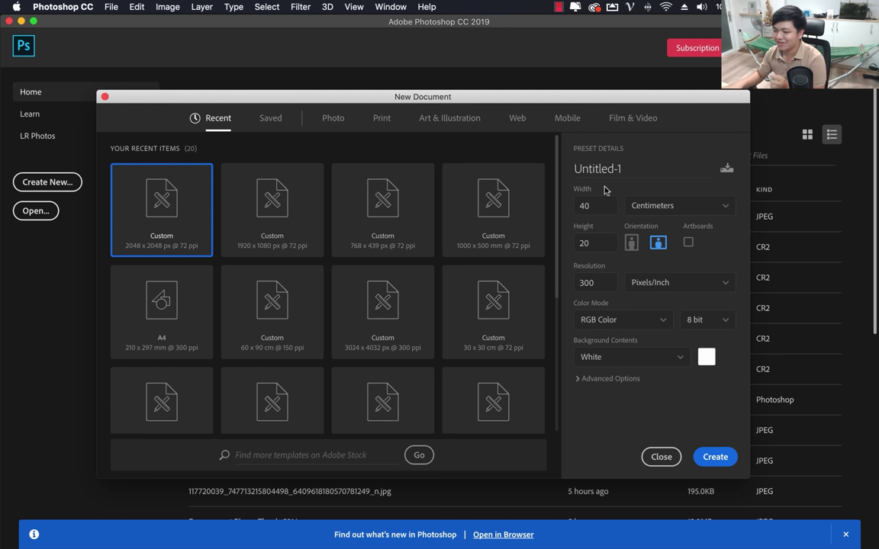
pyautogui.doubleClick(595, 205)
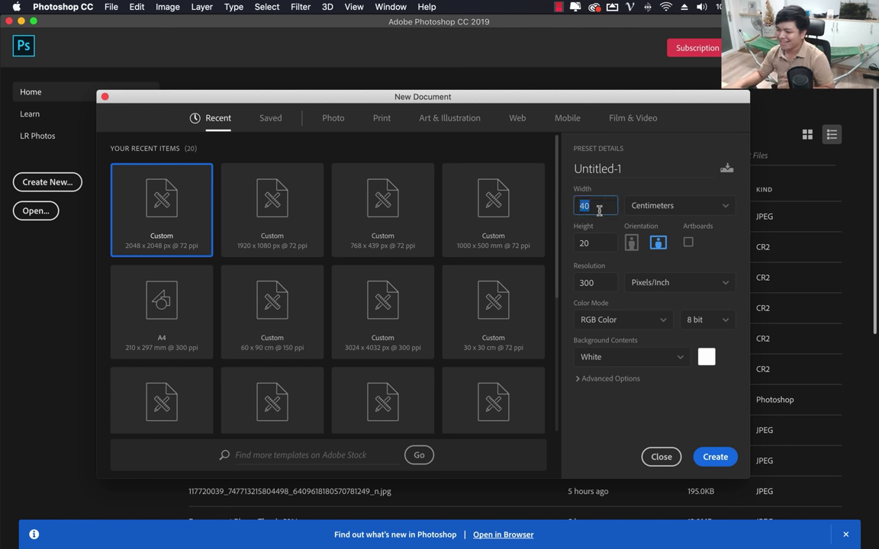
pyautogui.click(593, 208)
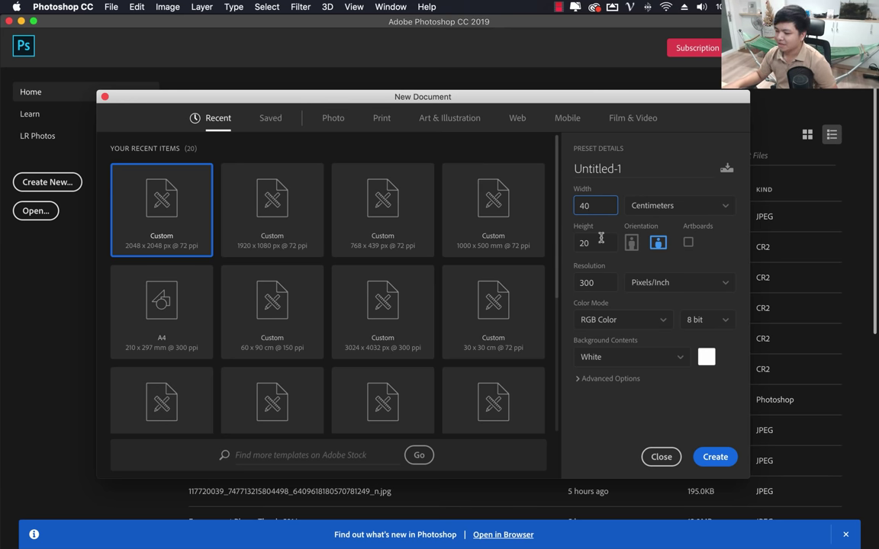
# Set the width to 41 cm and create the 41 × 20 cm, 300 ppi canvas
pyautogui.click(600, 238)
pyautogui.click(595, 203)
pyautogui.write('1')
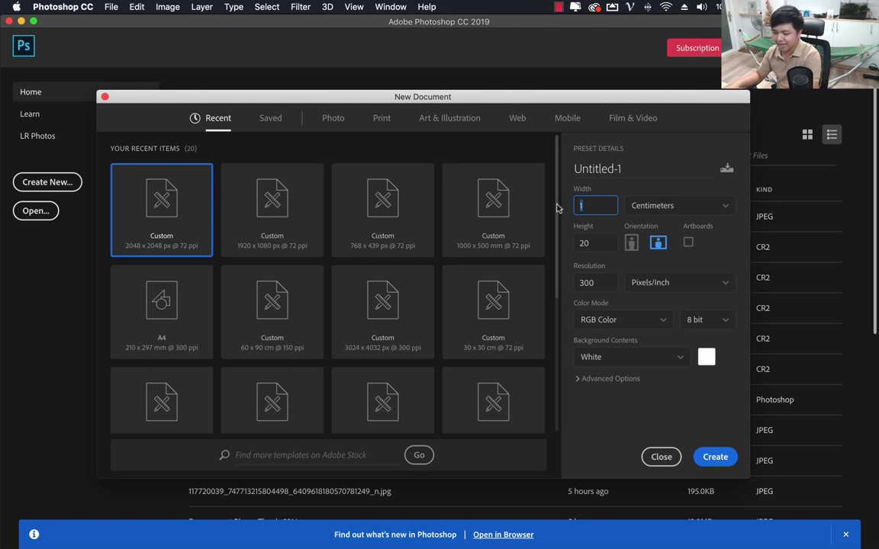
pyautogui.write('41')
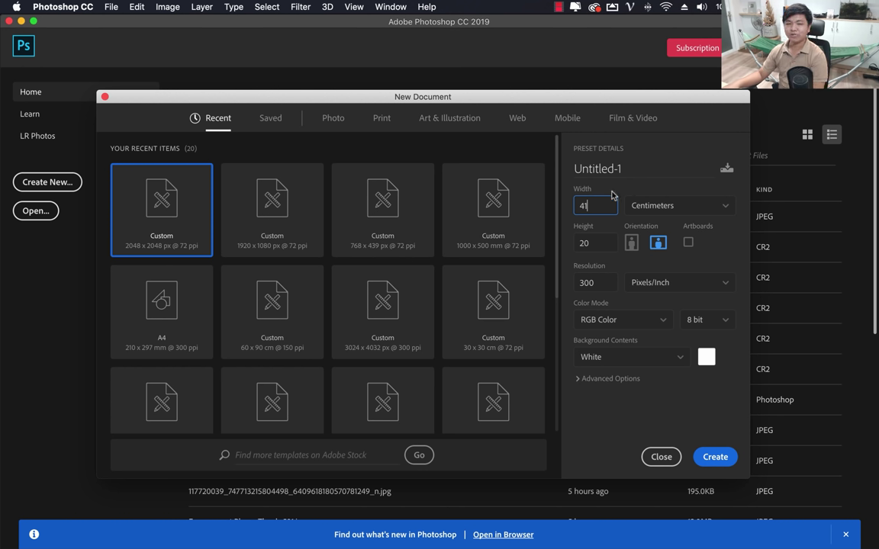
pyautogui.click(589, 282)
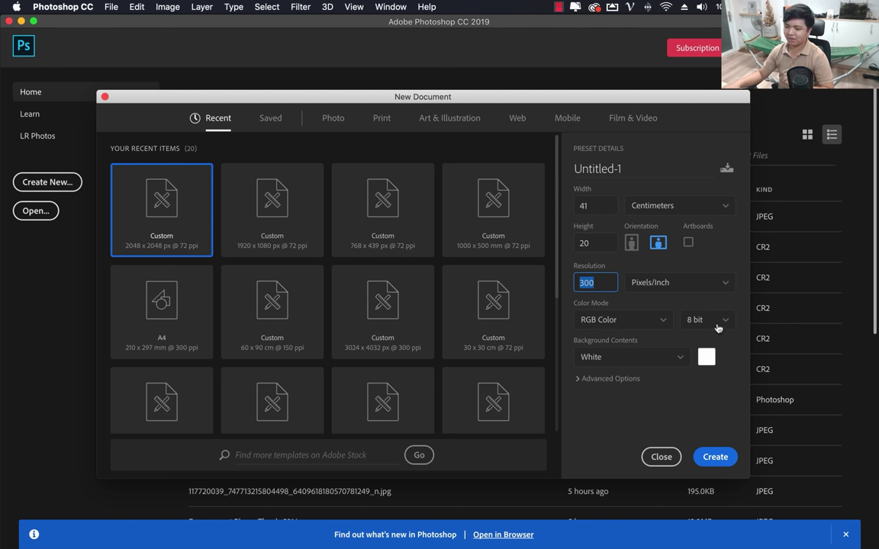
pyautogui.click(710, 457)
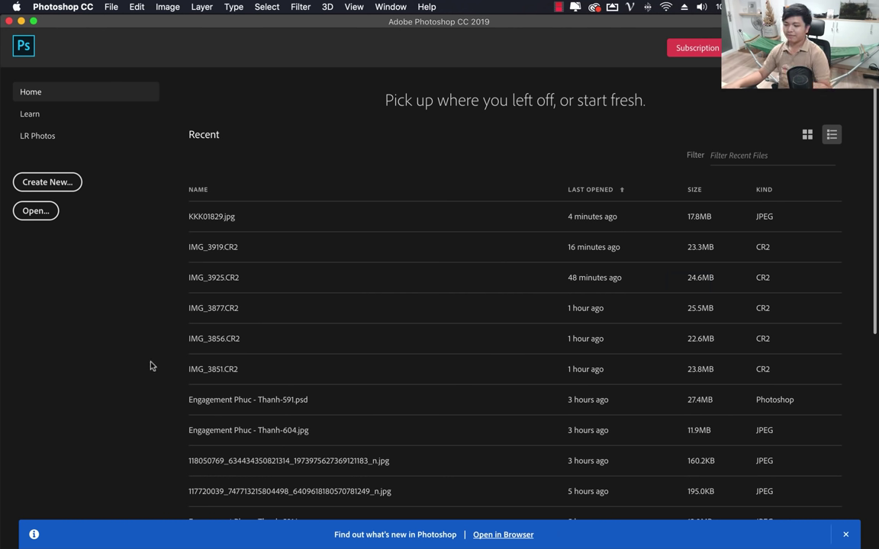
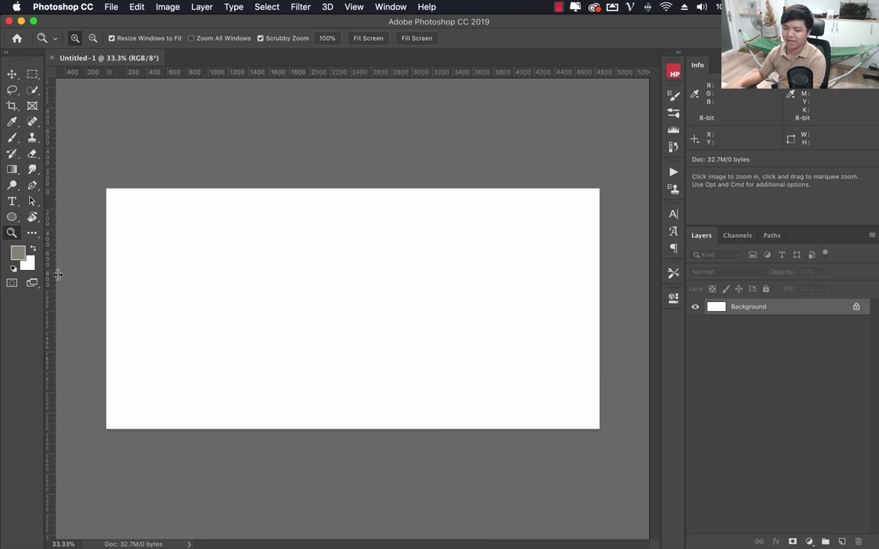
# Pull a first guide onto the page and toggle the rulers off and back on
pyautogui.moveTo(57, 275)
pyautogui.mouseDown()
pyautogui.moveTo(210, 275)
pyautogui.moveTo(42, 237)
pyautogui.mouseUp()
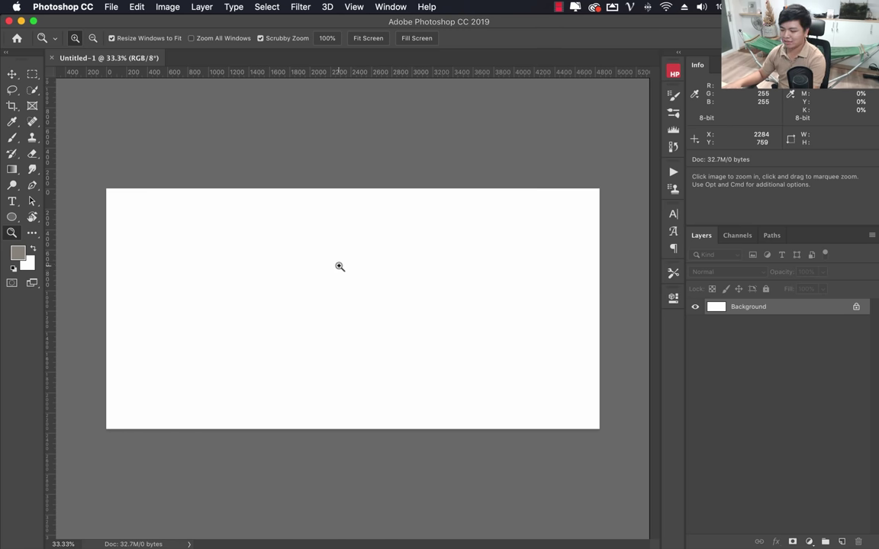
pyautogui.hotkey('ctrl', 'r')
pyautogui.hotkey('ctrl', 'r')
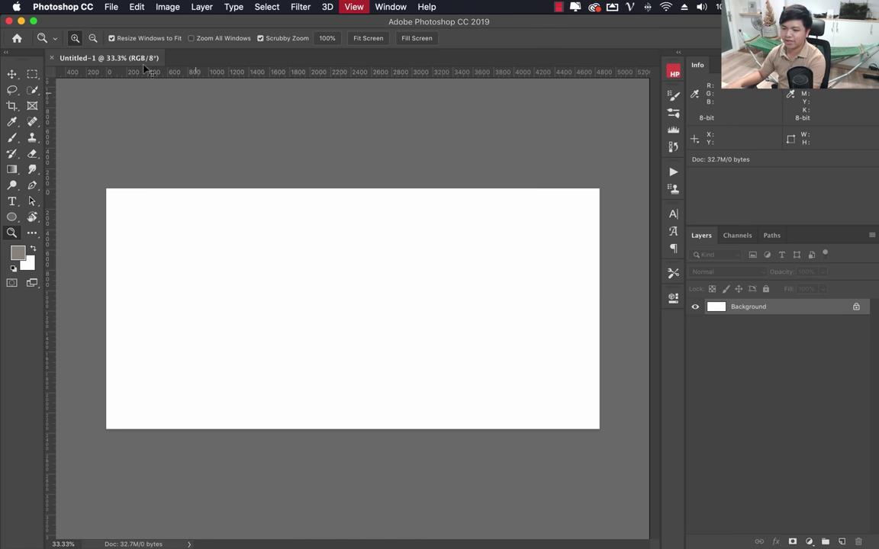
pyautogui.rightClick(182, 73)
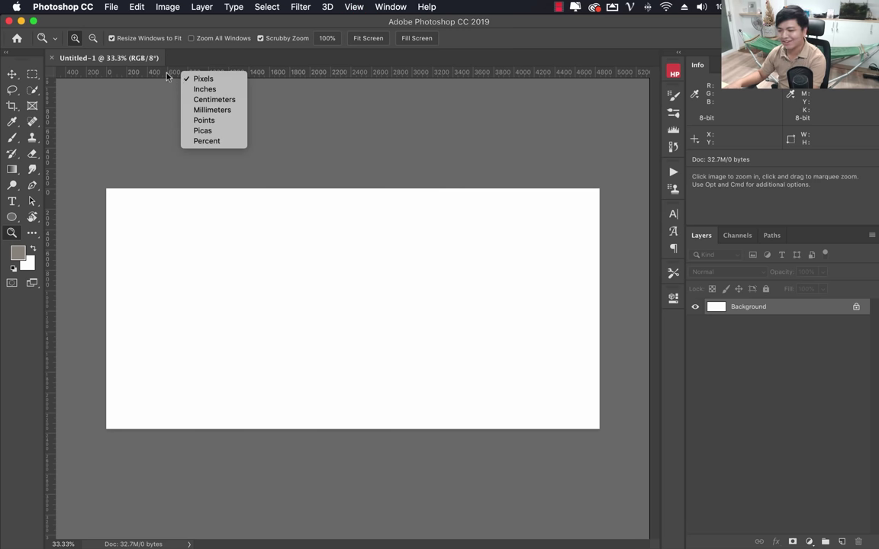
pyautogui.click(256, 63)
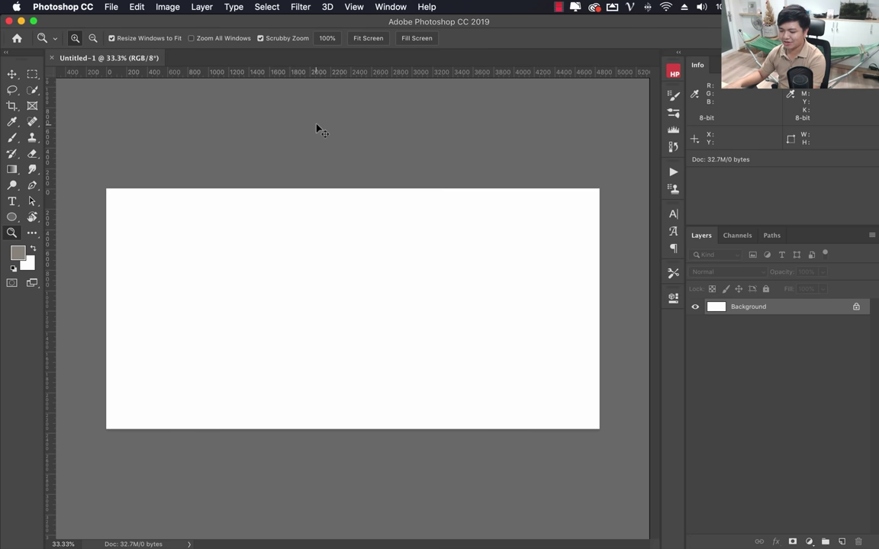
pyautogui.press('super+r')
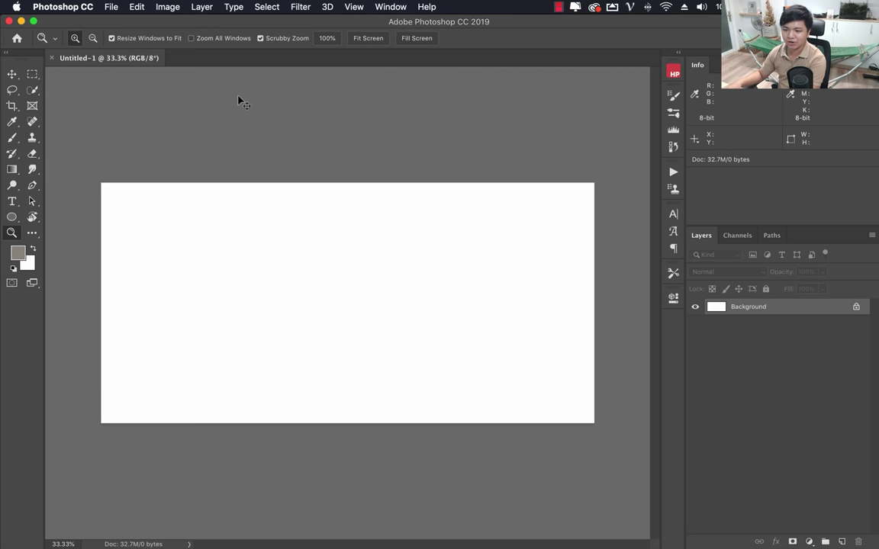
pyautogui.press('super+r')
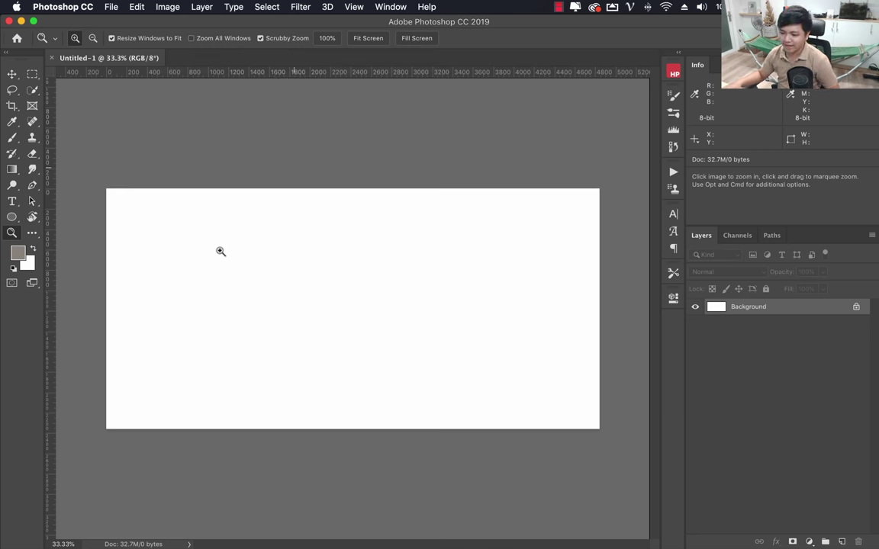
# Switch the rulers to centimeters and place a vertical guide at the 20 cm centre
pyautogui.rightClick(355, 74)
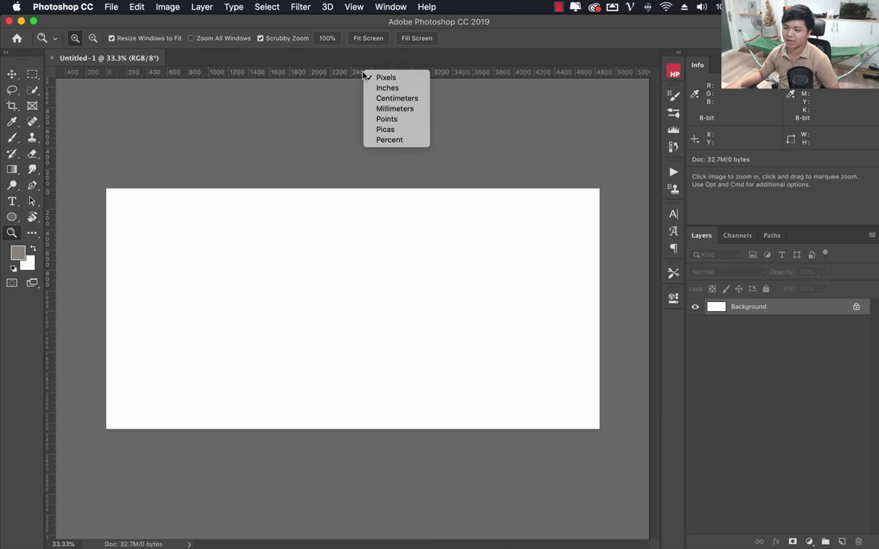
pyautogui.click(397, 99)
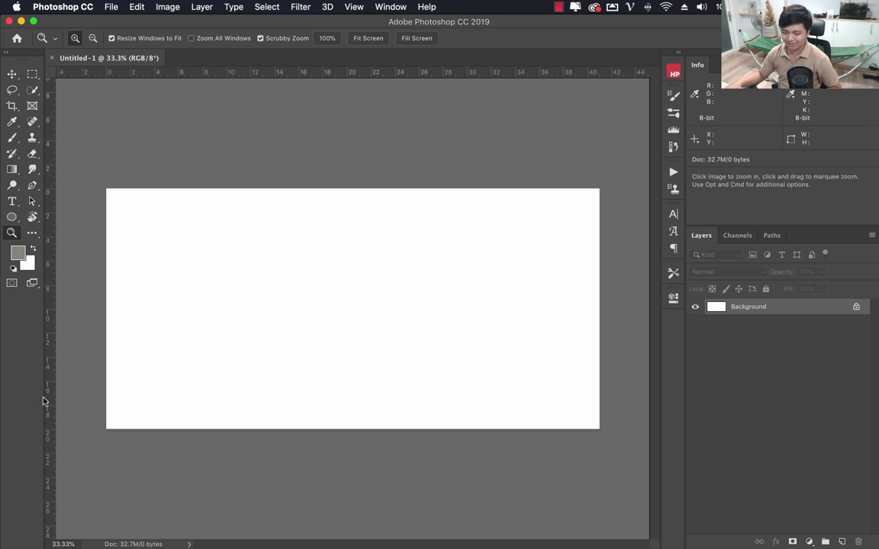
pyautogui.moveTo(48, 241); pyautogui.dragTo(356, 254)
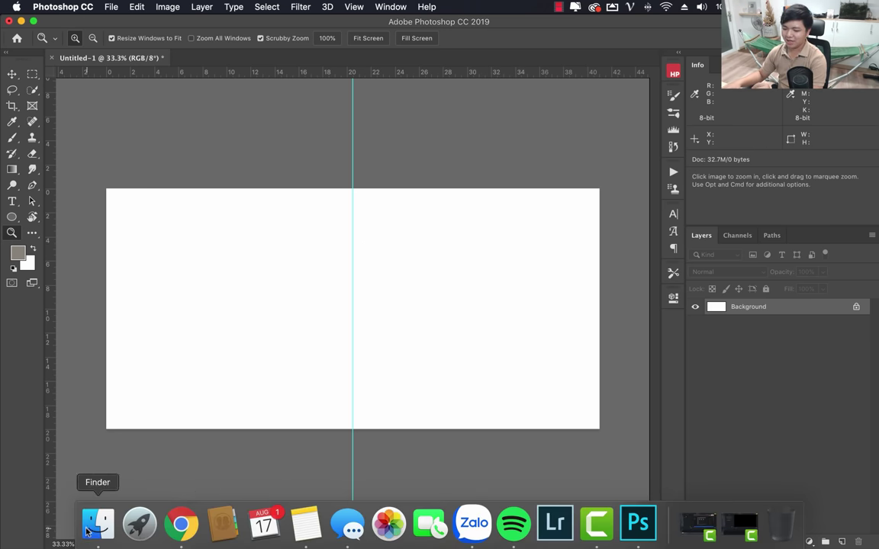
# Browse the jpeg folder in Finder and Quick Look preview KKK01790.jpg
pyautogui.click(99, 525)
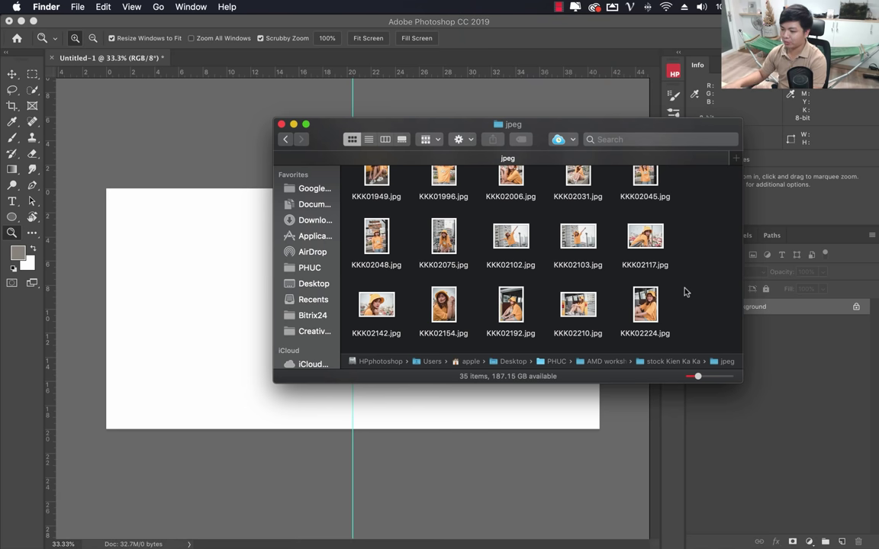
pyautogui.scroll(-2, 684, 292)
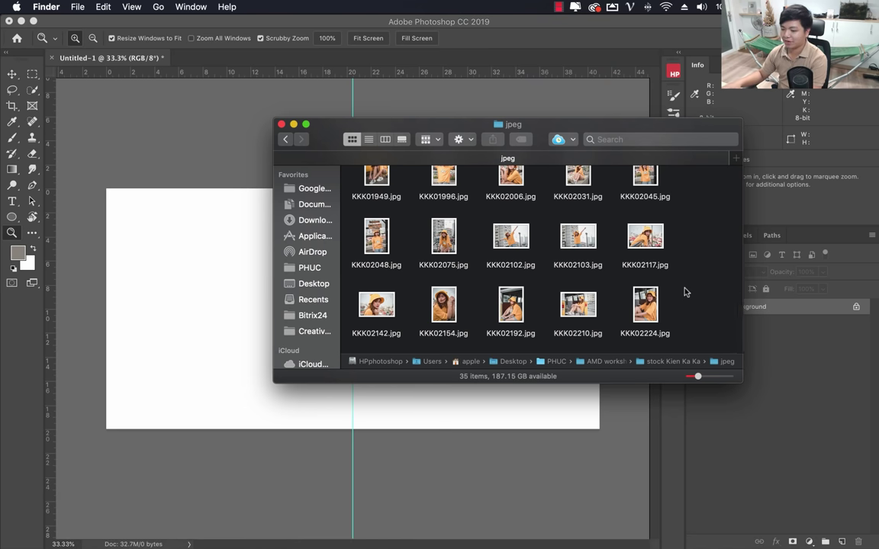
pyautogui.scroll(3, 684, 292)
pyautogui.scroll(3, 685, 292)
pyautogui.scroll(3, 685, 292)
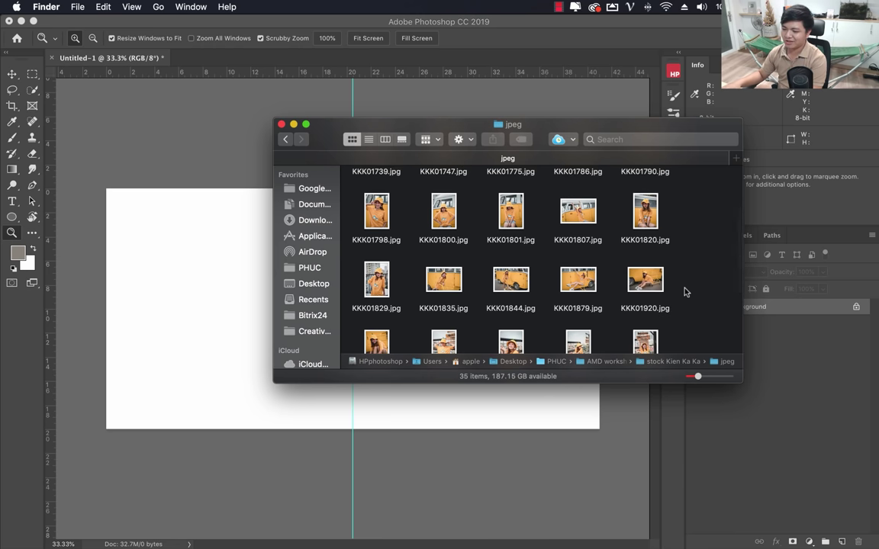
pyautogui.scroll(2, 671, 273)
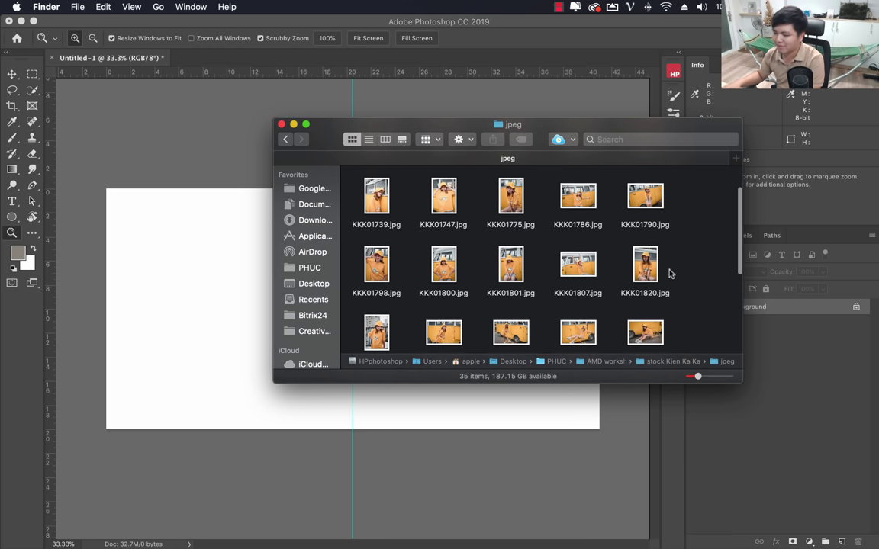
pyautogui.click(645, 197)
pyautogui.press('space')
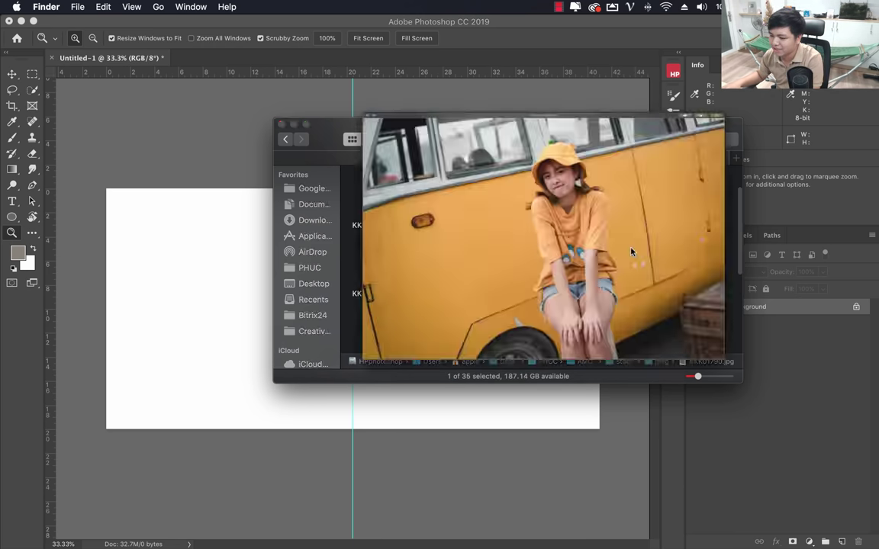
pyautogui.press('space')
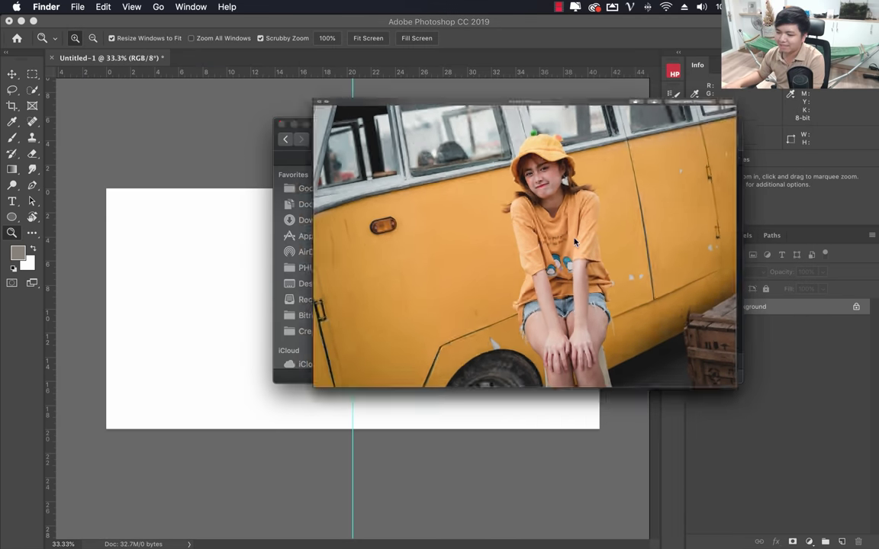
# Preview KKK02210.jpg and drop it onto the centre of the Photoshop canvas
pyautogui.scroll(-5, 573, 241)
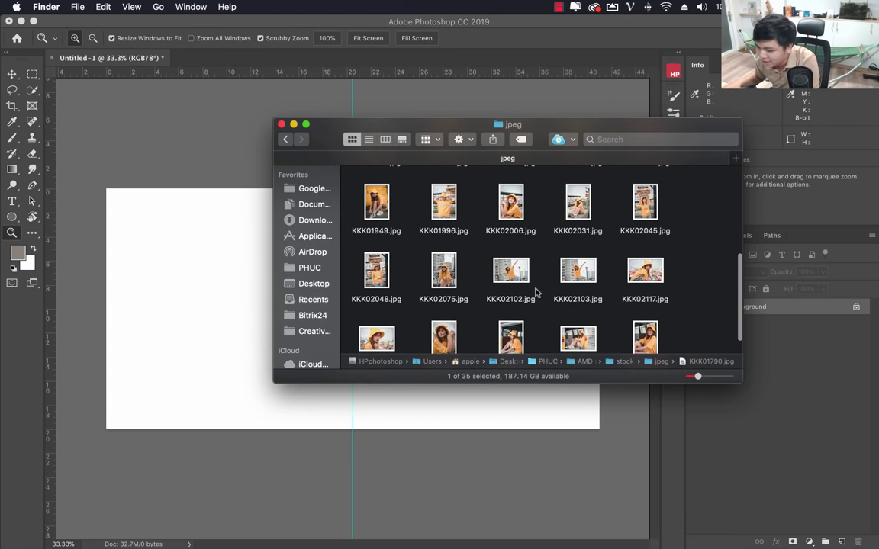
pyautogui.scroll(-2, 517, 281)
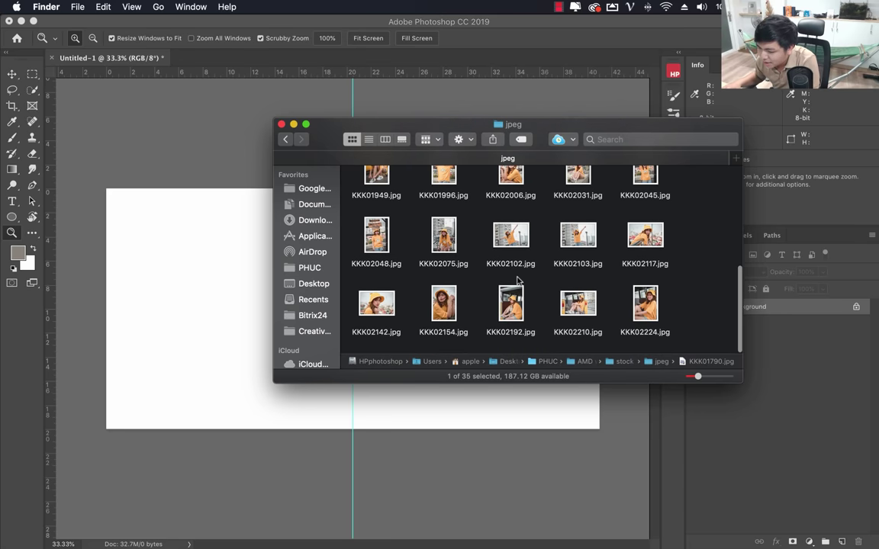
pyautogui.click(578, 304)
pyautogui.press('space')
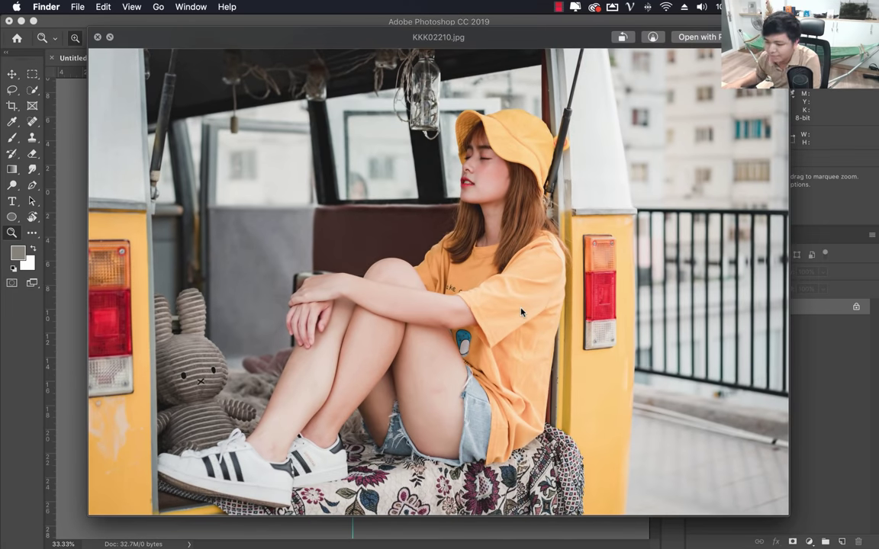
pyautogui.press('space')
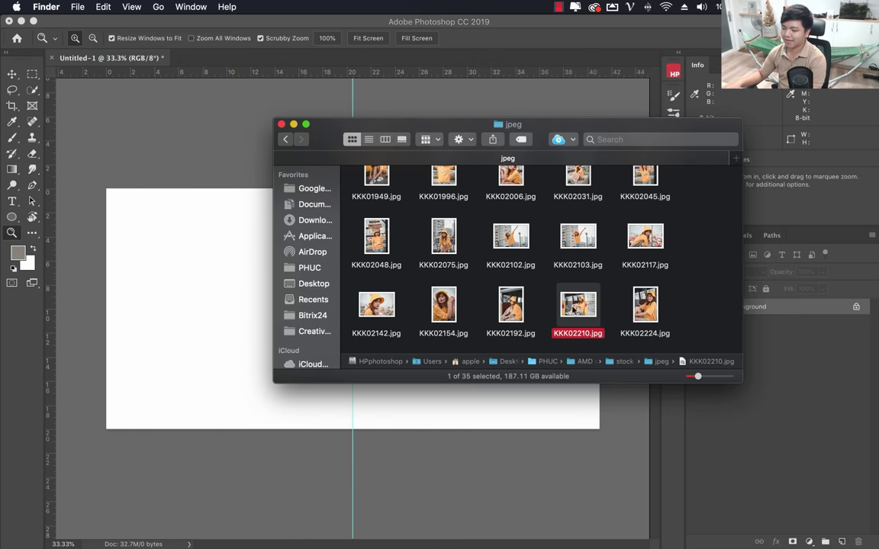
pyautogui.moveTo(573, 308); pyautogui.dragTo(191, 270)
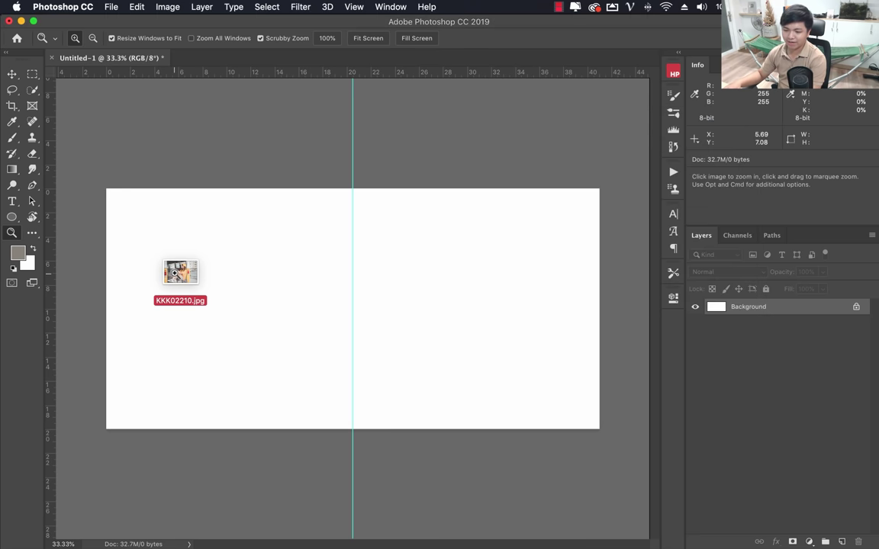
pyautogui.moveTo(191, 270)
pyautogui.mouseDown()
pyautogui.moveTo(374, 283)
pyautogui.moveTo(355, 294)
pyautogui.mouseUp()
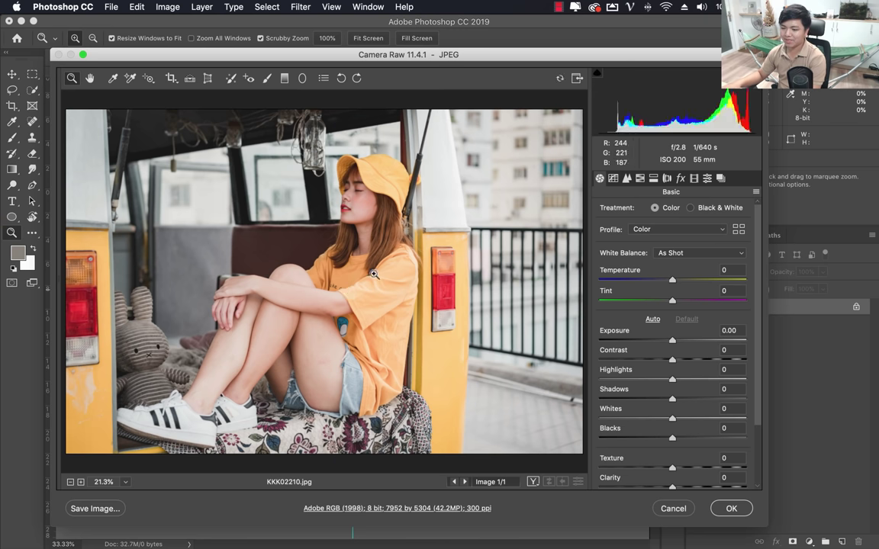
# Accept KKK02210 in Camera Raw without edits and commit its placement
pyautogui.click(731, 508)
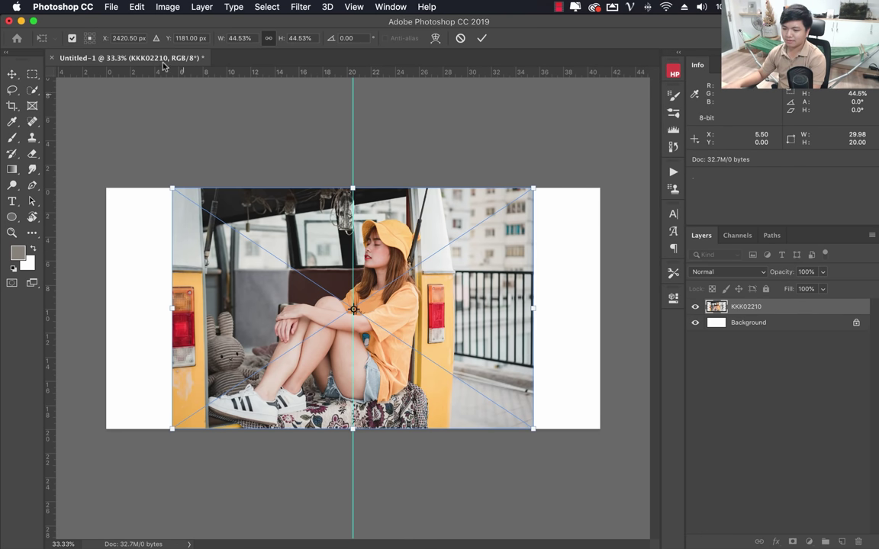
pyautogui.press('Return')
pyautogui.press('z')
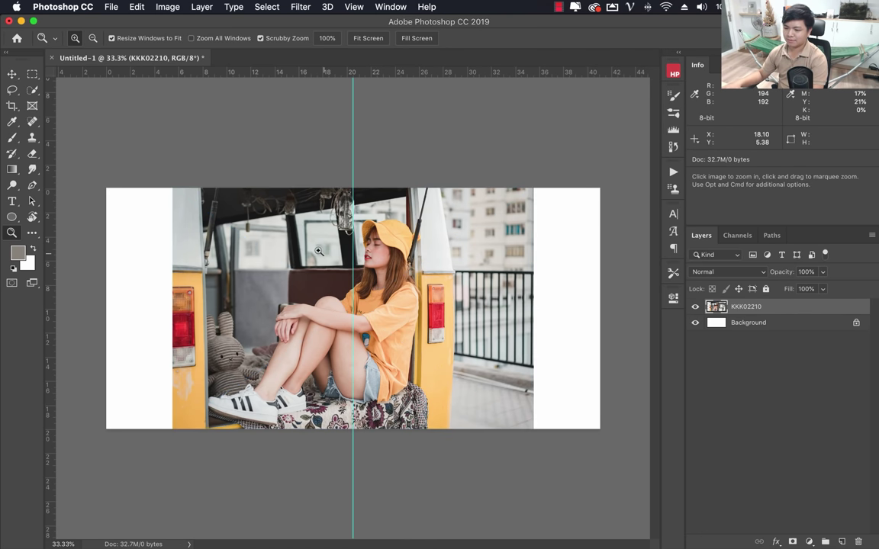
# Set Camera Raw File Handling to open JPEGs only when they have settings
pyautogui.click(113, 7)
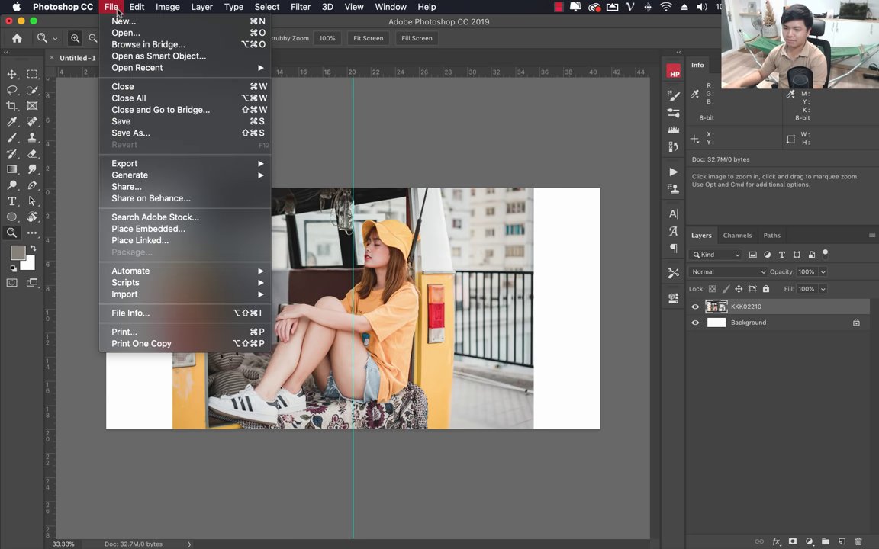
pyautogui.moveTo(64, 44)
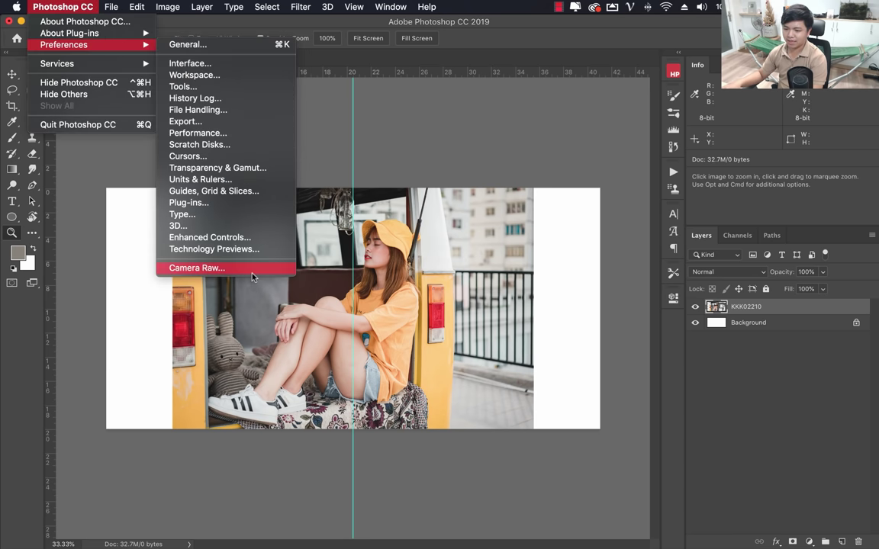
pyautogui.click(252, 277)
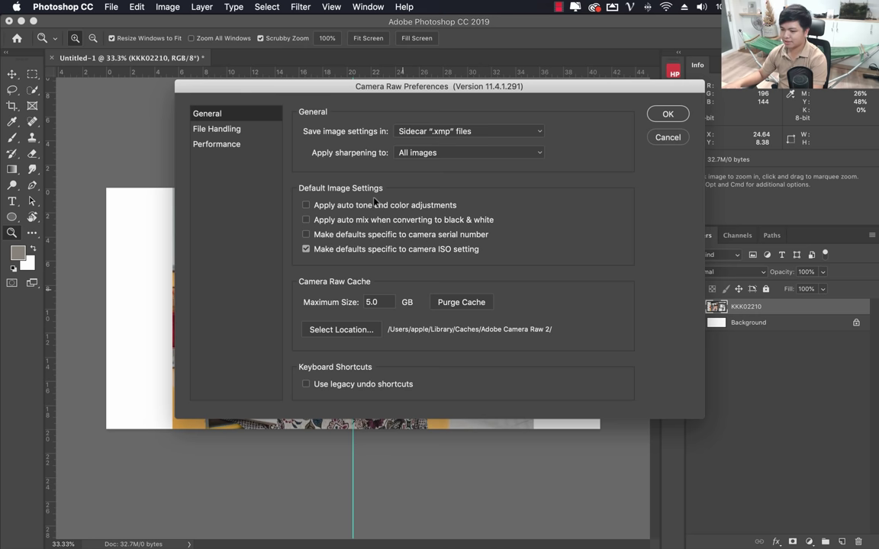
pyautogui.click(216, 129)
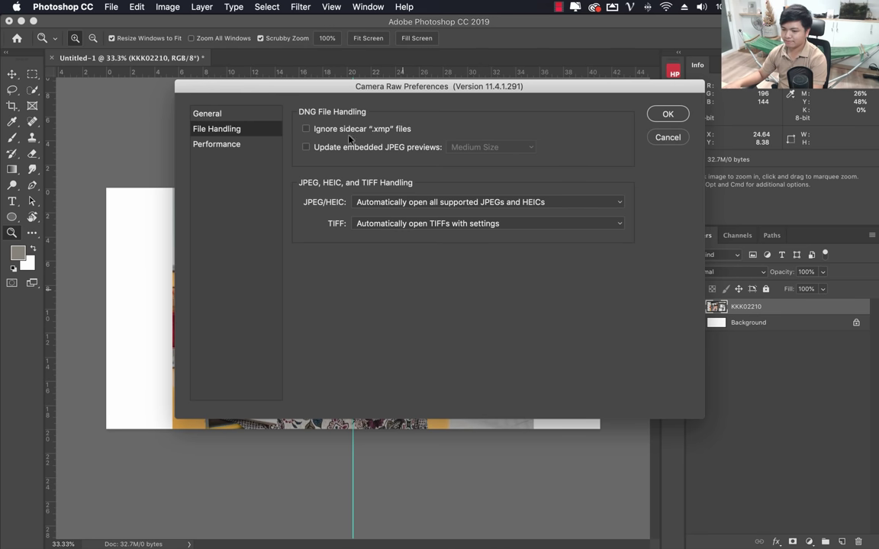
pyautogui.click(404, 201)
pyautogui.click(656, 141)
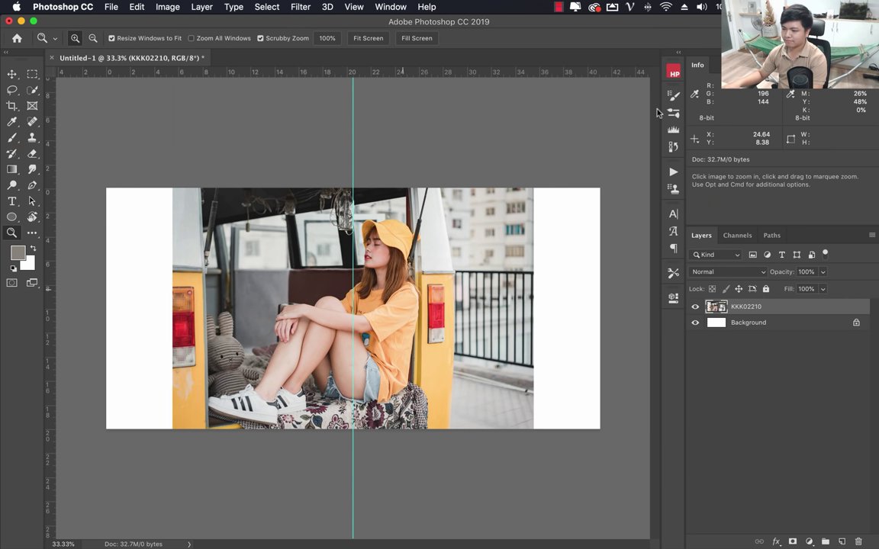
# Nudge the KKK02210 photo to the right on the canvas
pyautogui.press('v')
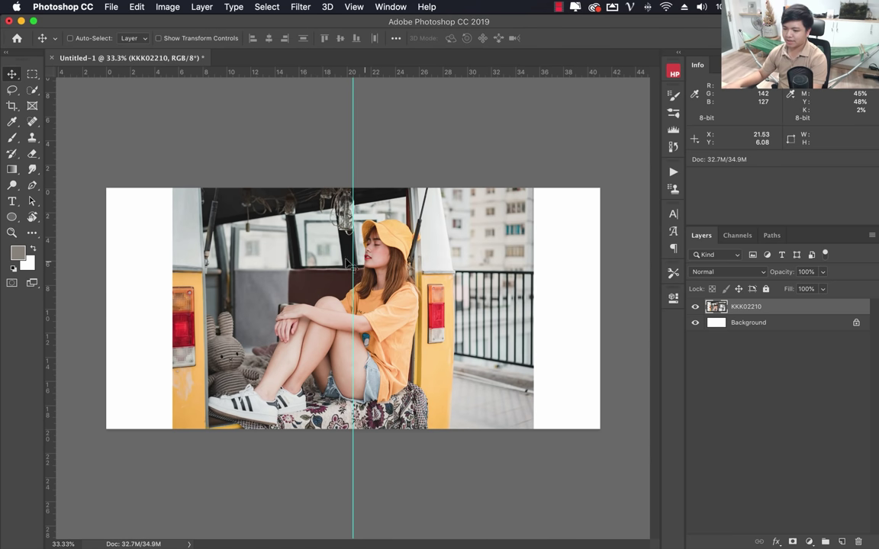
pyautogui.moveTo(341, 285); pyautogui.dragTo(408, 286)
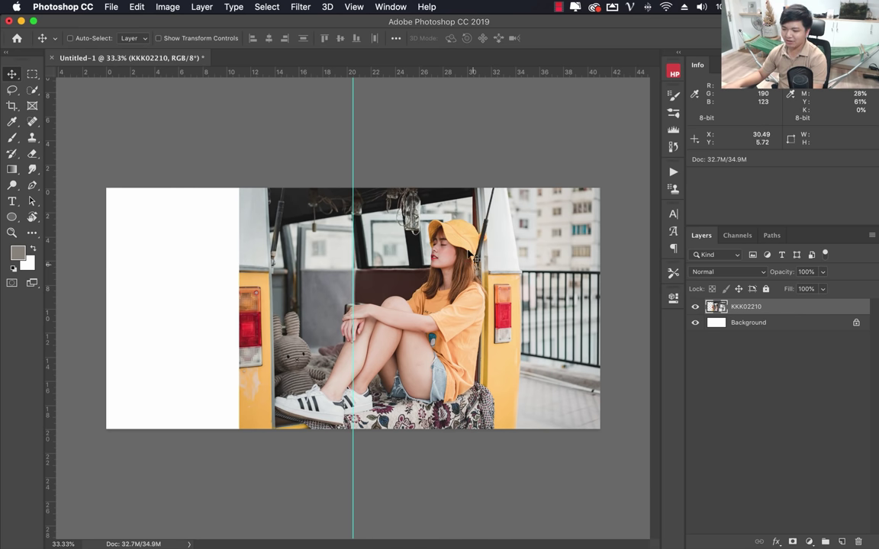
pyautogui.hotkey('ctrl', 't')
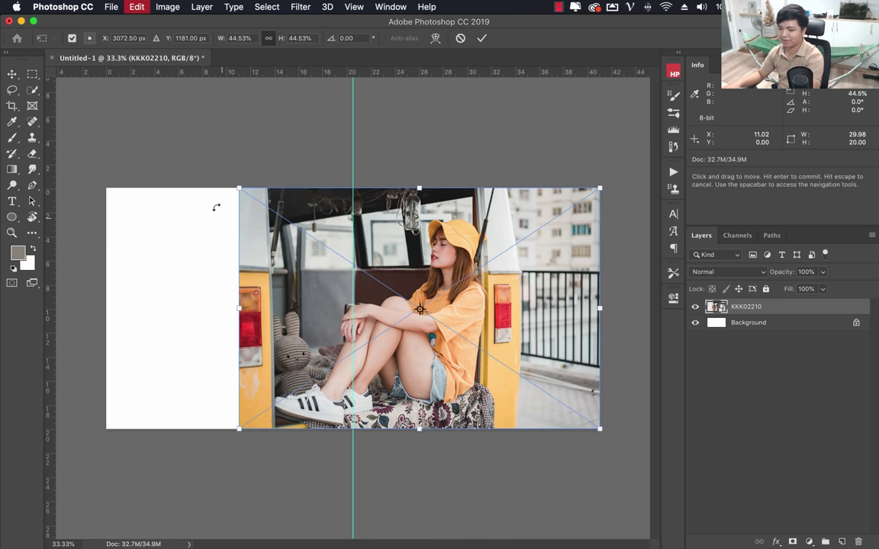
pyautogui.press('Return')
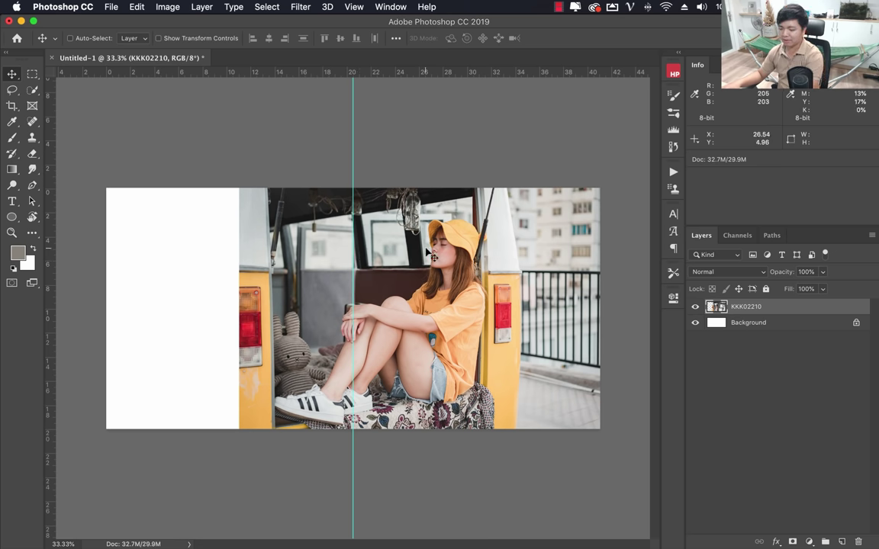
# Free Transform the photo to about 44.5% so it fills the canvas height
pyautogui.click(137, 7)
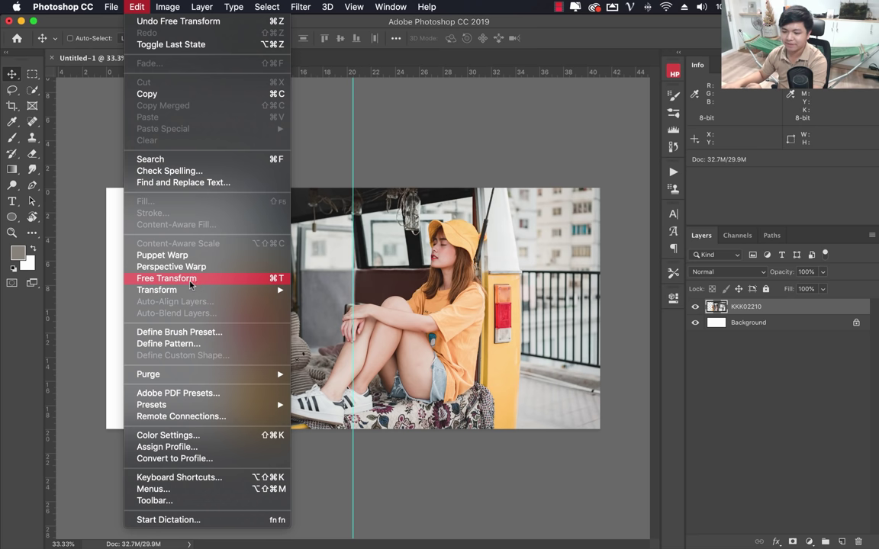
pyautogui.click(249, 282)
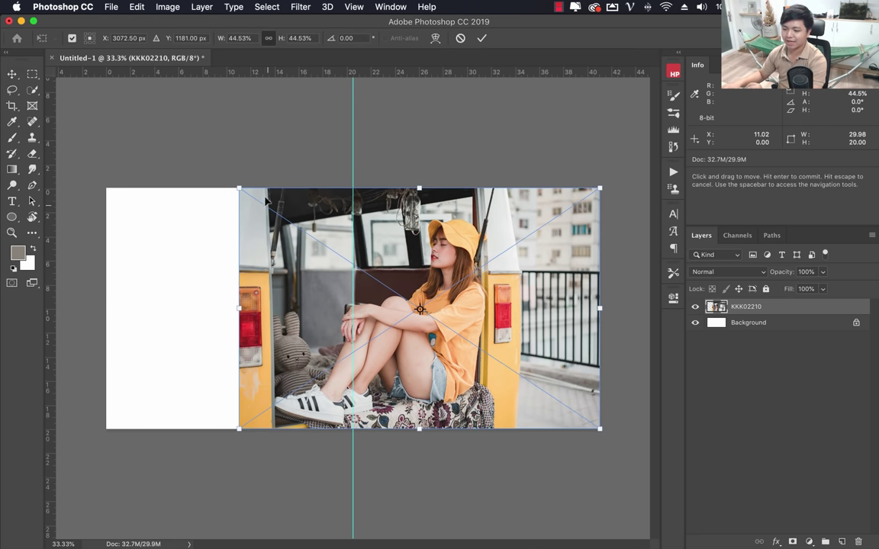
pyautogui.moveTo(237, 187)
pyautogui.mouseDown()
pyautogui.moveTo(113, 150)
pyautogui.moveTo(108, 167)
pyautogui.moveTo(77, 126)
pyautogui.mouseUp()
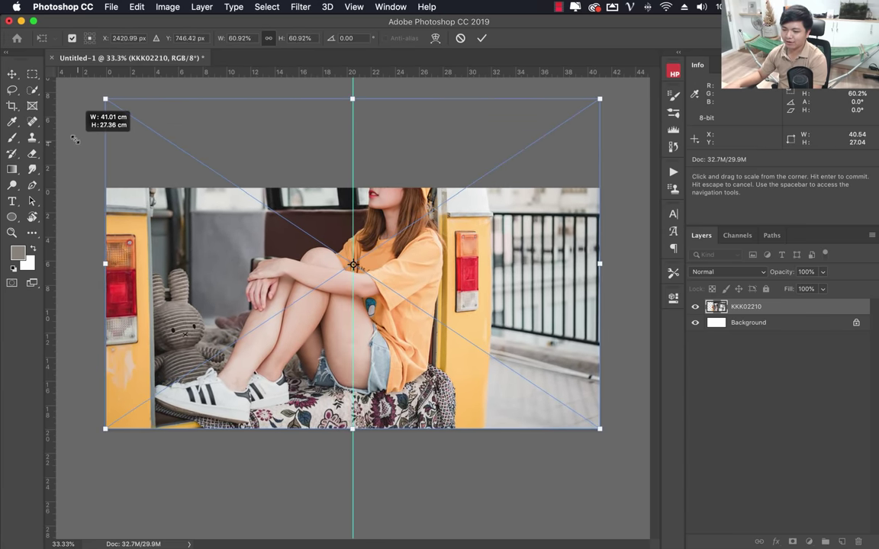
pyautogui.moveTo(432, 272); pyautogui.dragTo(434, 333)
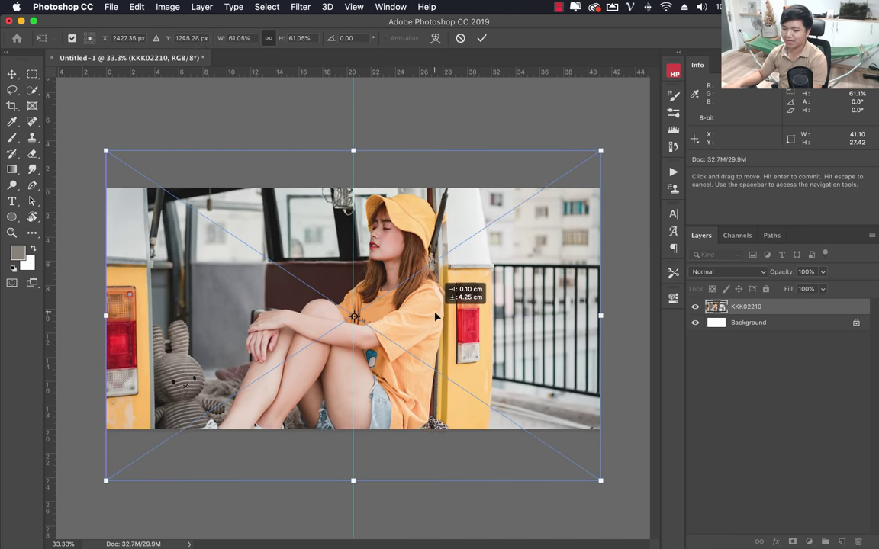
pyautogui.moveTo(106, 159); pyautogui.dragTo(27, 104)
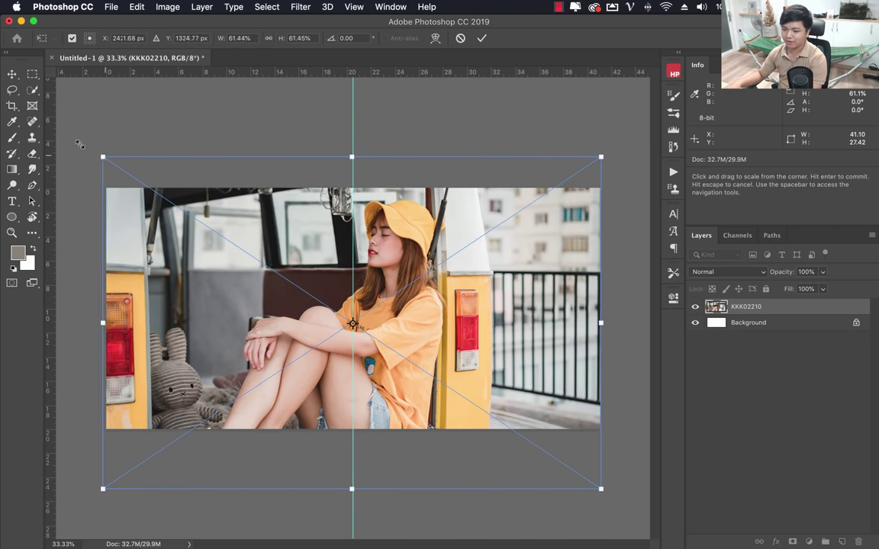
pyautogui.moveTo(410, 283); pyautogui.dragTo(475, 310)
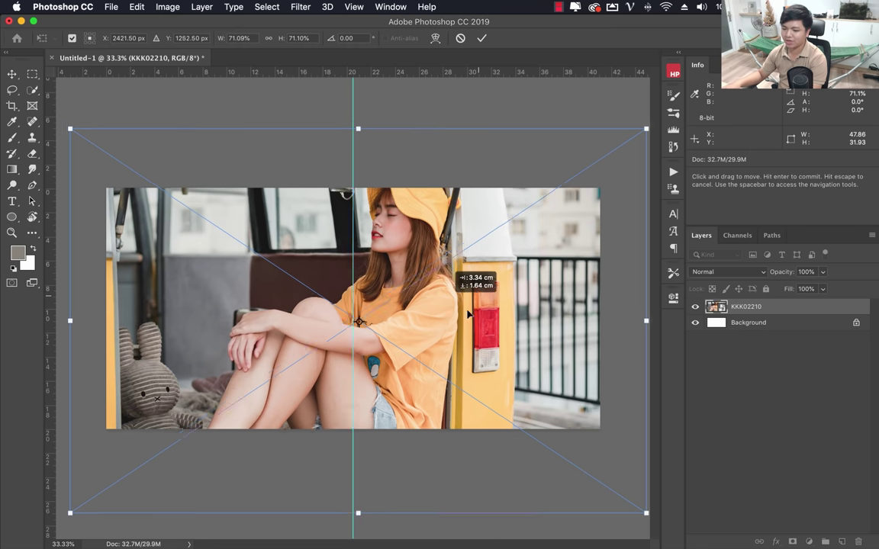
pyautogui.moveTo(96, 135)
pyautogui.mouseDown()
pyautogui.moveTo(220, 270)
pyautogui.moveTo(358, 314)
pyautogui.mouseUp()
pyautogui.moveTo(548, 419)
pyautogui.mouseDown()
pyautogui.moveTo(398, 328)
pyautogui.moveTo(440, 293)
pyautogui.mouseUp()
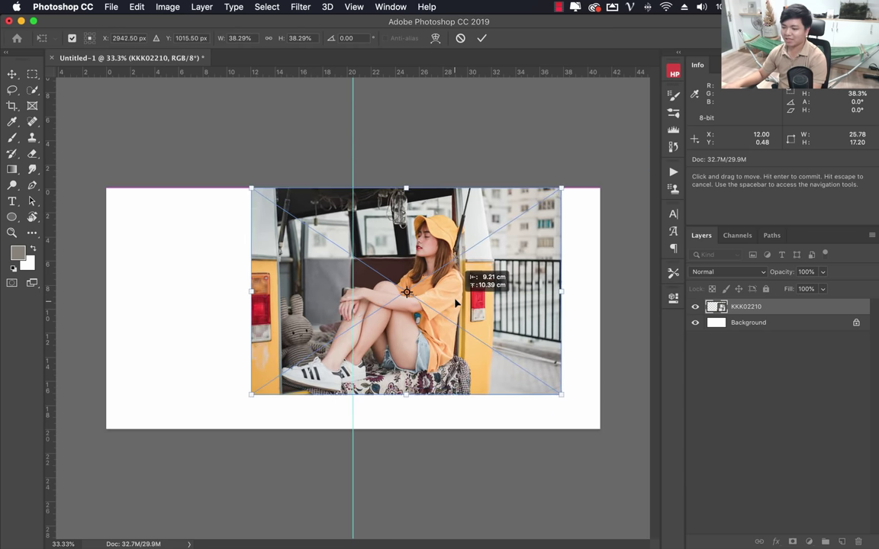
pyautogui.moveTo(254, 395); pyautogui.dragTo(200, 430)
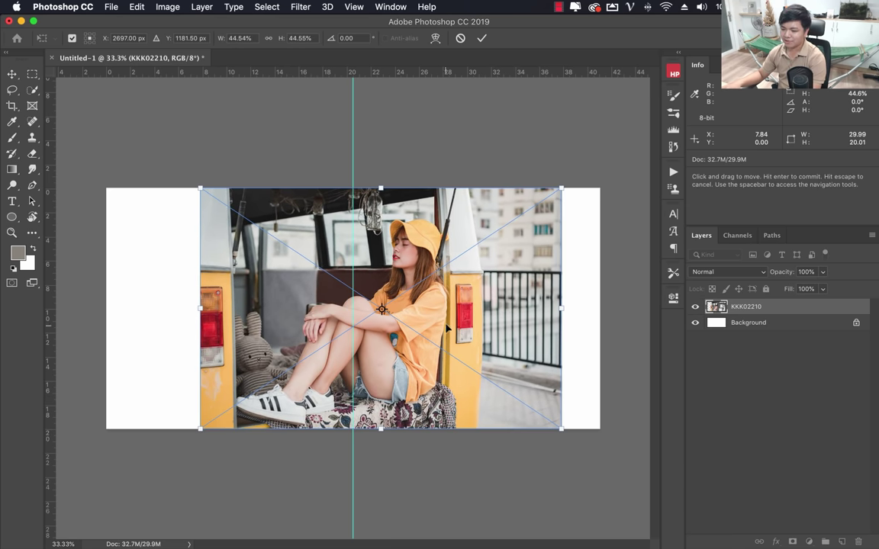
pyautogui.press('Return')
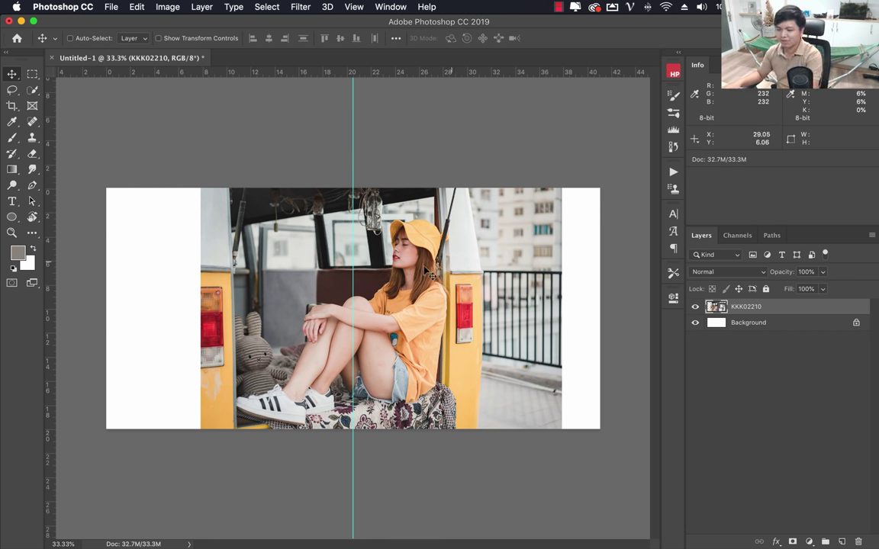
# Flip the KKK02210 photo horizontally and slide it right to the spread's edge
pyautogui.press('super+t')
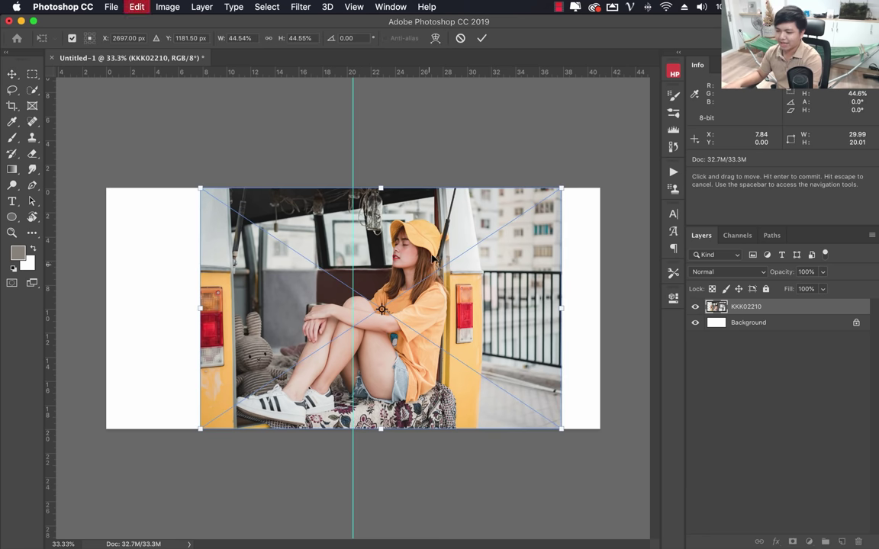
pyautogui.rightClick(428, 246)
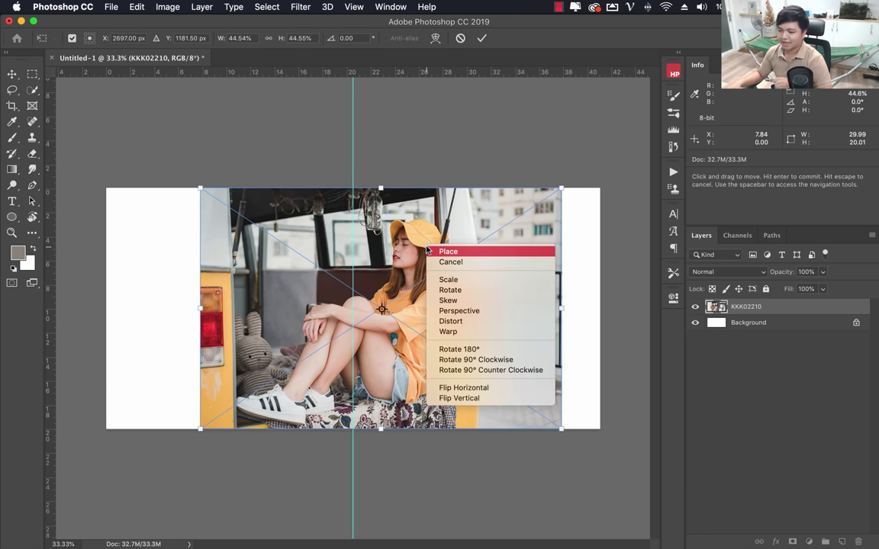
pyautogui.click(486, 389)
pyautogui.moveTo(361, 285); pyautogui.dragTo(414, 287)
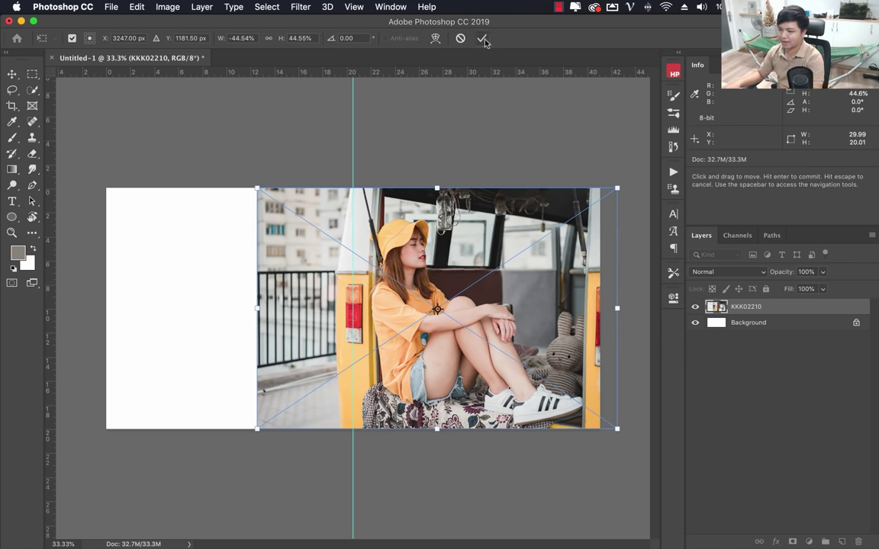
pyautogui.press('Return')
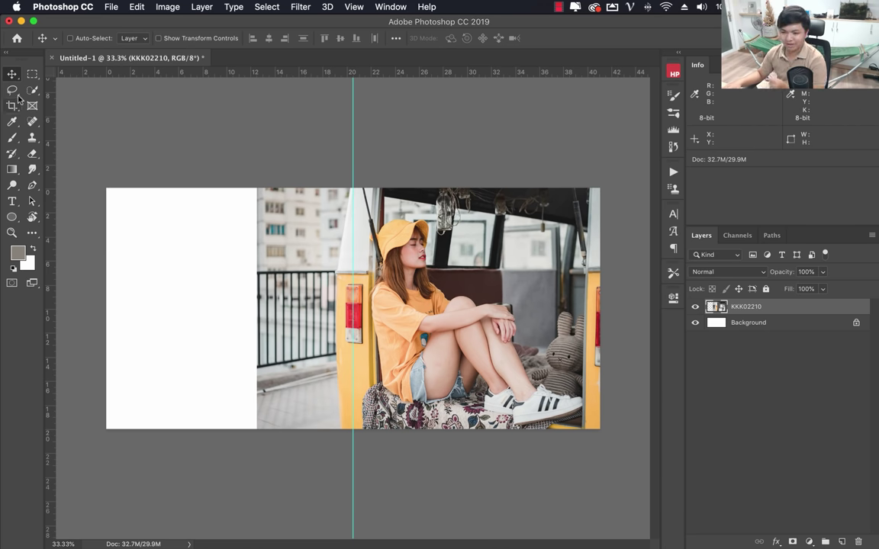
# Rasterize the KKK02210 smart object into a pixel layer via the Layers panel
pyautogui.press('b')
pyautogui.click(415, 278)
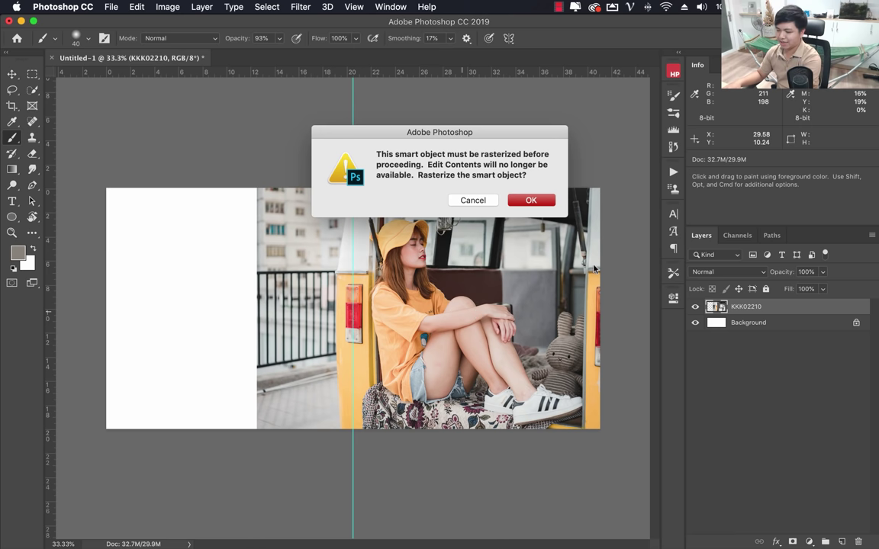
pyautogui.click(484, 203)
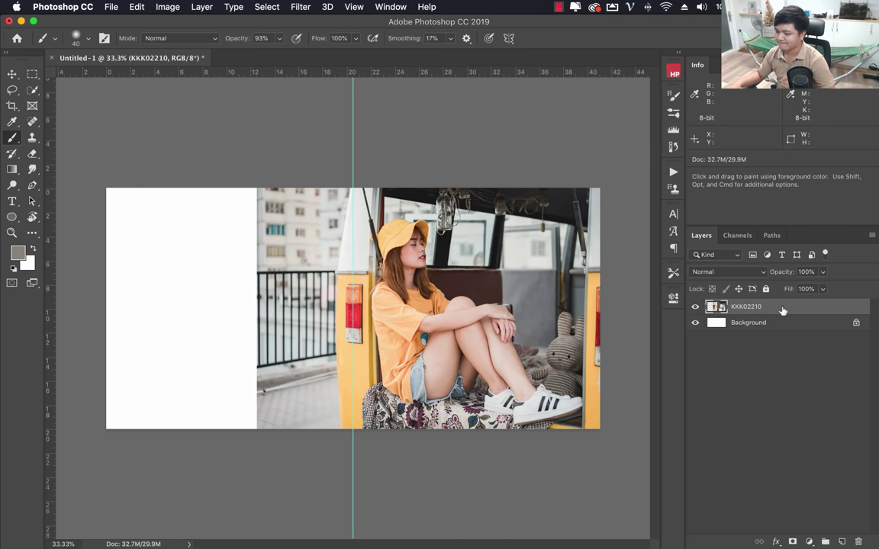
pyautogui.rightClick(784, 309)
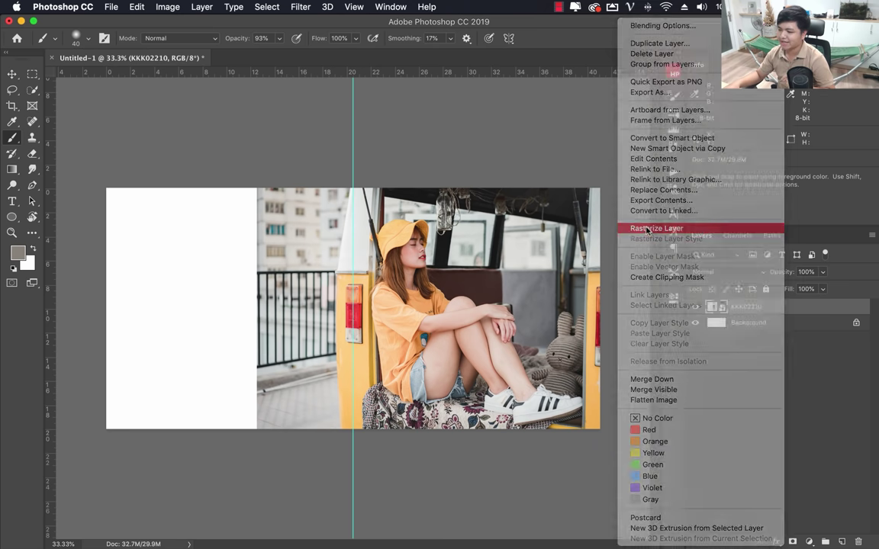
pyautogui.click(697, 229)
pyautogui.click(699, 308)
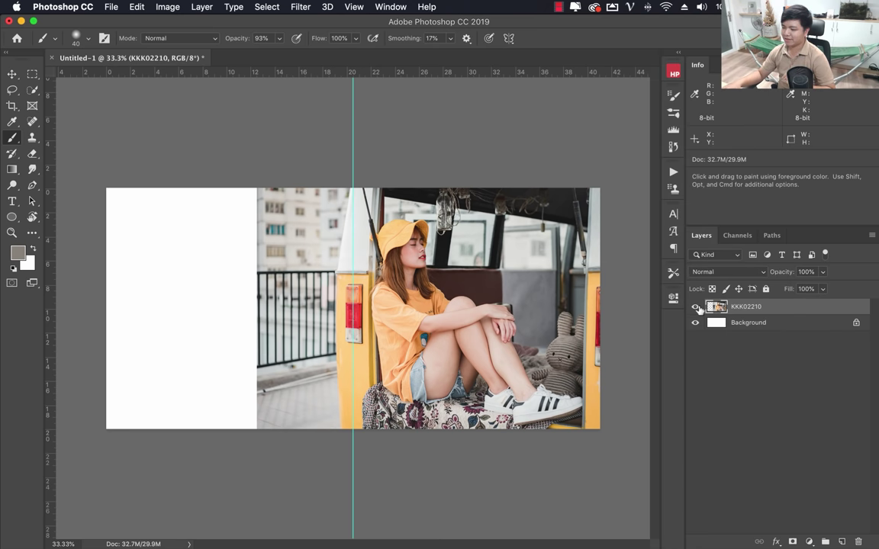
pyautogui.click(31, 74)
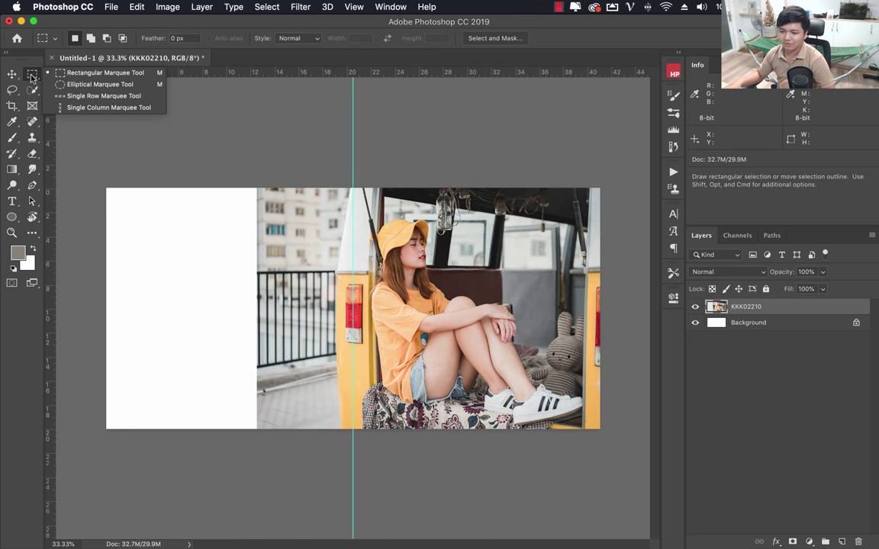
# Select the railing strip on the photo's left with a rectangular marquee
pyautogui.click(81, 74)
pyautogui.moveTo(192, 159)
pyautogui.mouseDown()
pyautogui.moveTo(311, 420)
pyautogui.moveTo(330, 427)
pyautogui.mouseUp()
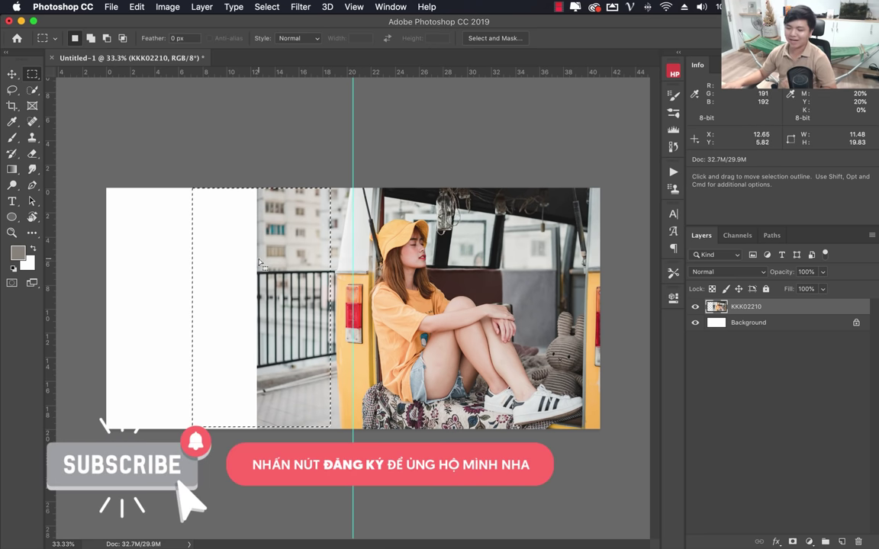
pyautogui.click(264, 159)
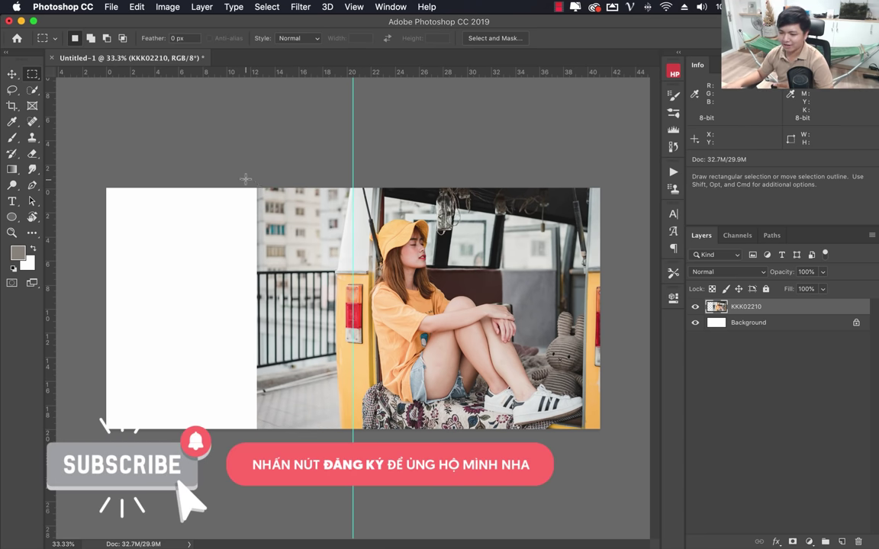
pyautogui.moveTo(246, 188); pyautogui.dragTo(331, 428)
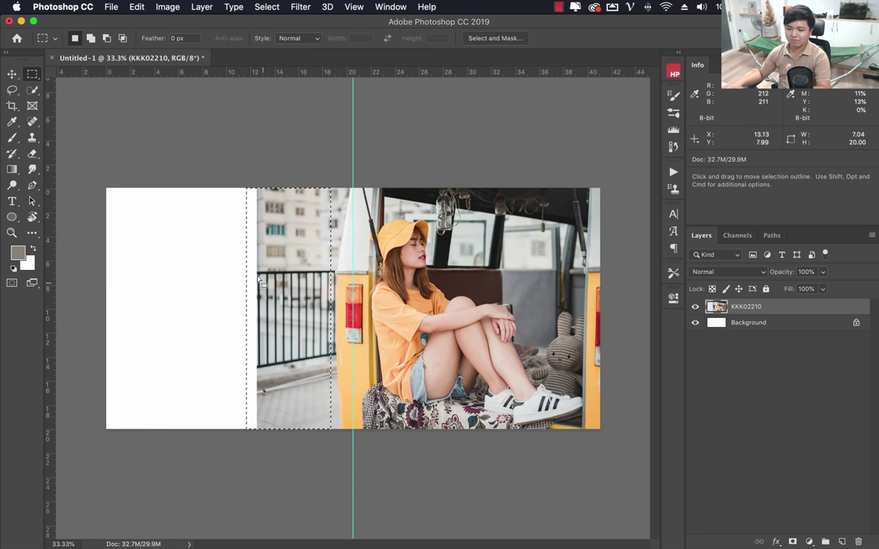
# Content-Aware Scale the strip left to the canvas edge, then deselect
pyautogui.click(137, 7)
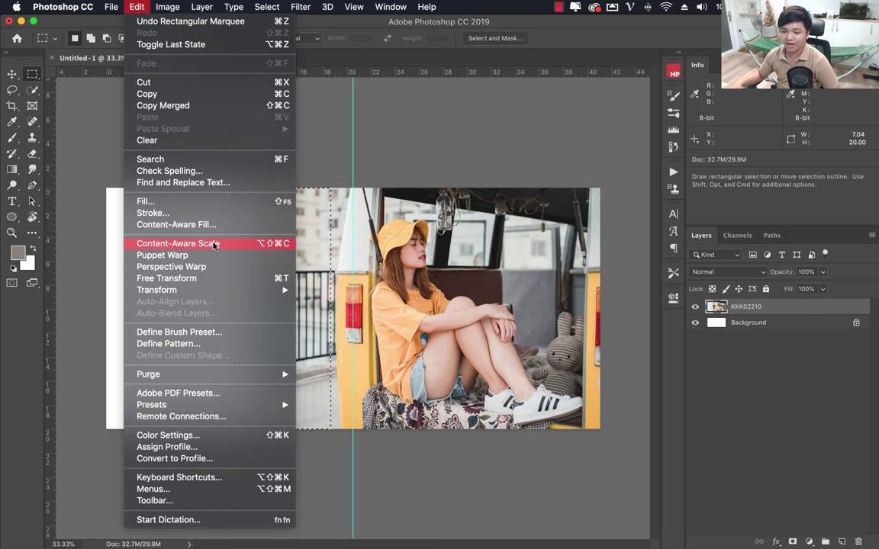
pyautogui.click(243, 251)
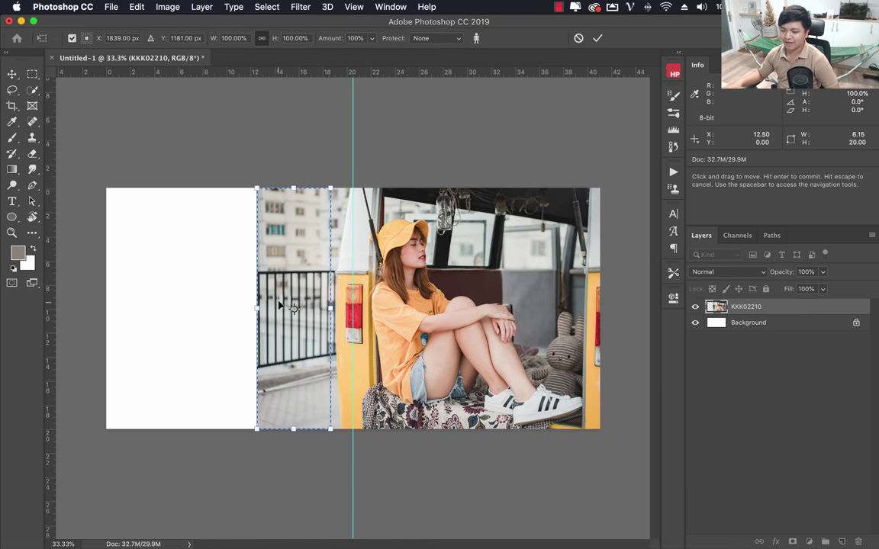
pyautogui.moveTo(241, 305); pyautogui.dragTo(106, 303)
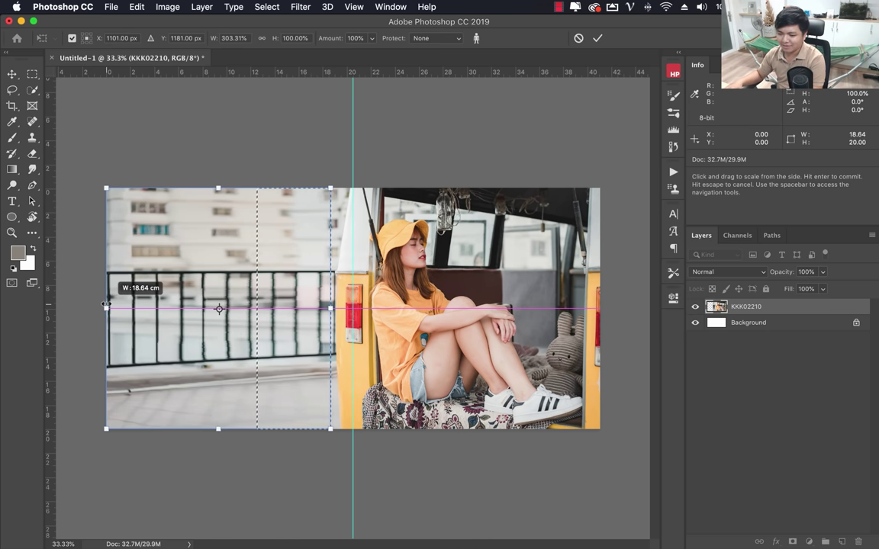
pyautogui.press('Return')
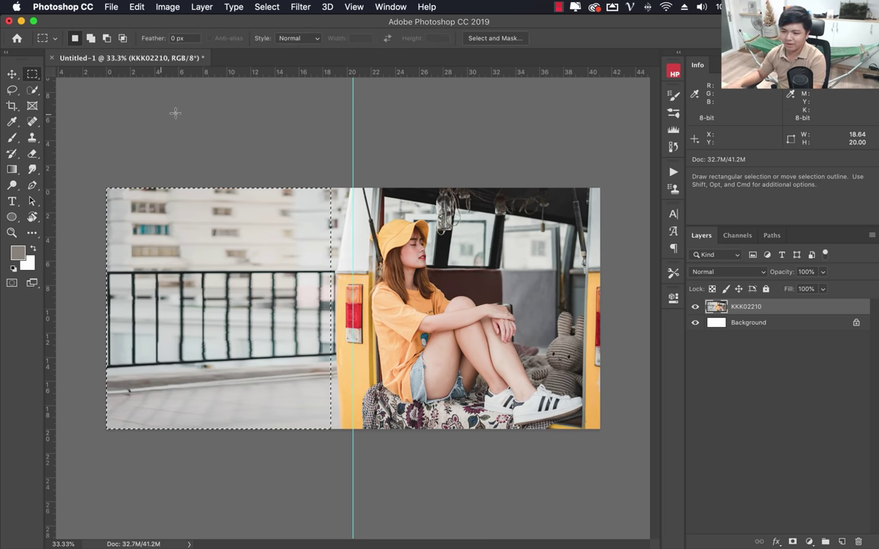
pyautogui.click(260, 8)
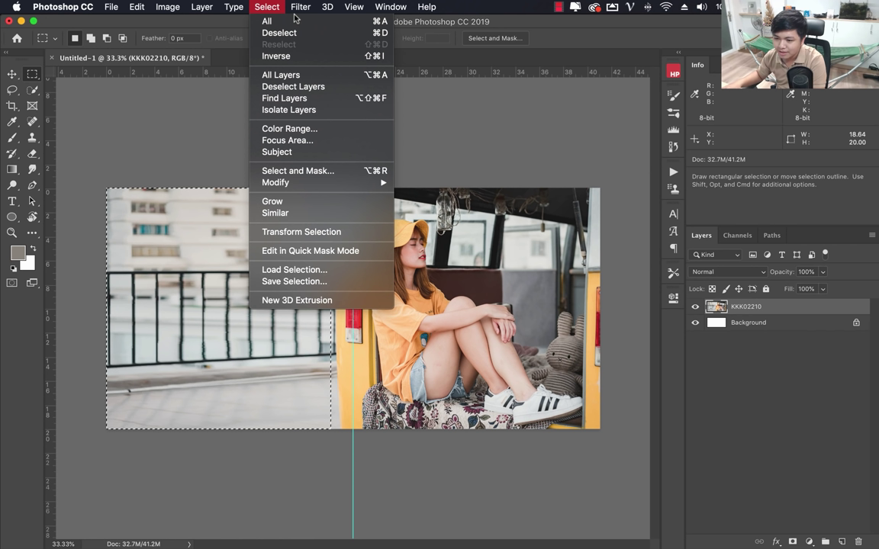
pyautogui.click(347, 33)
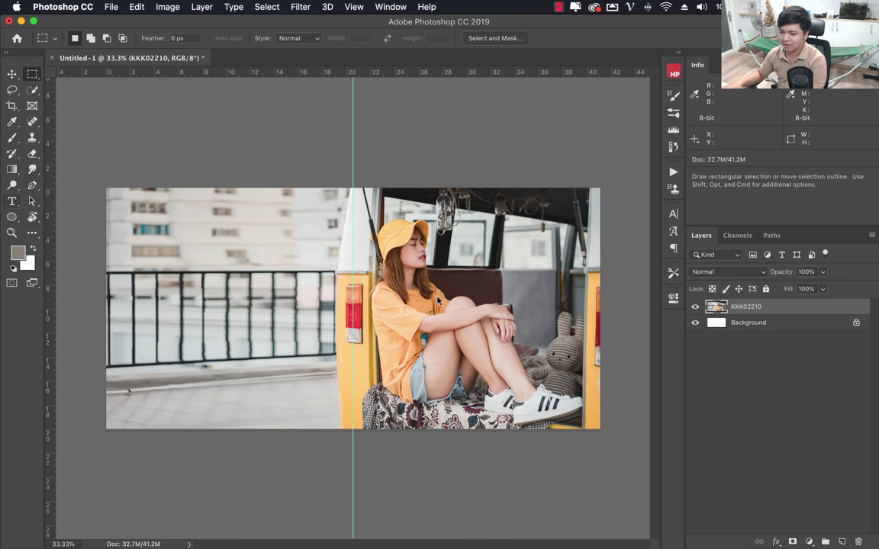
# Discard an empty text layer and set the type font to UTM A&S Signwriter
pyautogui.press('t')
pyautogui.click(235, 304)
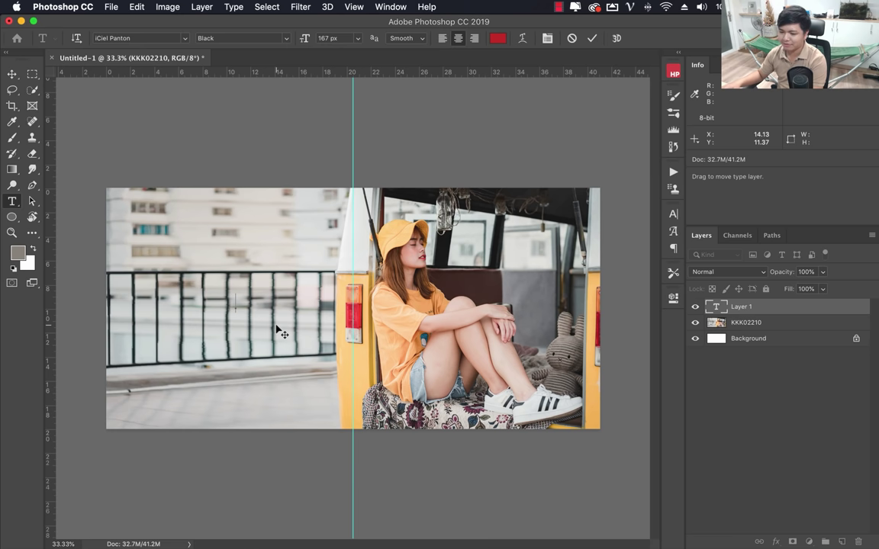
pyautogui.click(776, 308)
pyautogui.press('BackSpace')
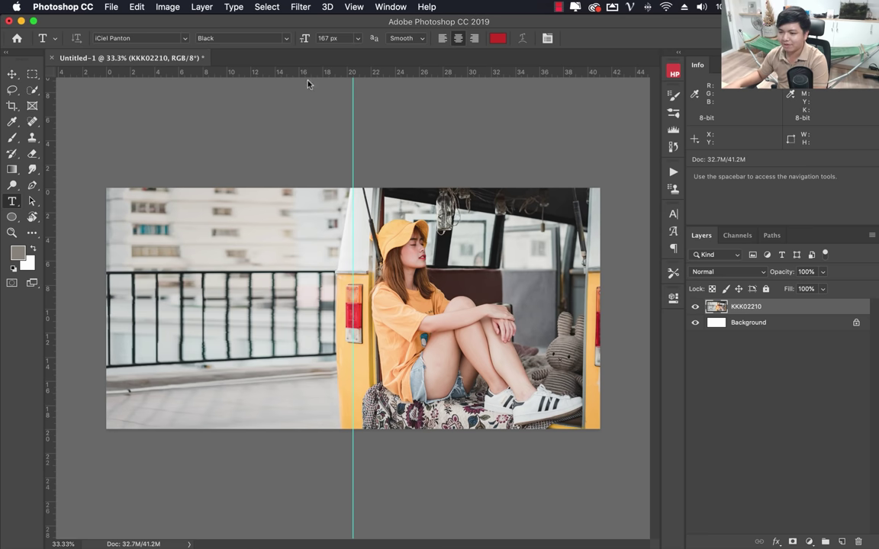
pyautogui.click(185, 38)
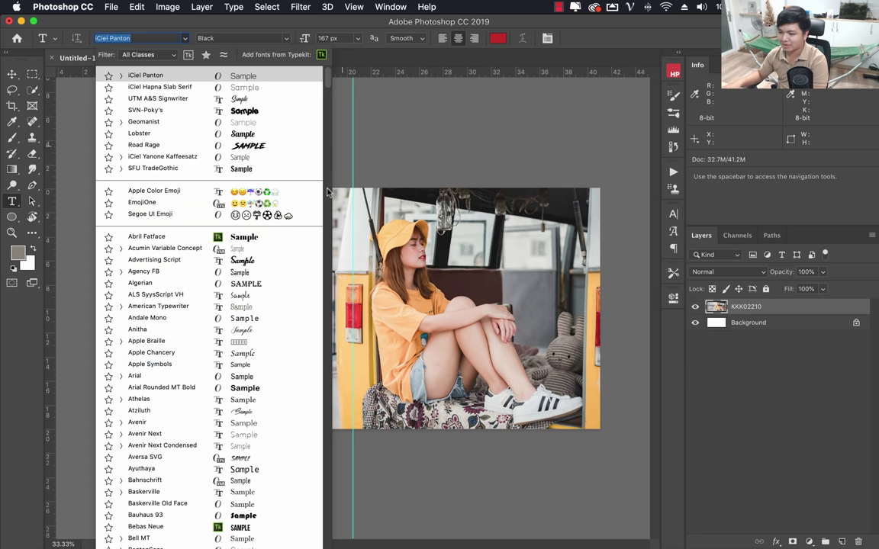
pyautogui.click(212, 98)
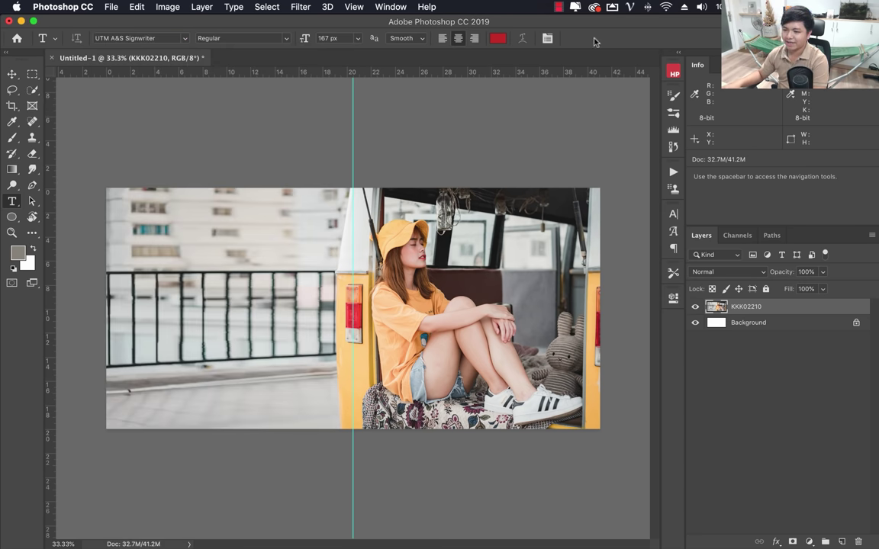
# Change the text colour from red to orange e4a223
pyautogui.click(498, 38)
pyautogui.moveTo(438, 199)
pyautogui.mouseDown()
pyautogui.moveTo(406, 294)
pyautogui.moveTo(417, 300)
pyautogui.mouseUp()
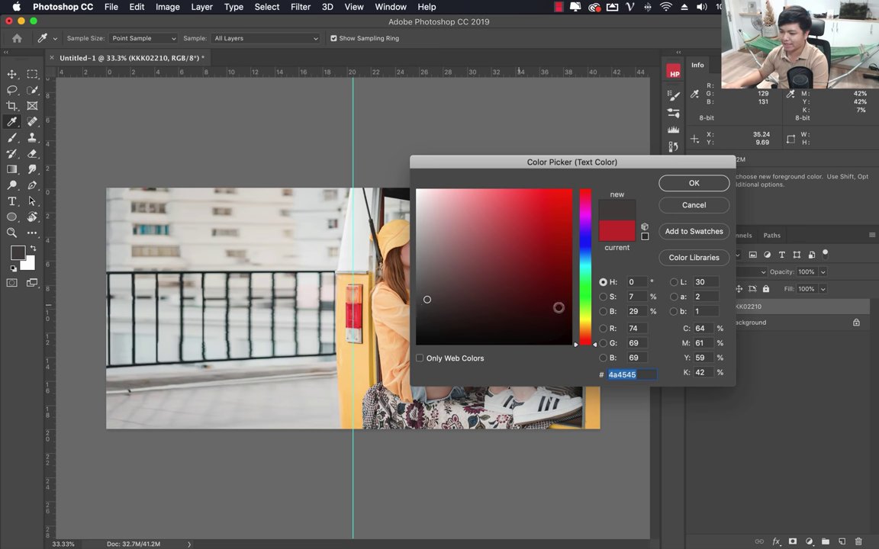
pyautogui.moveTo(591, 344); pyautogui.dragTo(592, 329)
pyautogui.moveTo(563, 209); pyautogui.dragTo(548, 205)
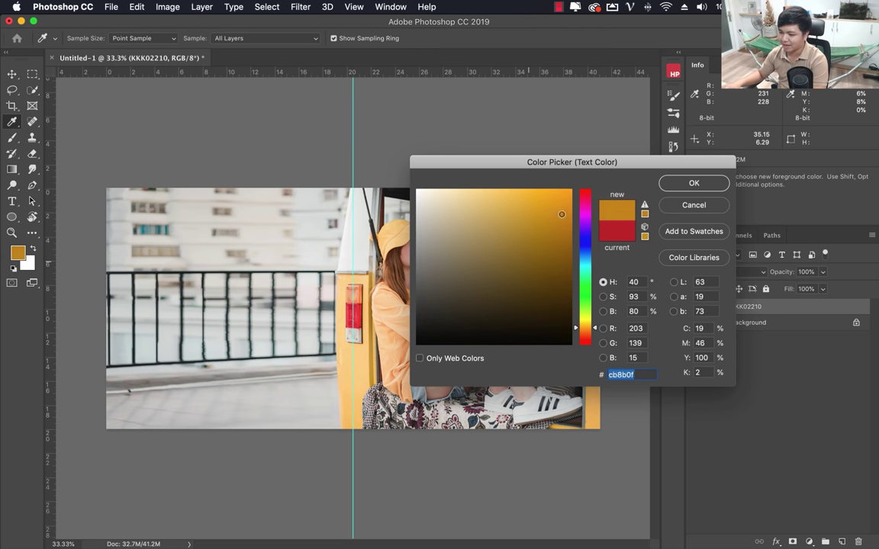
pyautogui.click(694, 185)
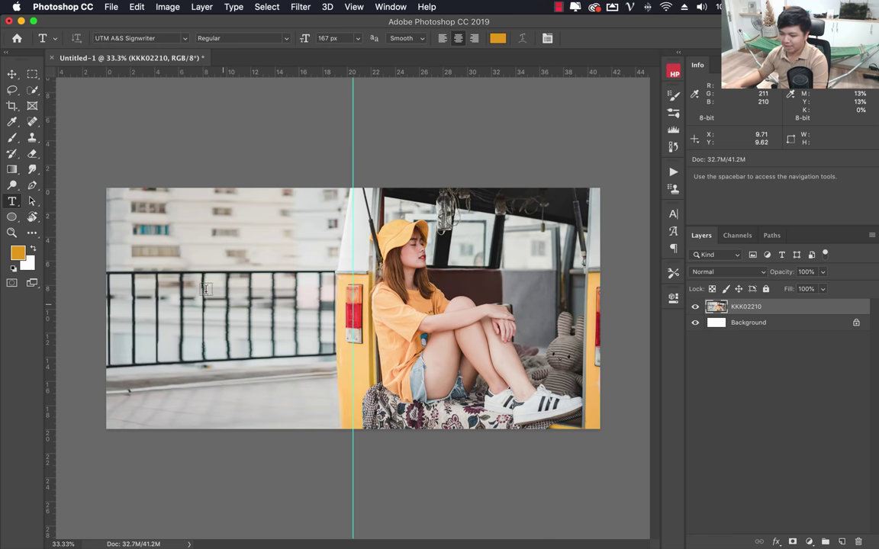
# Type 'Hanh' on the left page and set its letter tracking to 0
pyautogui.click(196, 266)
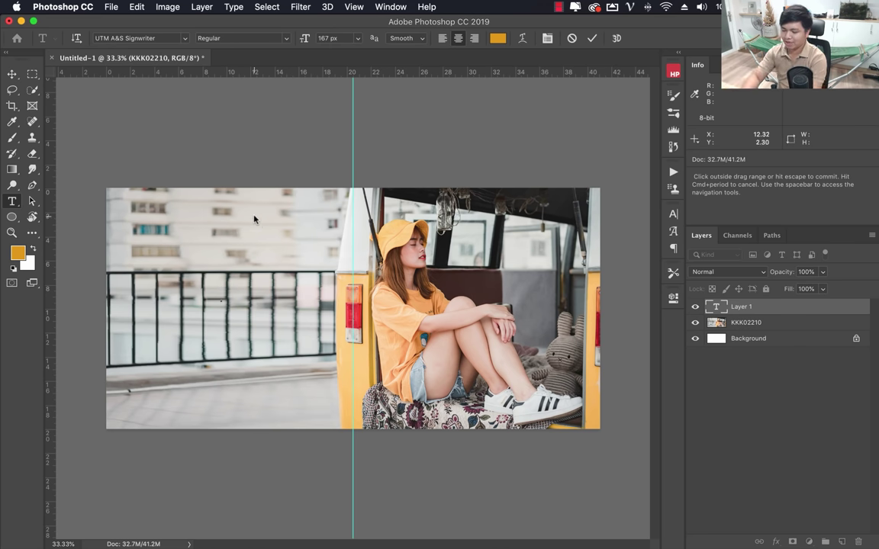
pyautogui.write('Hanh')
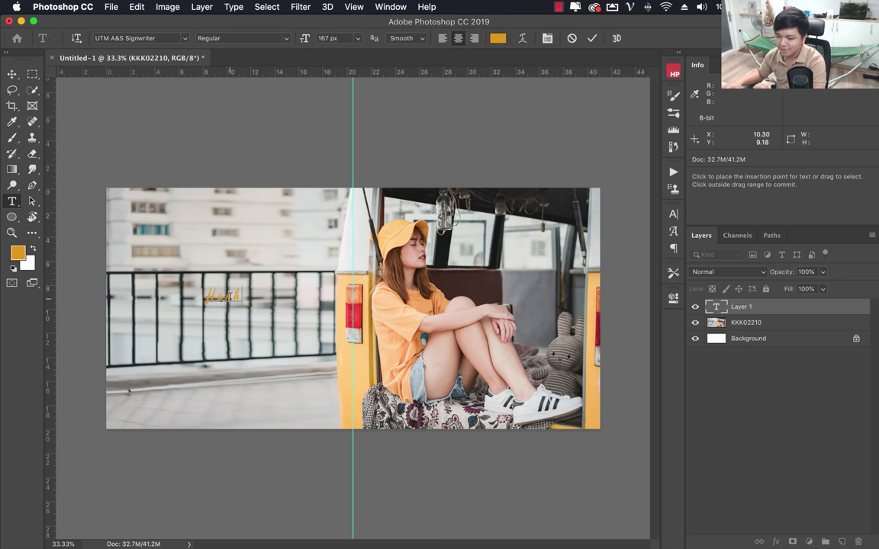
pyautogui.press('super+a')
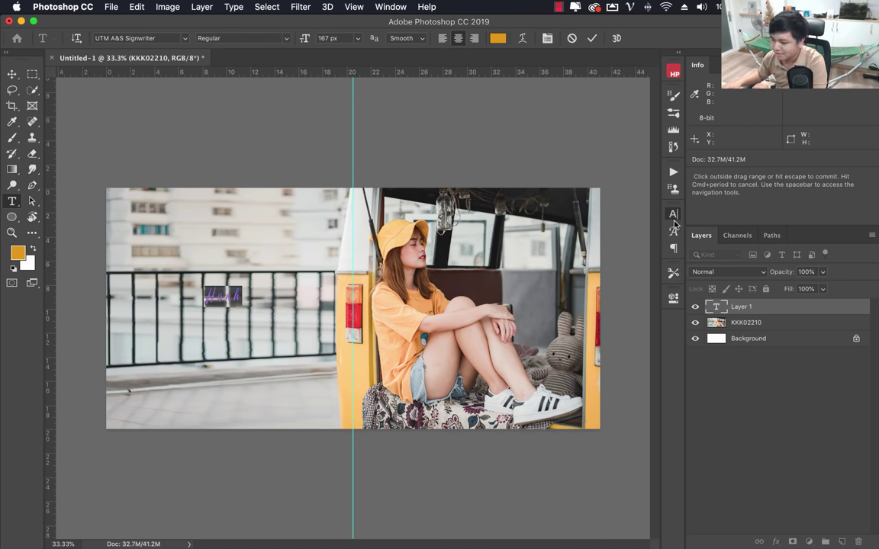
pyautogui.click(674, 220)
pyautogui.click(650, 264)
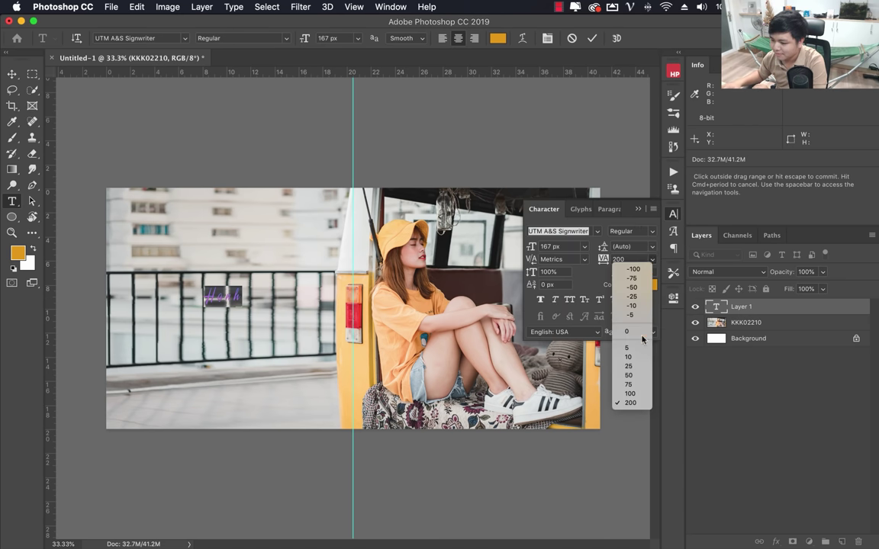
pyautogui.click(628, 328)
pyautogui.click(638, 209)
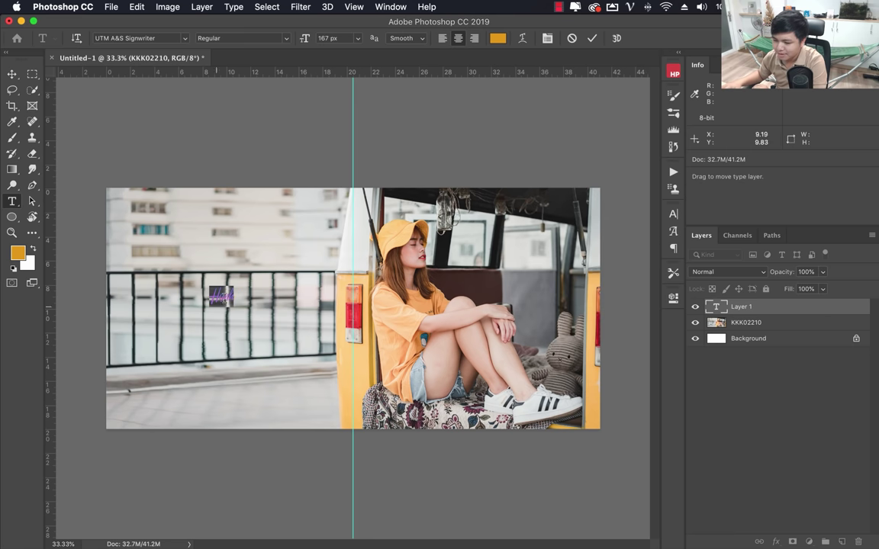
pyautogui.click(200, 266)
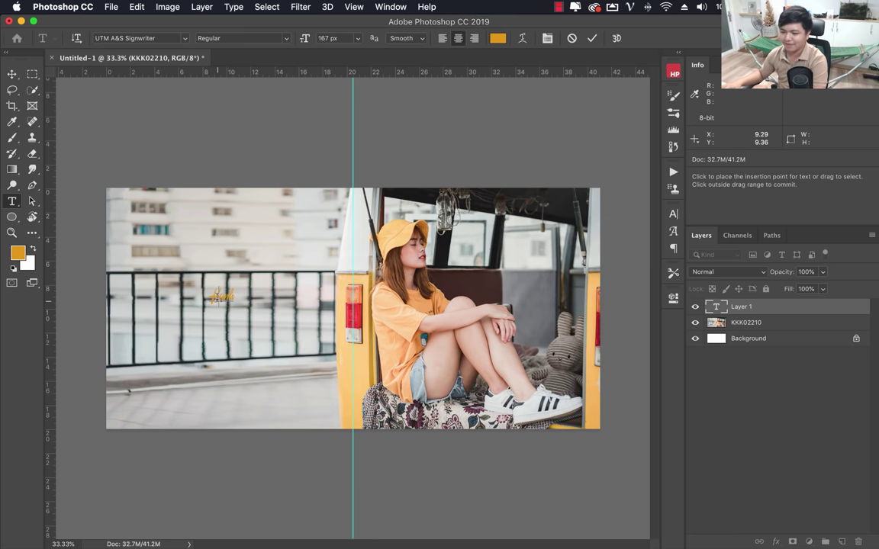
# Scale the Hạnh title up to about 362%
pyautogui.click(12, 74)
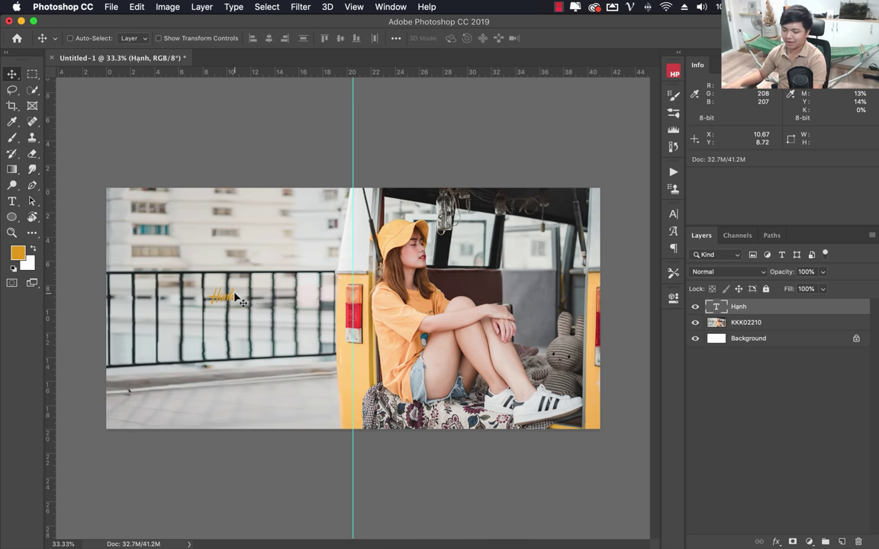
pyautogui.hotkey('ctrl', 't')
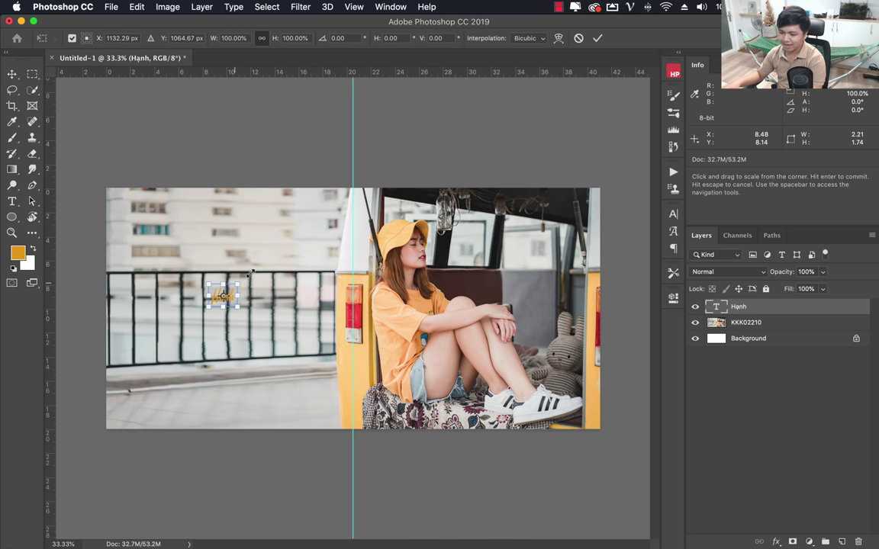
pyautogui.moveTo(236, 287)
pyautogui.mouseDown()
pyautogui.moveTo(298, 251)
pyautogui.moveTo(278, 264)
pyautogui.mouseUp()
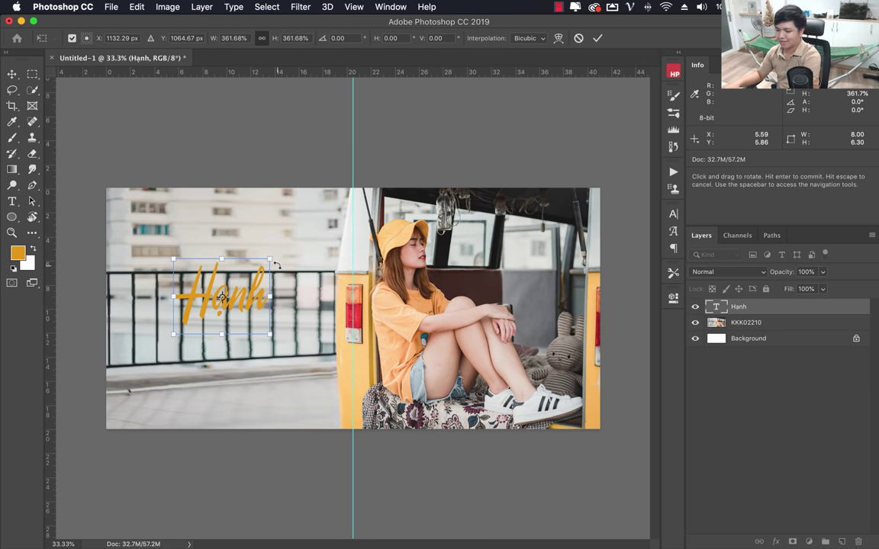
pyautogui.press('Return')
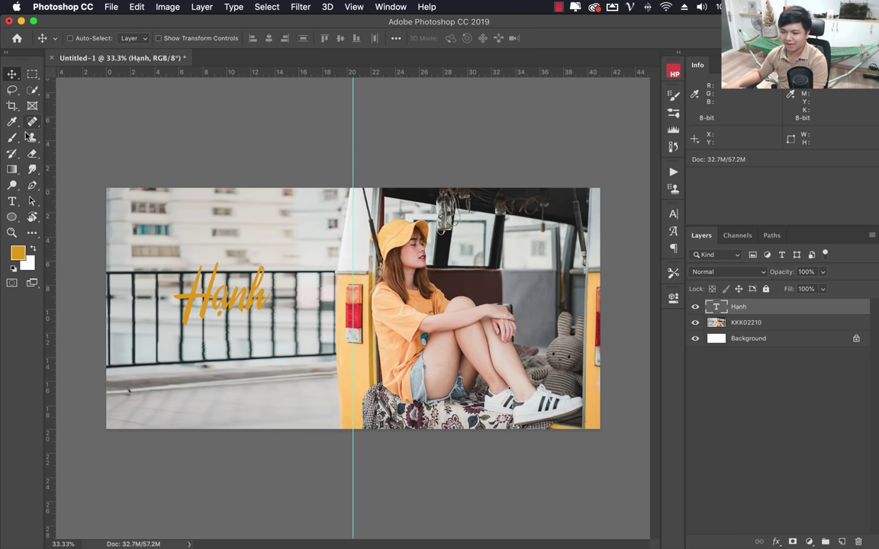
# Add a smaller 'photobook' text line below the Hạnh title
pyautogui.click(11, 201)
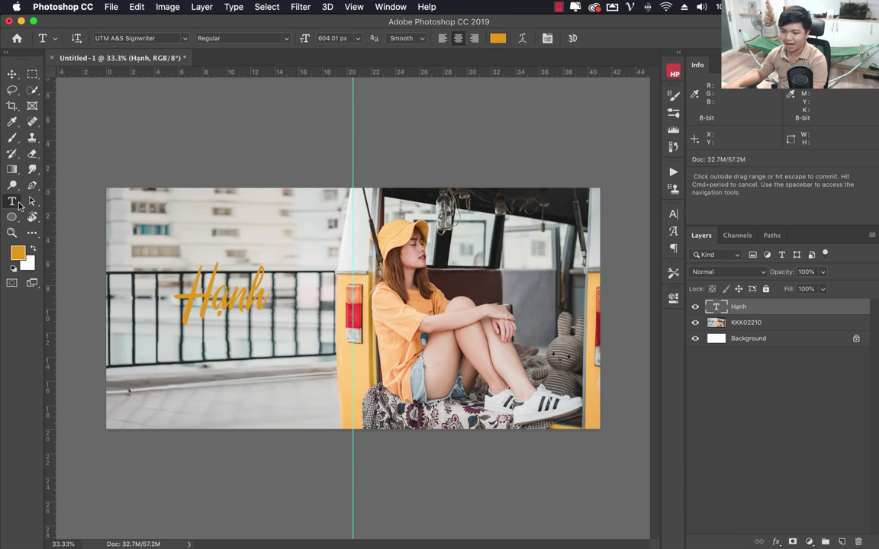
pyautogui.click(201, 347)
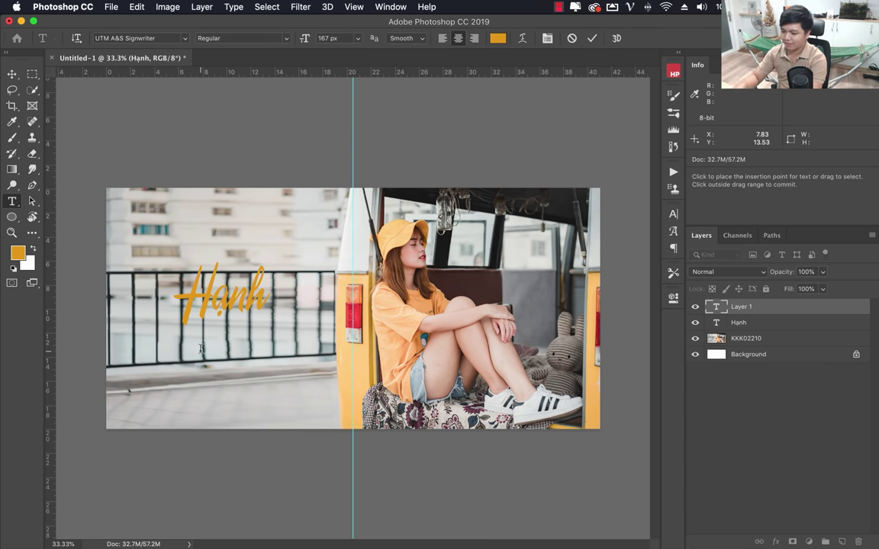
pyautogui.write('phúbook')
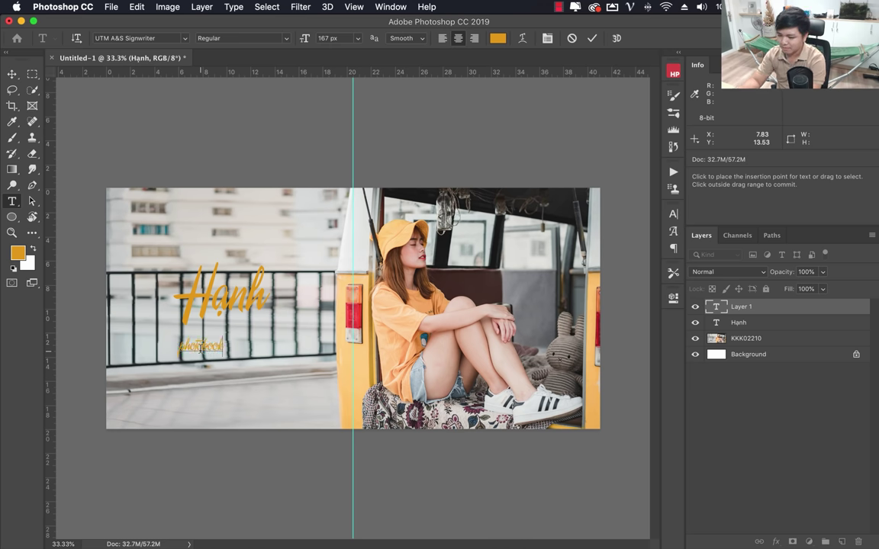
pyautogui.click(787, 297)
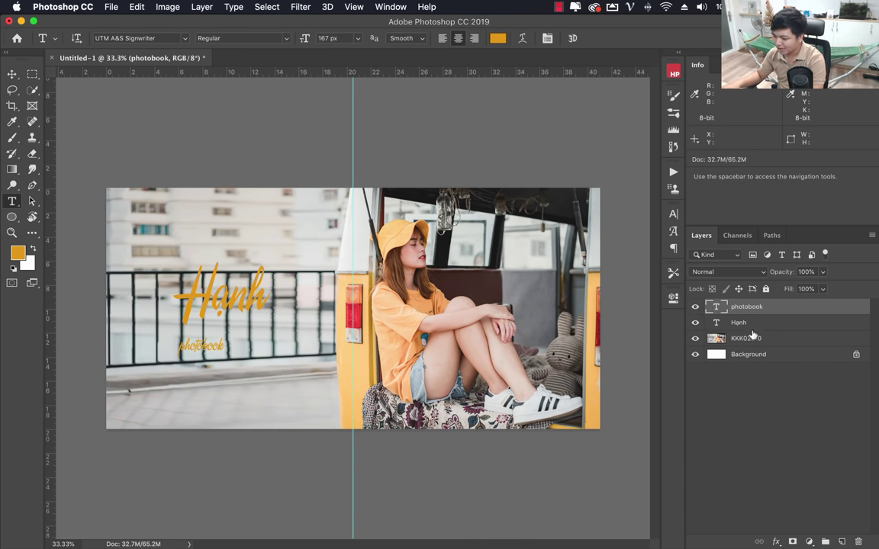
# Toggle each layer's visibility to check the text, then select the photobook layer
pyautogui.click(695, 339)
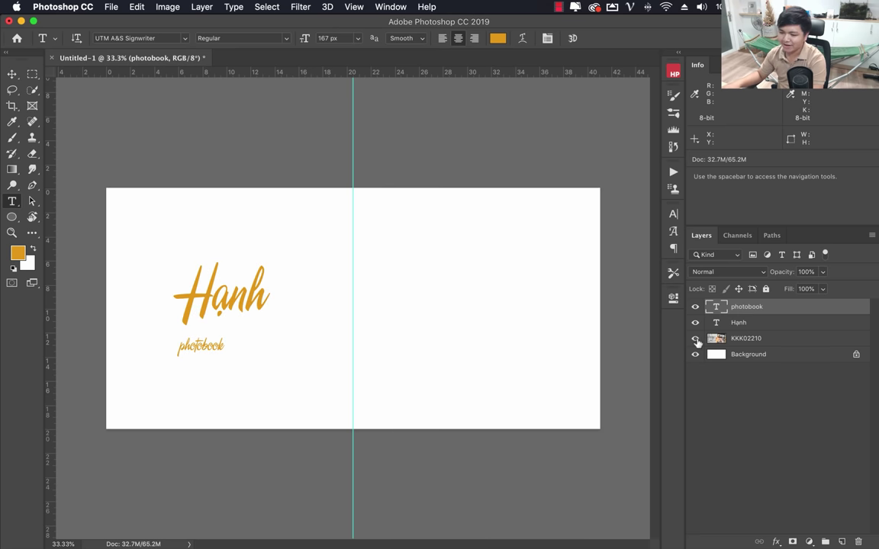
pyautogui.click(695, 338)
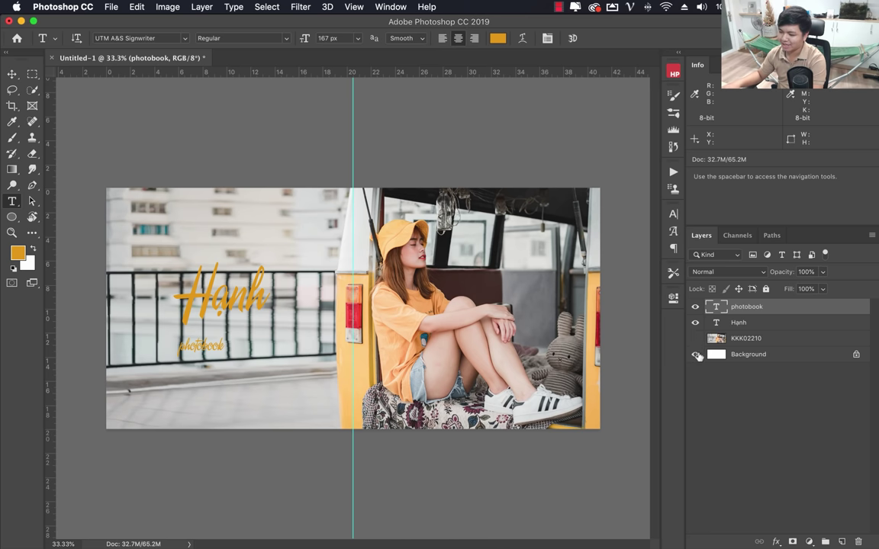
pyautogui.click(695, 355)
pyautogui.click(695, 354)
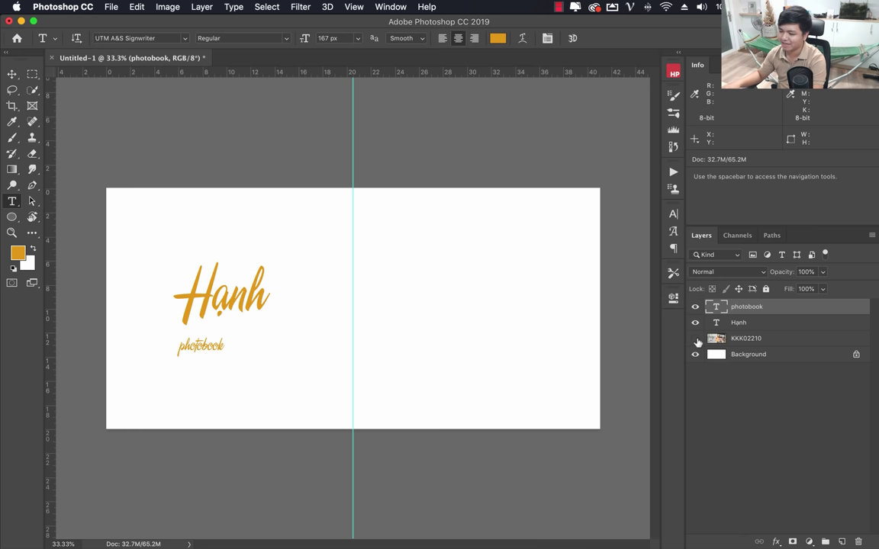
pyautogui.click(695, 339)
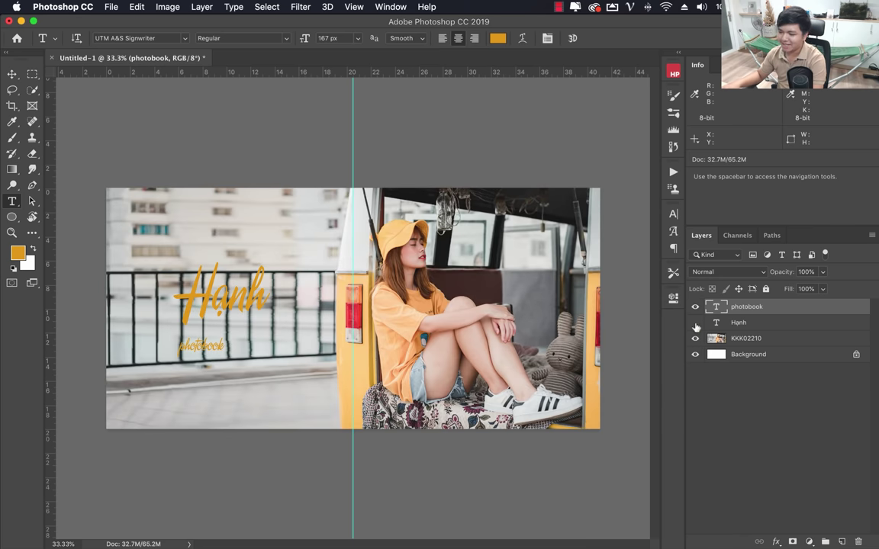
pyautogui.click(695, 324)
pyautogui.click(695, 307)
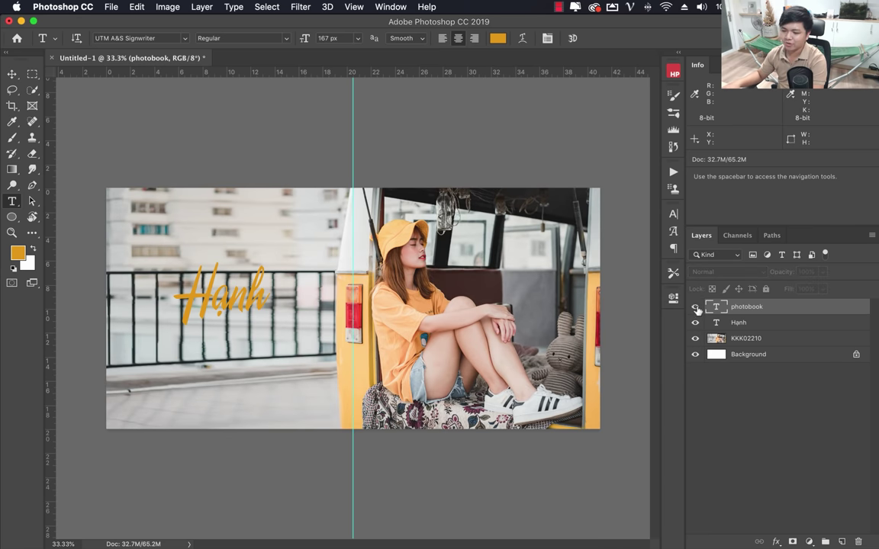
pyautogui.click(17, 75)
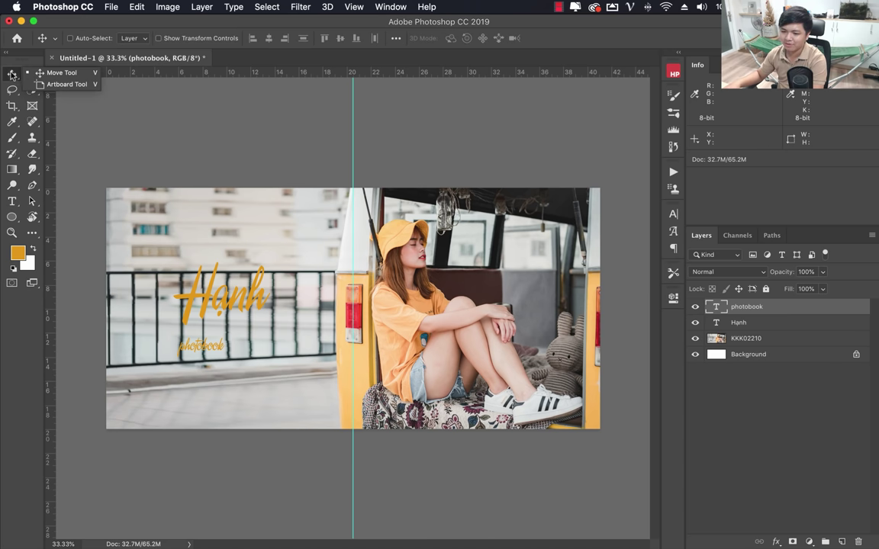
pyautogui.click(58, 73)
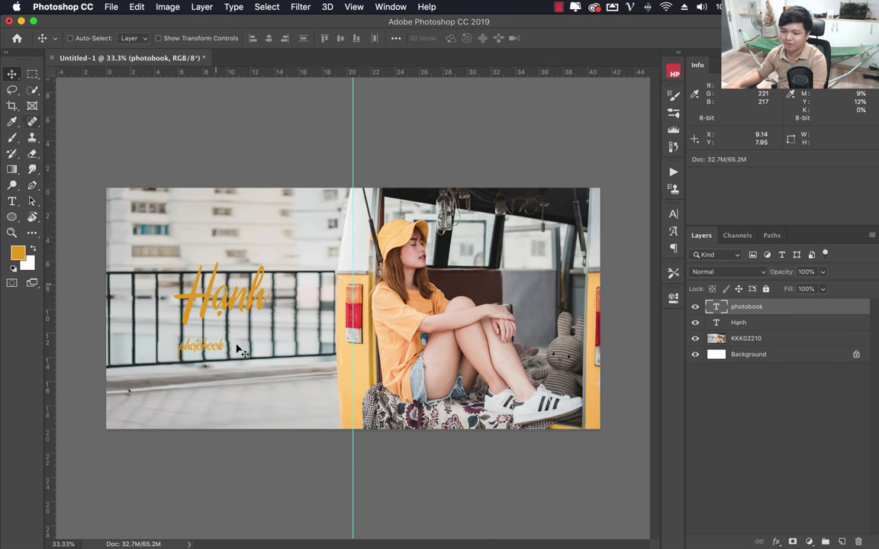
pyautogui.click(763, 322)
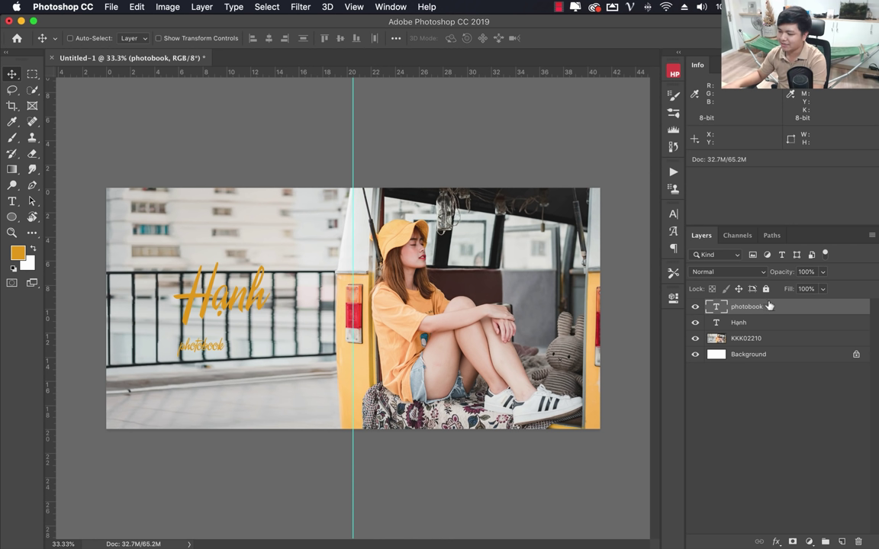
# Butt the 'photobook' line against the Hạnh title and nudge both together over the railing
pyautogui.moveTo(221, 342); pyautogui.dragTo(264, 318)
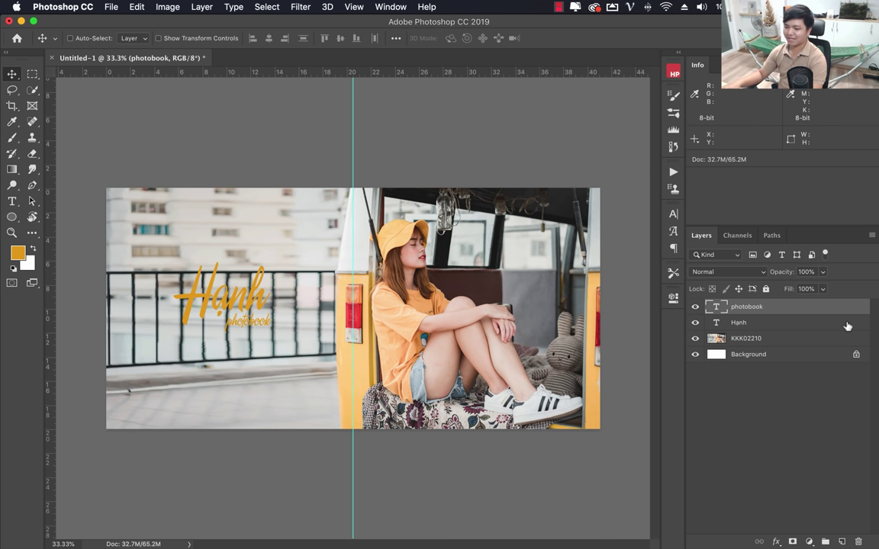
pyautogui.keyDown('shift'); pyautogui.click(777, 327); pyautogui.keyUp('shift')
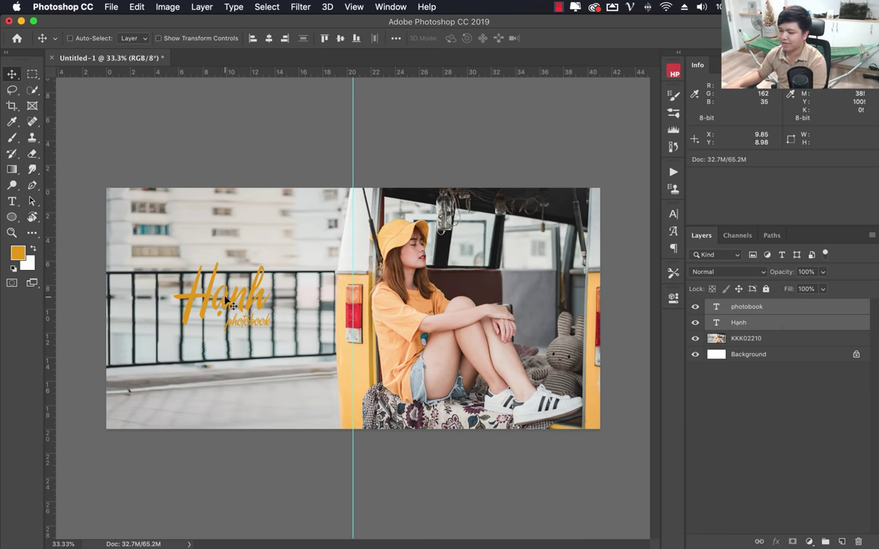
pyautogui.moveTo(243, 294)
pyautogui.mouseDown()
pyautogui.moveTo(240, 309)
pyautogui.moveTo(204, 308)
pyautogui.moveTo(249, 246)
pyautogui.moveTo(557, 233)
pyautogui.moveTo(334, 275)
pyautogui.moveTo(263, 307)
pyautogui.moveTo(232, 308)
pyautogui.mouseUp()
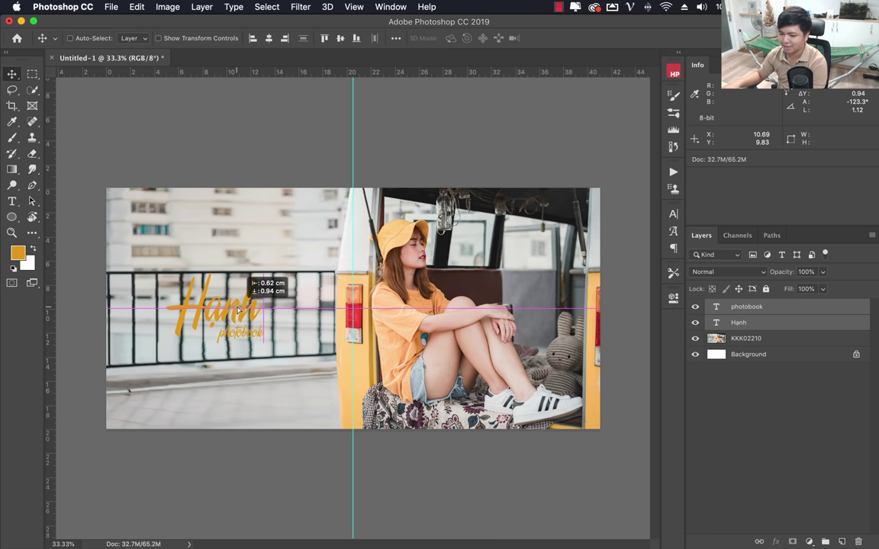
pyautogui.moveTo(231, 310); pyautogui.dragTo(240, 301)
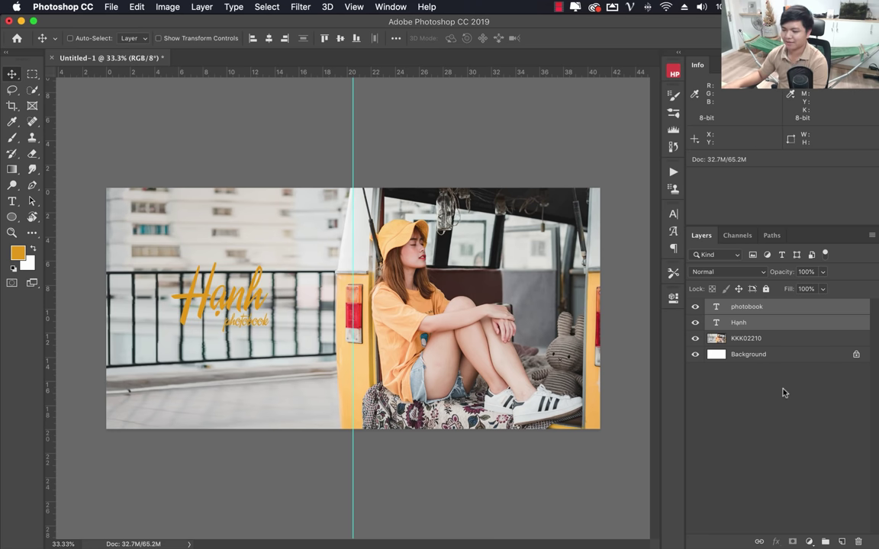
pyautogui.click(744, 323)
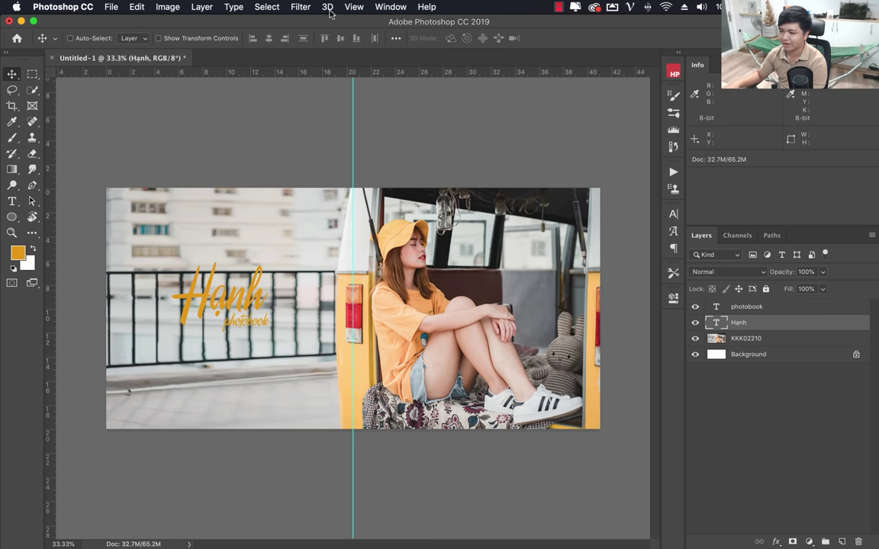
pyautogui.click(389, 7)
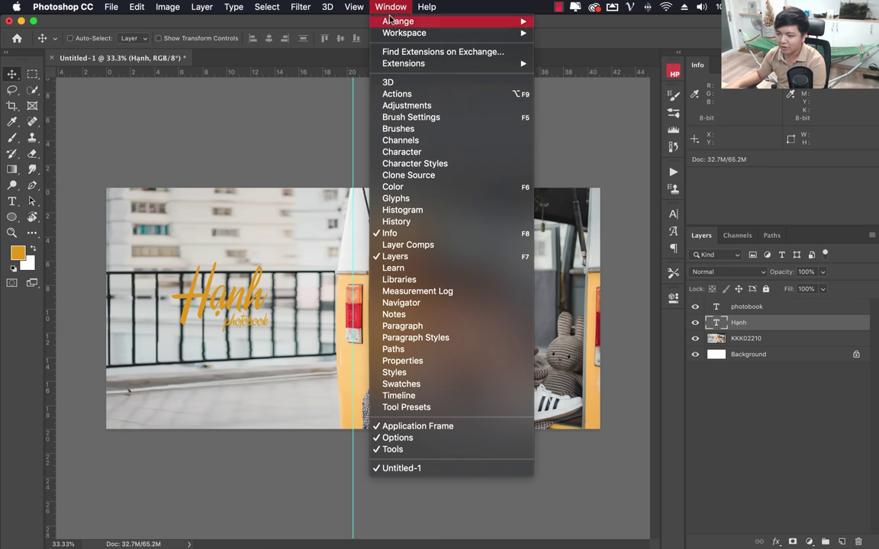
# Change the Hạnh title colour to white (ffffff) after trying colours sampled from the photo
pyautogui.click(437, 361)
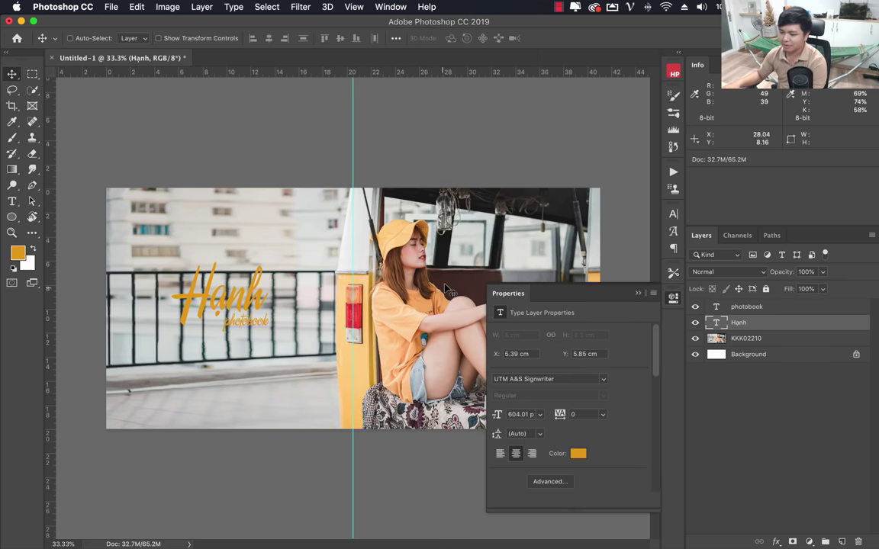
pyautogui.click(577, 455)
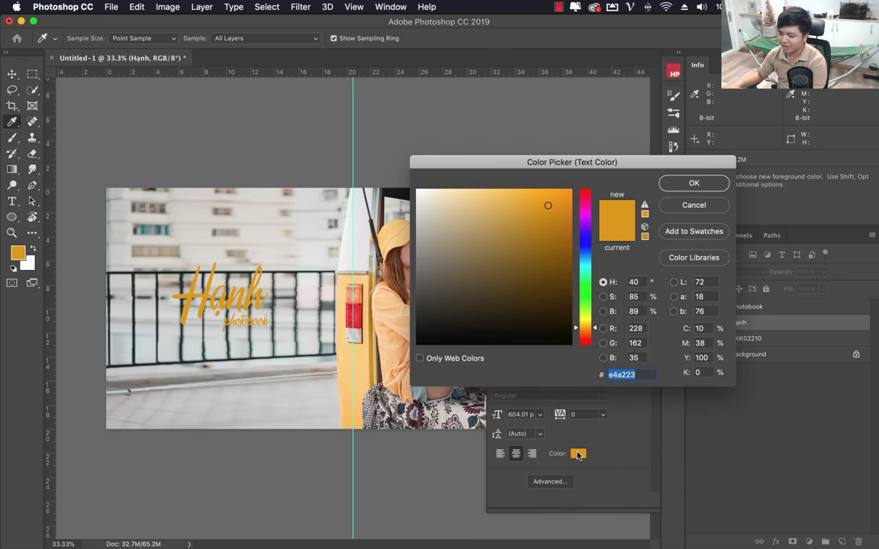
pyautogui.moveTo(496, 199); pyautogui.dragTo(418, 189)
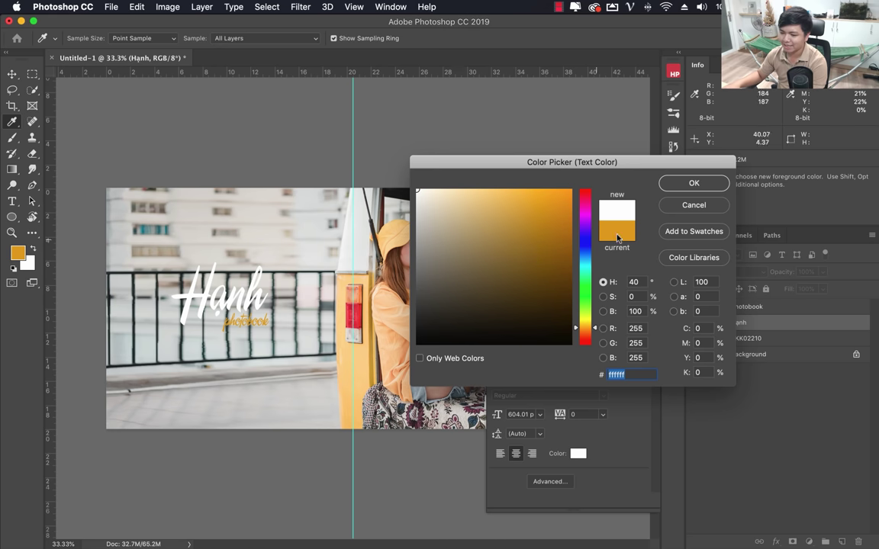
pyautogui.click(279, 268)
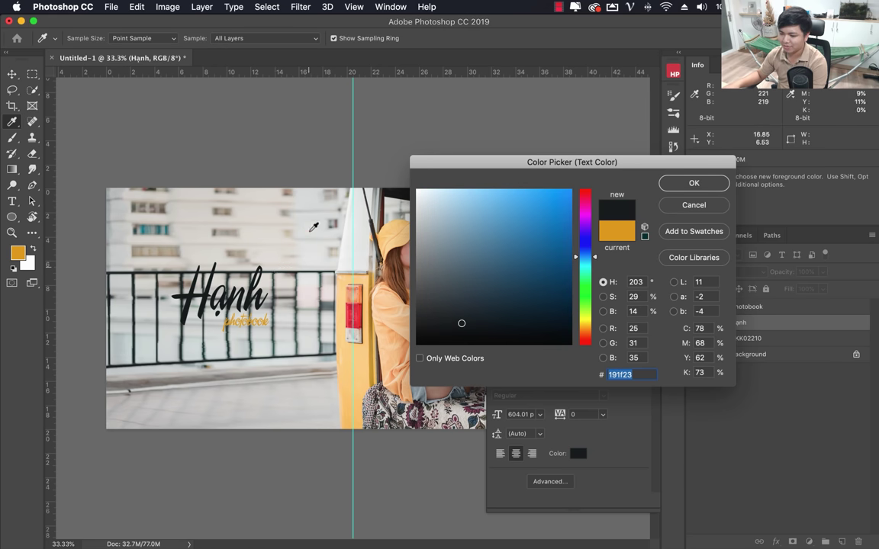
pyautogui.click(278, 207)
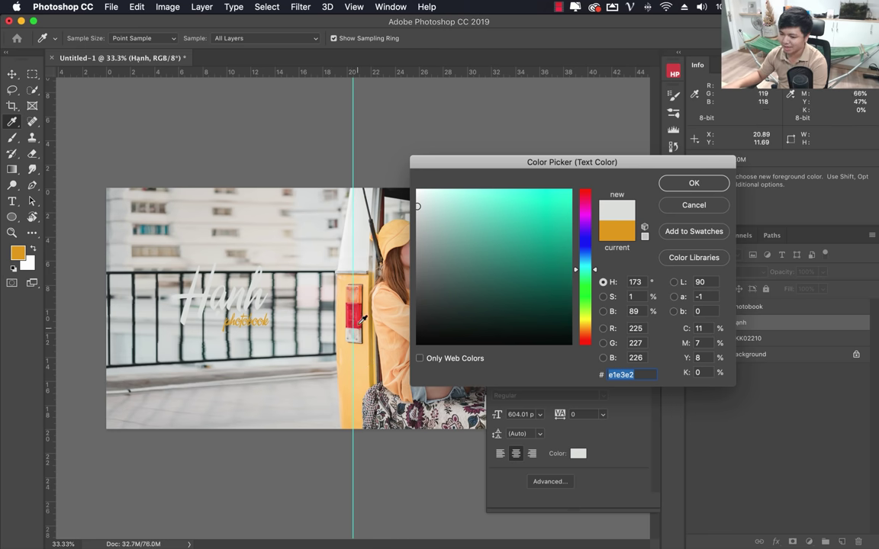
pyautogui.click(353, 298)
pyautogui.moveTo(522, 227); pyautogui.dragTo(528, 234)
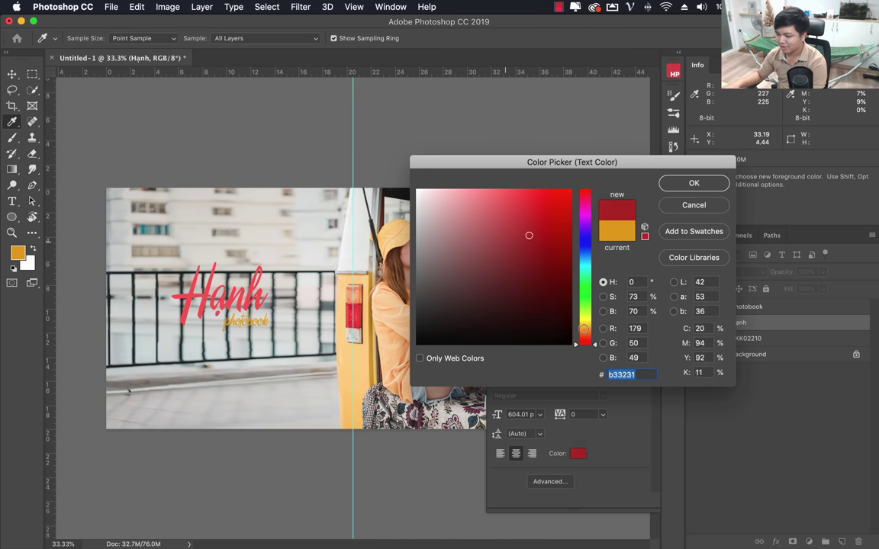
pyautogui.click(279, 307)
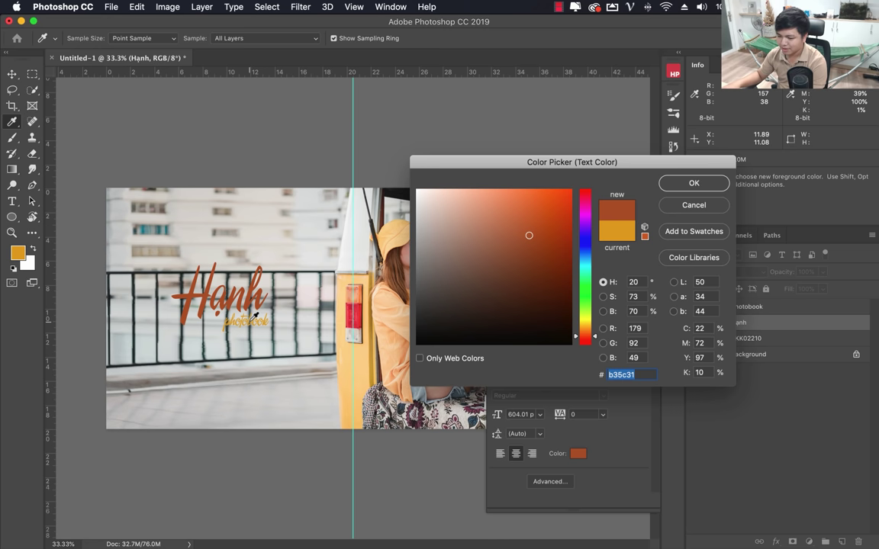
pyautogui.click(254, 318)
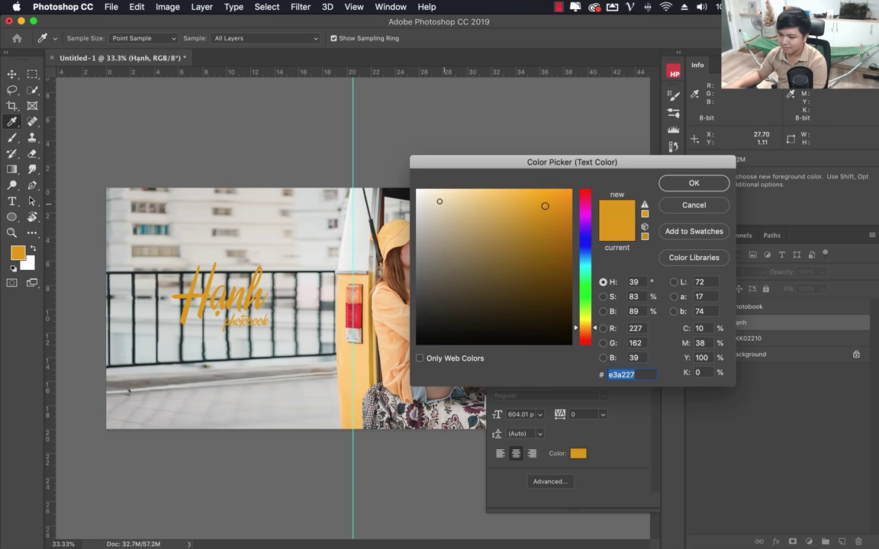
pyautogui.moveTo(439, 199); pyautogui.dragTo(401, 180)
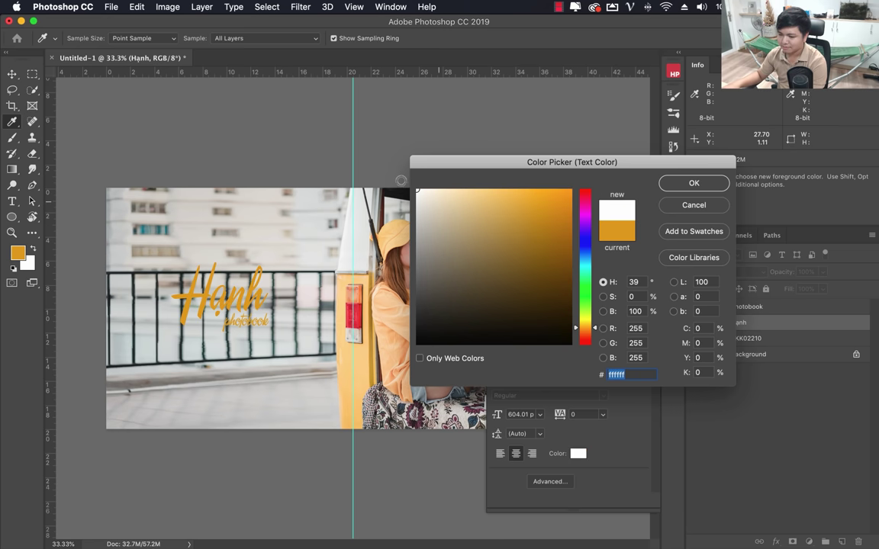
pyautogui.click(694, 184)
pyautogui.click(638, 296)
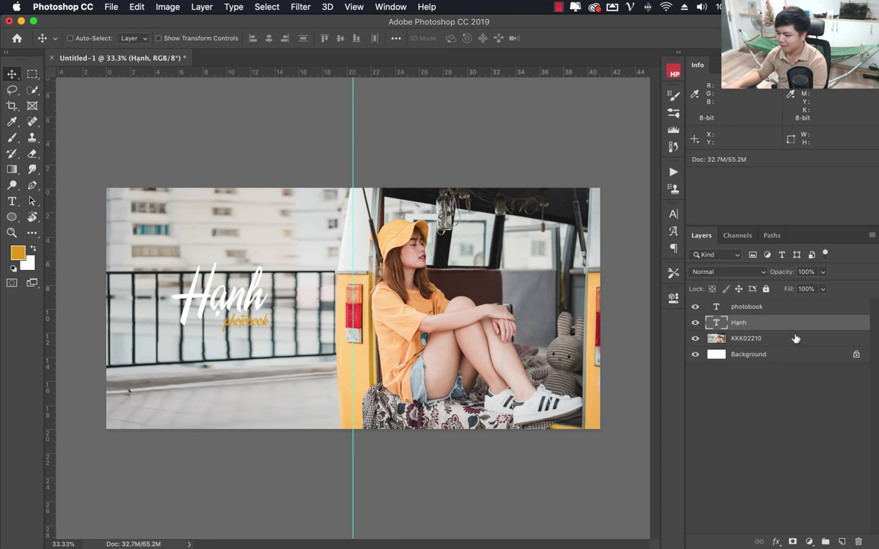
# Change the 'photobook' caption colour to white as well
pyautogui.click(796, 308)
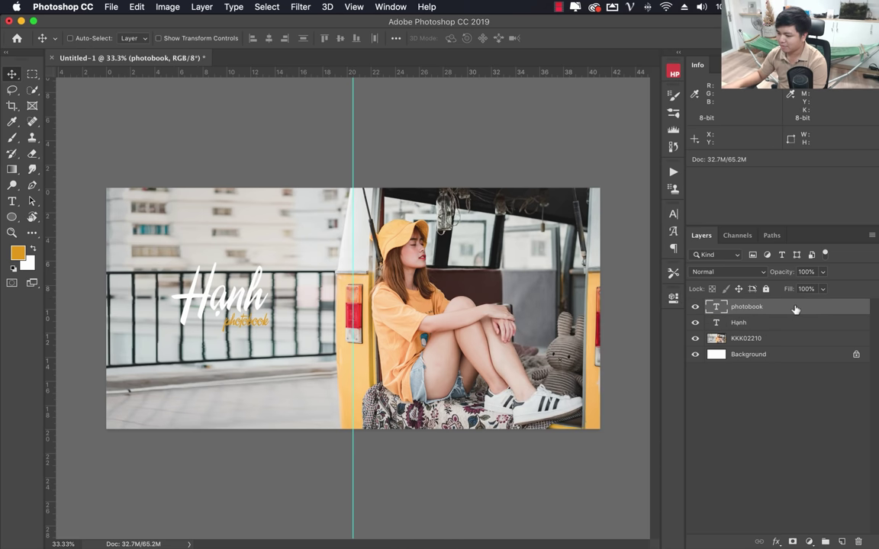
pyautogui.click(675, 300)
pyautogui.click(578, 453)
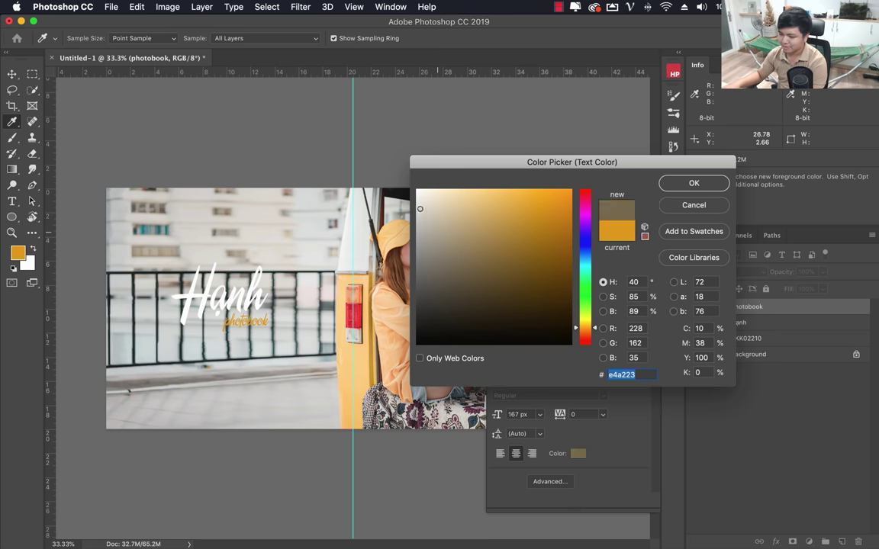
pyautogui.moveTo(419, 208); pyautogui.dragTo(416, 189)
pyautogui.click(693, 183)
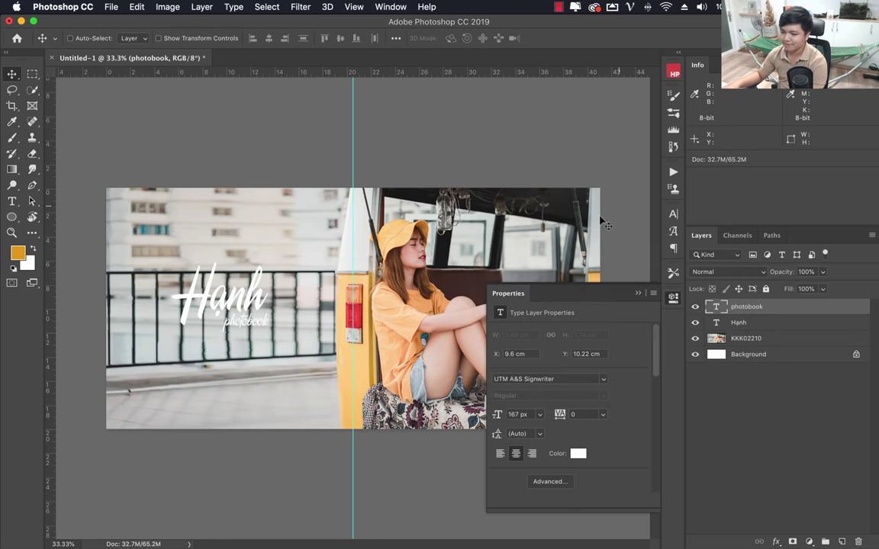
pyautogui.click(639, 295)
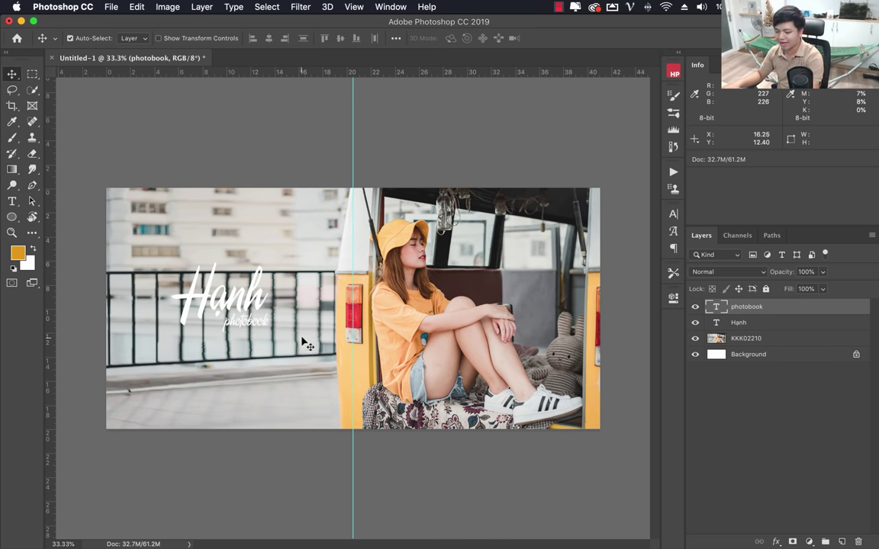
# Set the save format to JPEG and create an 'album Hanh' folder in AMD workshop stock
pyautogui.hotkey('ctrl', 's')
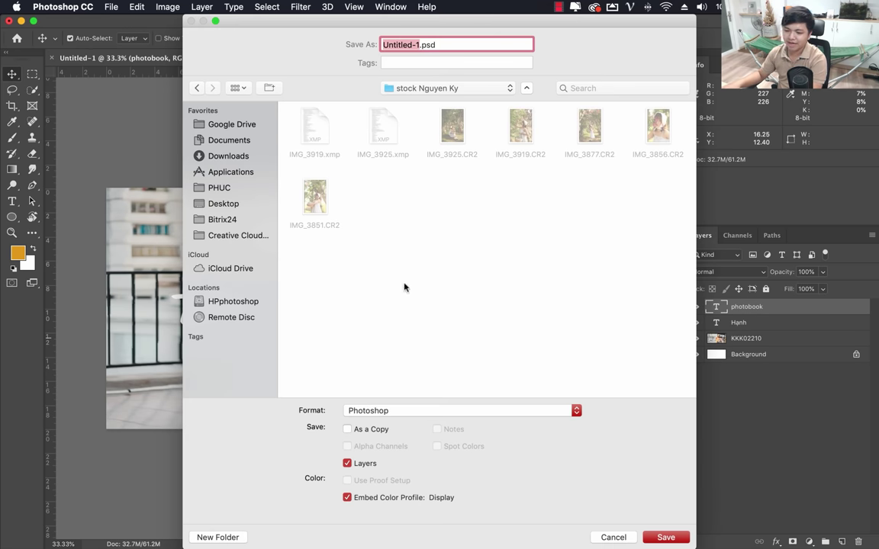
pyautogui.click(442, 411)
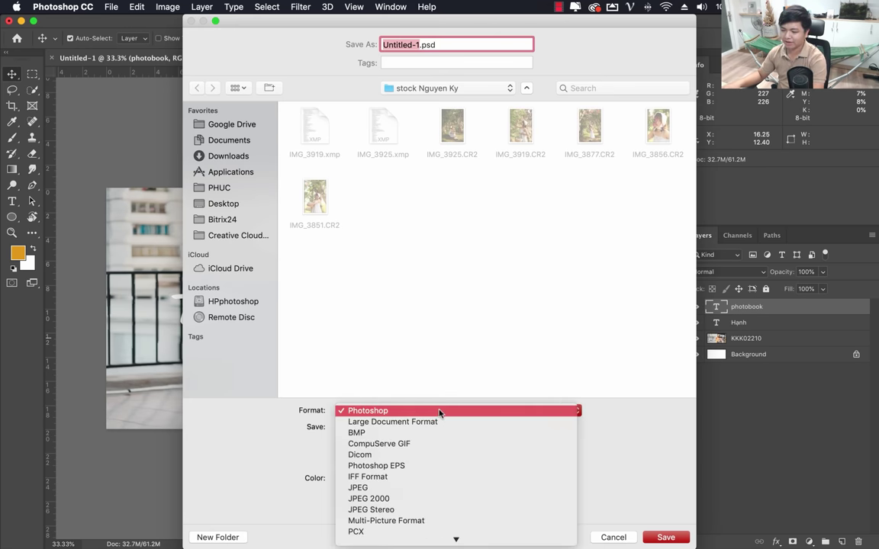
pyautogui.click(374, 486)
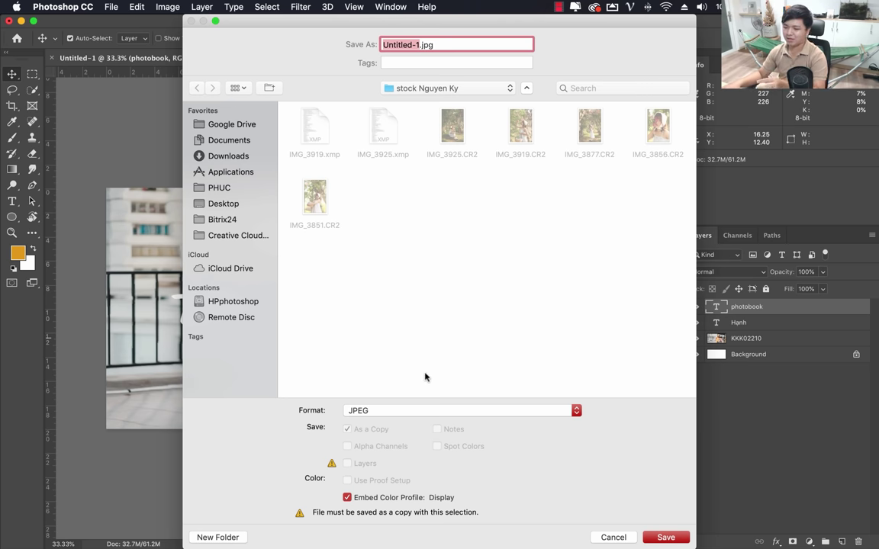
pyautogui.click(403, 411)
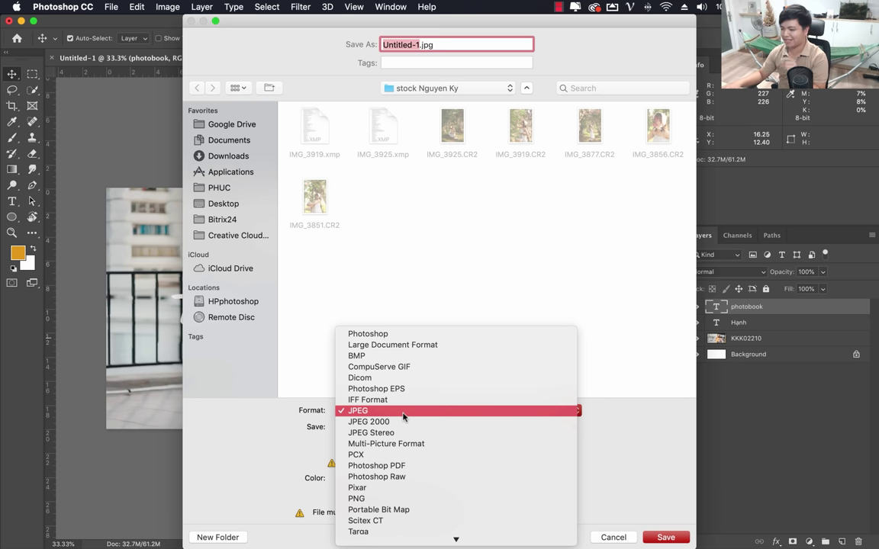
pyautogui.click(403, 414)
pyautogui.click(428, 88)
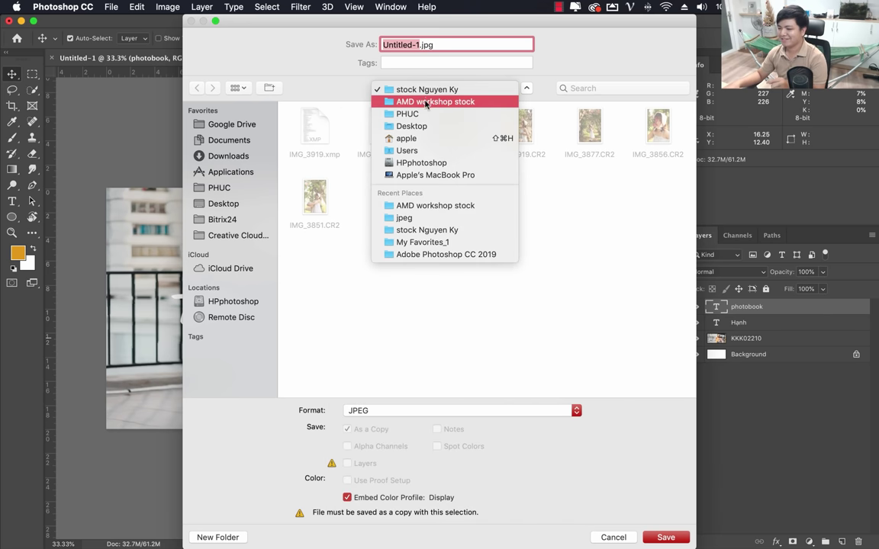
pyautogui.rightClick(361, 189)
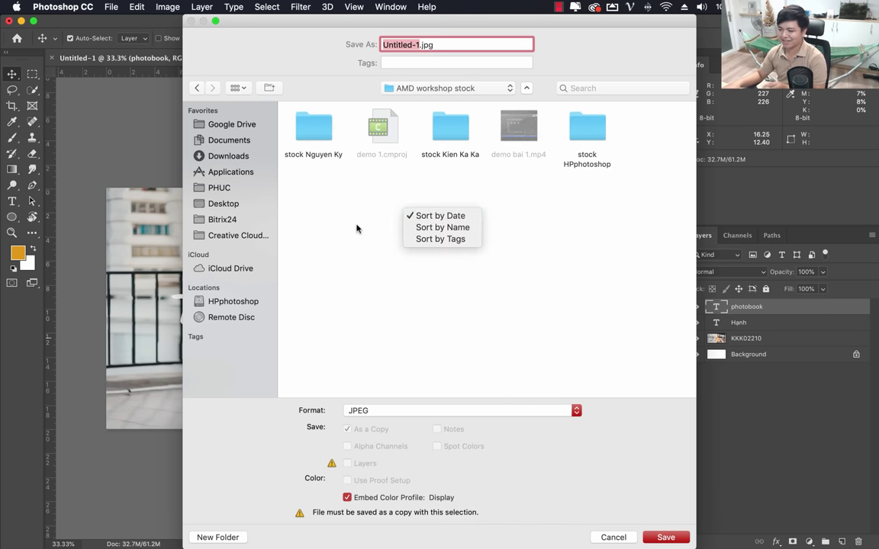
pyautogui.click(337, 346)
pyautogui.click(222, 538)
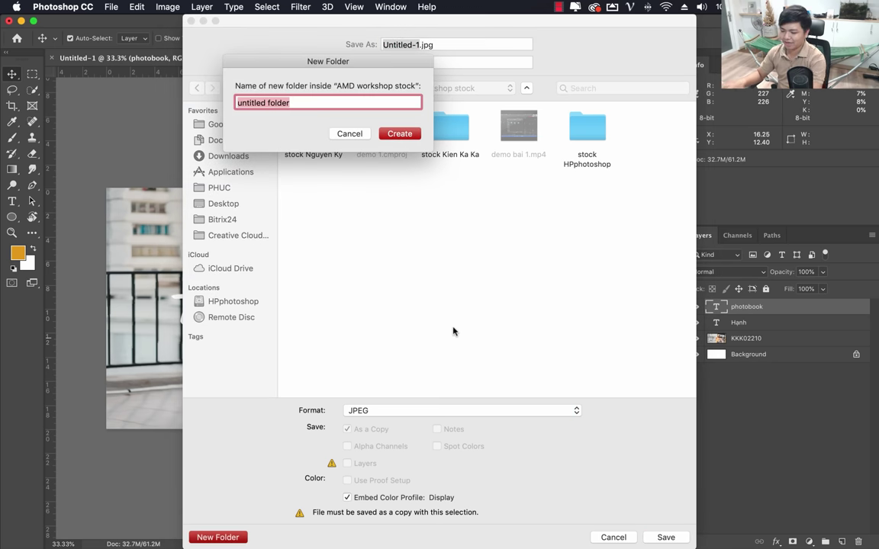
pyautogui.write('album Hanh')
pyautogui.press('Return')
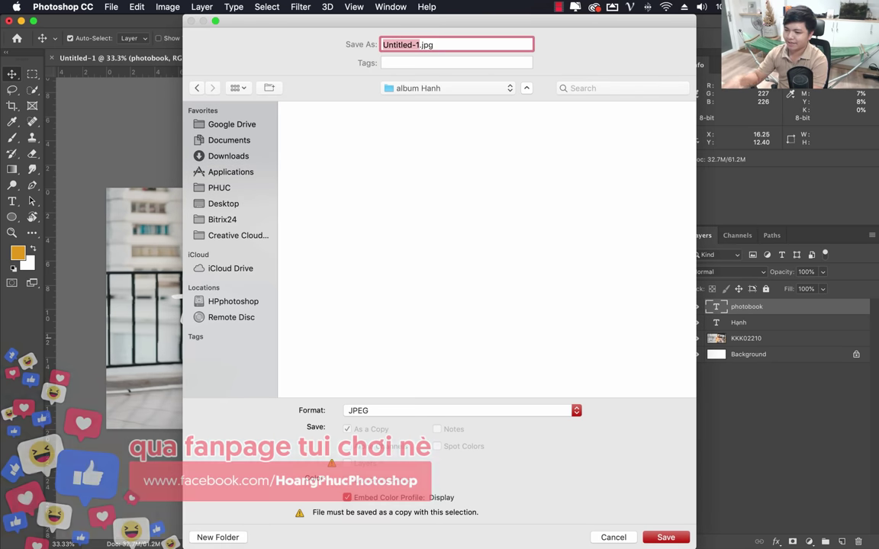
# Save the spread as BIA.jpg at JPEG quality 12 (Maximum)
pyautogui.write('b')
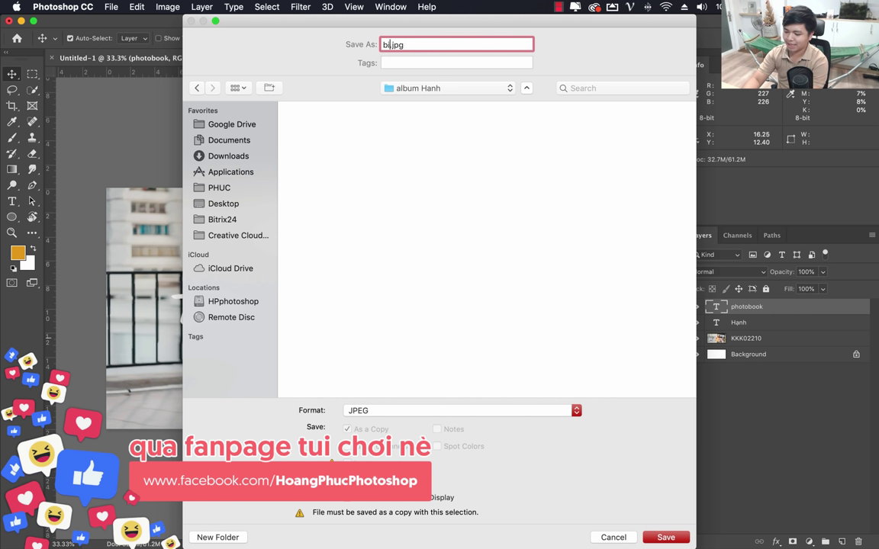
pyautogui.write('IA')
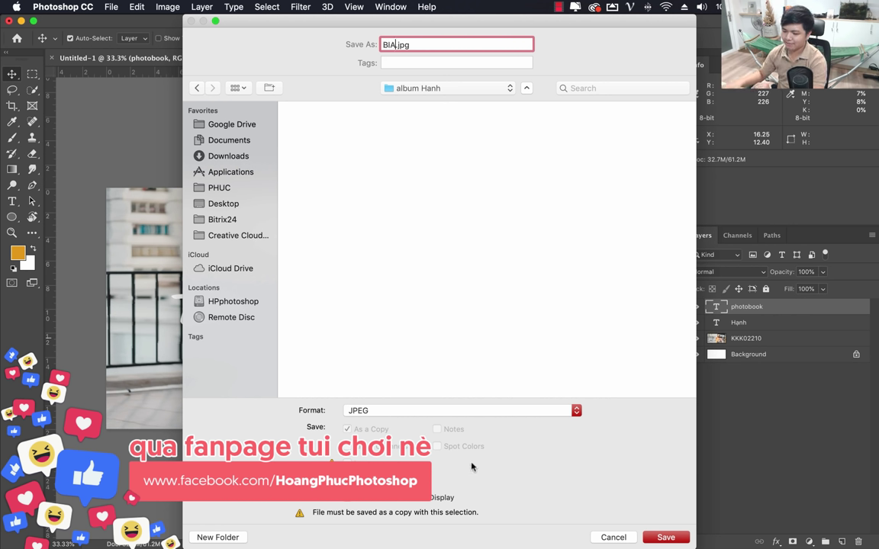
pyautogui.click(687, 537)
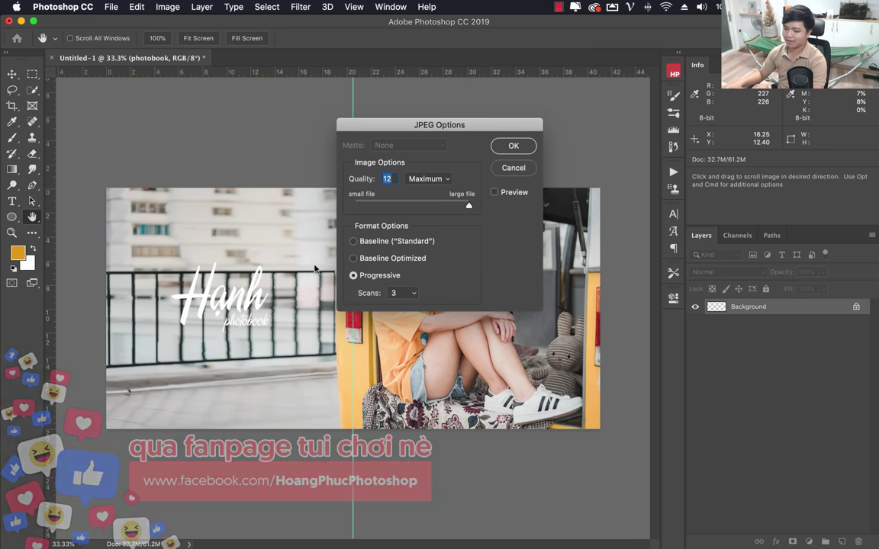
pyautogui.moveTo(469, 206); pyautogui.dragTo(419, 206)
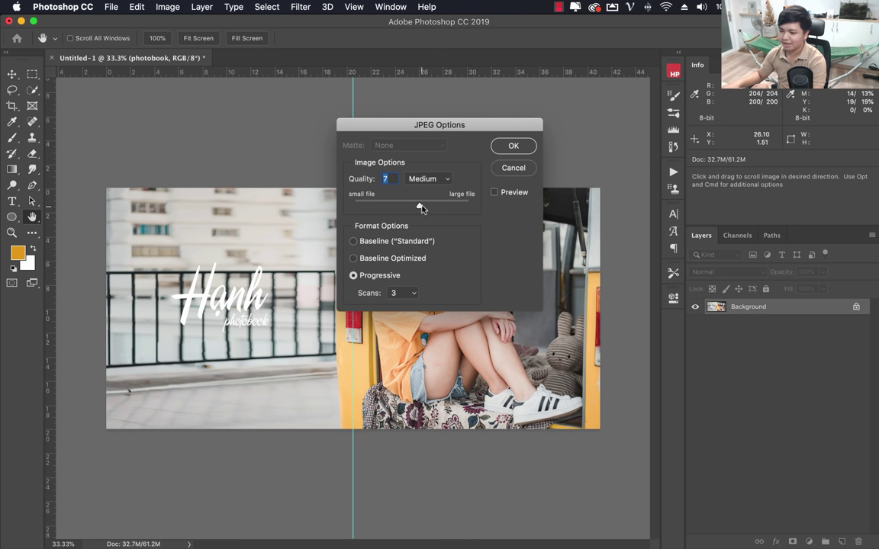
pyautogui.moveTo(421, 207)
pyautogui.mouseDown()
pyautogui.moveTo(365, 206)
pyautogui.moveTo(480, 206)
pyautogui.mouseUp()
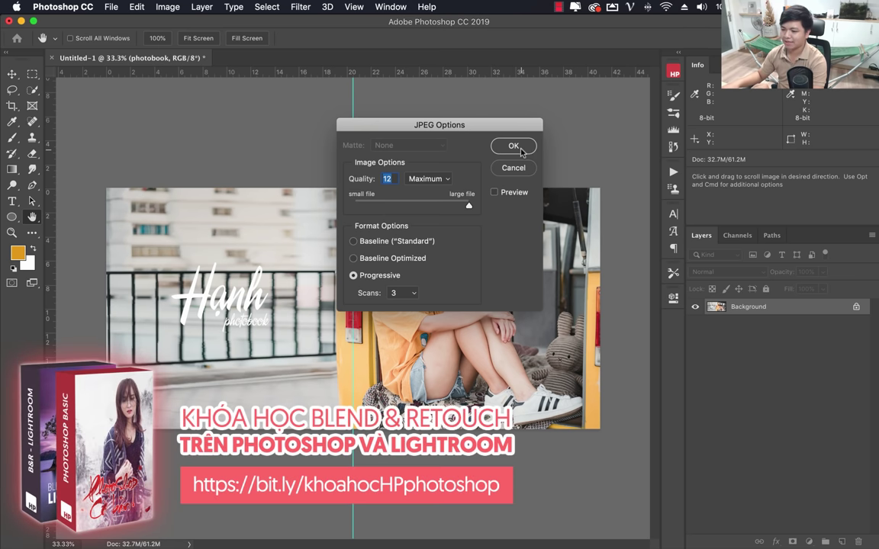
pyautogui.press('Return')
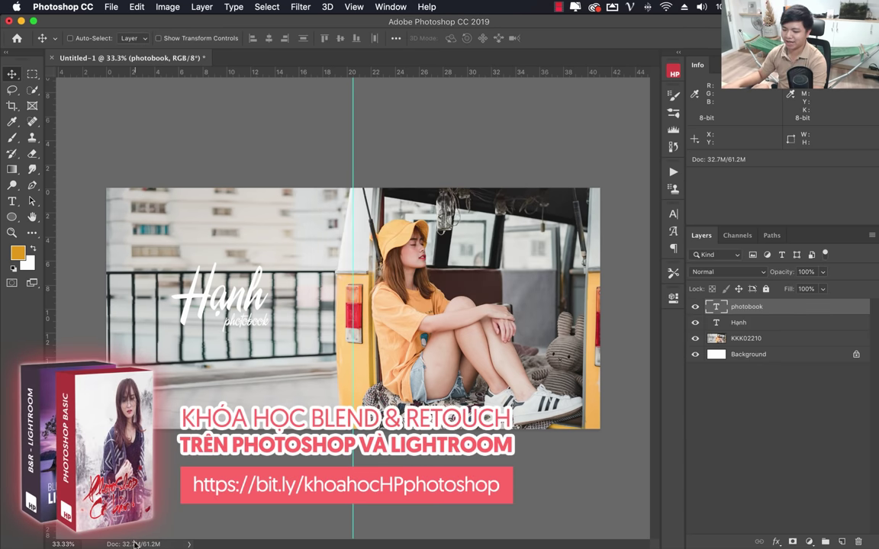
# Confirm in Finder that the album Hanh folder contains only BIA.jpg, then return to Photoshop
pyautogui.click(131, 529)
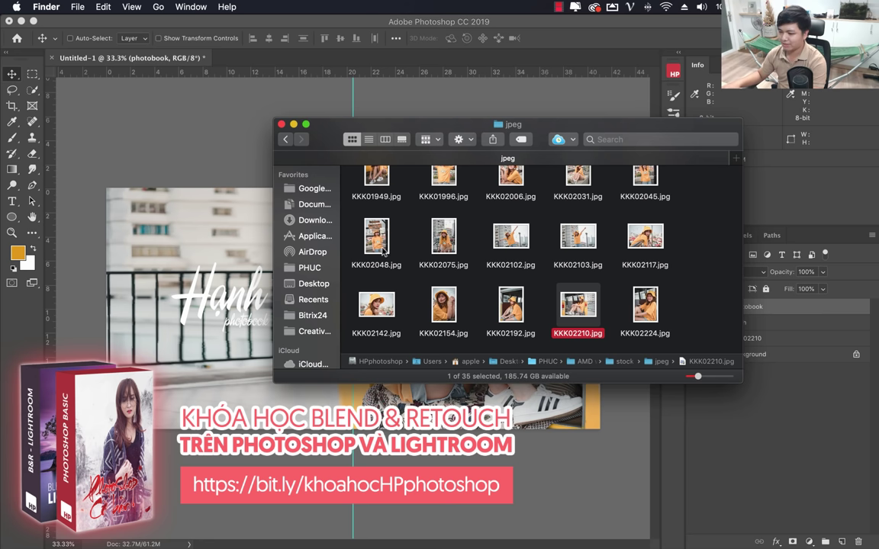
pyautogui.click(285, 139)
pyautogui.moveTo(279, 150); pyautogui.dragTo(258, 162)
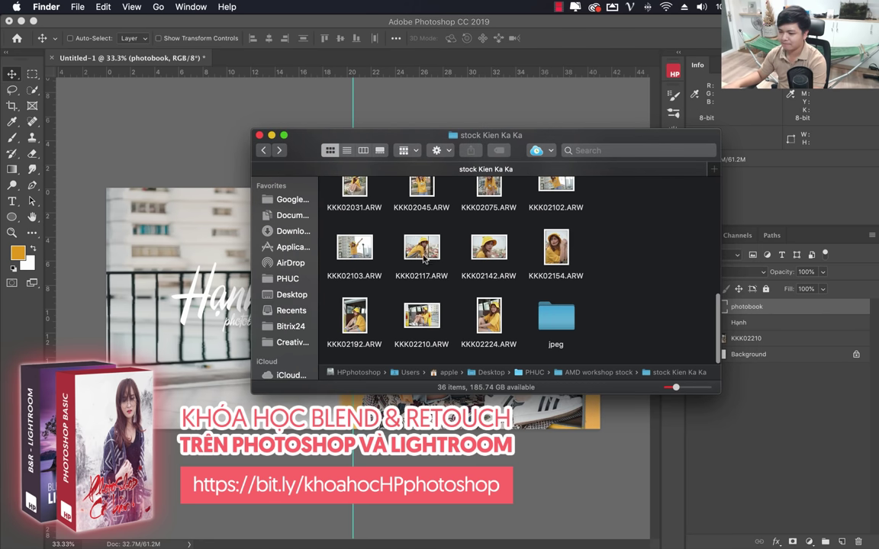
pyautogui.click(263, 150)
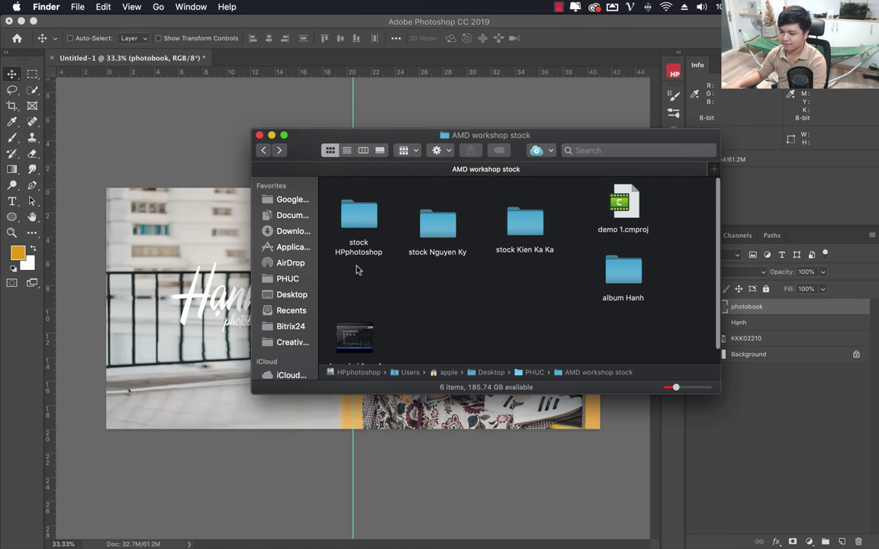
pyautogui.doubleClick(623, 276)
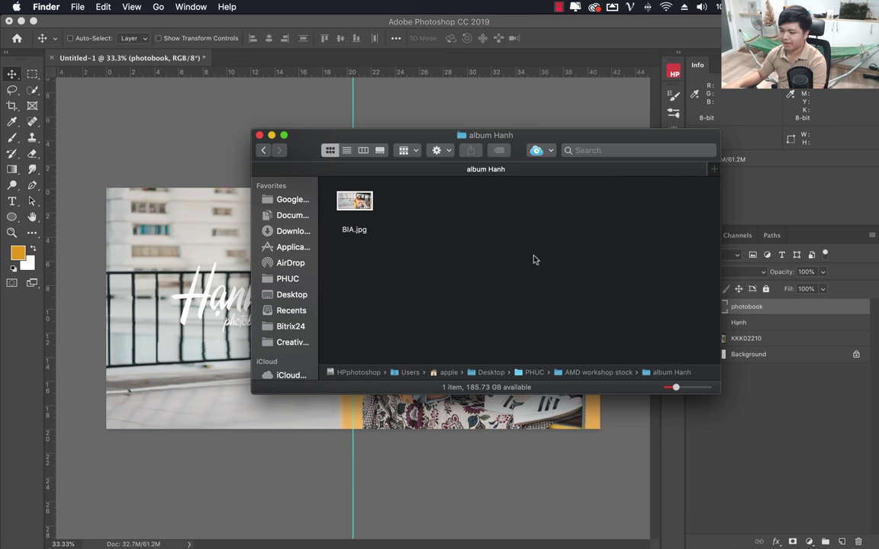
pyautogui.click(363, 213)
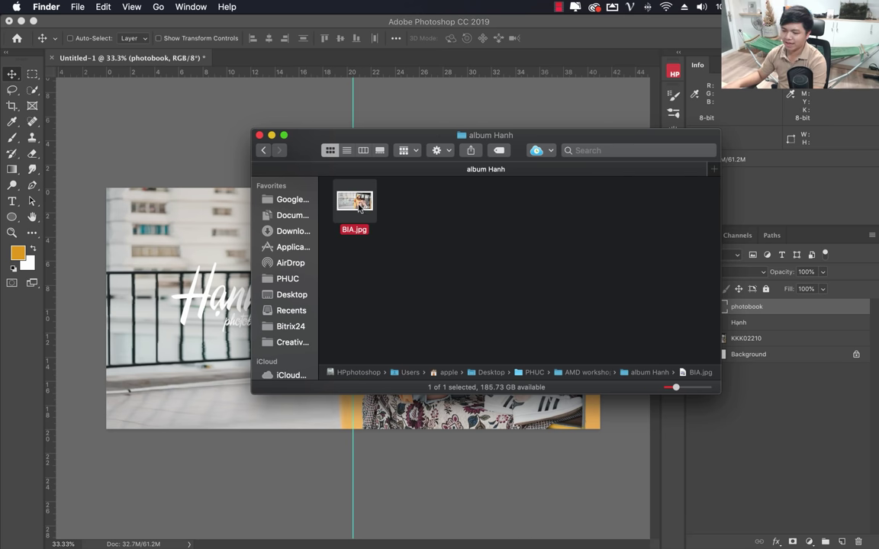
pyautogui.click(429, 68)
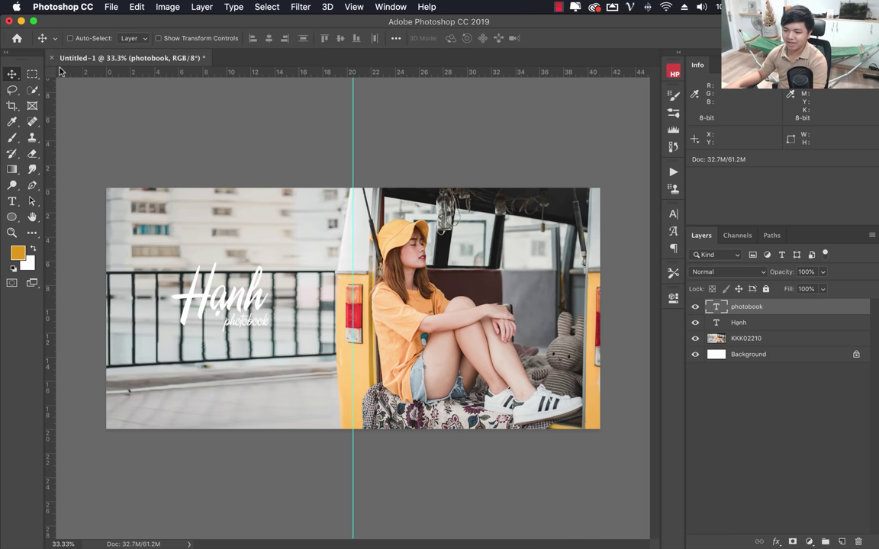
# Save the spread as bia.psd in Photoshop format and close the document
pyautogui.click(111, 7)
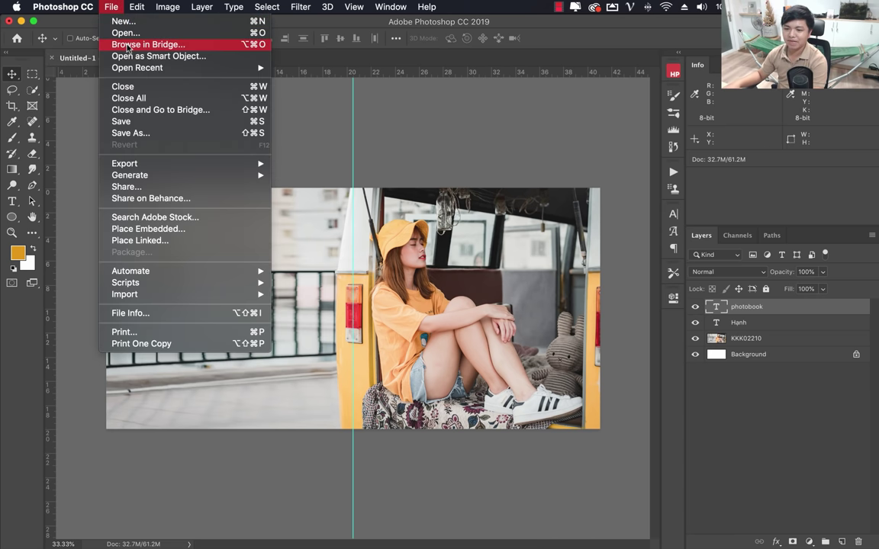
pyautogui.click(330, 512)
pyautogui.moveTo(97, 525)
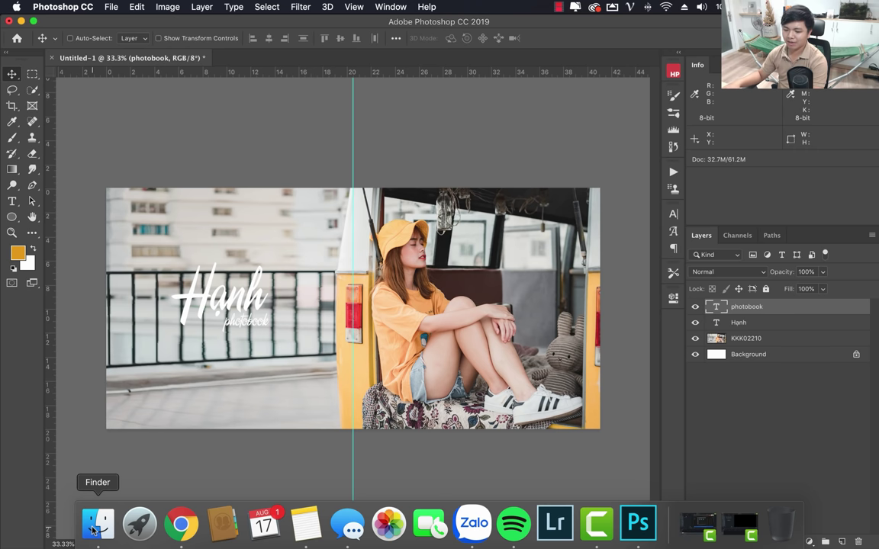
pyautogui.click(112, 7)
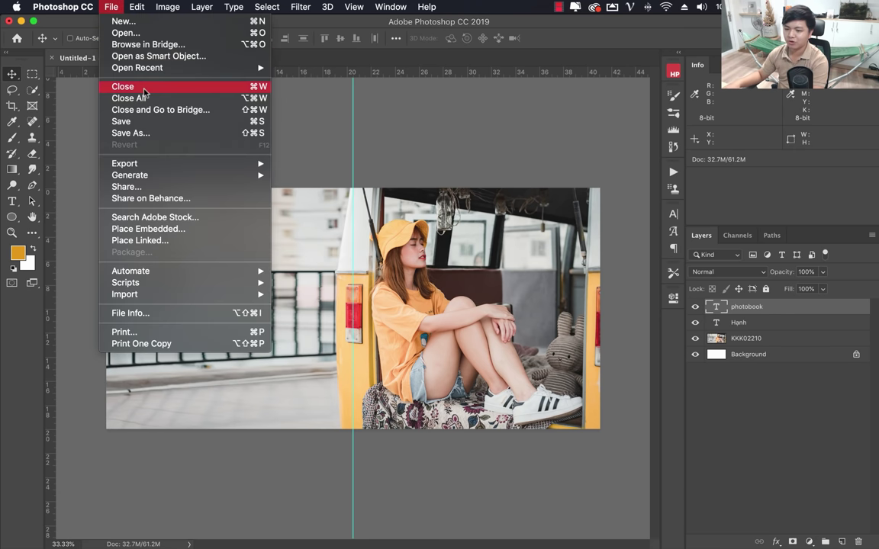
pyautogui.click(149, 135)
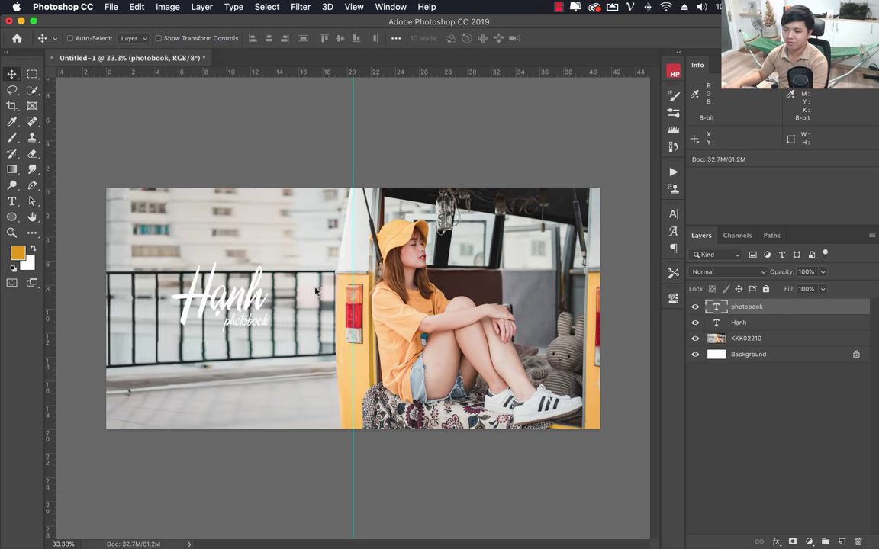
pyautogui.write('bia')
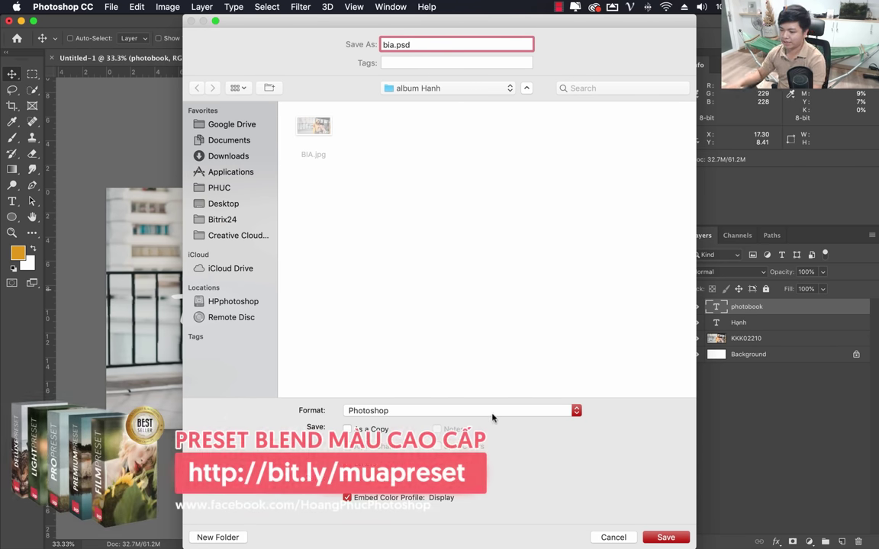
pyautogui.click(388, 412)
pyautogui.click(495, 412)
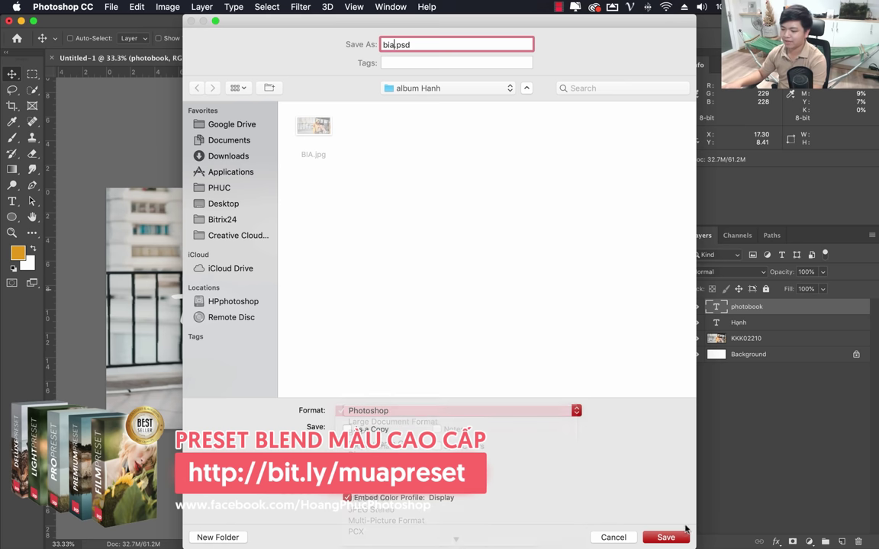
pyautogui.click(666, 537)
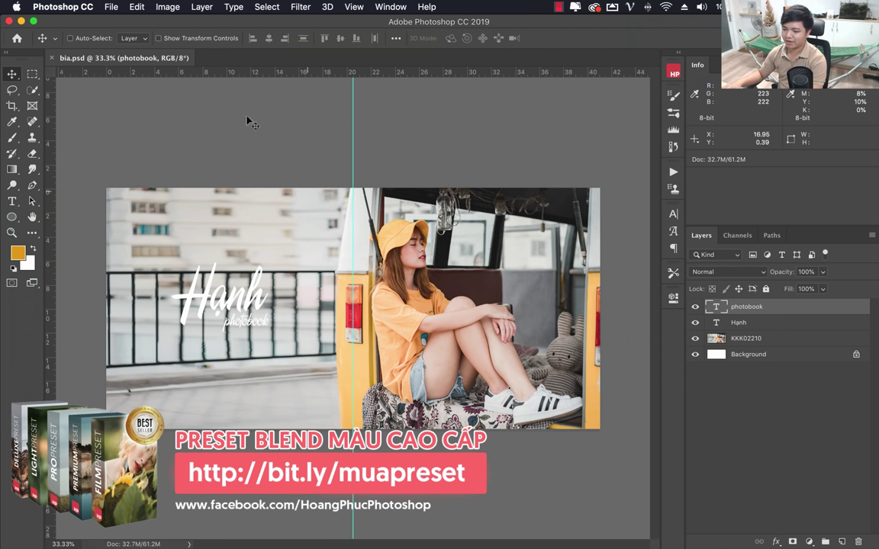
pyautogui.click(52, 58)
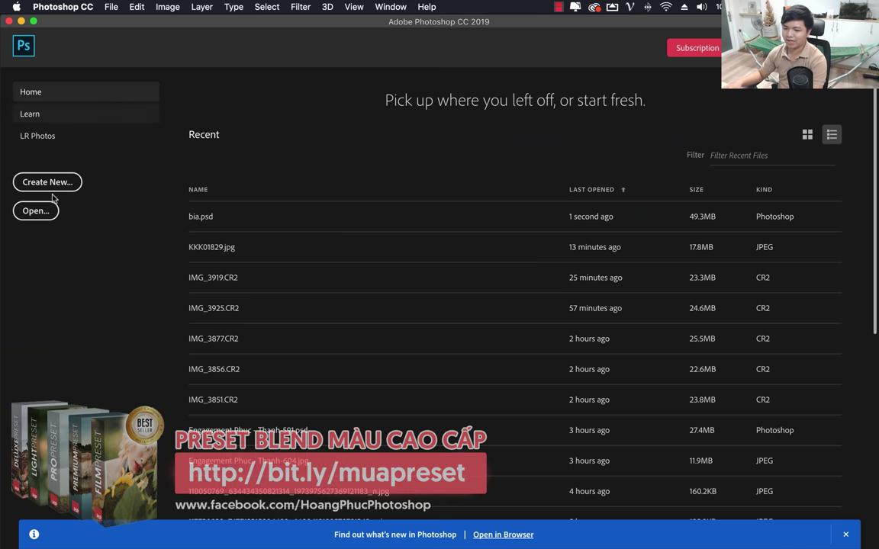
# Create a 40 × 20 cm, 300 ppi document with a vertical guide at 20 cm
pyautogui.click(111, 7)
pyautogui.click(386, 194)
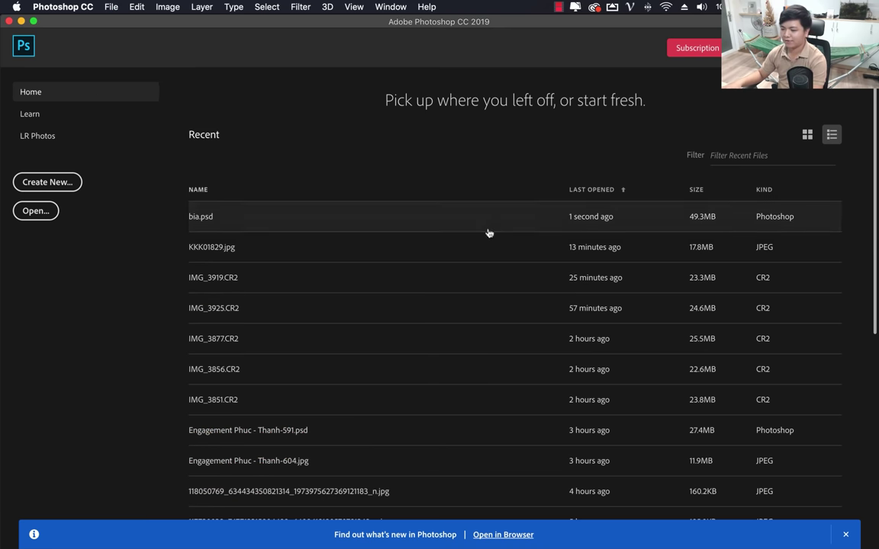
pyautogui.press('super+n')
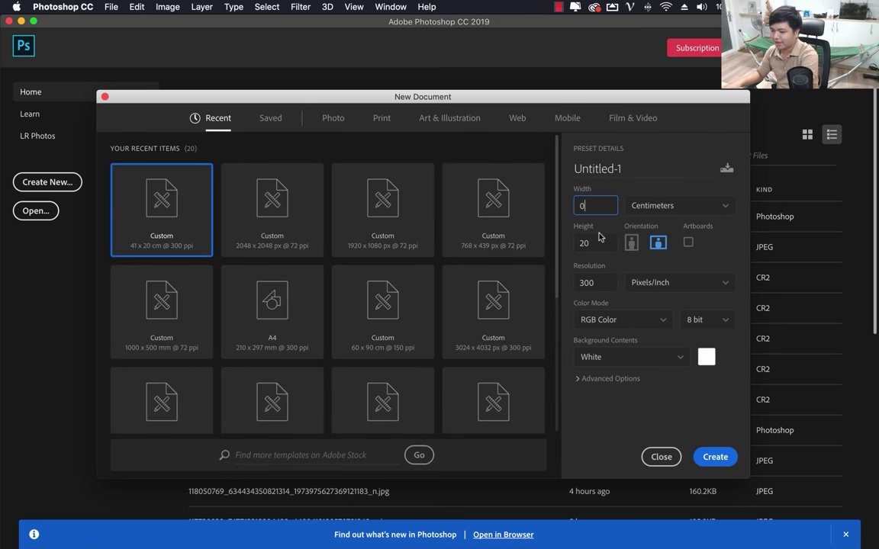
pyautogui.write('0')
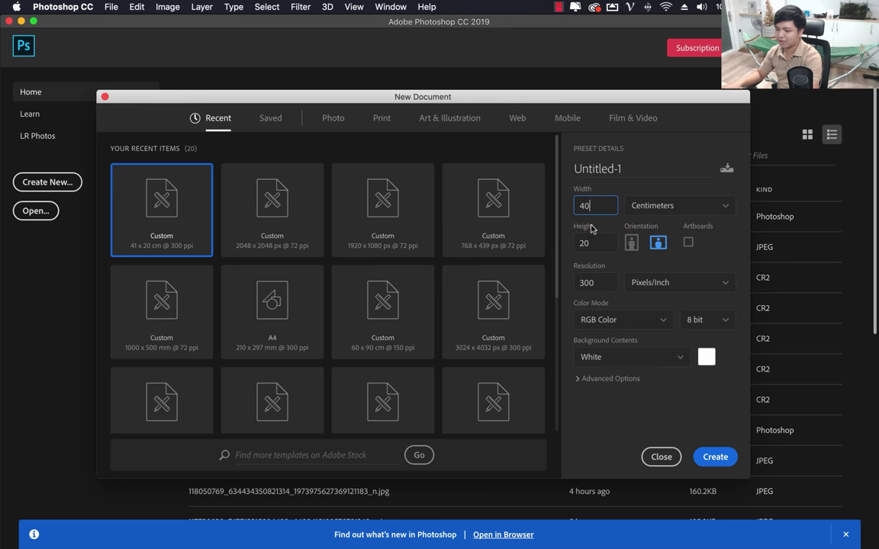
pyautogui.click(714, 457)
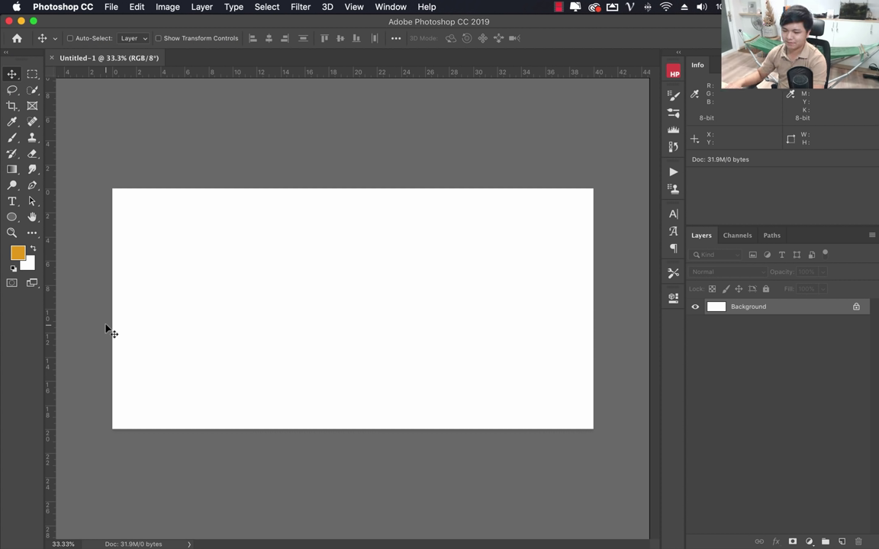
pyautogui.moveTo(47, 304); pyautogui.dragTo(355, 298)
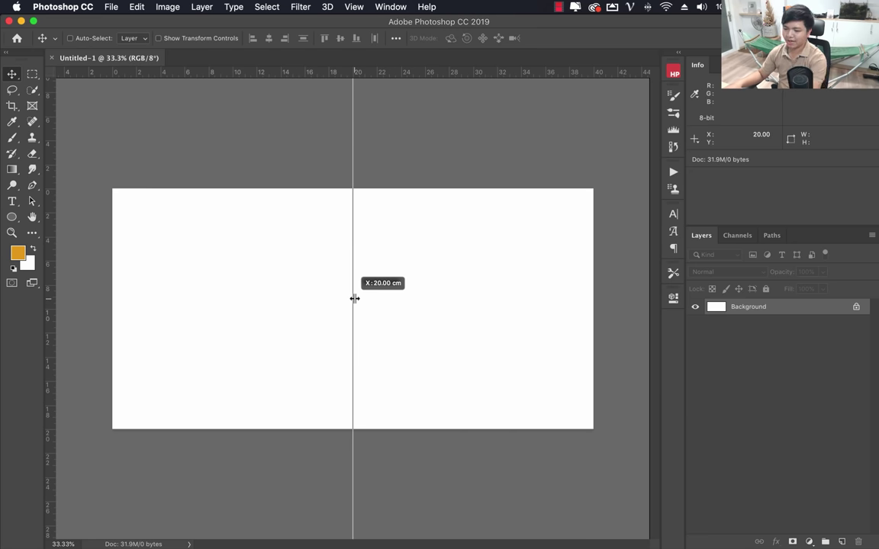
pyautogui.moveTo(355, 298); pyautogui.dragTo(355, 299)
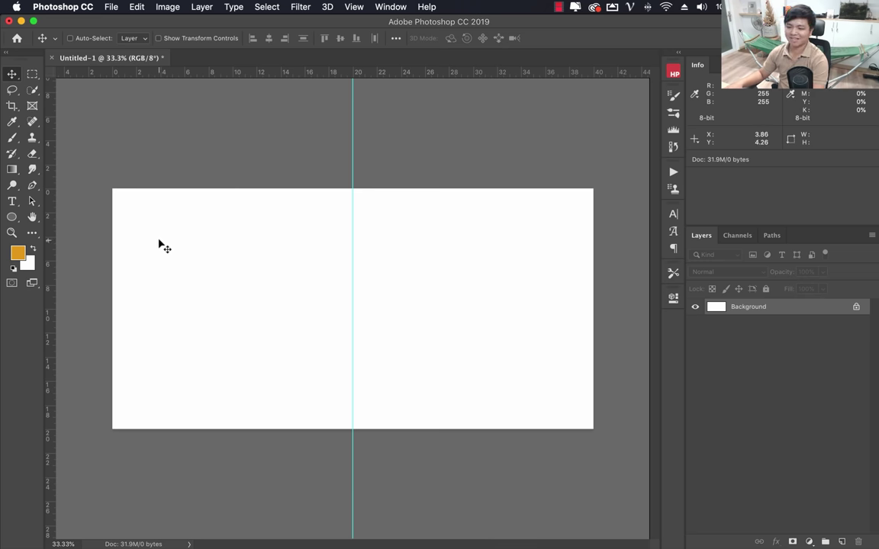
pyautogui.moveTo(181, 543)
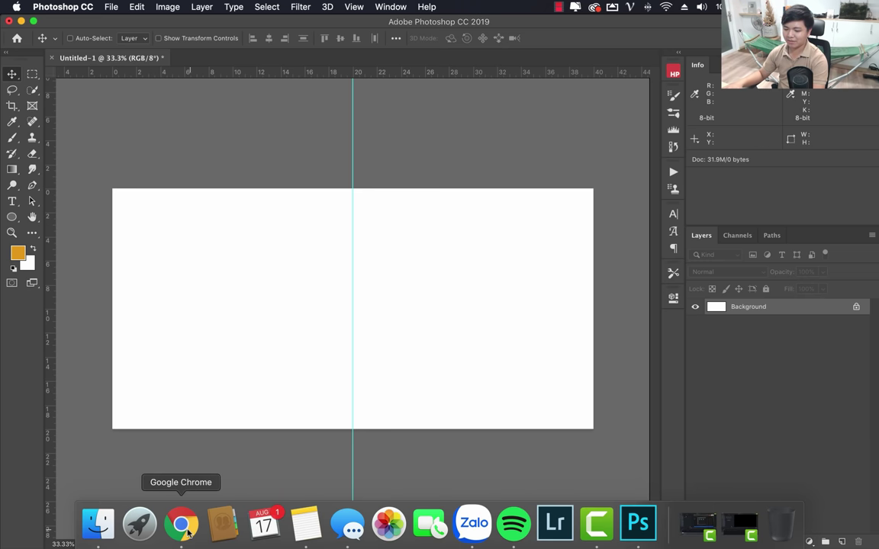
# Search Google Images for 'layout photobook' and study the 12x12 square album template
pyautogui.click(181, 524)
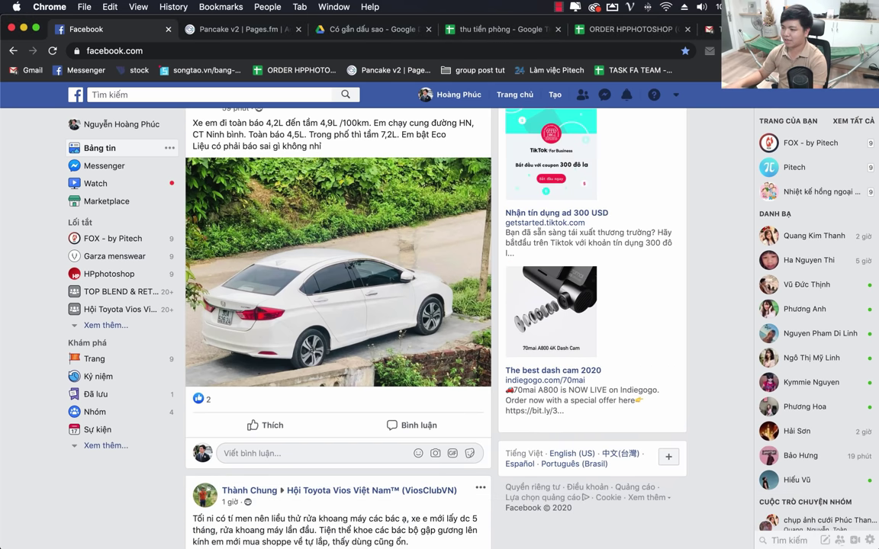
pyautogui.write('images.google.com')
pyautogui.press('Return')
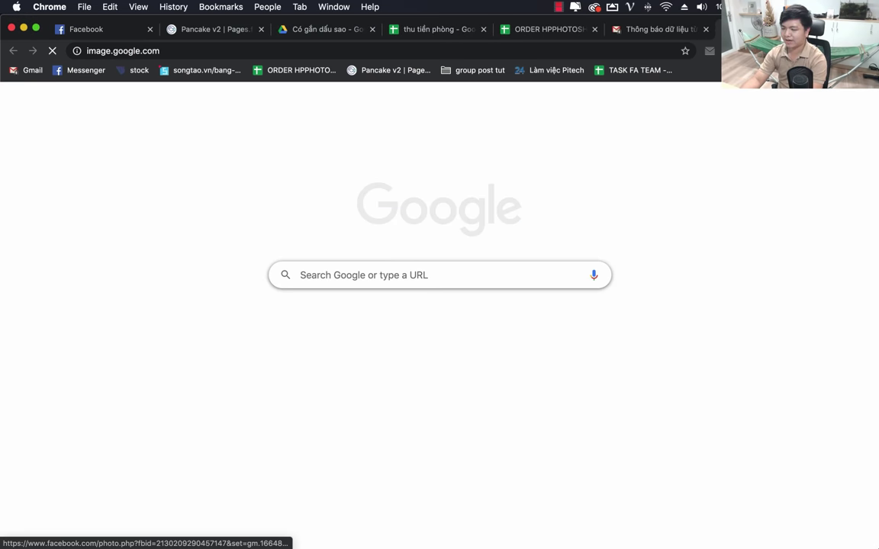
pyautogui.write('la')
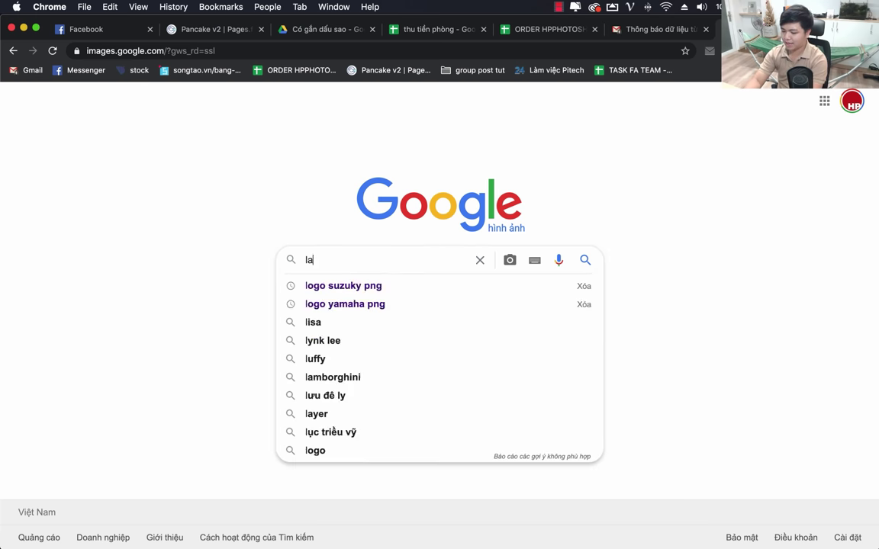
pyautogui.write('yout photo')
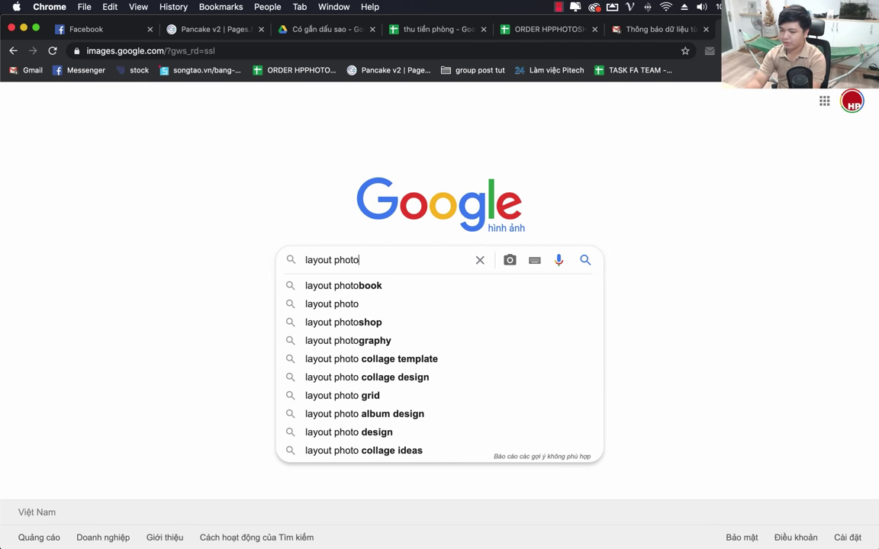
pyautogui.press('Down')
pyautogui.press('Return')
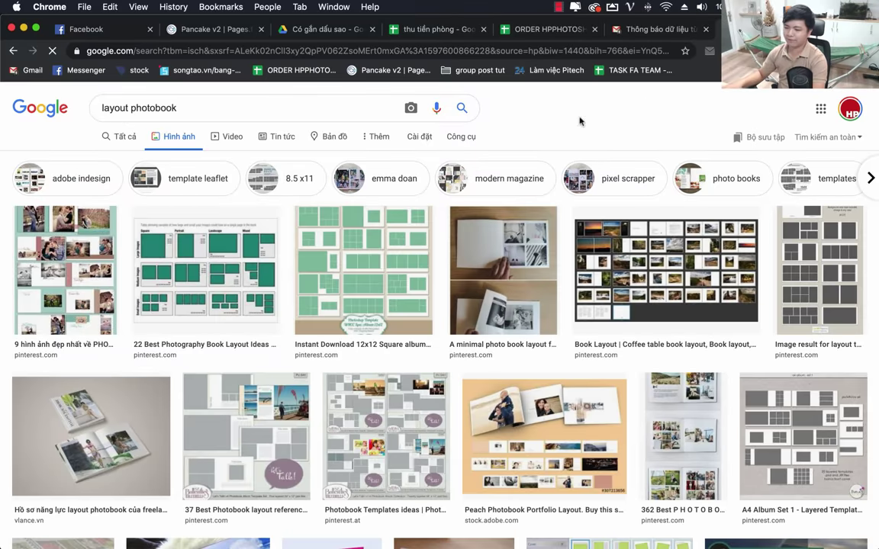
pyautogui.click(347, 278)
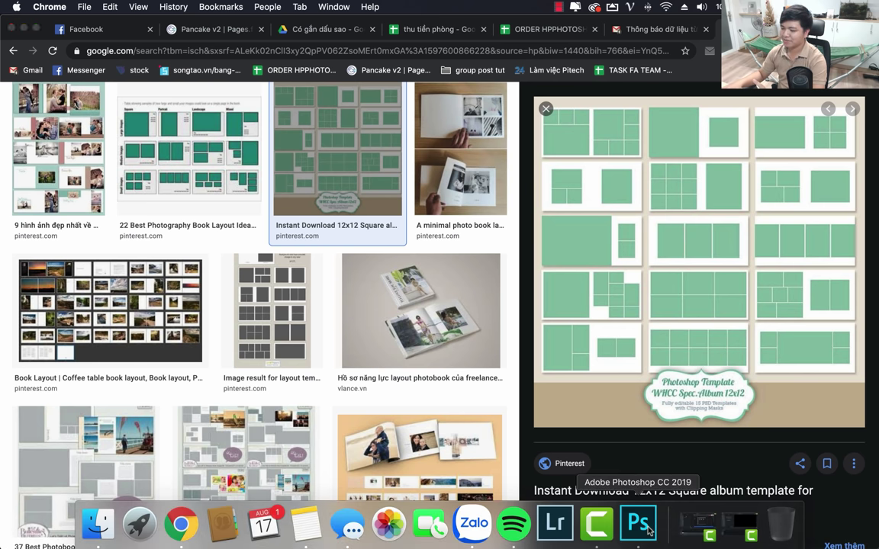
pyautogui.click(639, 524)
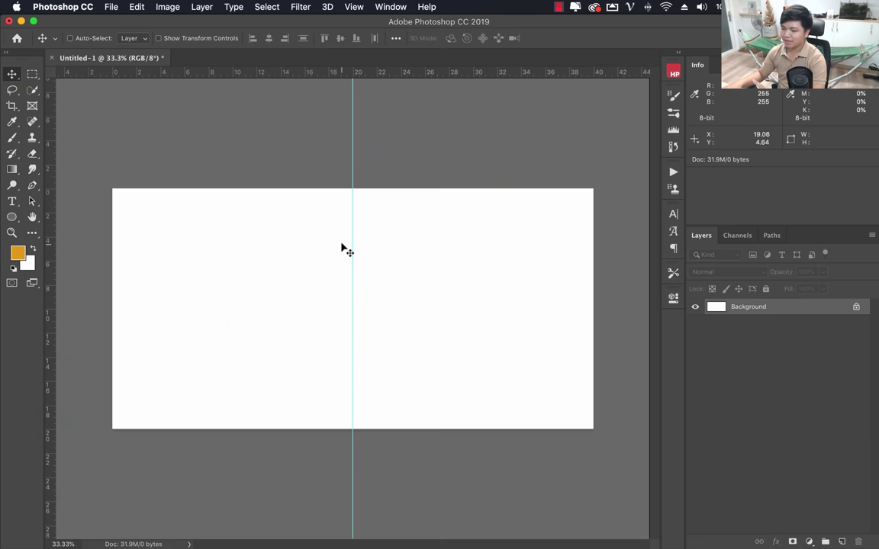
# Set up the Rectangle tool in Shape mode with a solid fill and no stroke
pyautogui.click(13, 220)
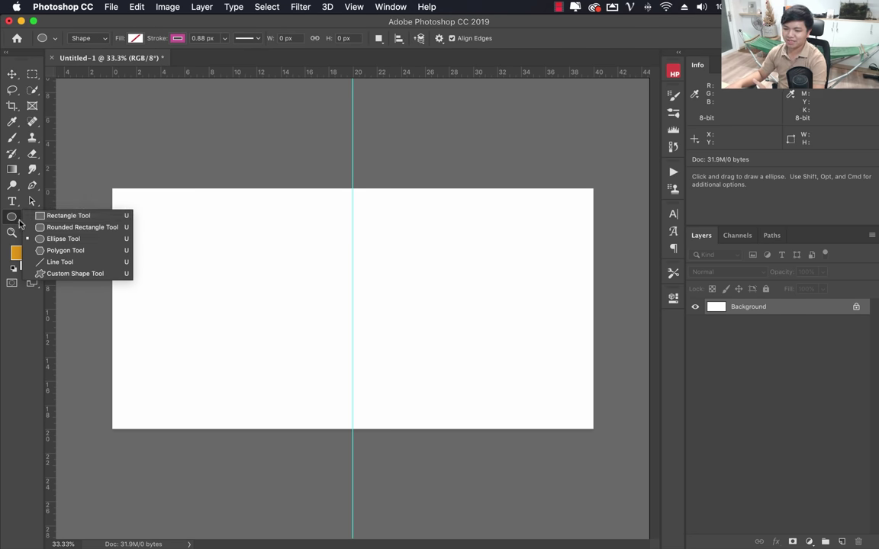
pyautogui.click(46, 273)
pyautogui.click(11, 215)
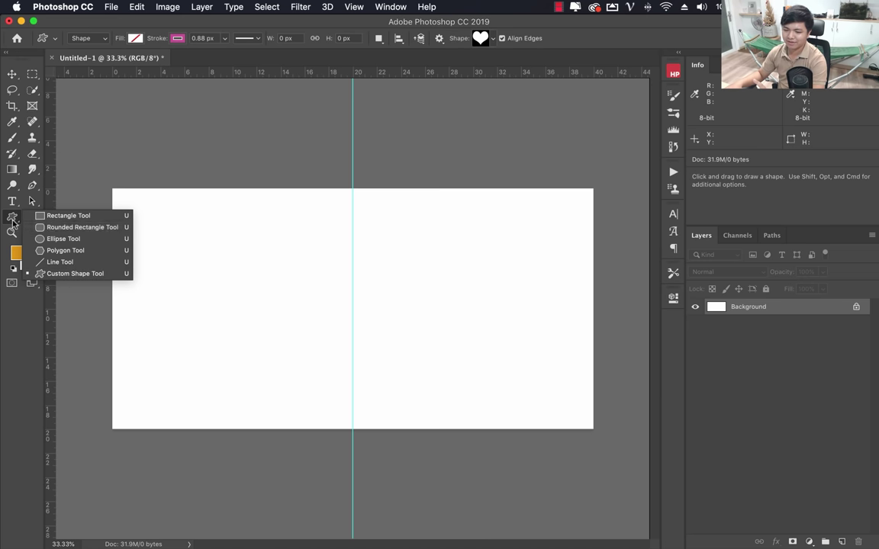
pyautogui.click(65, 216)
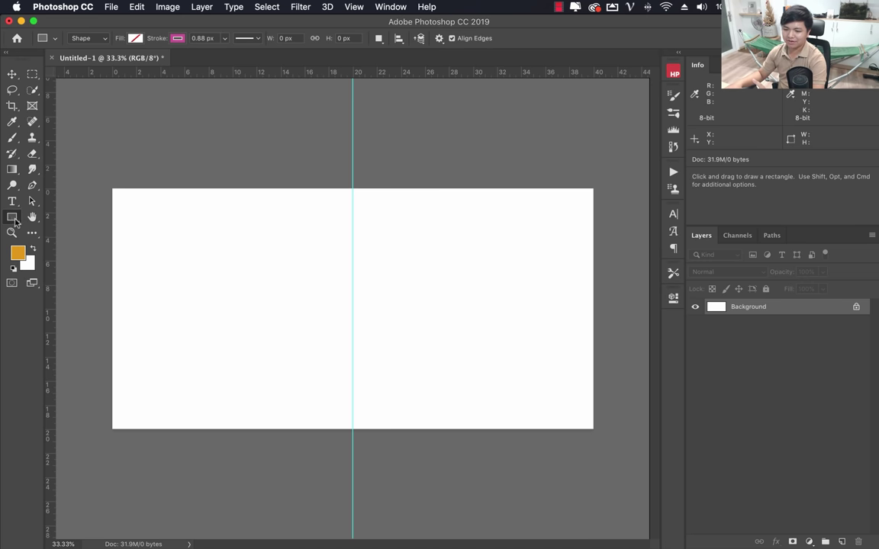
pyautogui.click(14, 221)
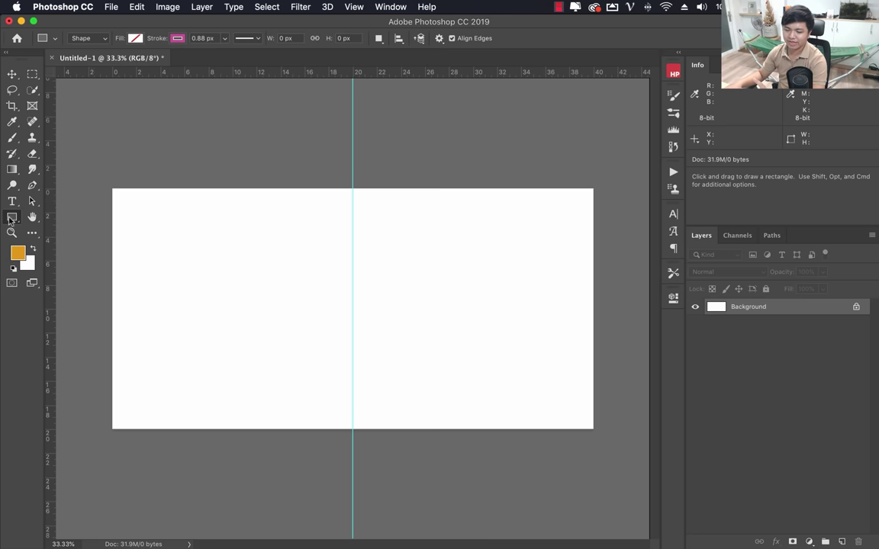
pyautogui.click(137, 39)
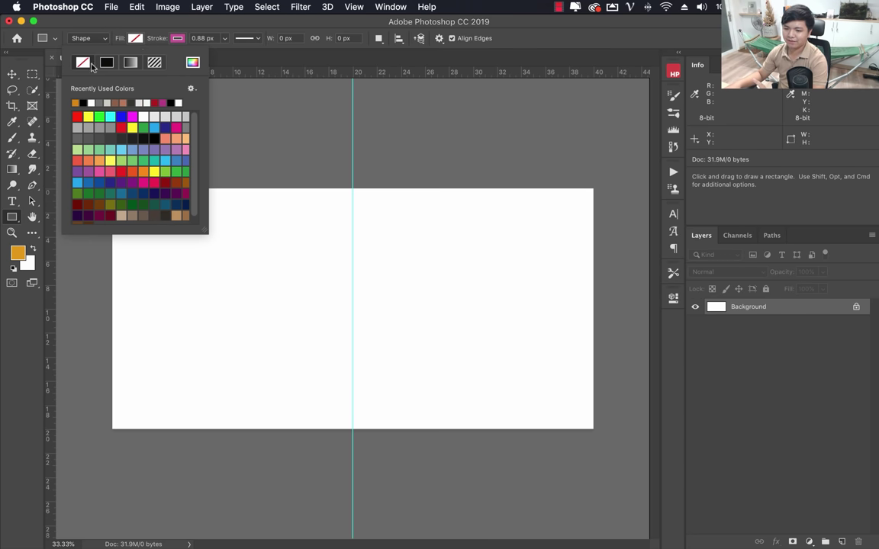
pyautogui.click(107, 64)
pyautogui.click(176, 39)
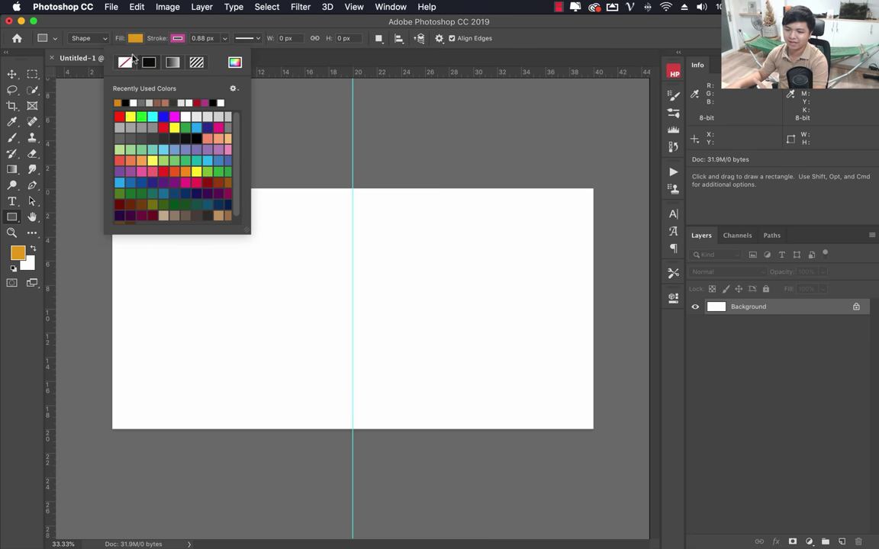
pyautogui.click(124, 64)
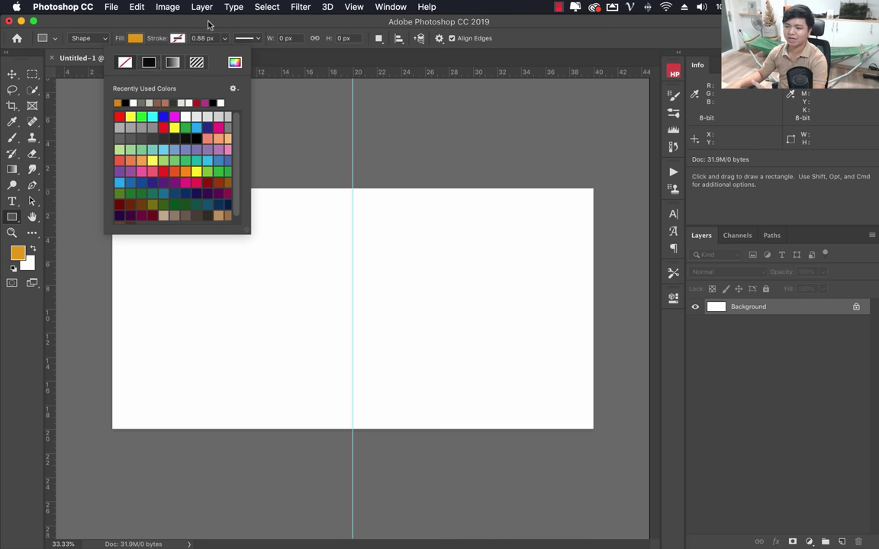
pyautogui.click(209, 25)
pyautogui.click(84, 37)
pyautogui.click(91, 38)
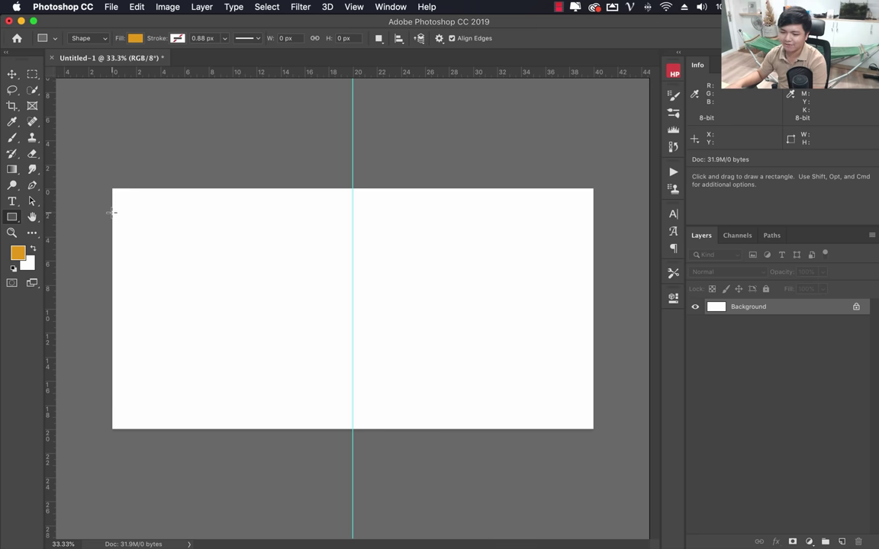
# Draw a 2365 × 1885 px orange rectangle covering the left page
pyautogui.moveTo(112, 212)
pyautogui.mouseDown()
pyautogui.moveTo(261, 314)
pyautogui.moveTo(355, 408)
pyautogui.mouseUp()
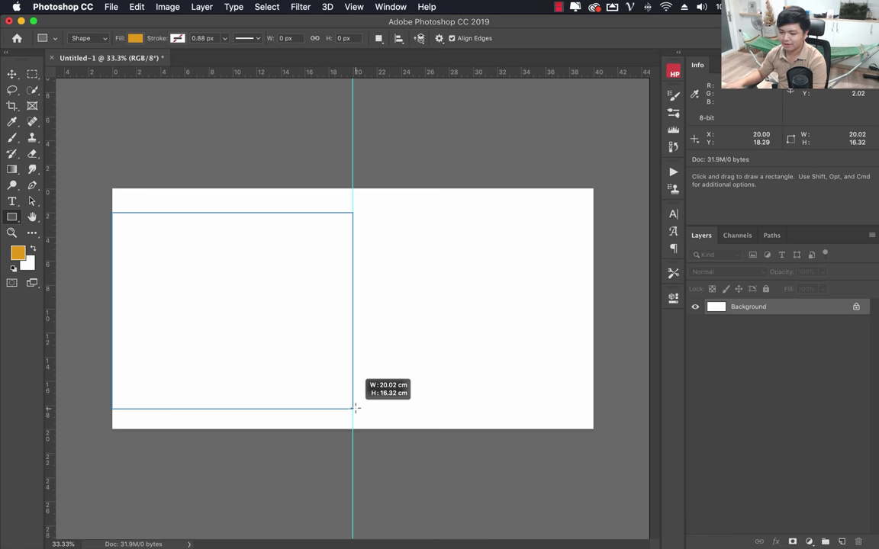
pyautogui.moveTo(356, 408); pyautogui.dragTo(357, 404)
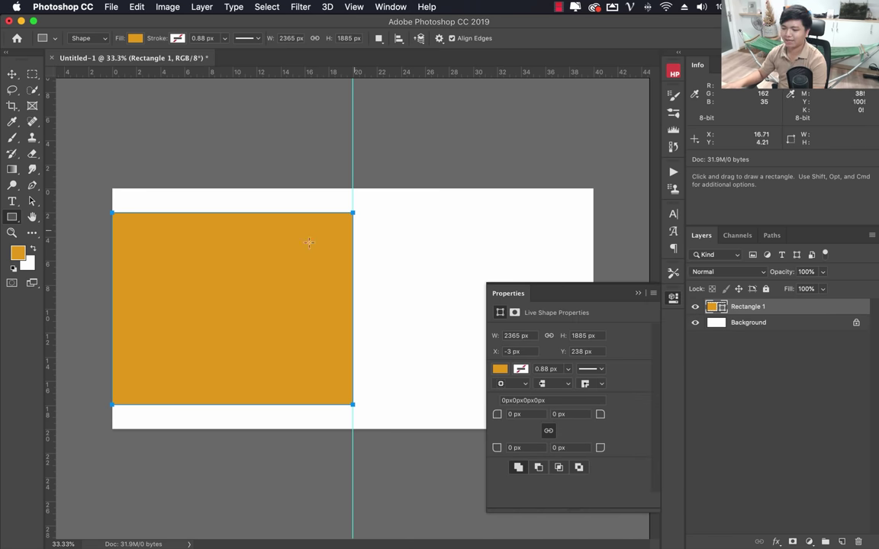
pyautogui.click(639, 294)
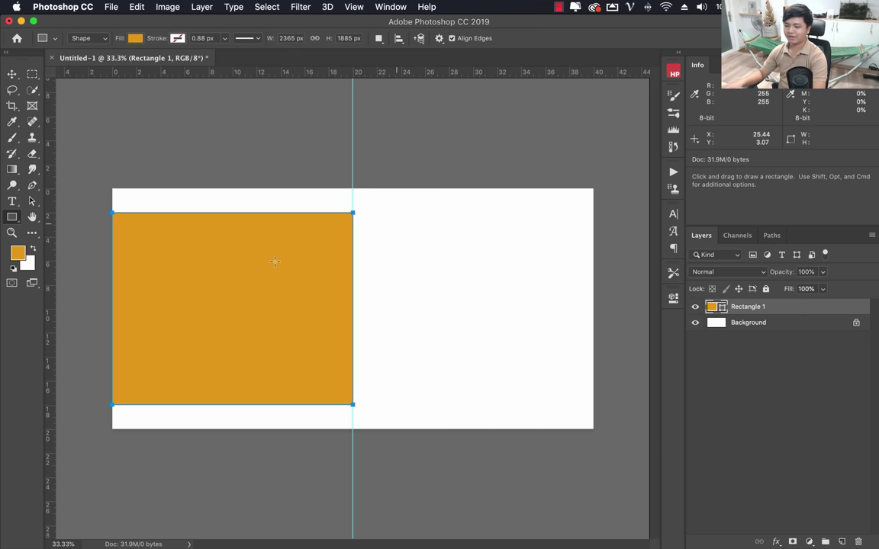
pyautogui.click(32, 217)
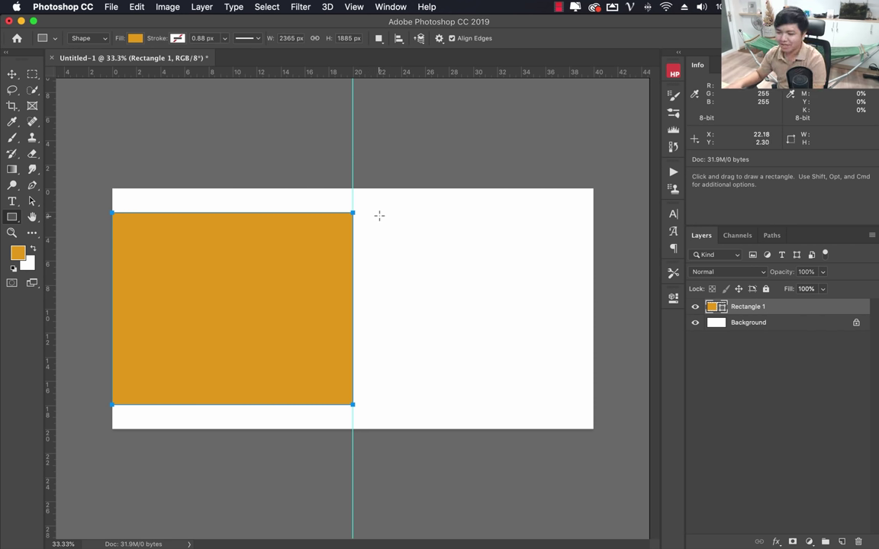
# Draw an 876 px square at the right page's top-left and toggle layer visibility to check both shapes
pyautogui.moveTo(379, 213)
pyautogui.mouseDown()
pyautogui.moveTo(476, 310)
pyautogui.moveTo(468, 302)
pyautogui.mouseUp()
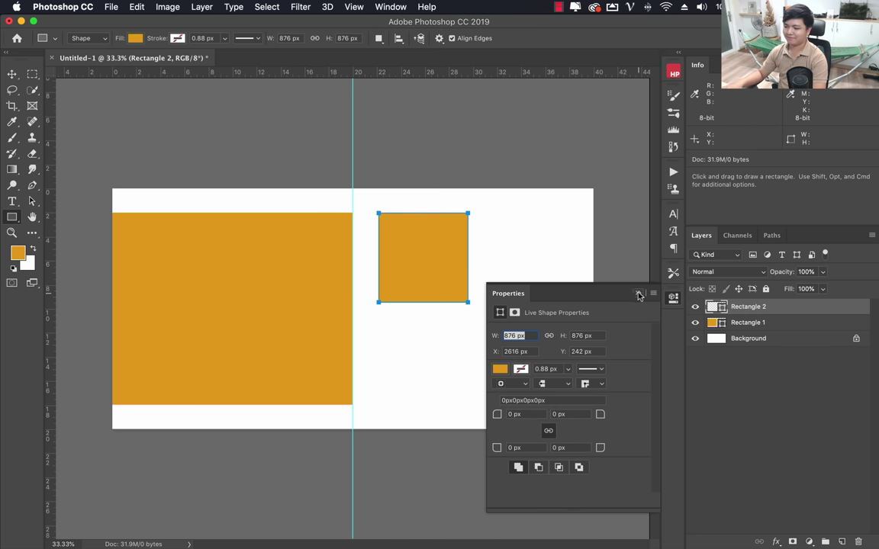
pyautogui.click(755, 322)
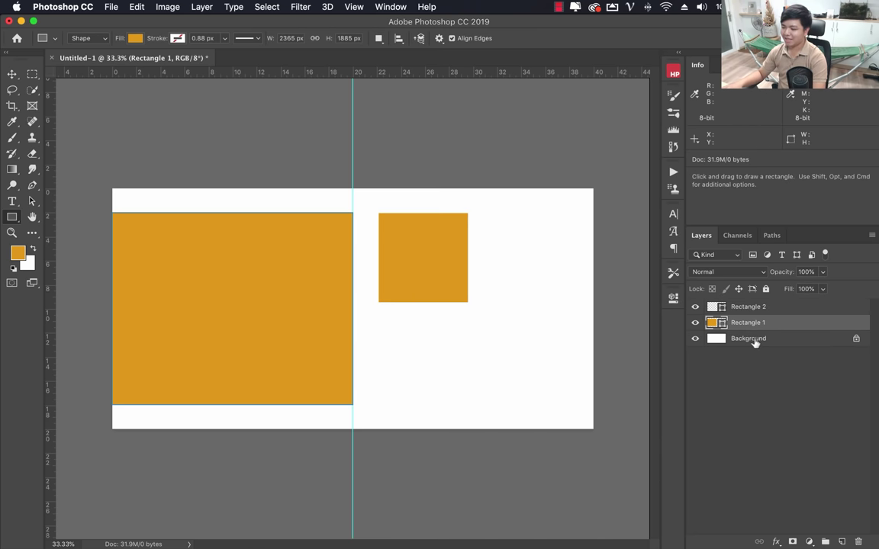
pyautogui.click(11, 75)
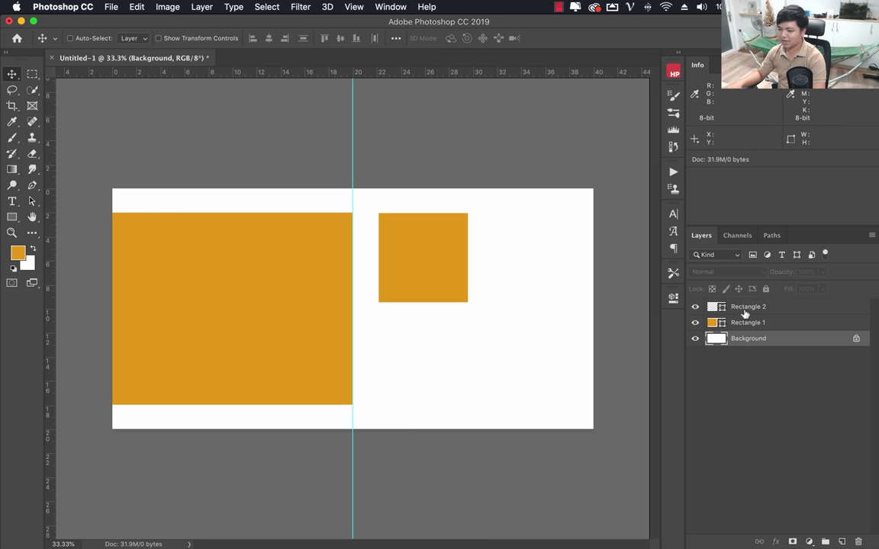
pyautogui.click(746, 308)
pyautogui.click(740, 323)
pyautogui.click(695, 323)
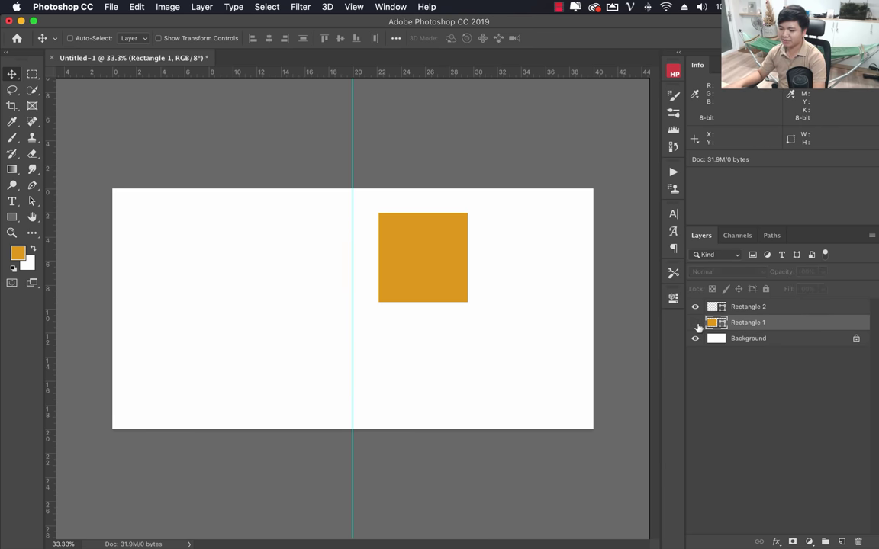
pyautogui.click(695, 323)
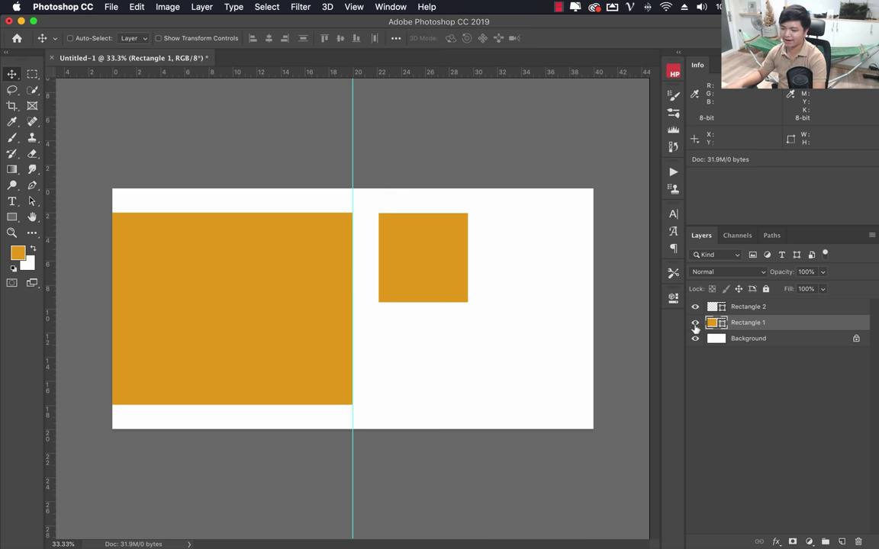
pyautogui.click(695, 324)
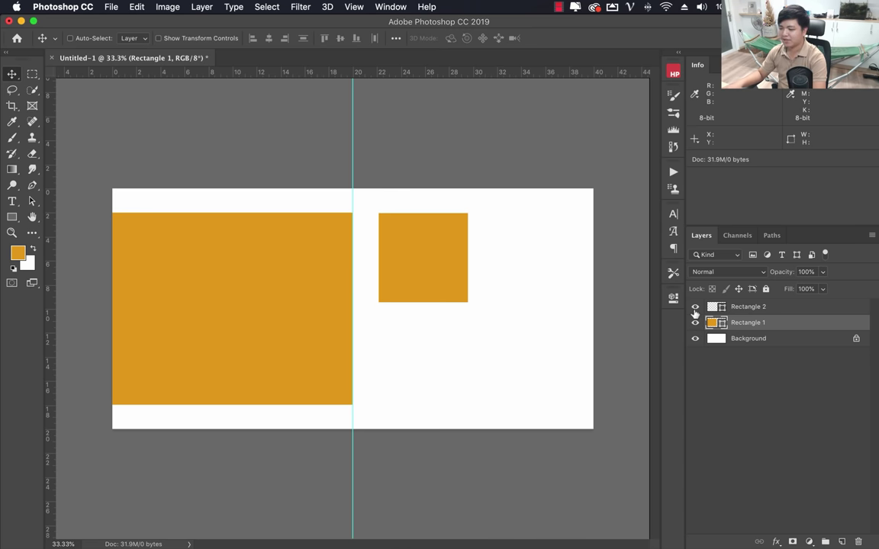
pyautogui.click(695, 307)
pyautogui.click(695, 307)
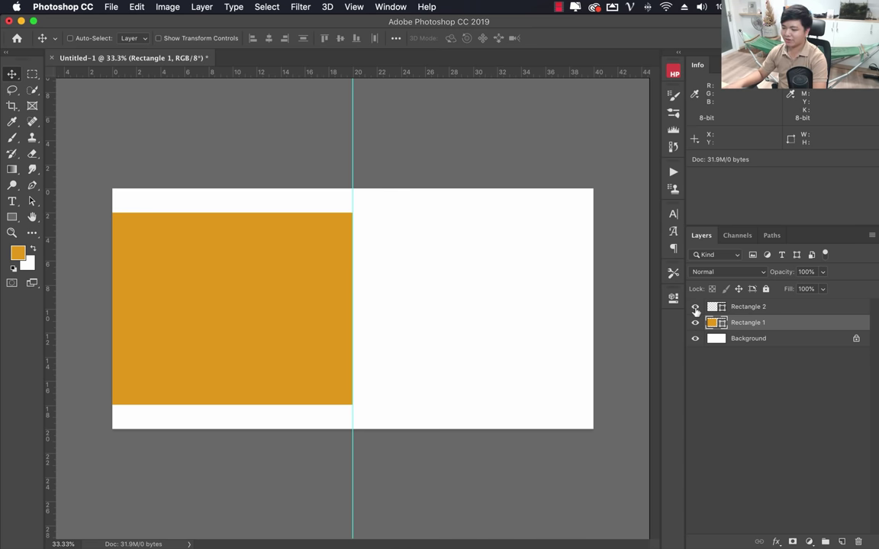
pyautogui.click(768, 309)
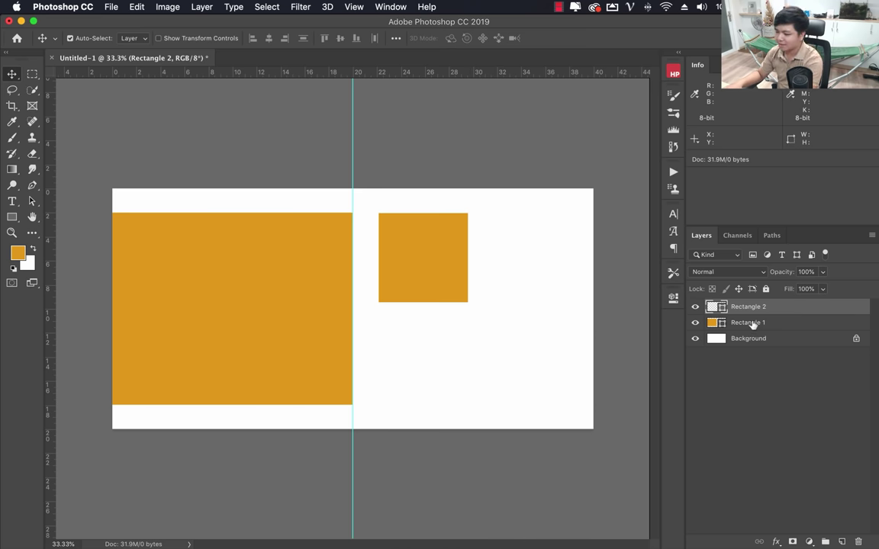
# Duplicate the small square three times and move one copy 8.43 cm to the right
pyautogui.press('super+j')
pyautogui.press('super+j')
pyautogui.press('super+j')
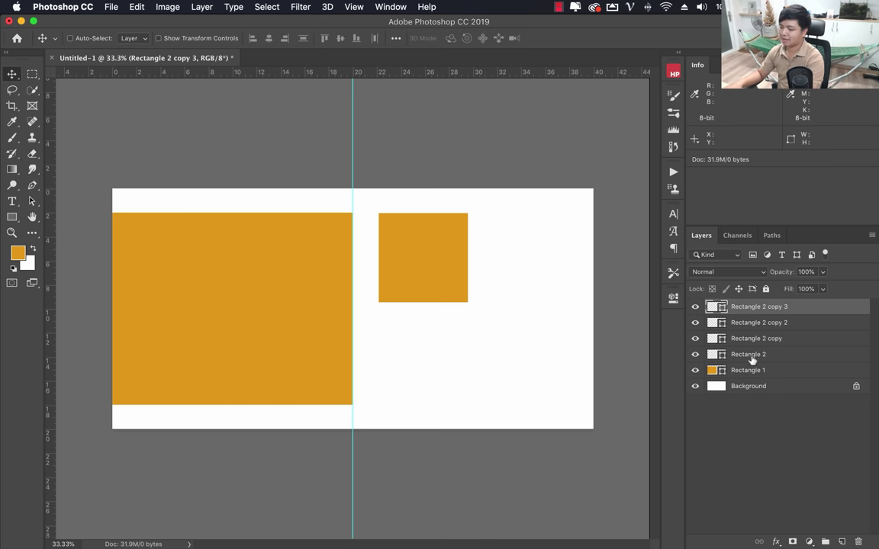
pyautogui.keyDown('shift'); pyautogui.click(752, 355); pyautogui.keyUp('shift')
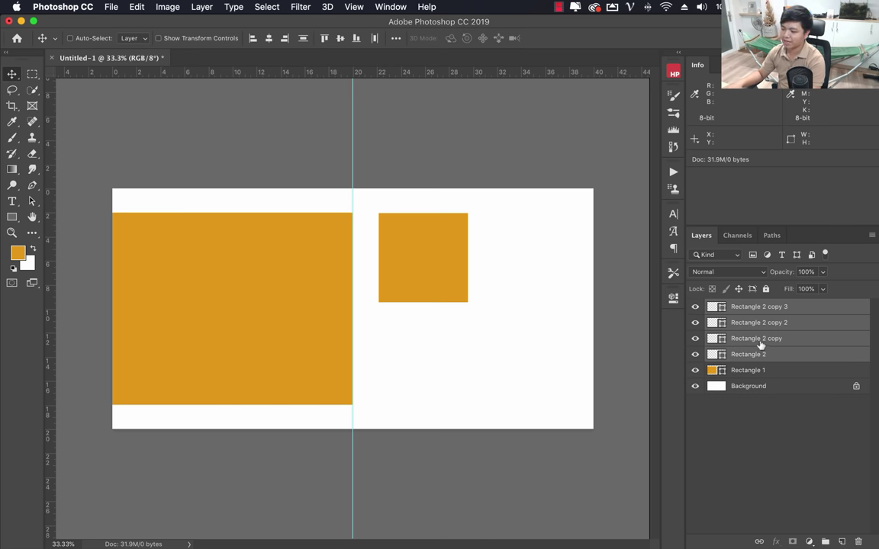
pyautogui.click(759, 341)
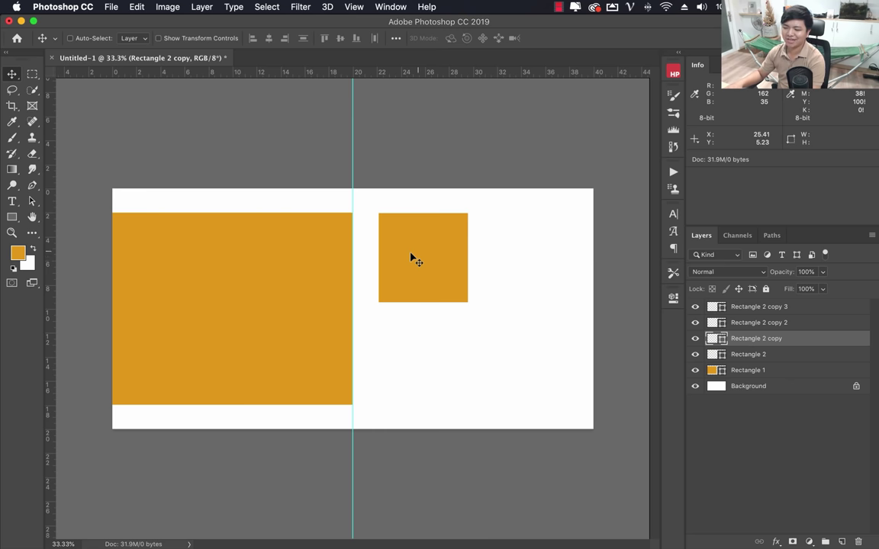
pyautogui.rightClick(12, 74)
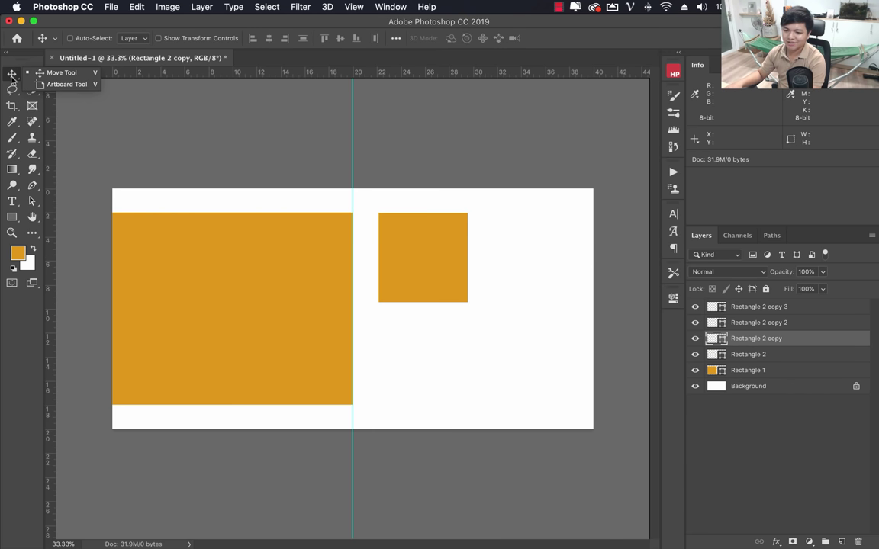
pyautogui.click(56, 74)
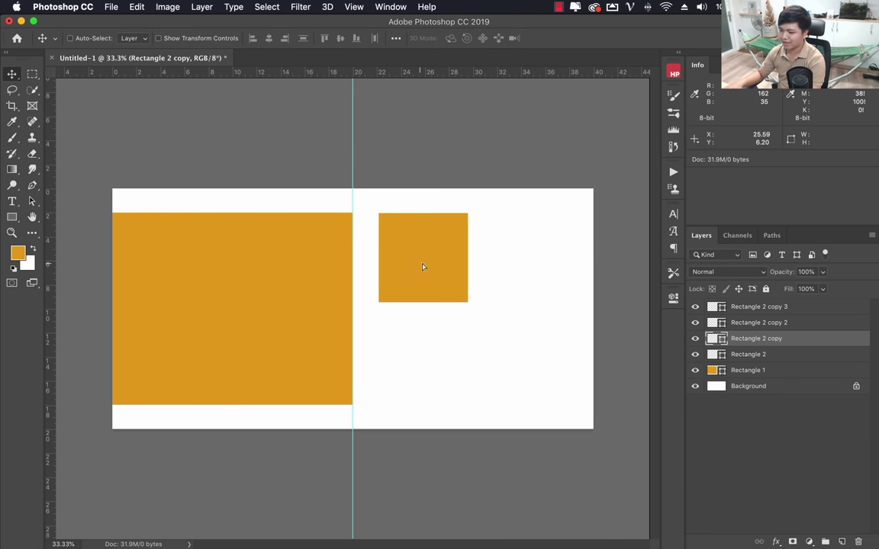
pyautogui.moveTo(424, 266); pyautogui.dragTo(523, 266)
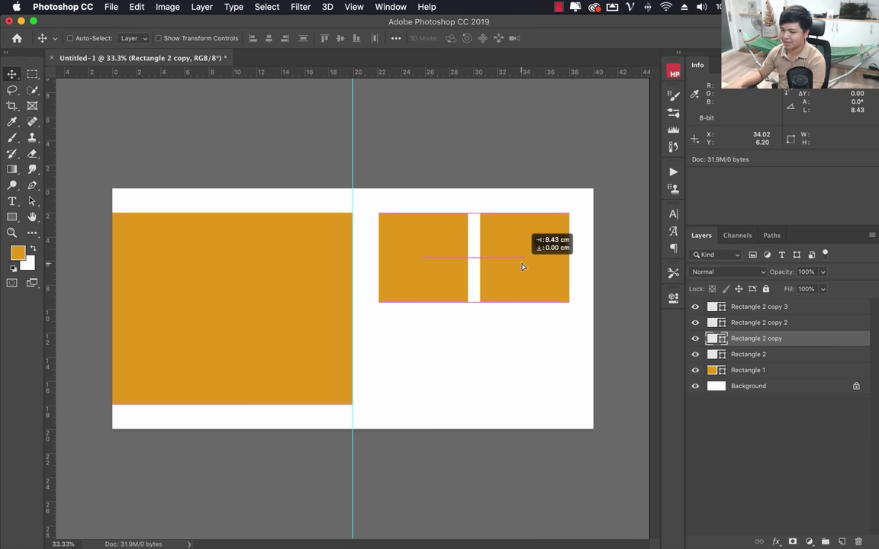
pyautogui.moveTo(522, 267); pyautogui.dragTo(522, 267)
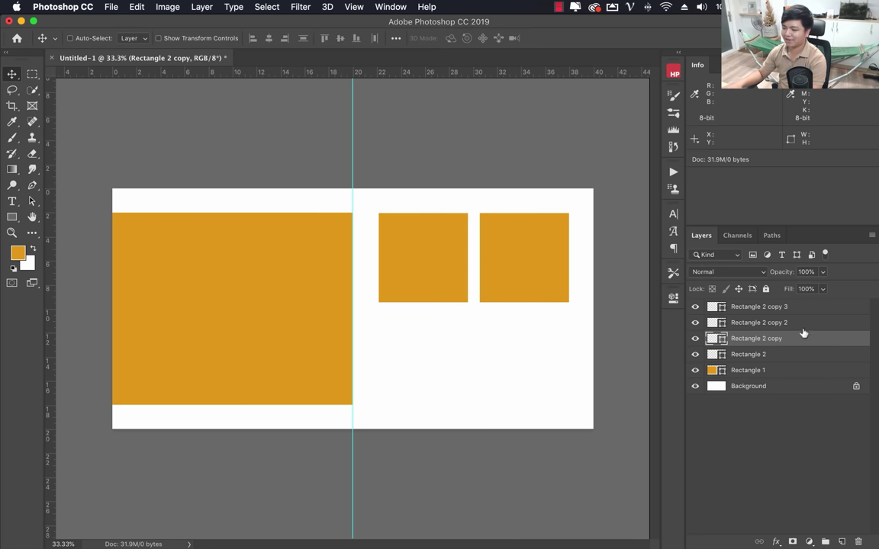
# Move the remaining two copies into the lower row to complete the 2×2 grid
pyautogui.click(777, 327)
pyautogui.moveTo(413, 252)
pyautogui.mouseDown()
pyautogui.moveTo(432, 341)
pyautogui.moveTo(413, 353)
pyautogui.mouseUp()
pyautogui.click(761, 306)
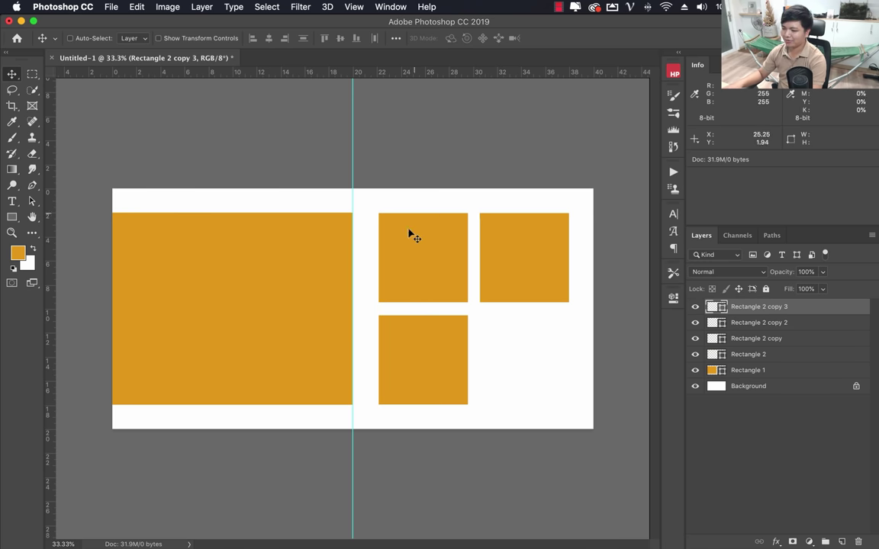
pyautogui.moveTo(424, 243)
pyautogui.mouseDown()
pyautogui.moveTo(514, 320)
pyautogui.moveTo(523, 348)
pyautogui.mouseUp()
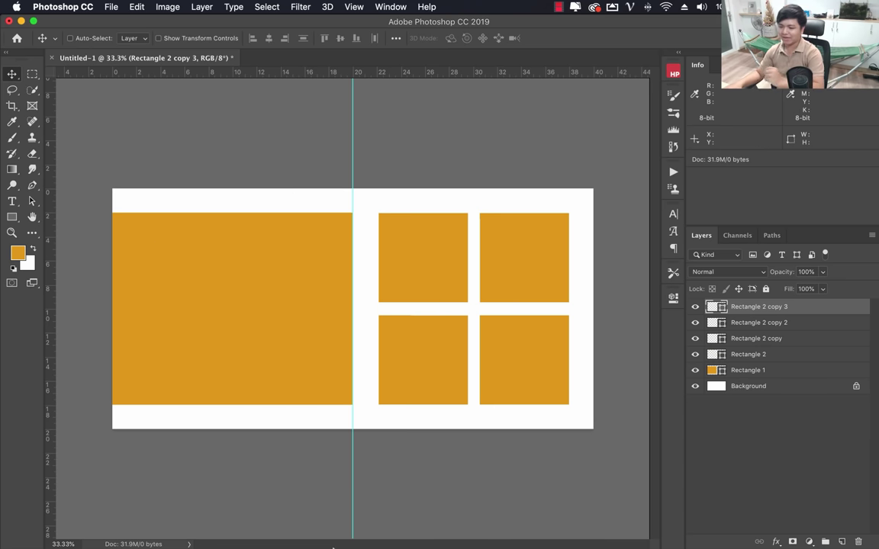
pyautogui.moveTo(333, 546)
pyautogui.click(181, 527)
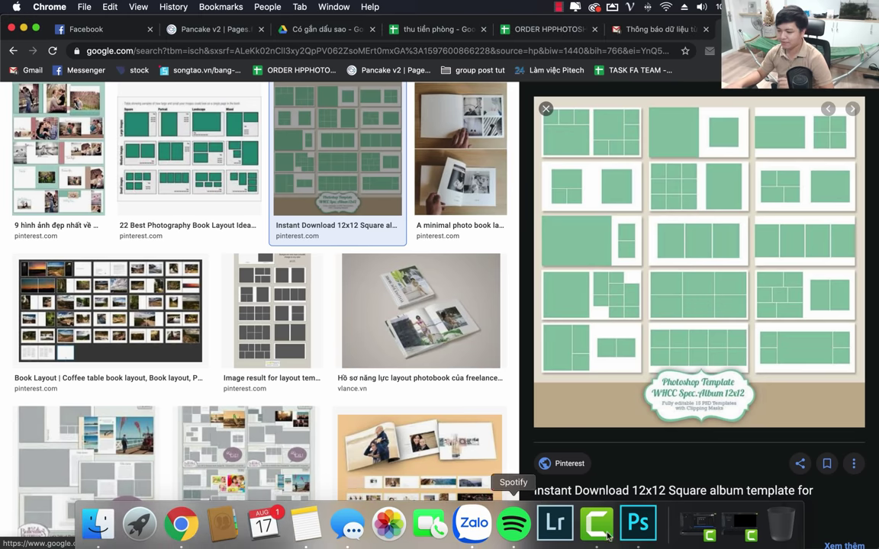
# Leave the Chrome layout results and bring the Photoshop spread with its square grid back to the front
pyautogui.click(638, 526)
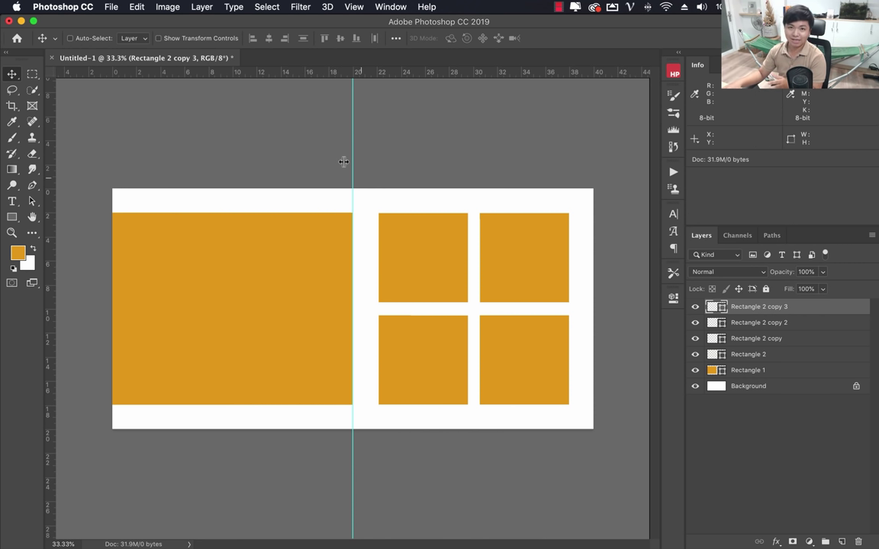
# Select the Rectangle 1 layer so the new photo lands above it
pyautogui.click(763, 372)
pyautogui.click(765, 309)
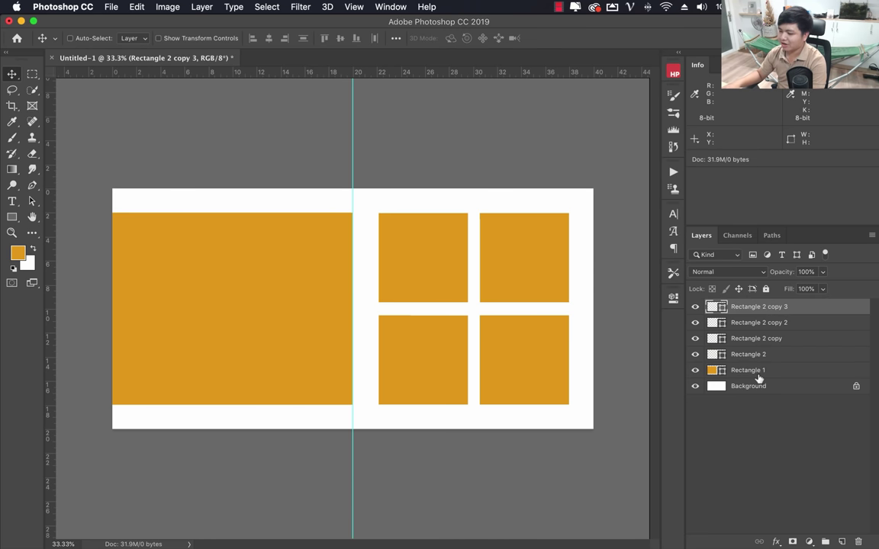
pyautogui.click(761, 372)
pyautogui.click(760, 308)
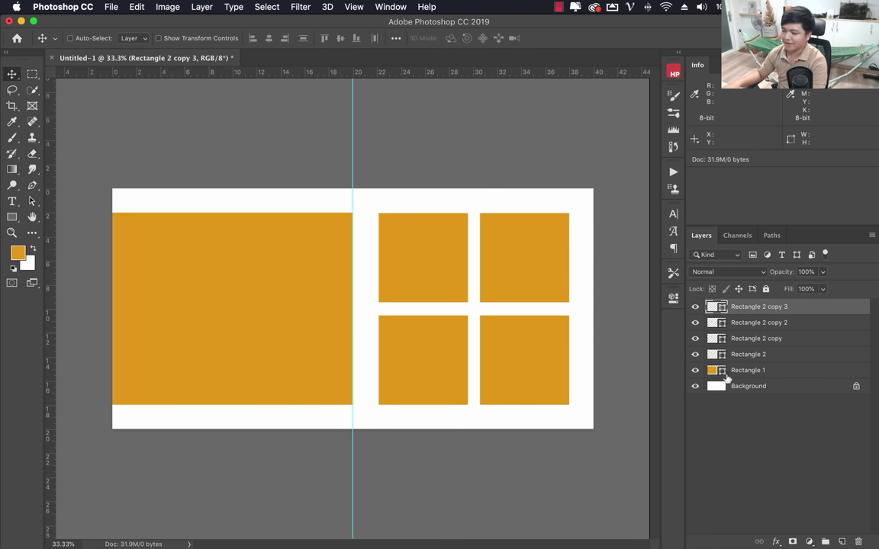
pyautogui.click(758, 371)
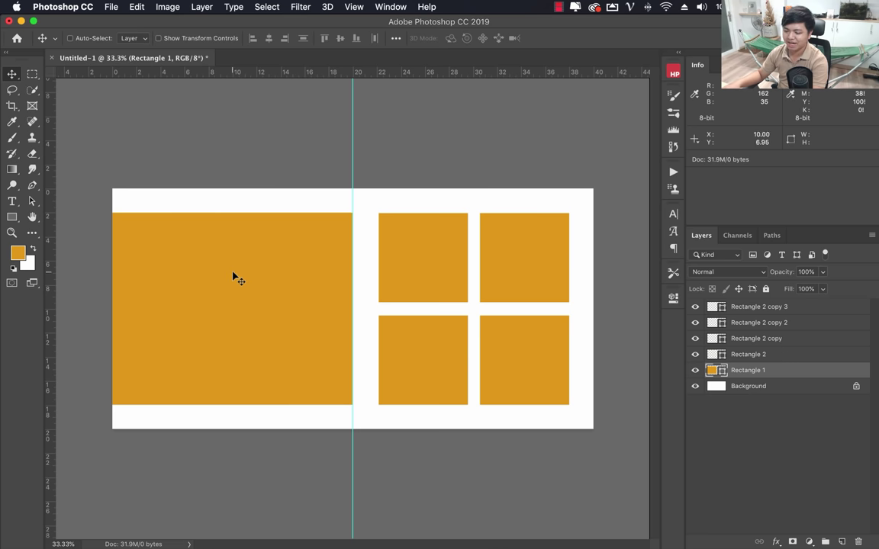
# Find KKK01879.jpg in the stock jpeg folder and drag it onto the spread
pyautogui.click(93, 475)
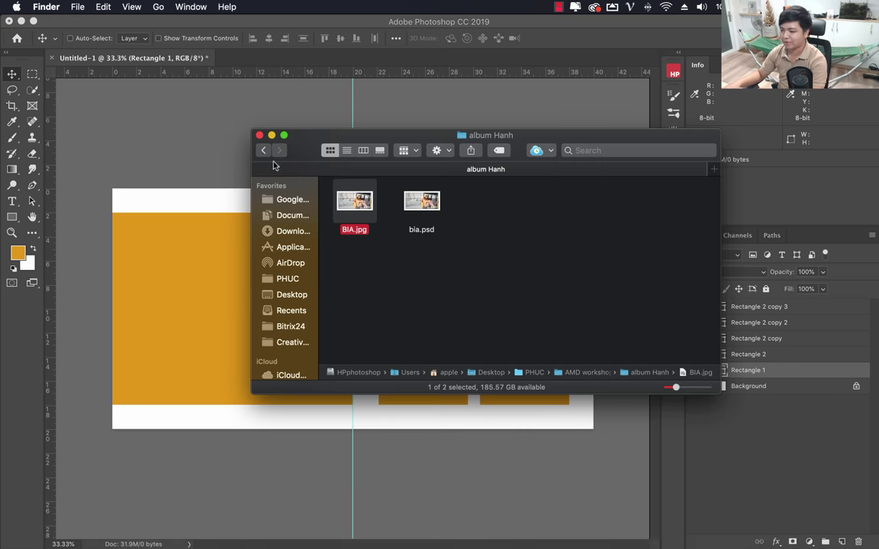
pyautogui.click(264, 150)
pyautogui.click(537, 227)
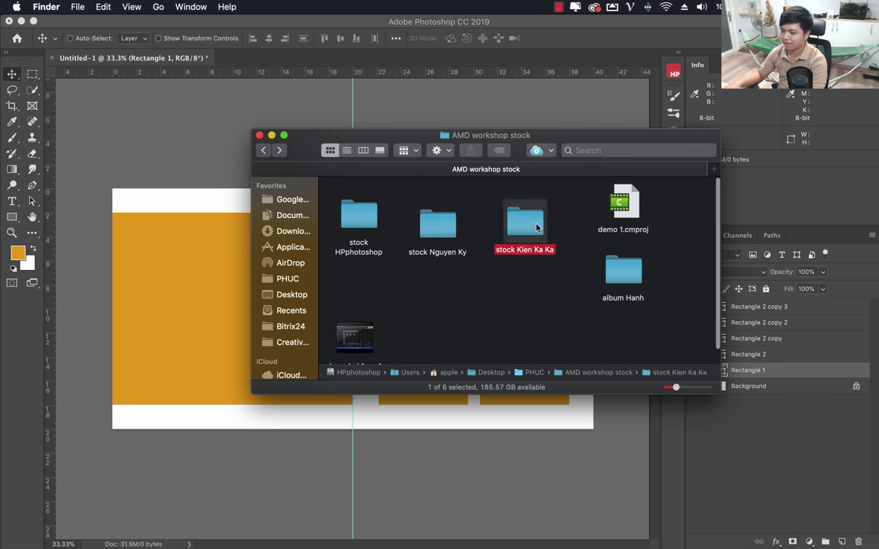
pyautogui.doubleClick(537, 226)
pyautogui.scroll(-3, 519, 267)
pyautogui.doubleClick(555, 309)
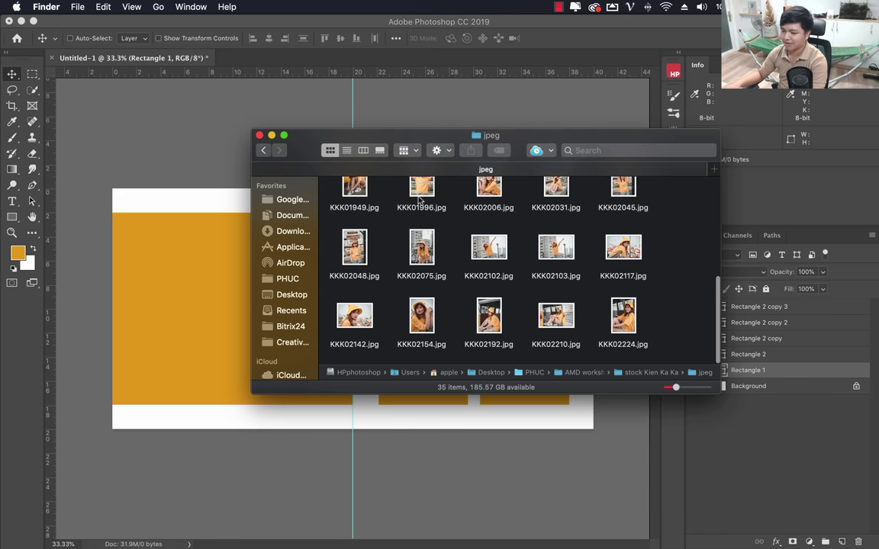
pyautogui.scroll(3, 461, 275)
pyautogui.scroll(2, 461, 274)
pyautogui.click(412, 307)
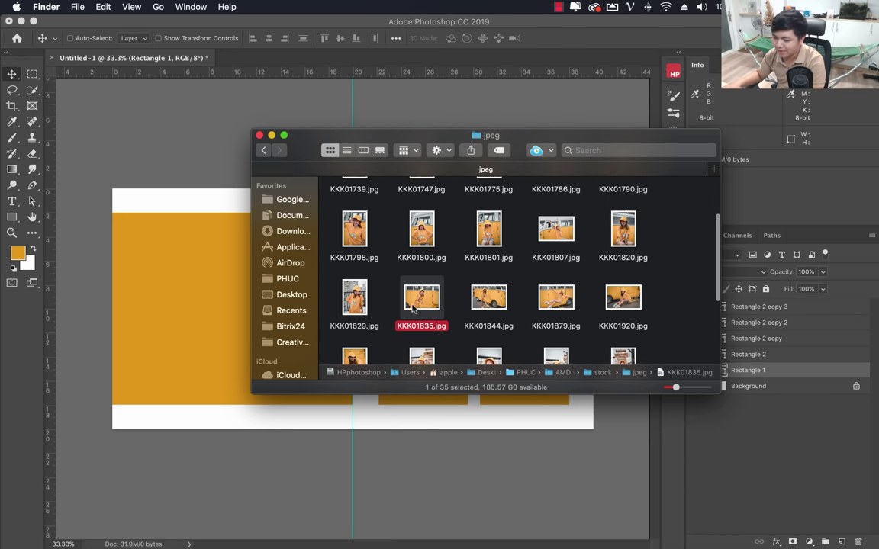
pyautogui.click(543, 308)
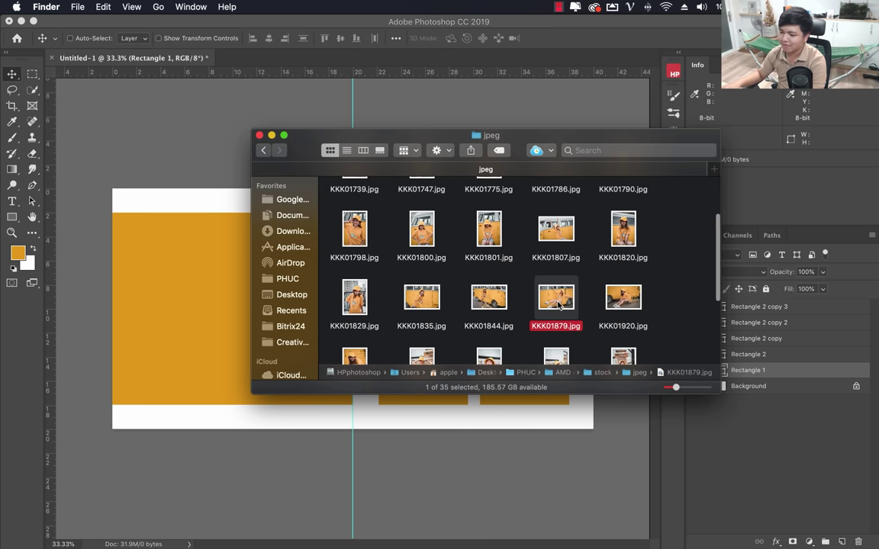
pyautogui.moveTo(559, 305); pyautogui.dragTo(151, 294)
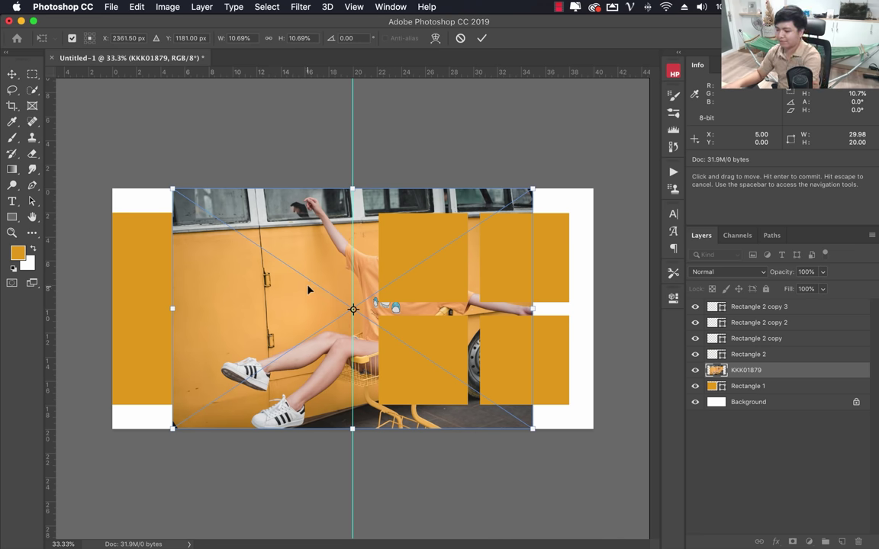
# Commit the KKK01879 placement and shift the photo left over the left page
pyautogui.press('Return')
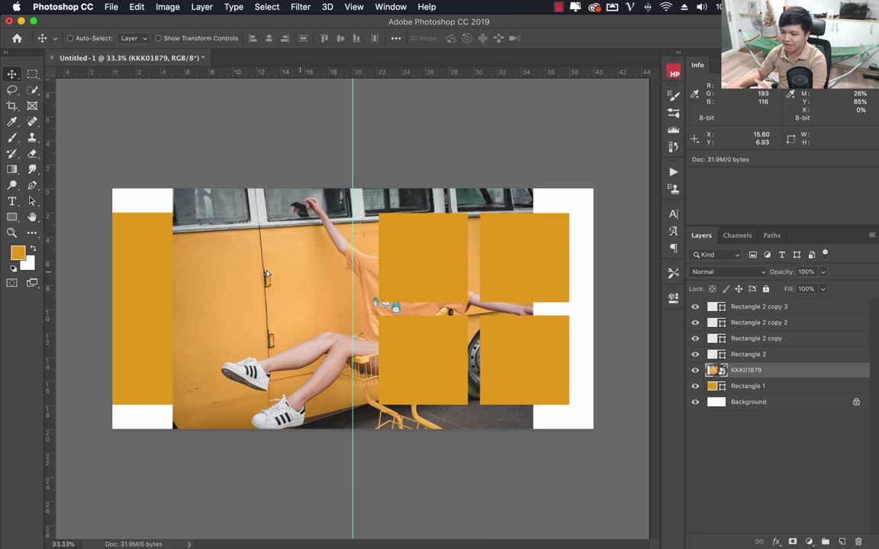
pyautogui.moveTo(305, 229); pyautogui.dragTo(252, 222)
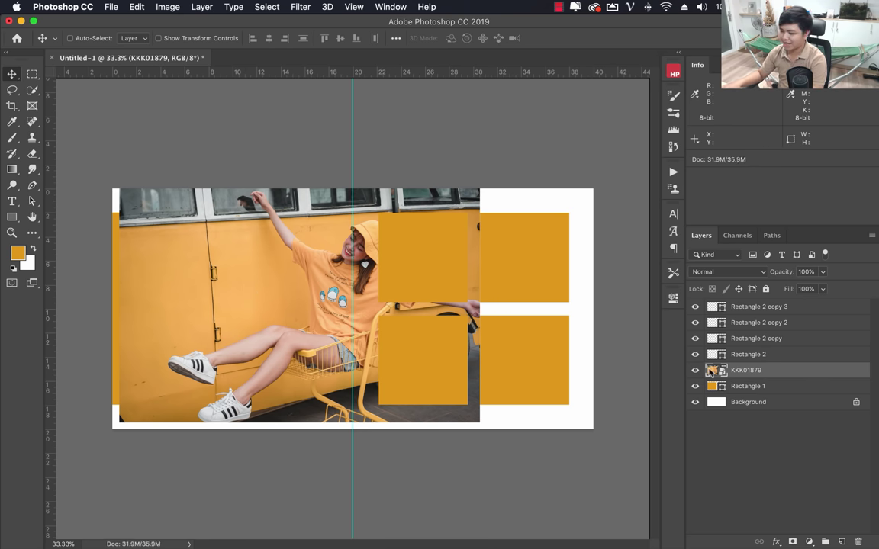
pyautogui.moveTo(755, 373)
pyautogui.mouseDown()
pyautogui.moveTo(763, 402)
pyautogui.moveTo(763, 364)
pyautogui.mouseUp()
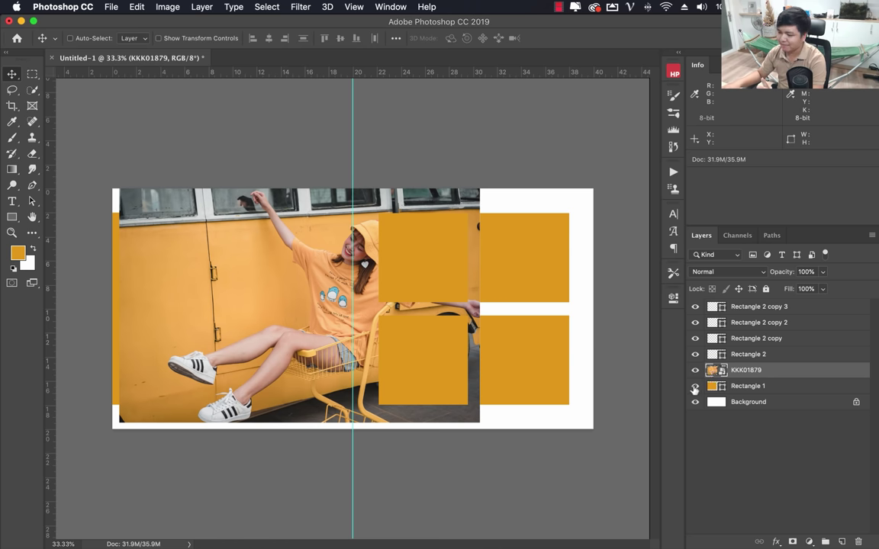
# Toggle Rectangle 1 and the photo's visibility to check the layer stacking
pyautogui.click(695, 387)
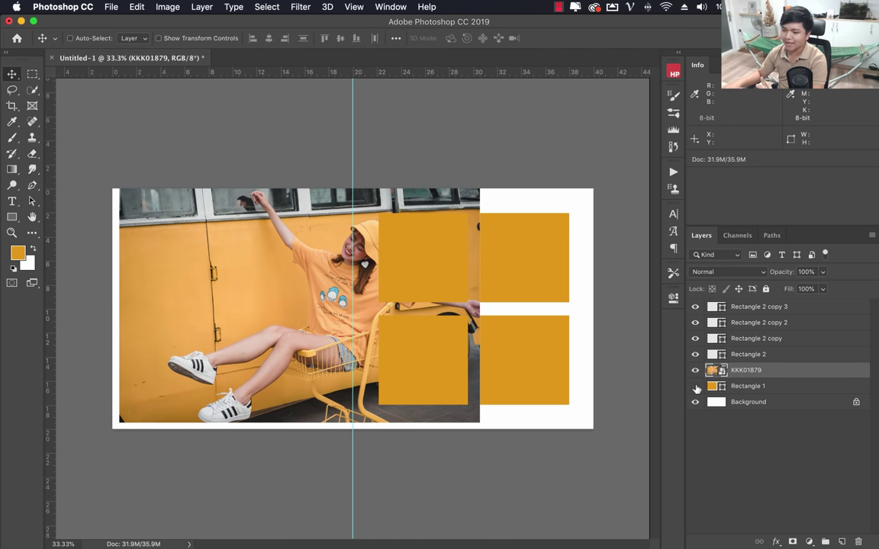
pyautogui.click(695, 370)
pyautogui.click(695, 386)
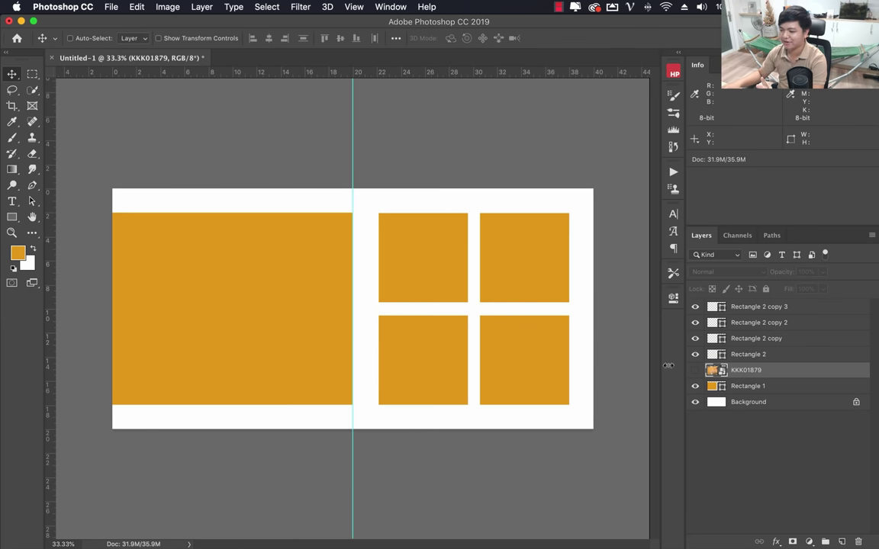
pyautogui.click(695, 370)
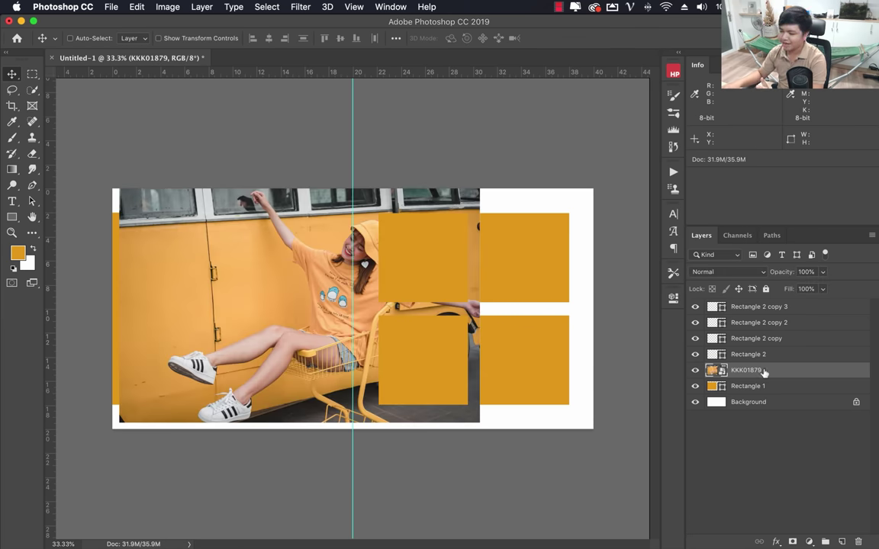
# Clip KKK01879 to Rectangle 1 with Create Clipping Mask and toggle the frame to verify it
pyautogui.rightClick(753, 373)
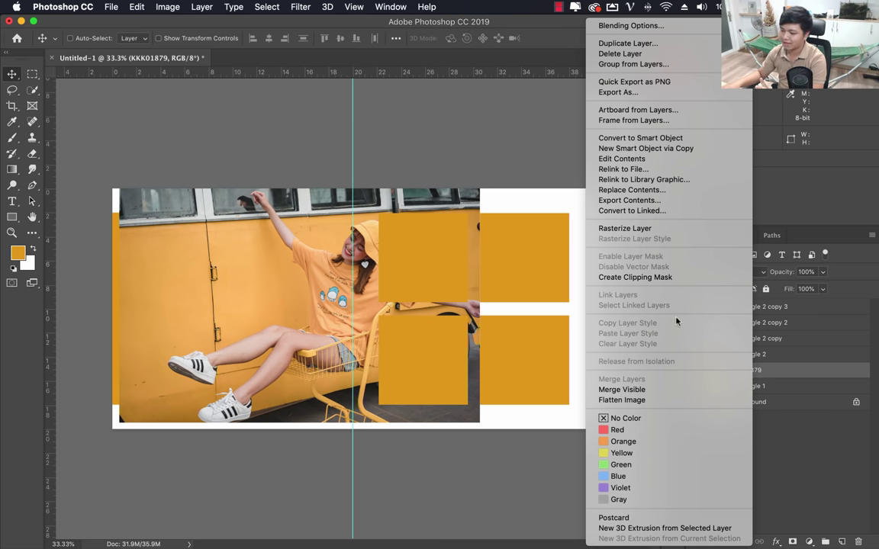
pyautogui.click(646, 278)
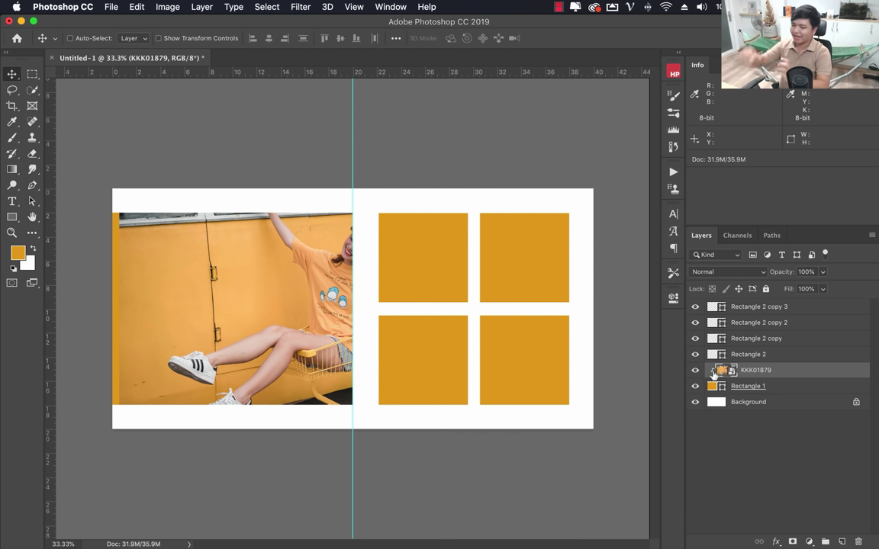
pyautogui.click(695, 370)
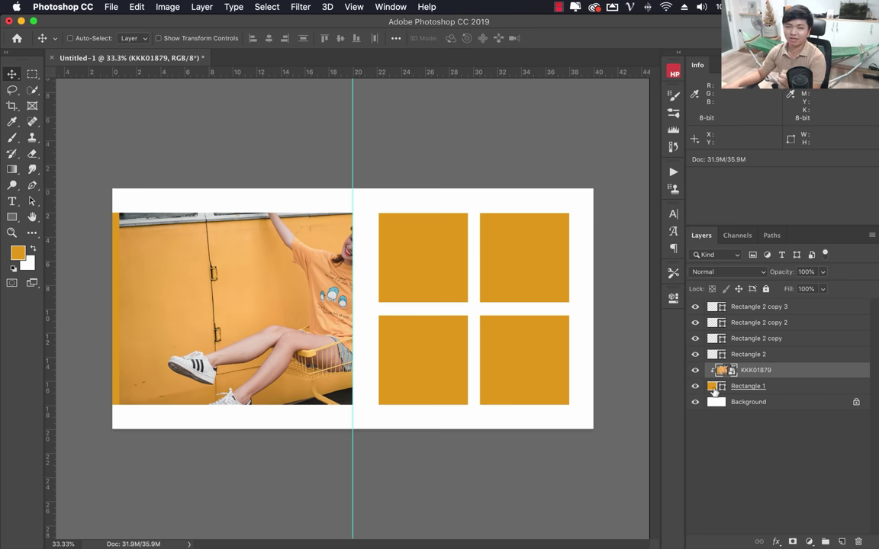
pyautogui.click(695, 387)
pyautogui.click(695, 387)
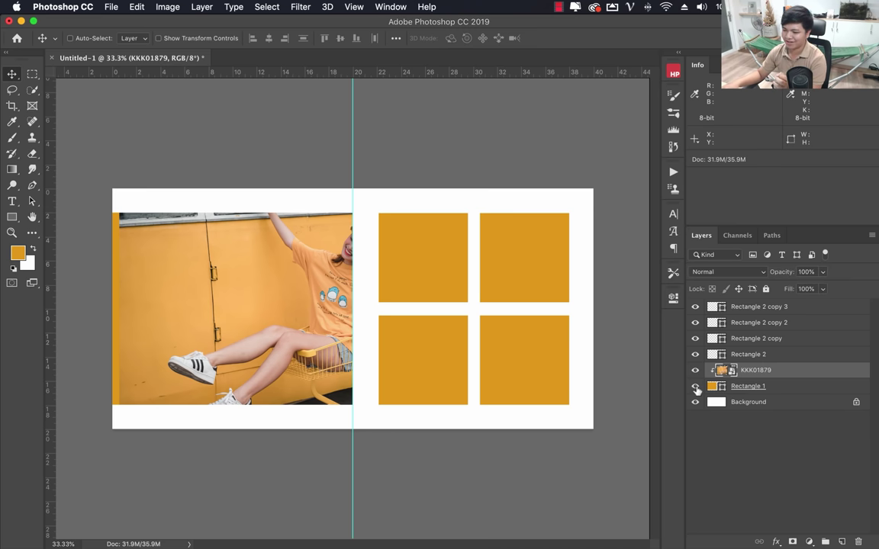
pyautogui.click(695, 386)
pyautogui.click(695, 387)
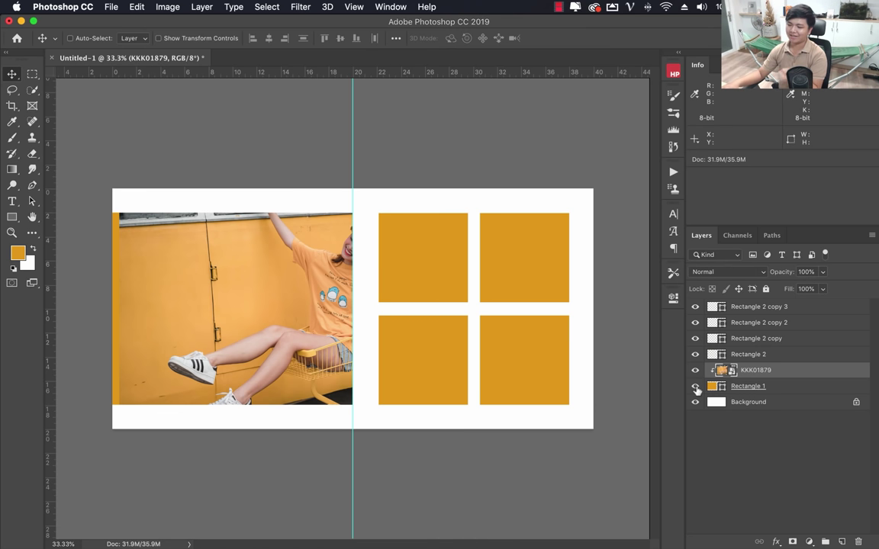
pyautogui.click(695, 387)
pyautogui.click(695, 386)
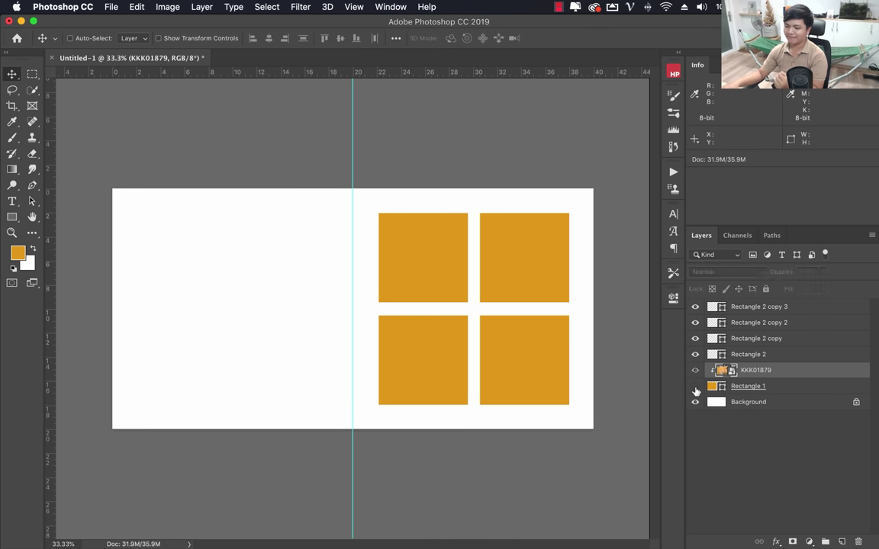
pyautogui.click(710, 387)
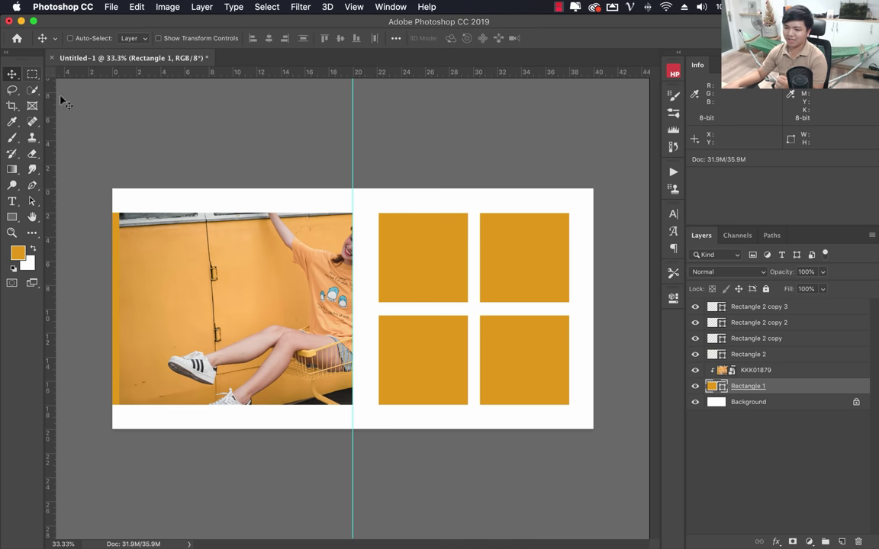
# Scale KKK01879 down to 8.73% and reposition it so the girl and bus wheel fill the left frame
pyautogui.moveTo(256, 263)
pyautogui.mouseDown()
pyautogui.moveTo(390, 270)
pyautogui.moveTo(266, 281)
pyautogui.mouseUp()
pyautogui.click(766, 373)
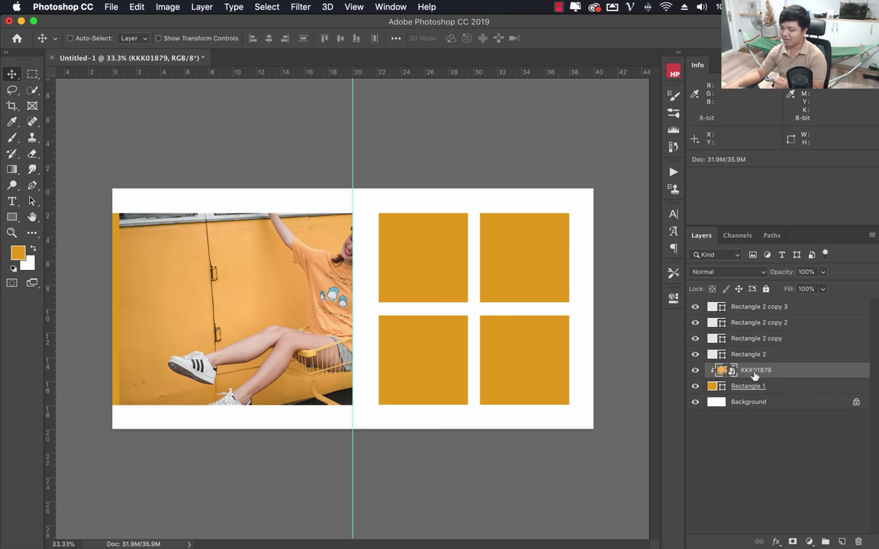
pyautogui.moveTo(287, 271); pyautogui.dragTo(202, 287)
pyautogui.hotkey('ctrl', 't')
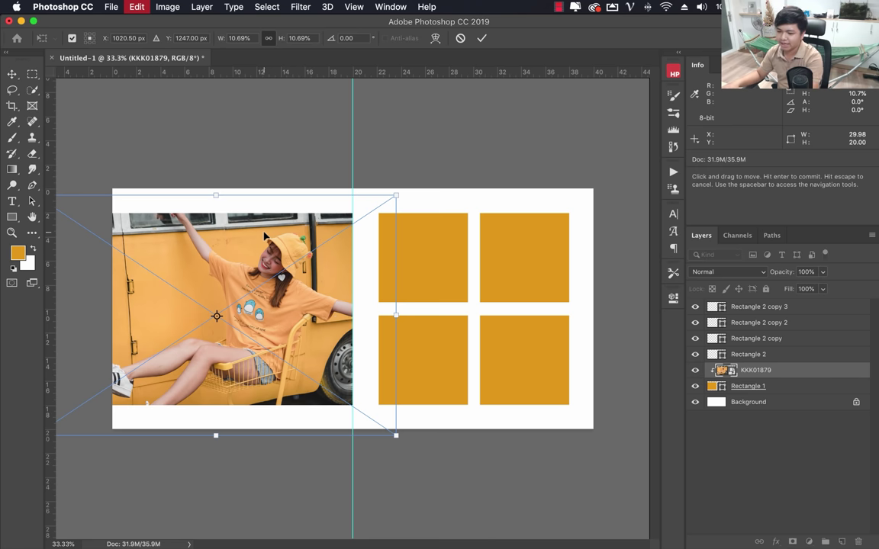
pyautogui.moveTo(394, 196); pyautogui.dragTo(369, 204)
pyautogui.moveTo(371, 433); pyautogui.dragTo(332, 406)
pyautogui.moveTo(212, 317)
pyautogui.mouseDown()
pyautogui.moveTo(249, 318)
pyautogui.moveTo(209, 316)
pyautogui.mouseUp()
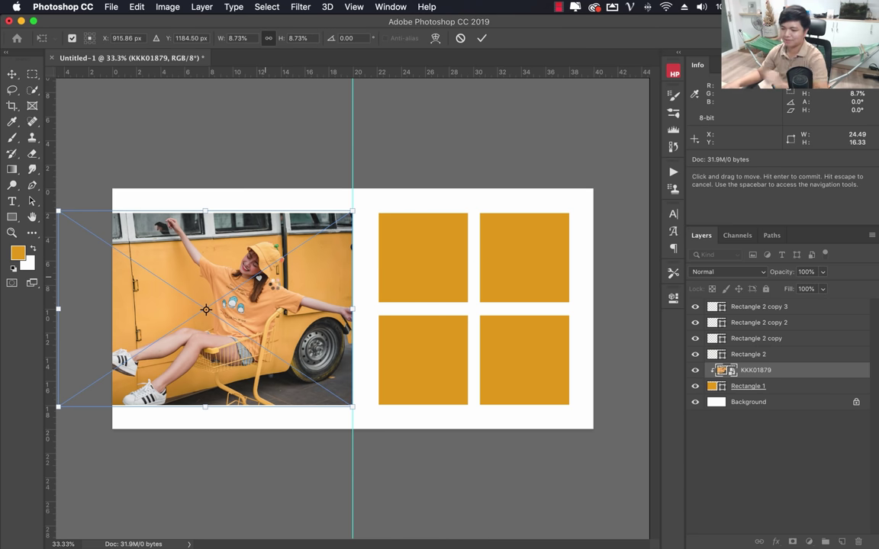
pyautogui.press('Return')
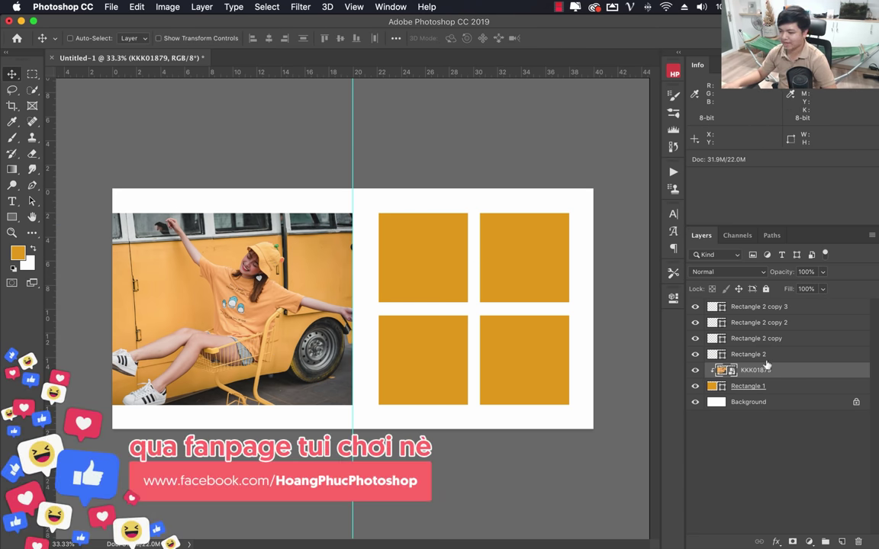
# Place KKK01798.jpg from Finder onto the spread and raise it above the grid squares
pyautogui.click(709, 354)
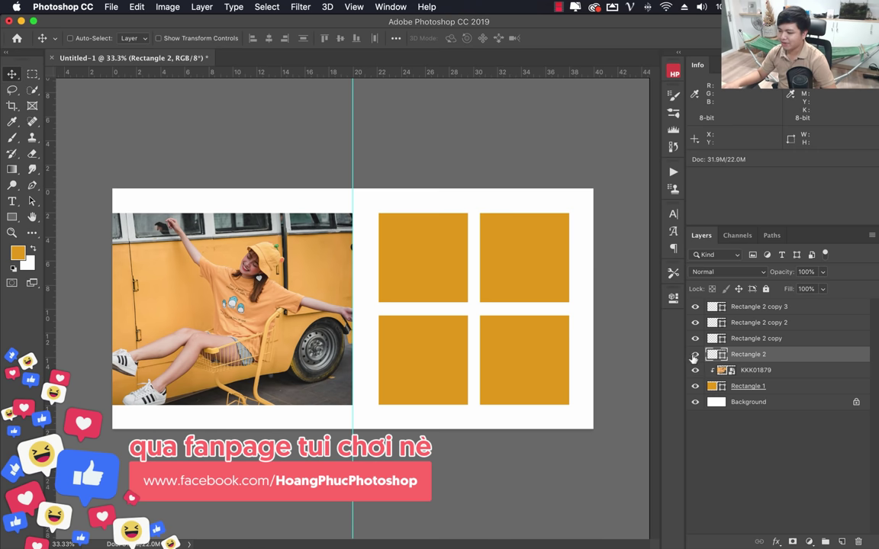
pyautogui.click(695, 354)
pyautogui.click(695, 340)
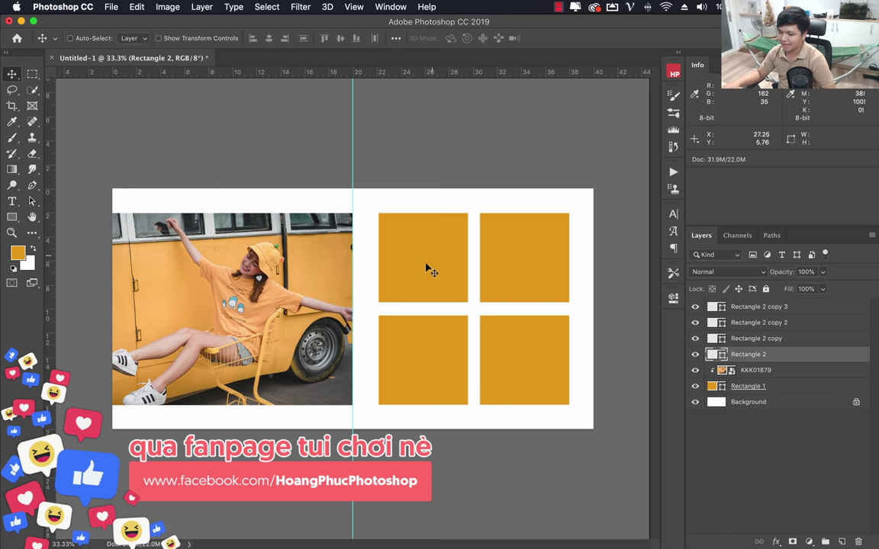
pyautogui.click(96, 525)
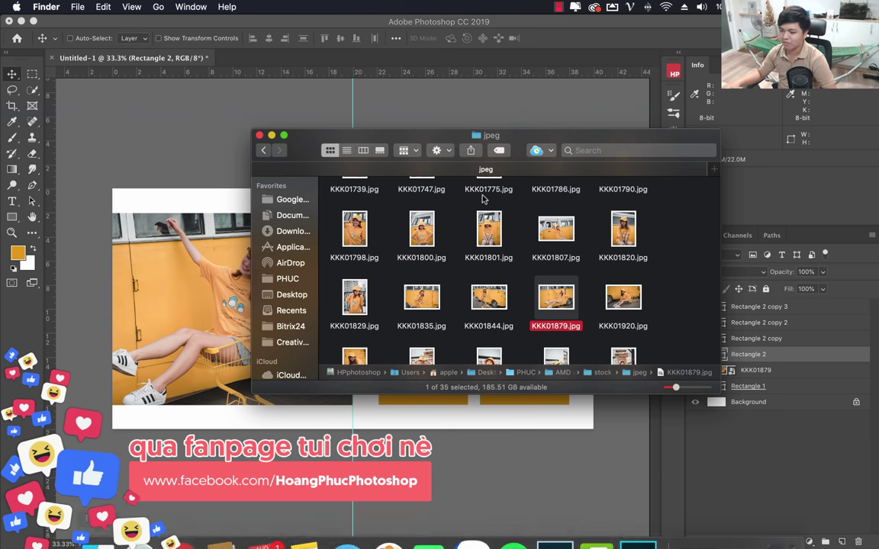
pyautogui.moveTo(369, 242); pyautogui.dragTo(415, 289)
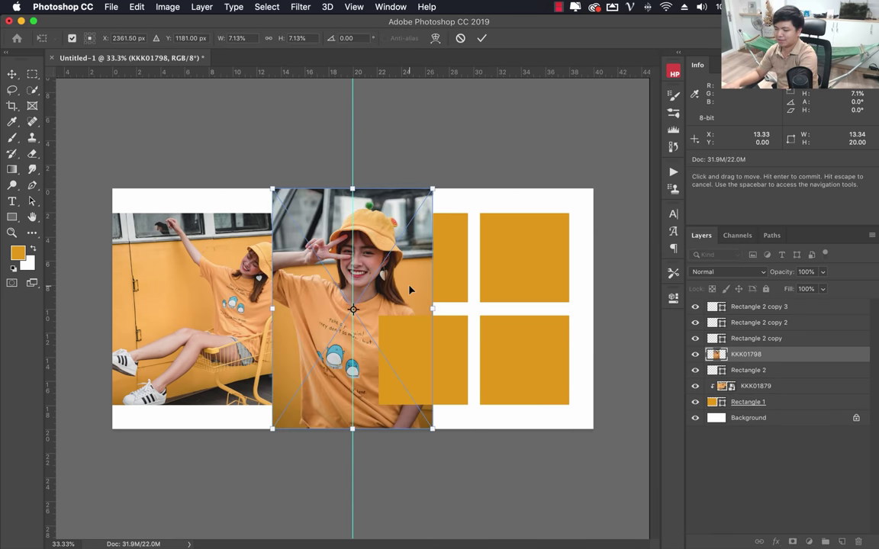
pyautogui.press('Return')
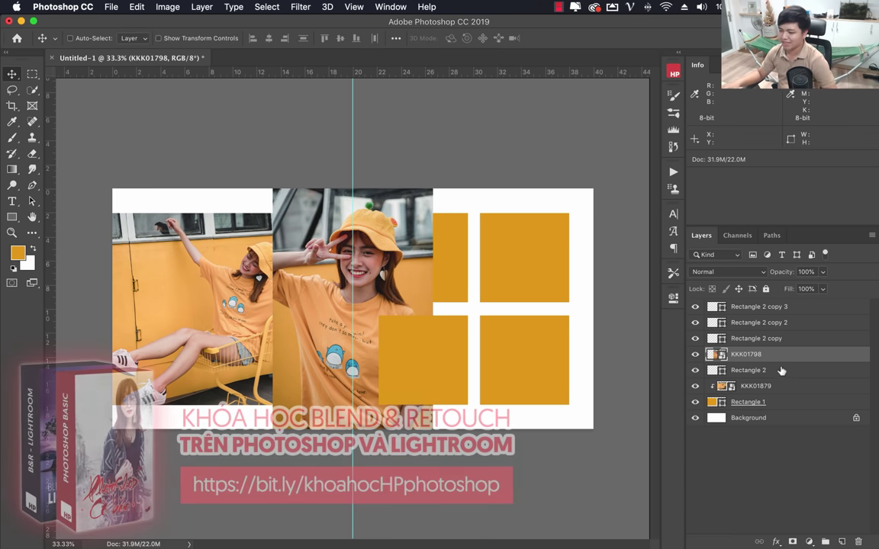
pyautogui.moveTo(751, 356)
pyautogui.mouseDown()
pyautogui.moveTo(773, 386)
pyautogui.moveTo(775, 304)
pyautogui.mouseUp()
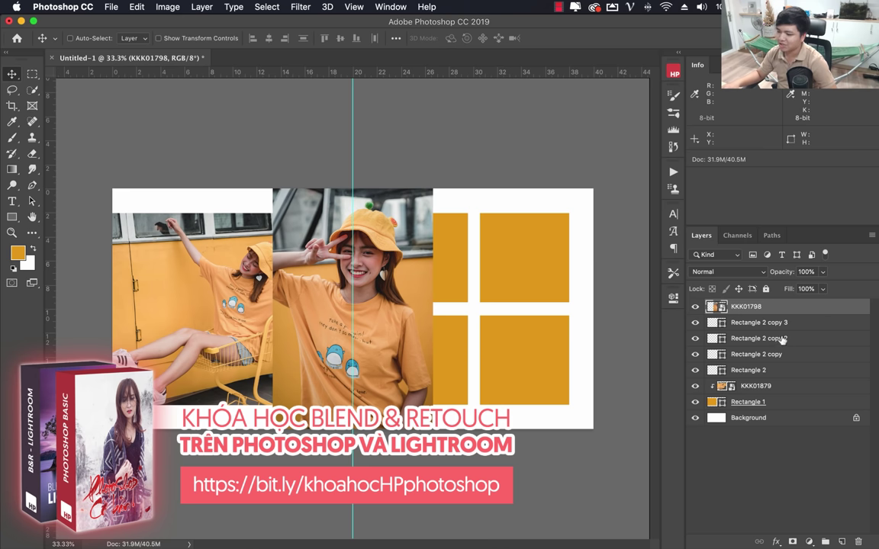
# Rename the top-left square's layer to '1' and move KKK01798 directly above it
pyautogui.click(695, 370)
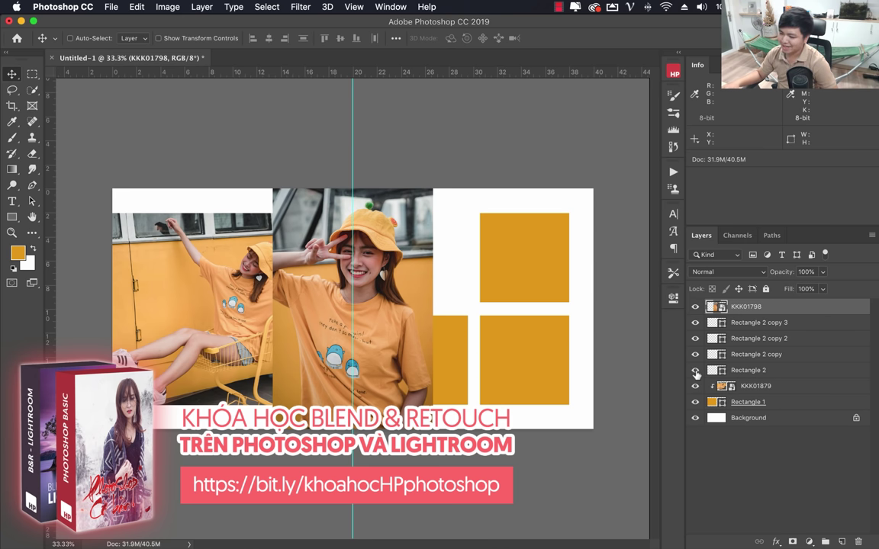
pyautogui.click(763, 370)
pyautogui.click(695, 371)
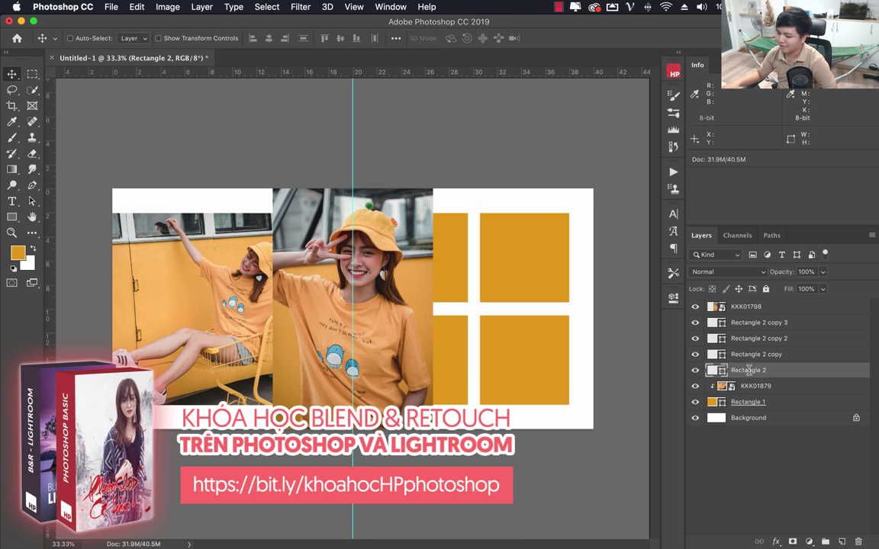
pyautogui.doubleClick(748, 370)
pyautogui.write('1')
pyautogui.press('Return')
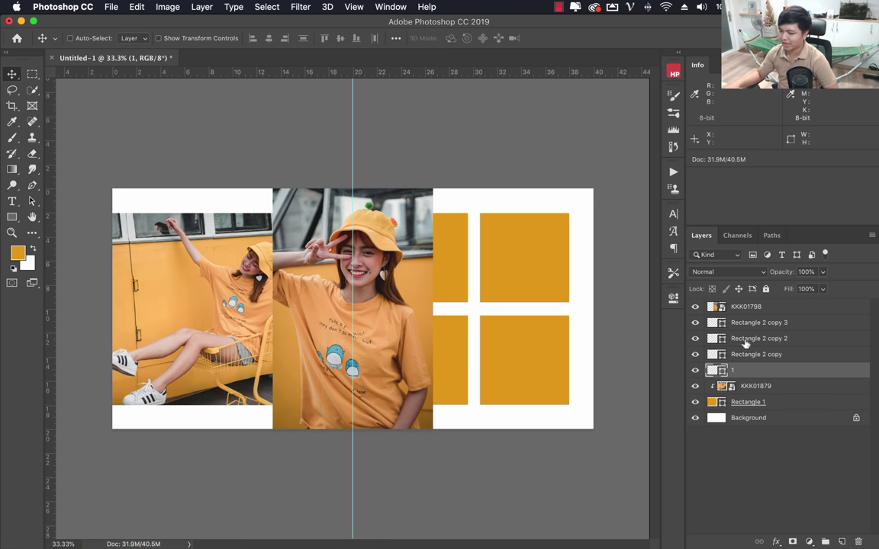
pyautogui.moveTo(741, 309); pyautogui.dragTo(744, 363)
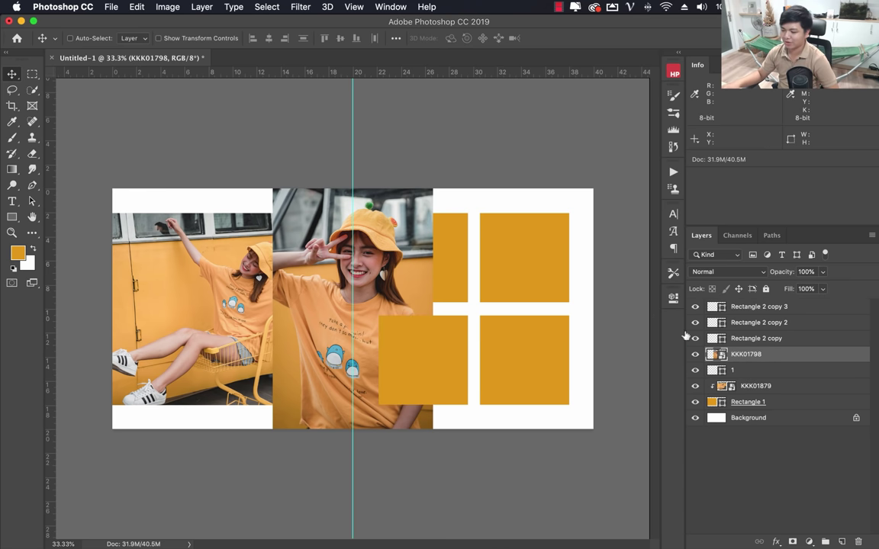
# Clip KKK01798 into the top-left square and scale and move it to fill the square
pyautogui.rightClick(747, 357)
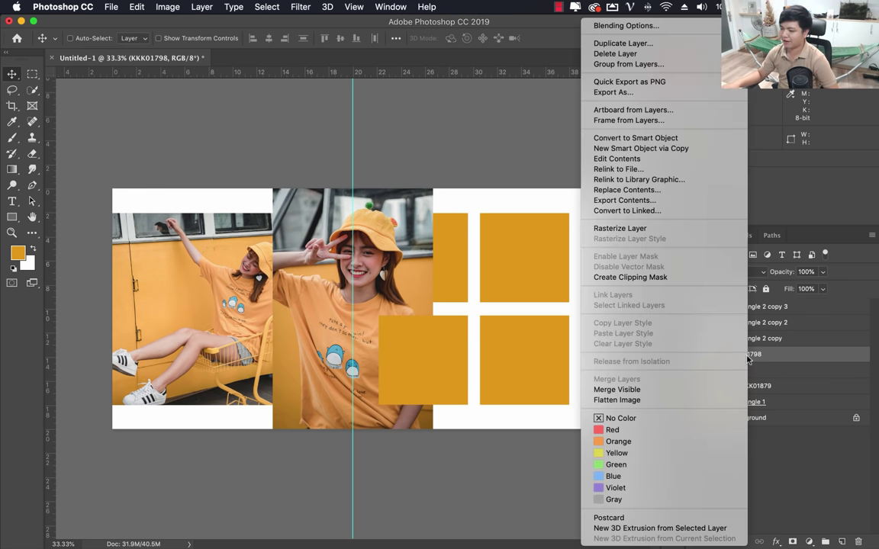
pyautogui.click(632, 278)
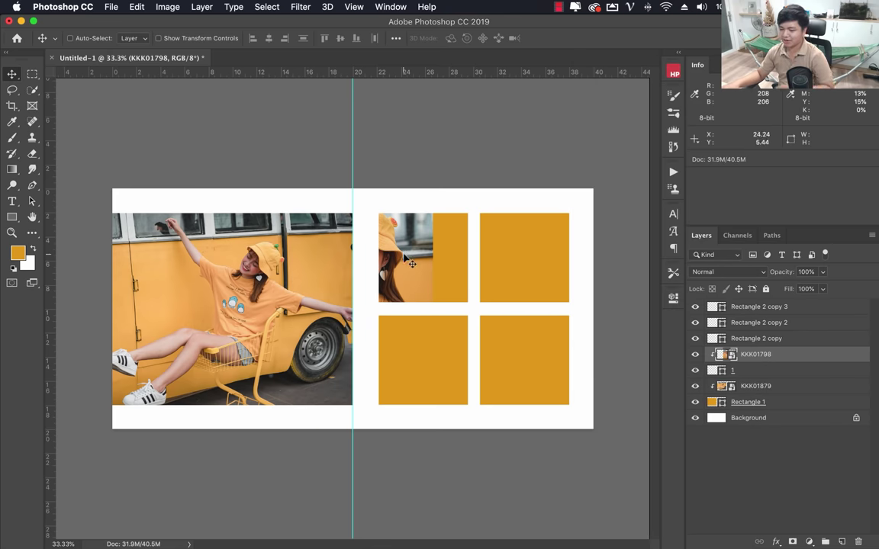
pyautogui.press('super+t')
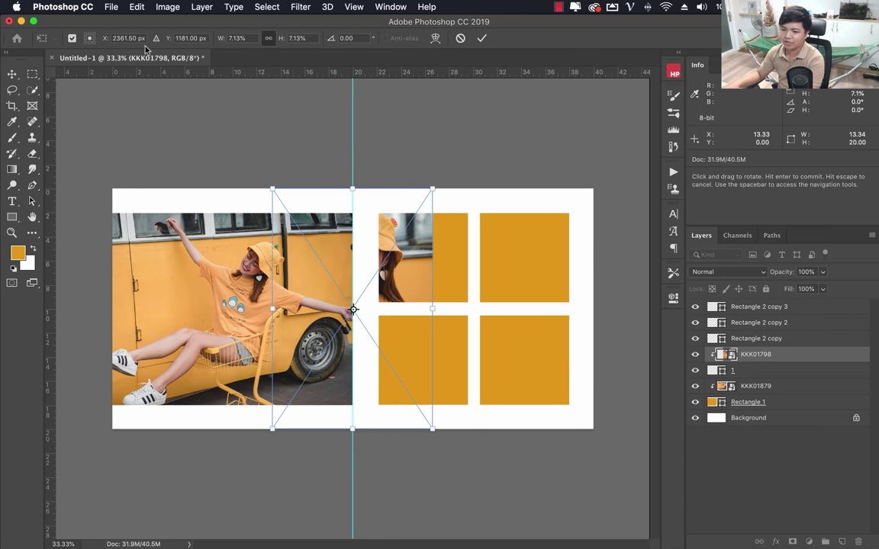
pyautogui.moveTo(272, 428); pyautogui.dragTo(348, 313)
pyautogui.moveTo(388, 284); pyautogui.dragTo(418, 296)
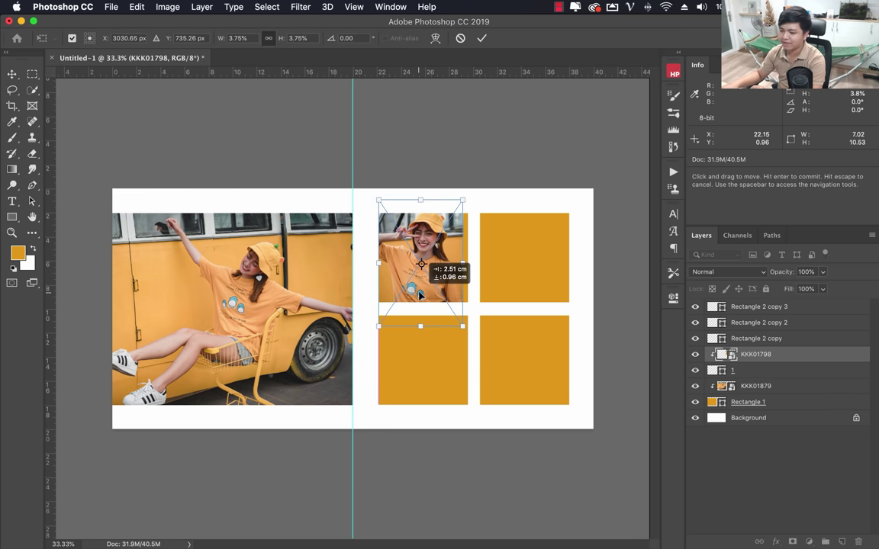
pyautogui.moveTo(463, 326); pyautogui.dragTo(471, 341)
pyautogui.press('Return')
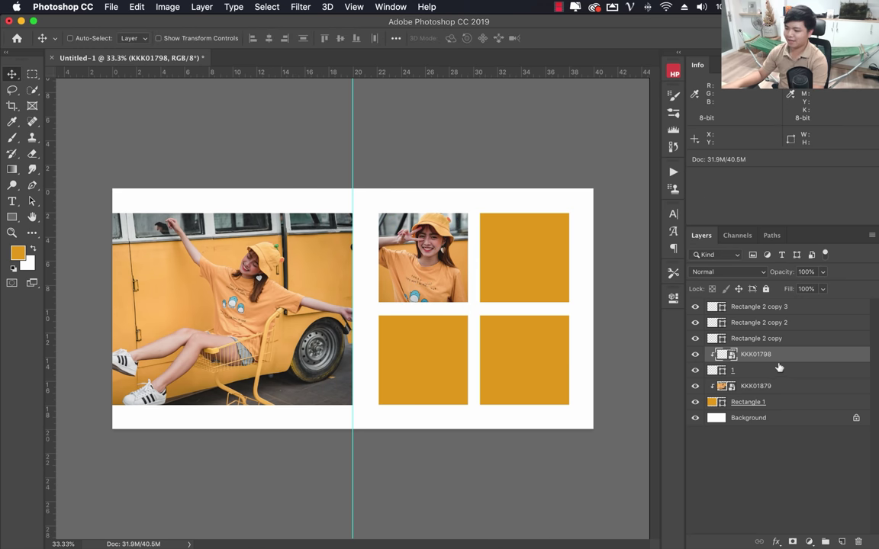
pyautogui.click(755, 338)
# Select KKK02006, KKK02142 and KKK02192 in the jpeg folder and drag them onto the spread
pyautogui.click(92, 476)
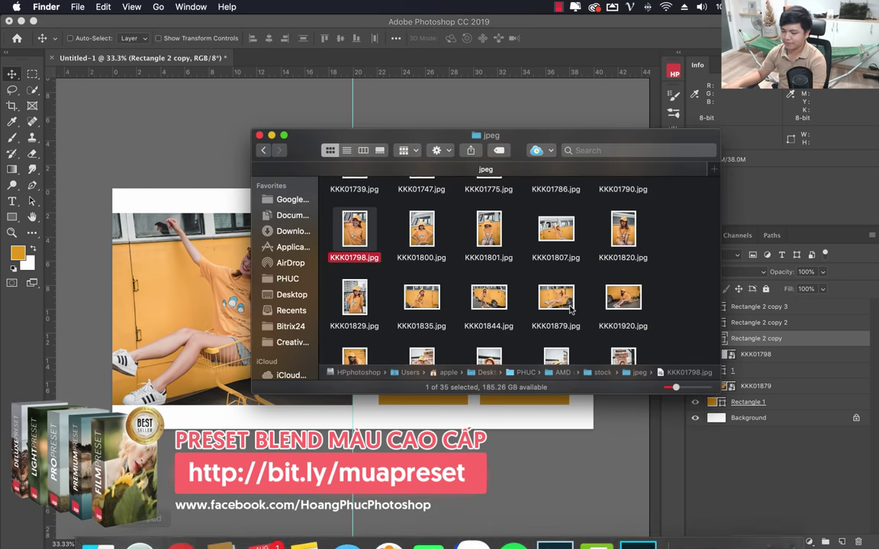
pyautogui.click(496, 302)
pyautogui.scroll(-5, 495, 299)
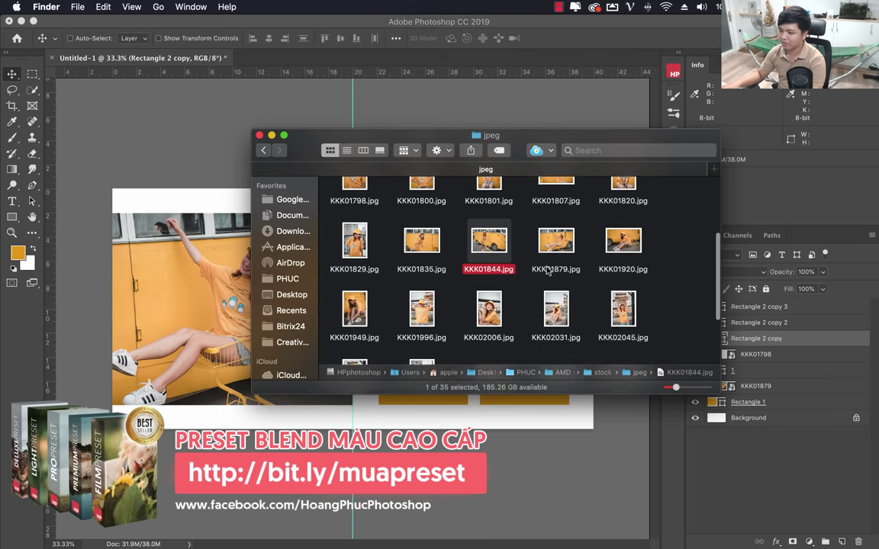
pyautogui.press('Down')
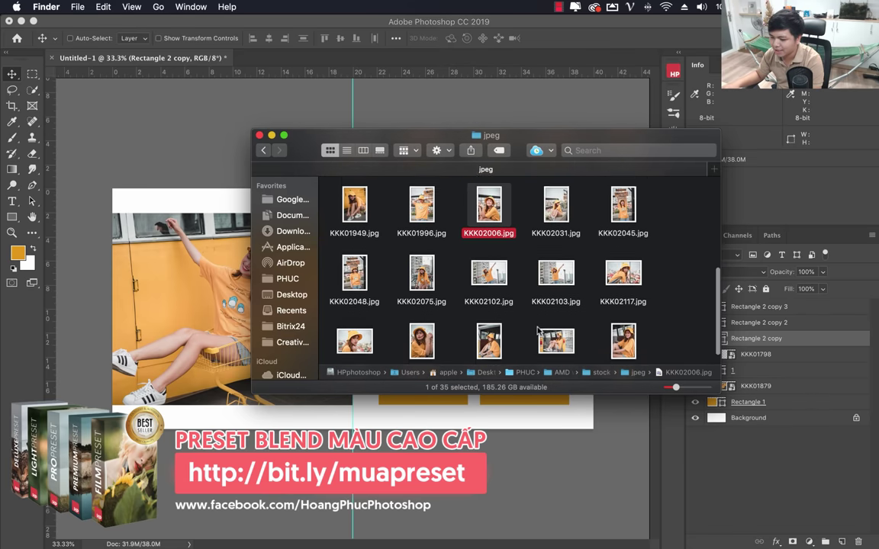
pyautogui.scroll(-2, 534, 312)
pyautogui.keyDown('super'); pyautogui.click(491, 324); pyautogui.keyUp('super')
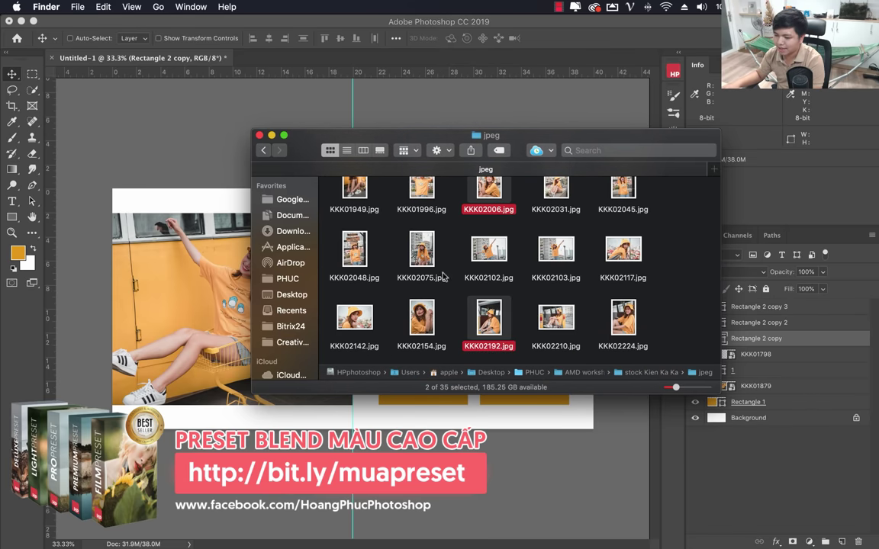
pyautogui.keyDown('super'); pyautogui.click(362, 321); pyautogui.keyUp('super')
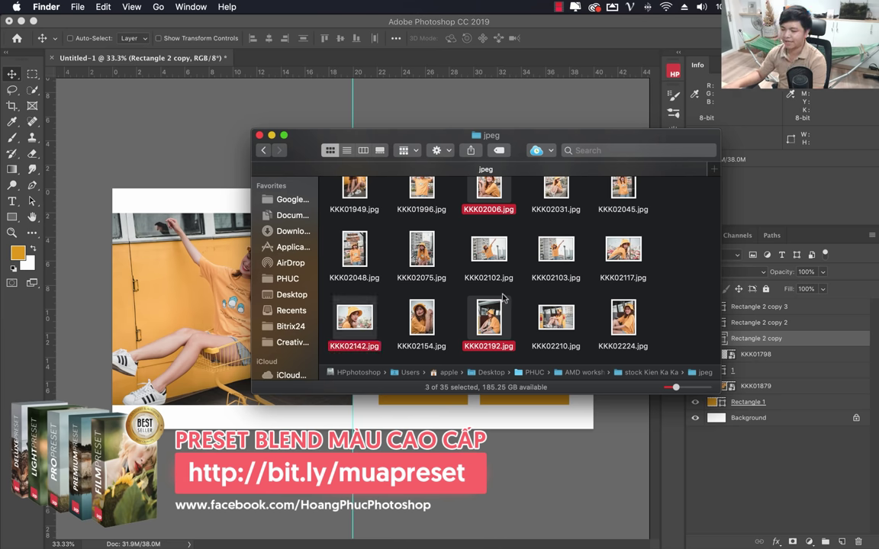
pyautogui.scroll(-1, 503, 299)
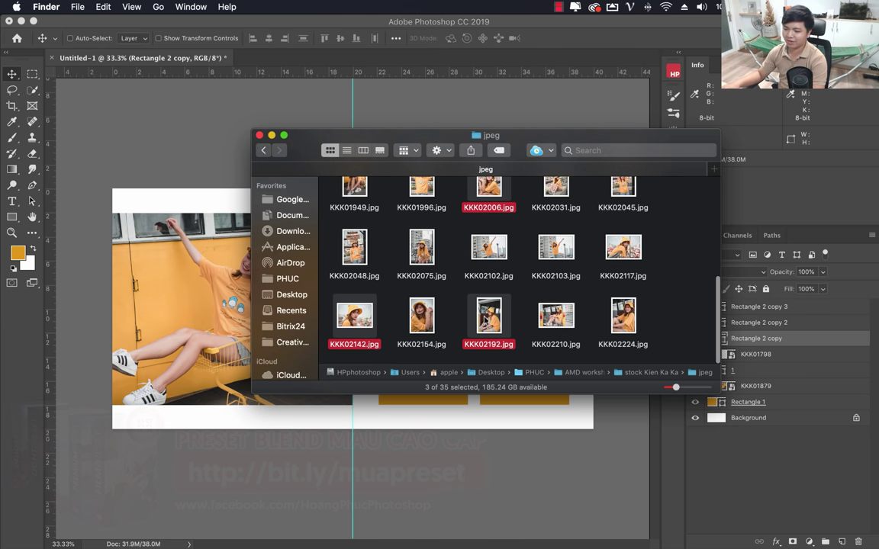
pyautogui.moveTo(489, 315); pyautogui.dragTo(193, 250)
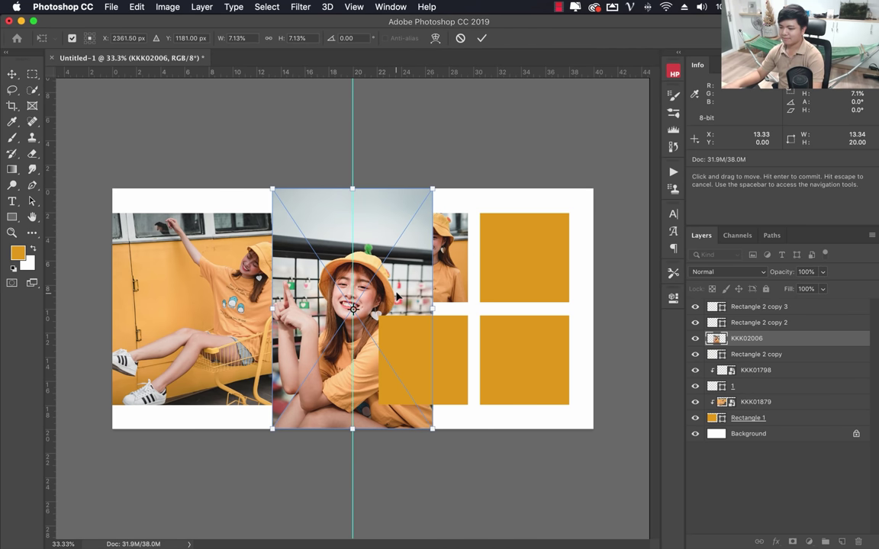
# Commit placement of KKK02006, KKK02142 and KKK02192, and move KKK02192 to the top of the stack
pyautogui.press('Return')
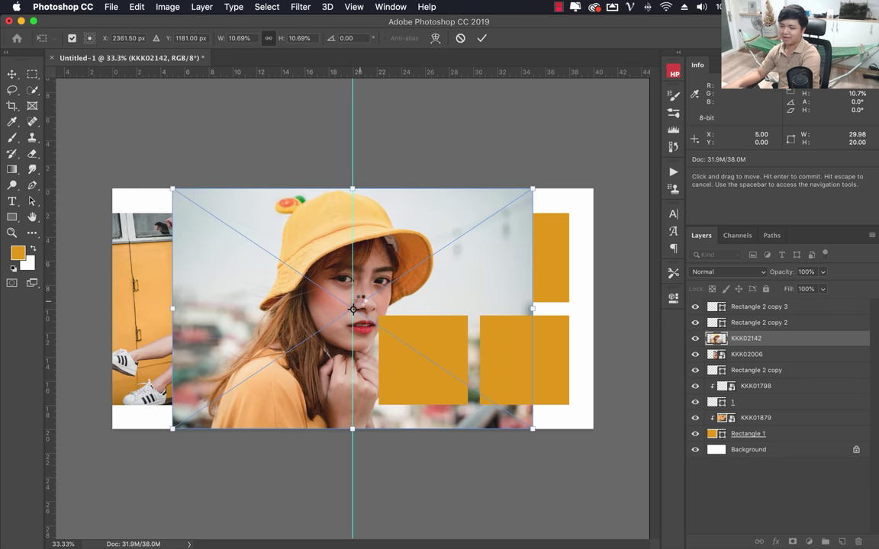
pyautogui.press('Return')
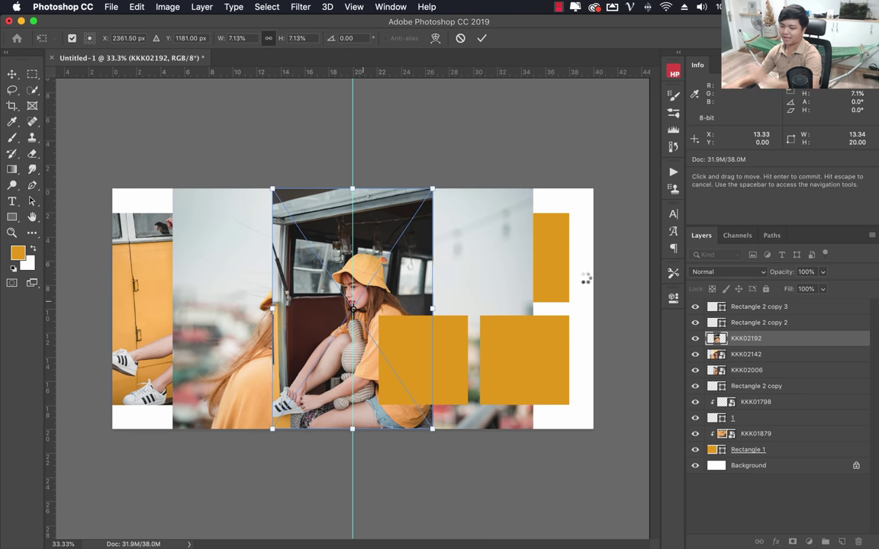
pyautogui.press('Return')
pyautogui.moveTo(845, 348)
pyautogui.mouseDown()
pyautogui.moveTo(750, 319)
pyautogui.moveTo(750, 305)
pyautogui.mouseUp()
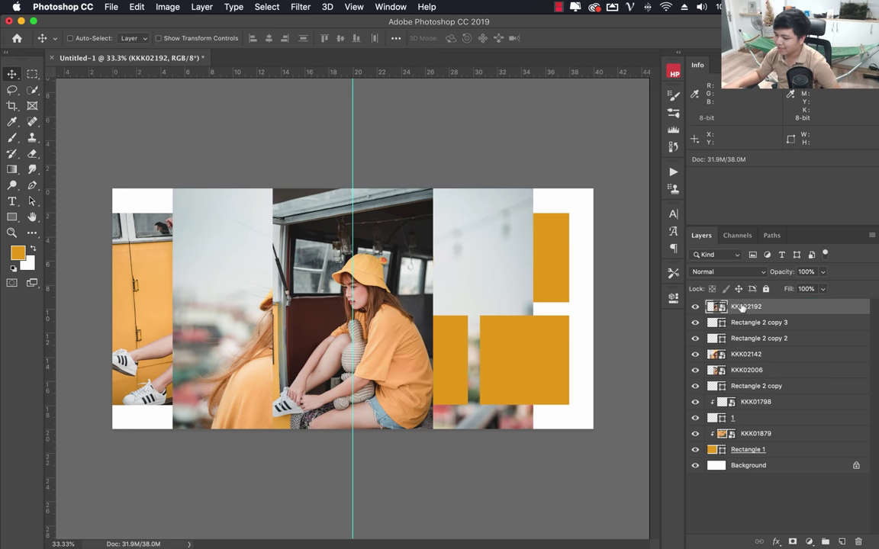
# Move KKK02142 above Rectangle 2 copy 2 and clip KKK02006 into its square
pyautogui.hotkey('ctrl', 'alt', 'g')
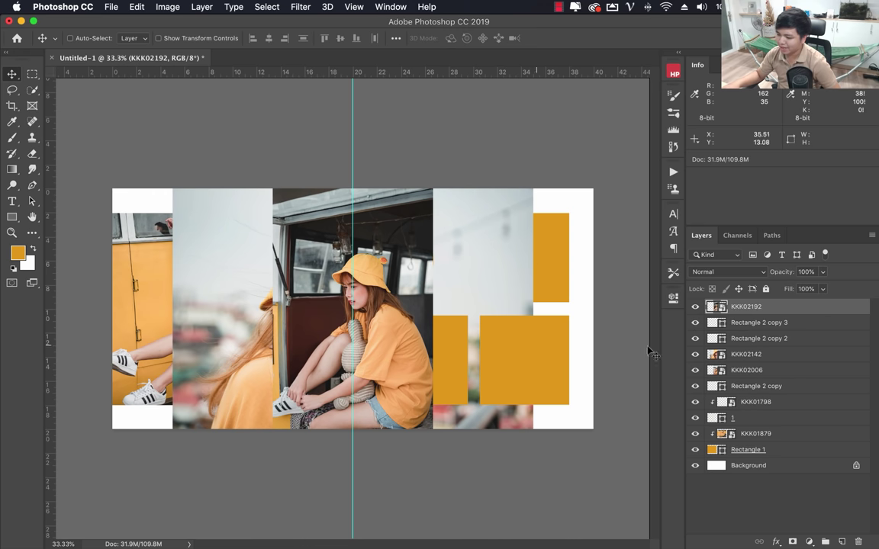
pyautogui.click(755, 338)
pyautogui.click(695, 355)
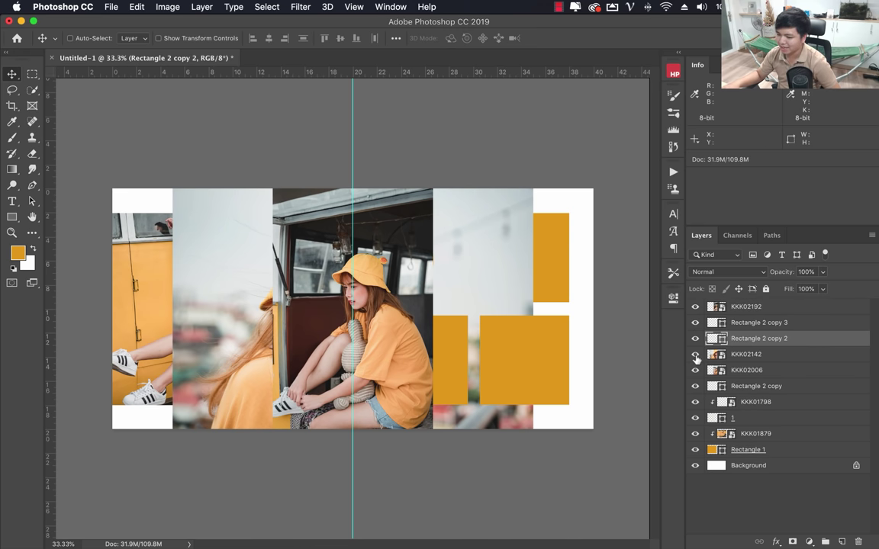
pyautogui.moveTo(736, 354); pyautogui.dragTo(763, 332)
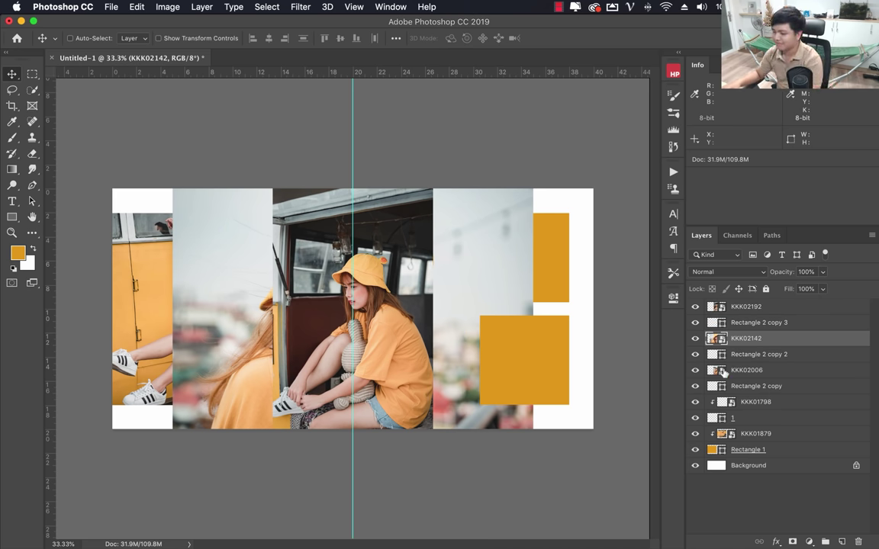
pyautogui.click(746, 370)
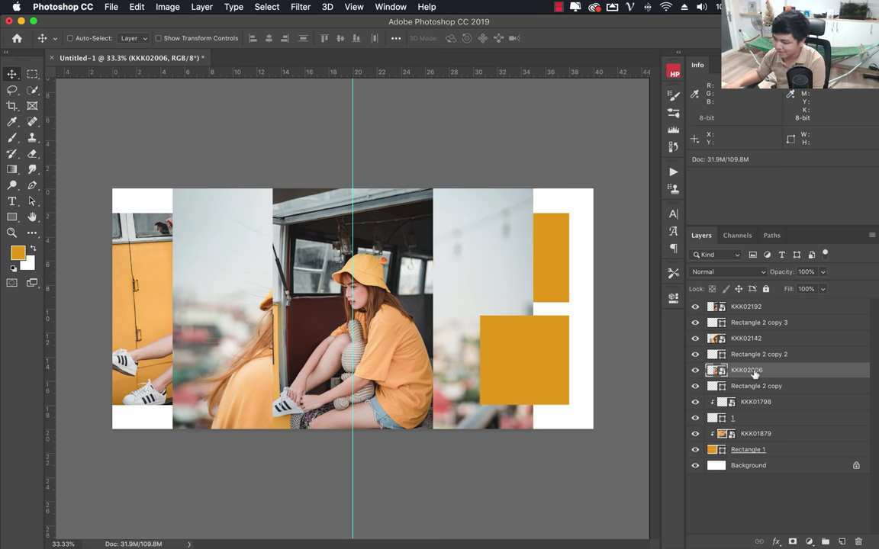
pyautogui.rightClick(754, 373)
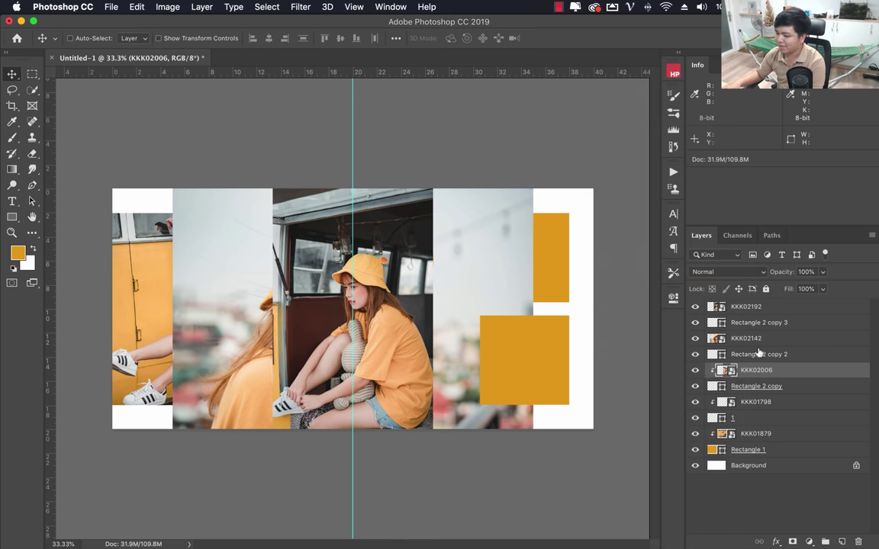
# Clip KKK02142 and KKK02192 into their grid rectangles
pyautogui.rightClick(759, 341)
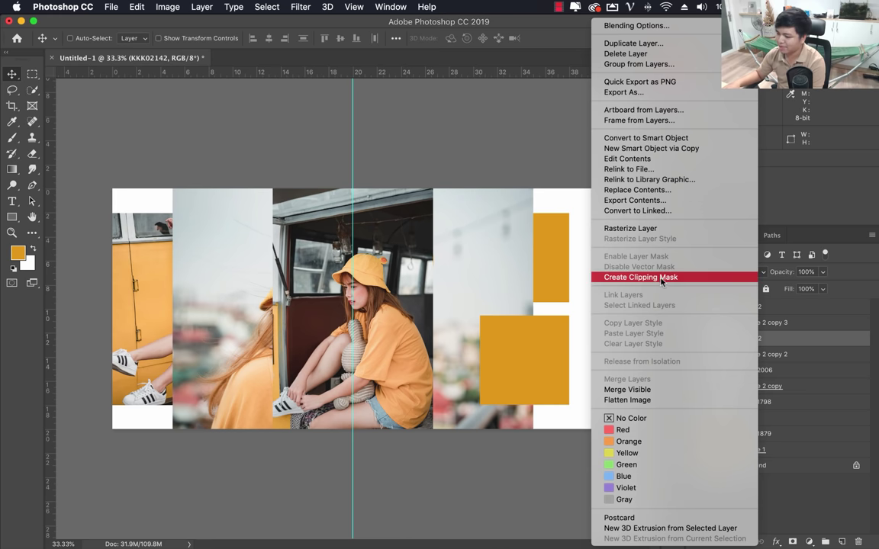
pyautogui.click(660, 277)
pyautogui.rightClick(756, 306)
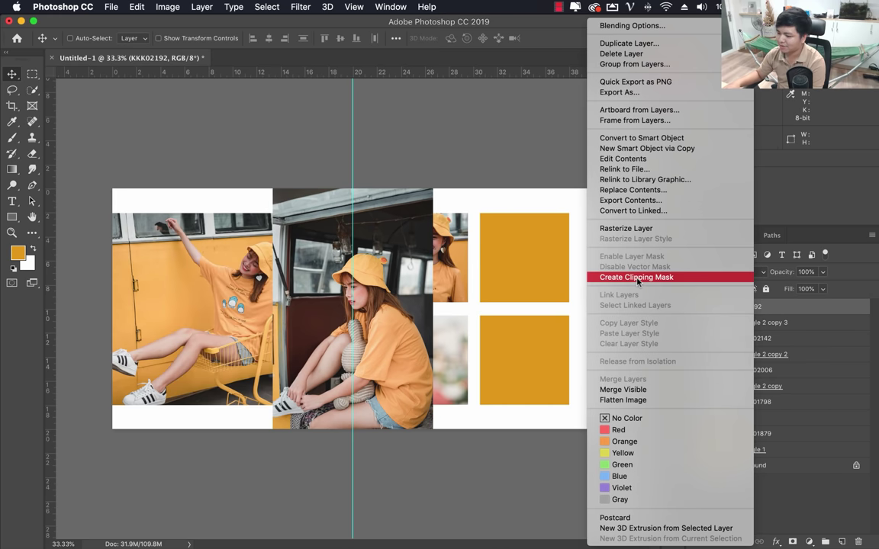
pyautogui.click(656, 277)
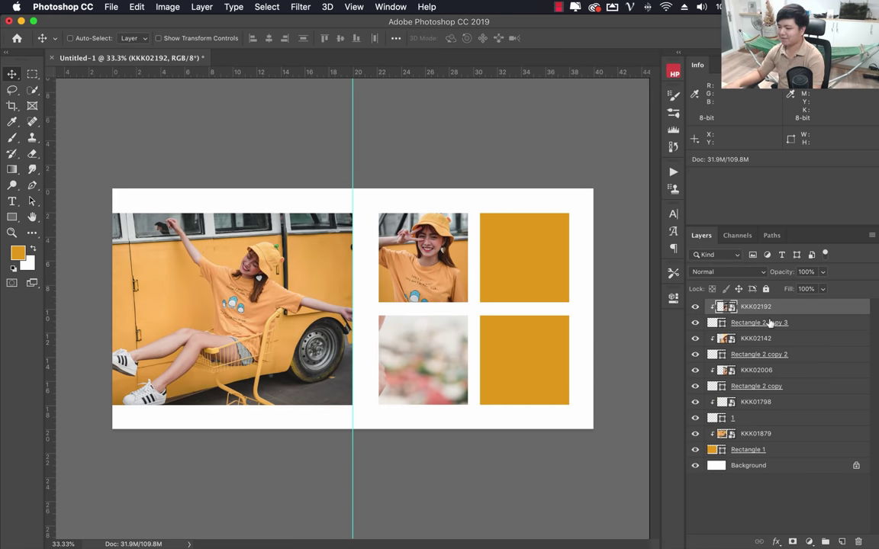
# Move and scale KKK02192 to fill the lower-right grid square
pyautogui.moveTo(233, 372)
pyautogui.mouseDown()
pyautogui.moveTo(407, 326)
pyautogui.moveTo(498, 425)
pyautogui.mouseUp()
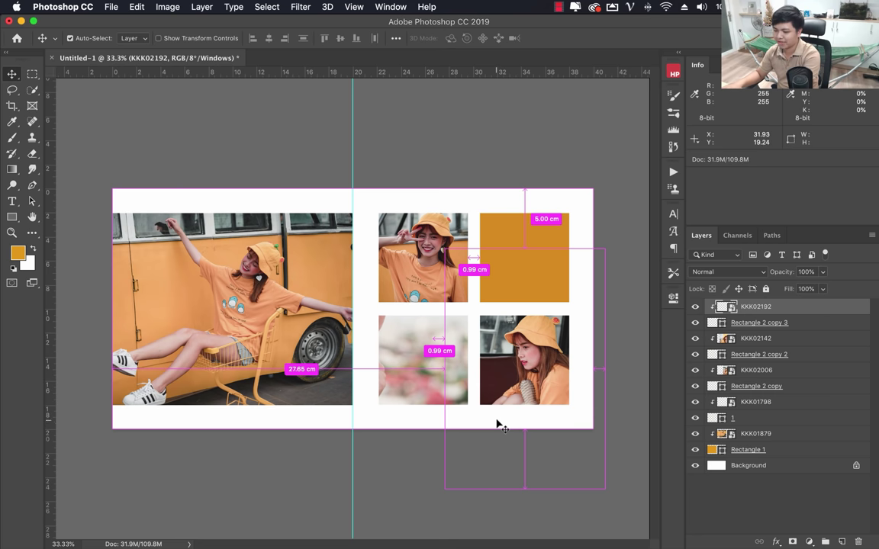
pyautogui.hotkey('ctrl', 't')
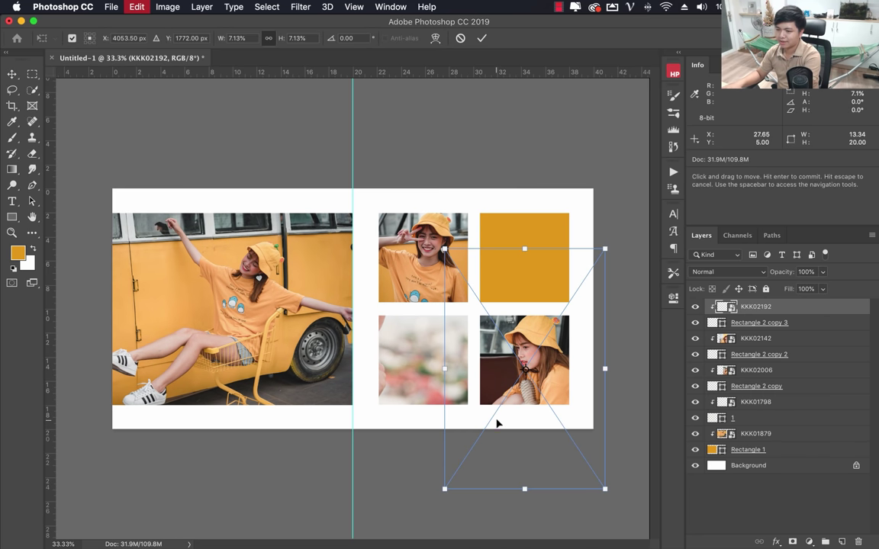
pyautogui.moveTo(441, 489); pyautogui.dragTo(479, 438)
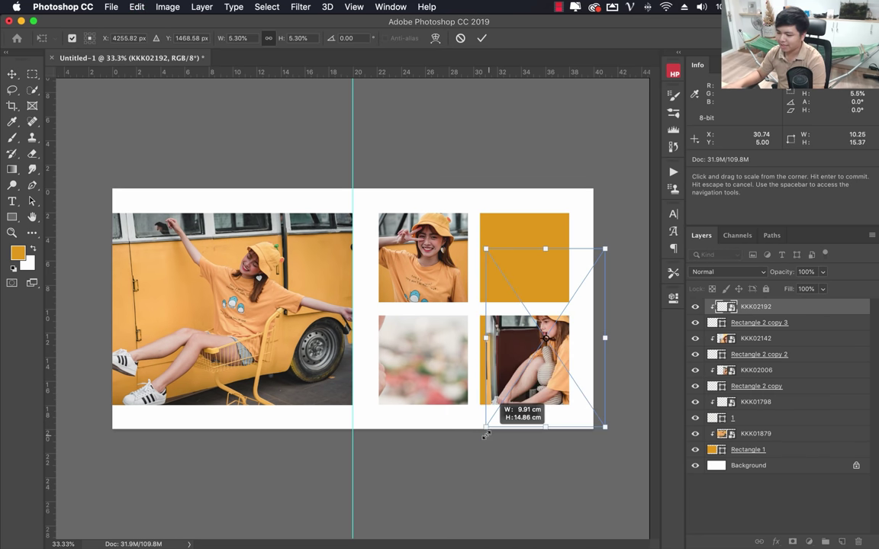
pyautogui.moveTo(604, 249); pyautogui.dragTo(575, 289)
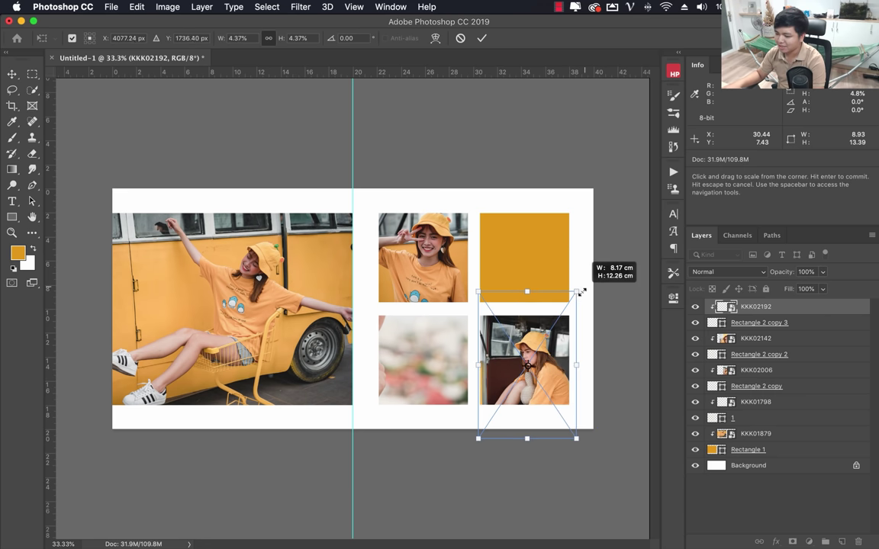
pyautogui.moveTo(548, 363); pyautogui.dragTo(547, 351)
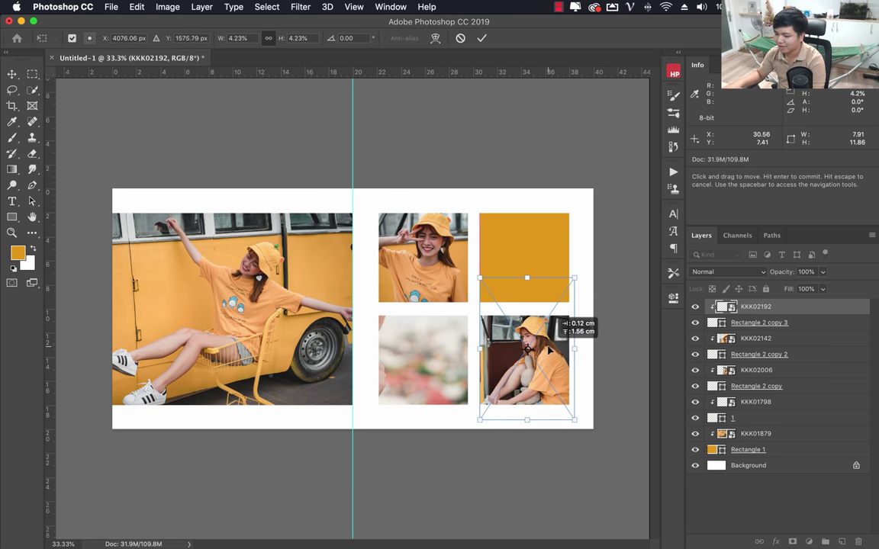
pyautogui.press('Return')
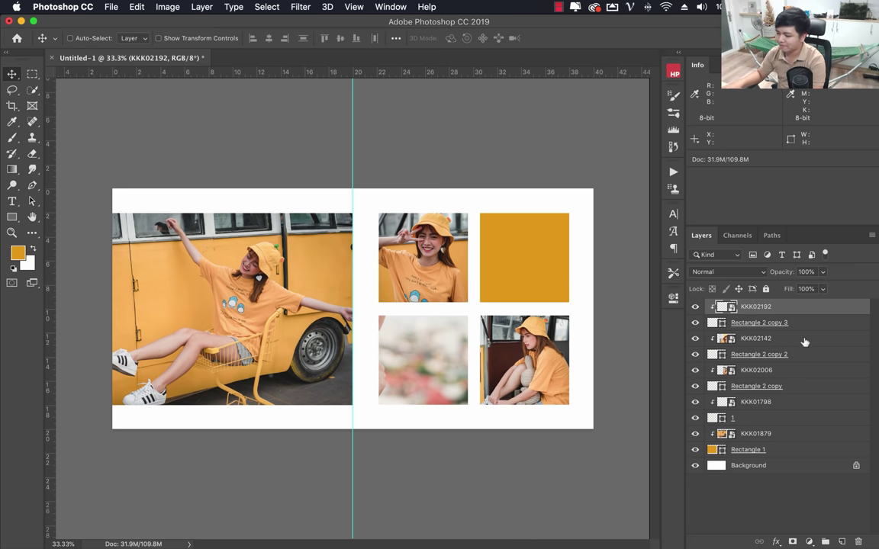
# Move and scale the KKK02142 face photo to fill the lower-left grid square
pyautogui.click(778, 339)
pyautogui.hotkey('ctrl', 't')
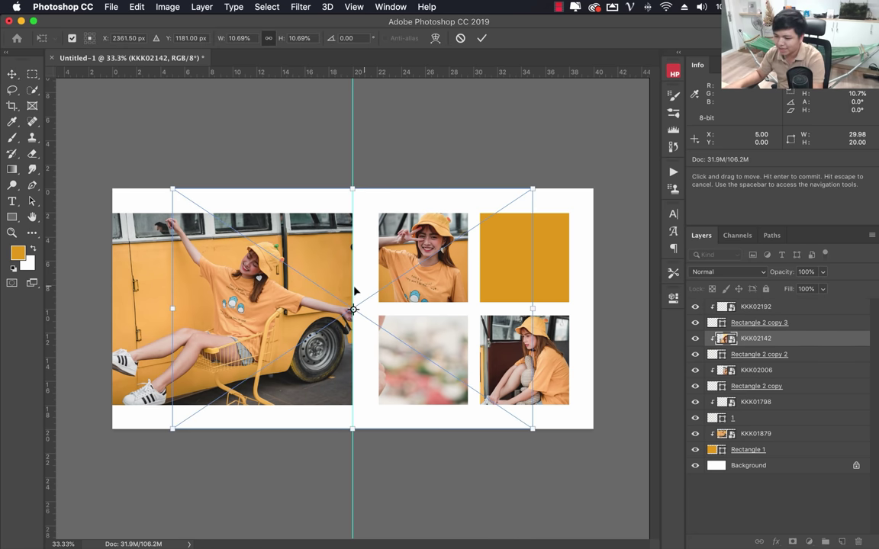
pyautogui.moveTo(340, 286); pyautogui.dragTo(437, 326)
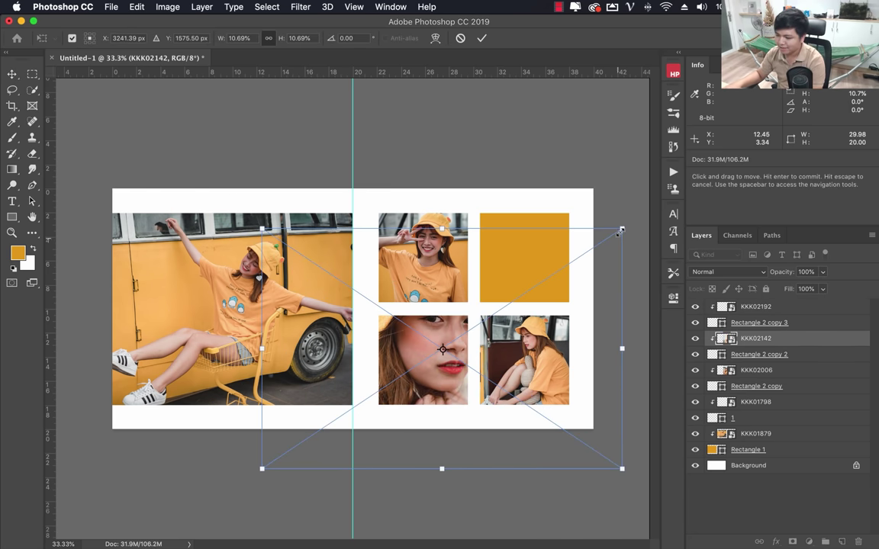
pyautogui.moveTo(622, 229); pyautogui.dragTo(512, 308)
pyautogui.moveTo(495, 332); pyautogui.dragTo(470, 348)
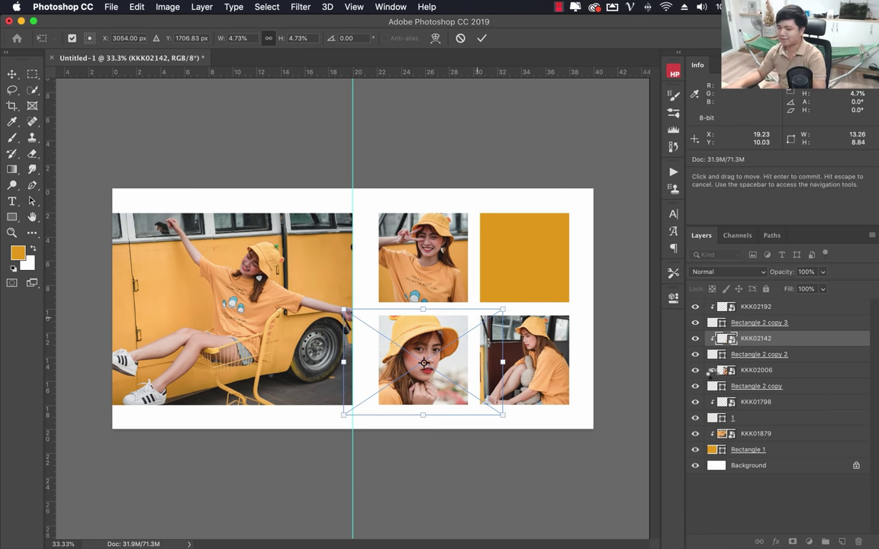
pyautogui.press('Return')
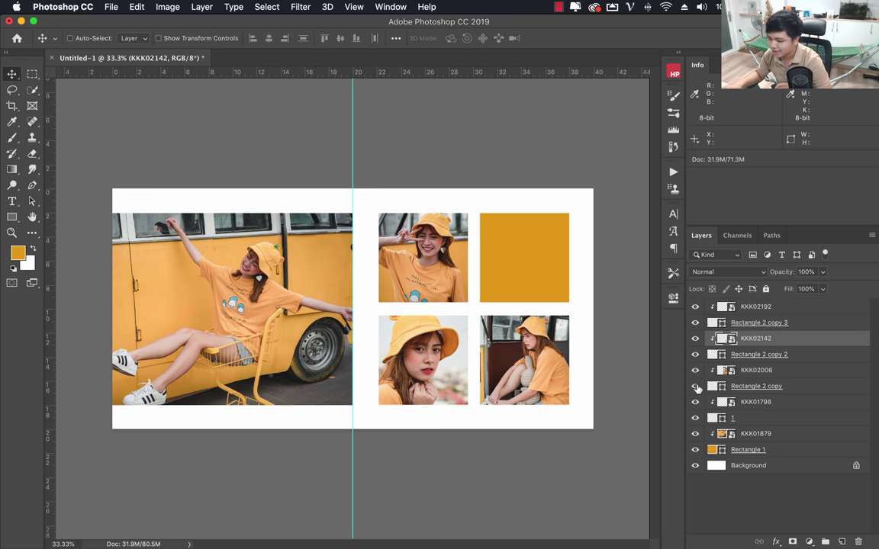
# Check each photo layer's visibility, then start Free Transform on KKK02006
pyautogui.click(695, 319)
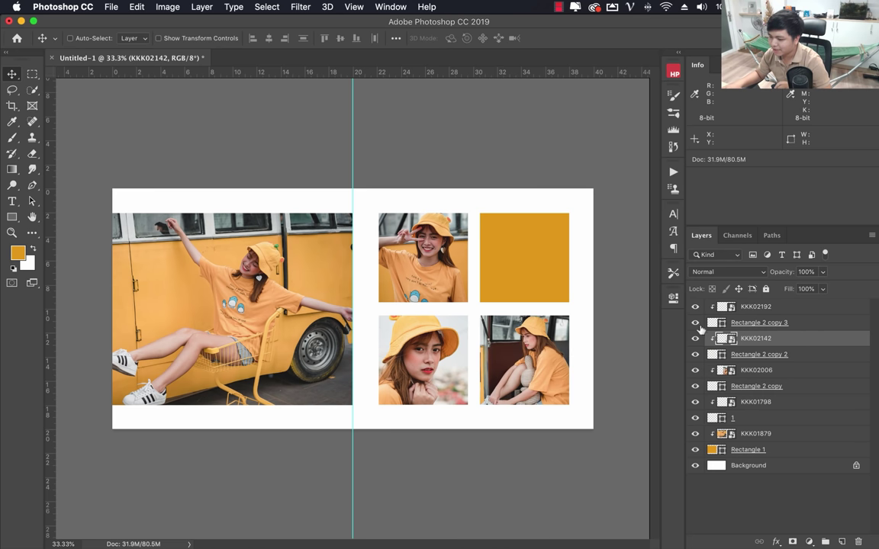
pyautogui.click(695, 337)
pyautogui.click(695, 353)
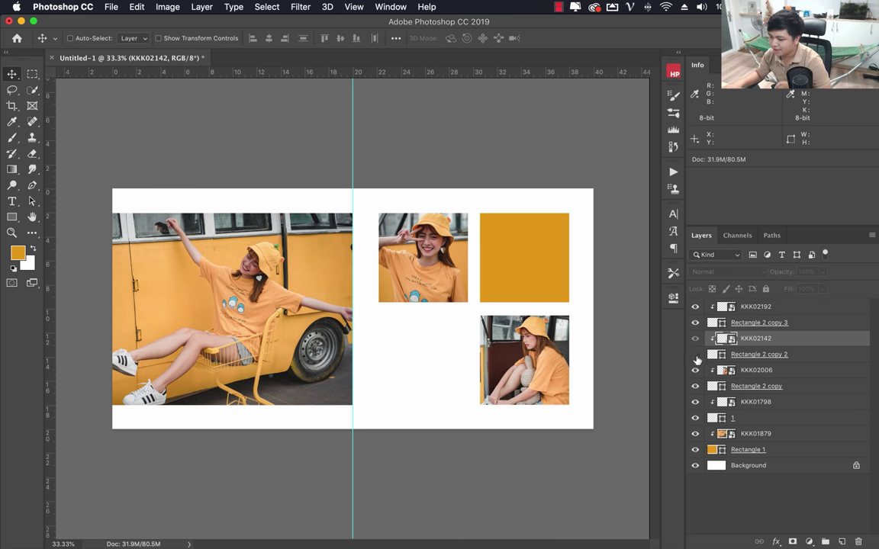
pyautogui.click(796, 373)
pyautogui.hotkey('ctrl', 't')
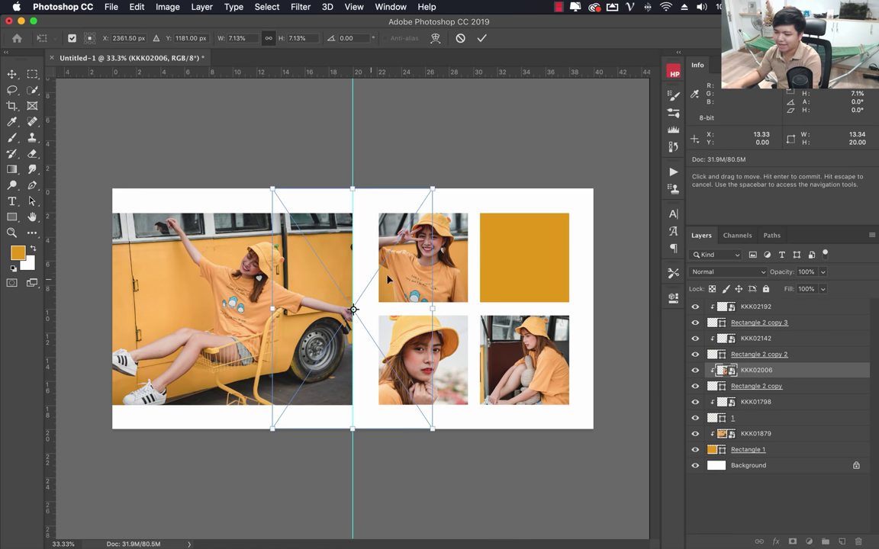
# Move the KKK02006 photo into the upper-right grid square and scale it down to fit
pyautogui.moveTo(246, 267)
pyautogui.mouseDown()
pyautogui.moveTo(432, 277)
pyautogui.moveTo(265, 248)
pyautogui.mouseUp()
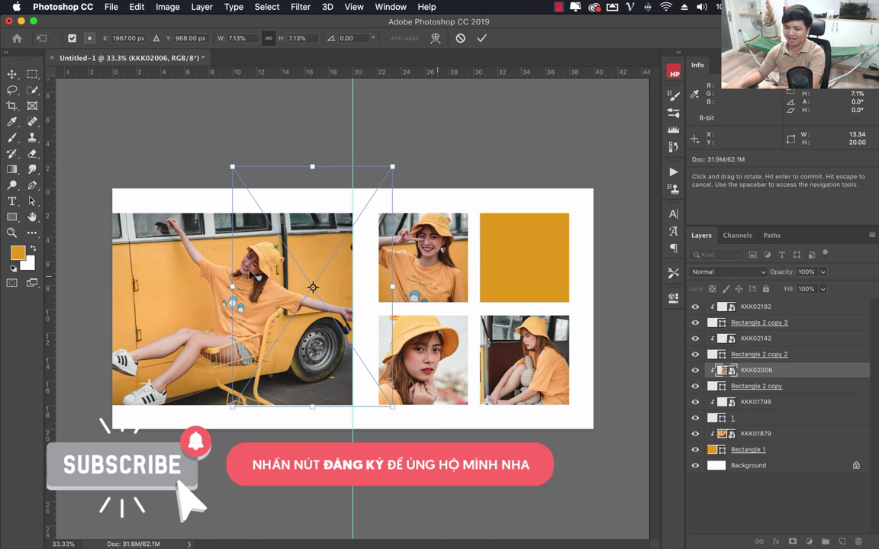
pyautogui.moveTo(251, 275); pyautogui.dragTo(458, 268)
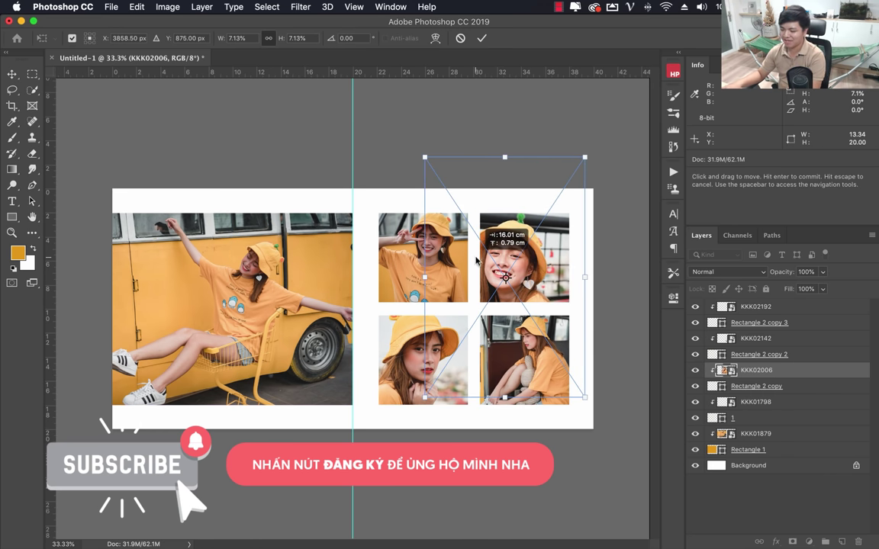
pyautogui.moveTo(476, 260)
pyautogui.mouseDown()
pyautogui.moveTo(482, 283)
pyautogui.moveTo(493, 284)
pyautogui.mouseUp()
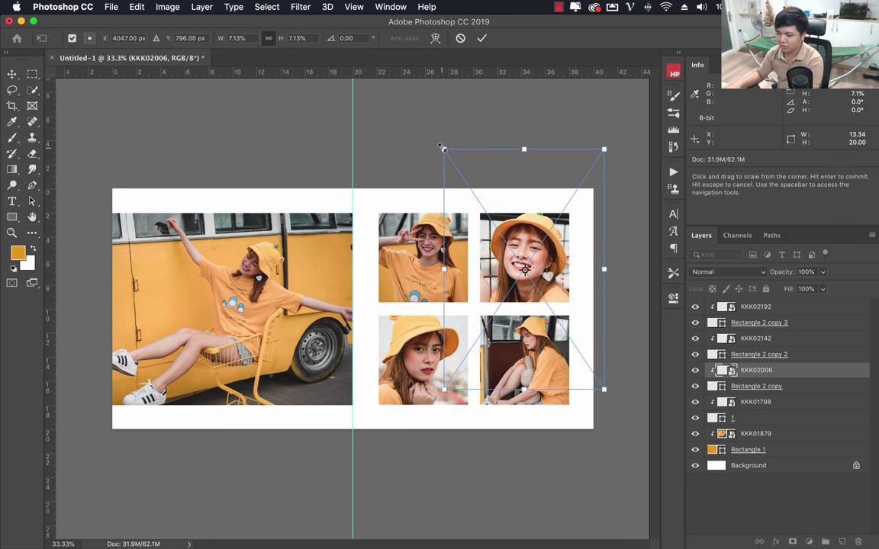
pyautogui.moveTo(441, 146)
pyautogui.mouseDown()
pyautogui.moveTo(496, 235)
pyautogui.moveTo(515, 221)
pyautogui.mouseUp()
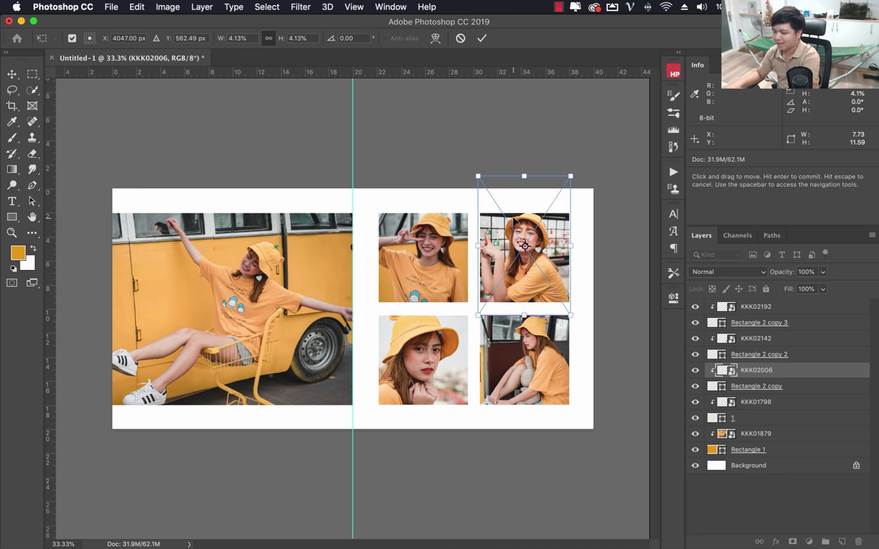
pyautogui.press('Return')
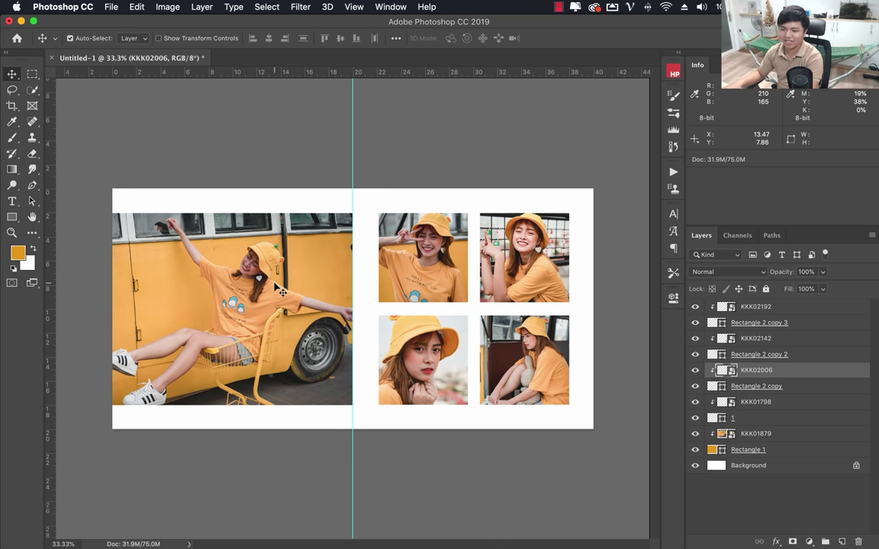
pyautogui.press('super+s')
# Save the spread as 1-2.jpg in JPEG format at maximum quality 12
pyautogui.click(355, 411)
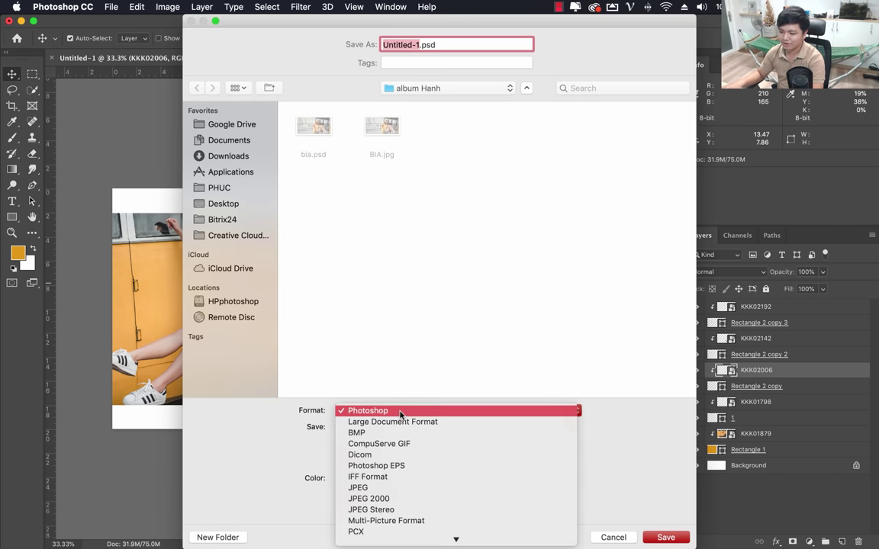
pyautogui.click(388, 488)
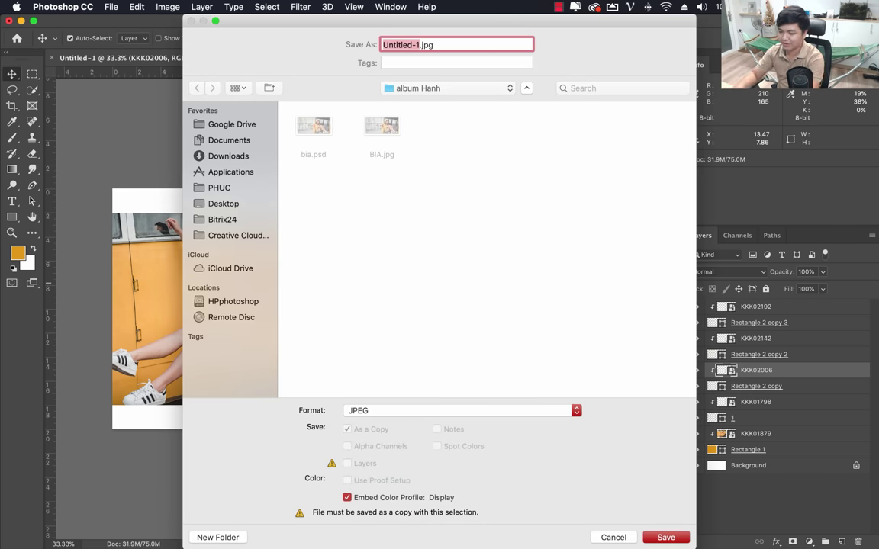
pyautogui.write('1-2')
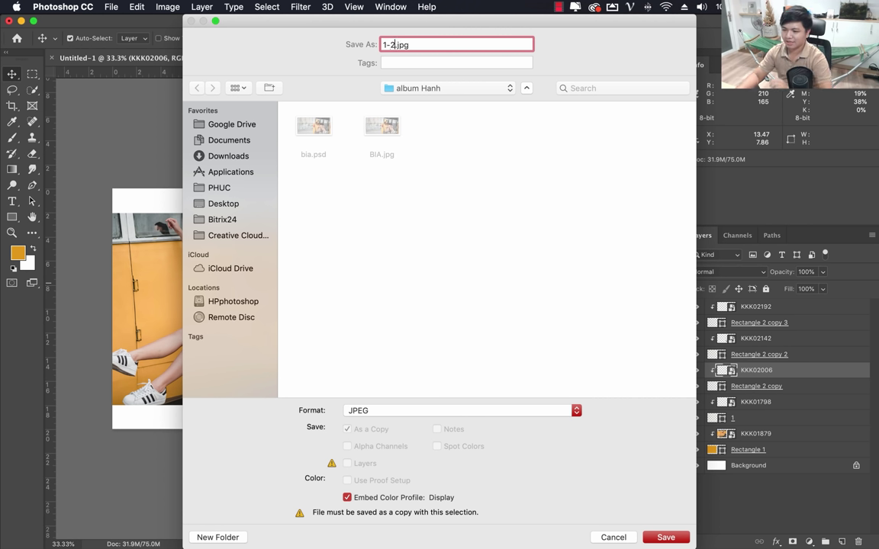
pyautogui.click(664, 537)
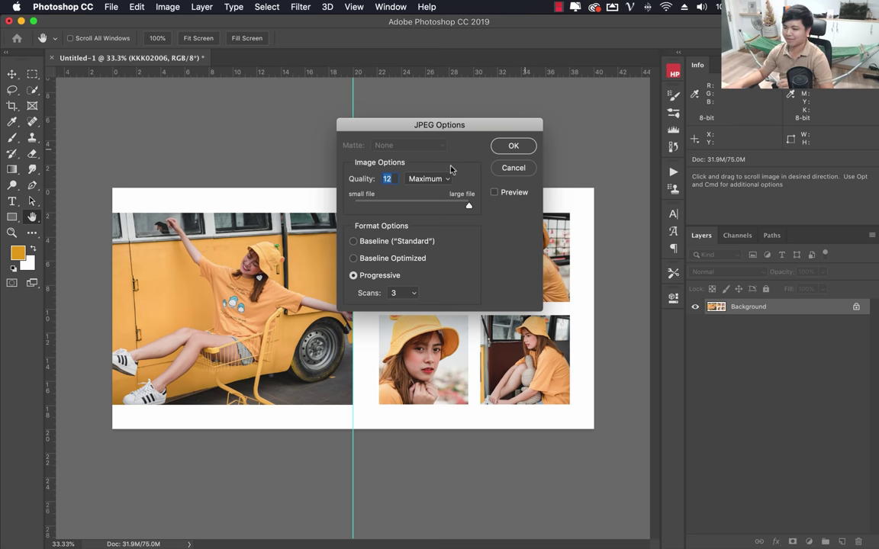
pyautogui.press('Return')
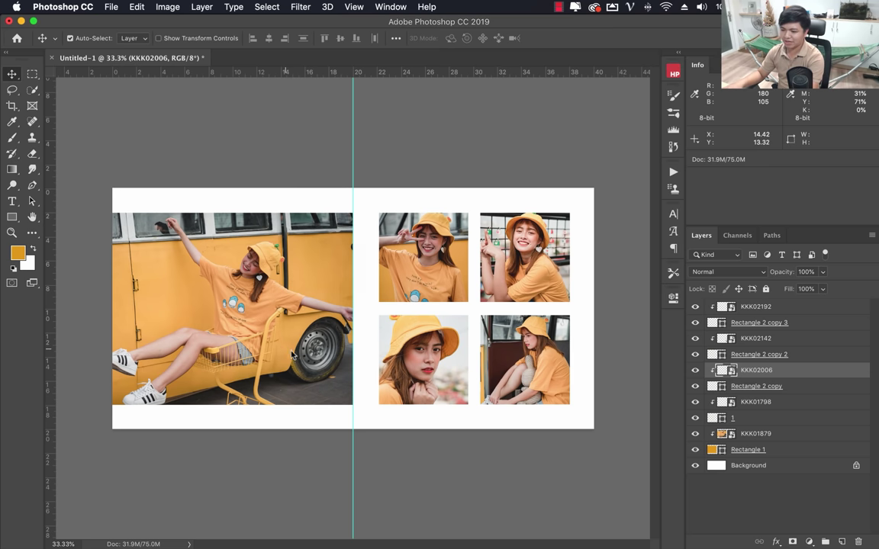
# Save the layered spread as 1-2.psd
pyautogui.hotkey('ctrl', 's')
pyautogui.write('1-2')
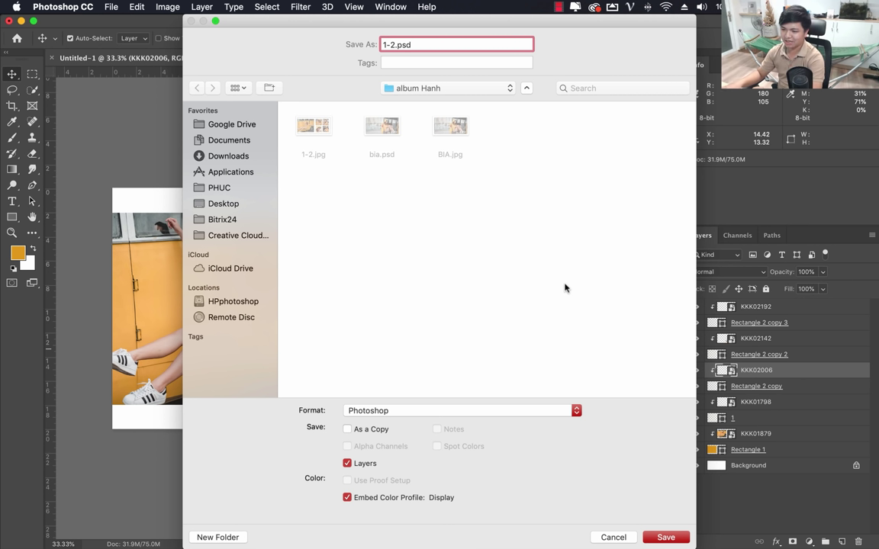
pyautogui.click(666, 538)
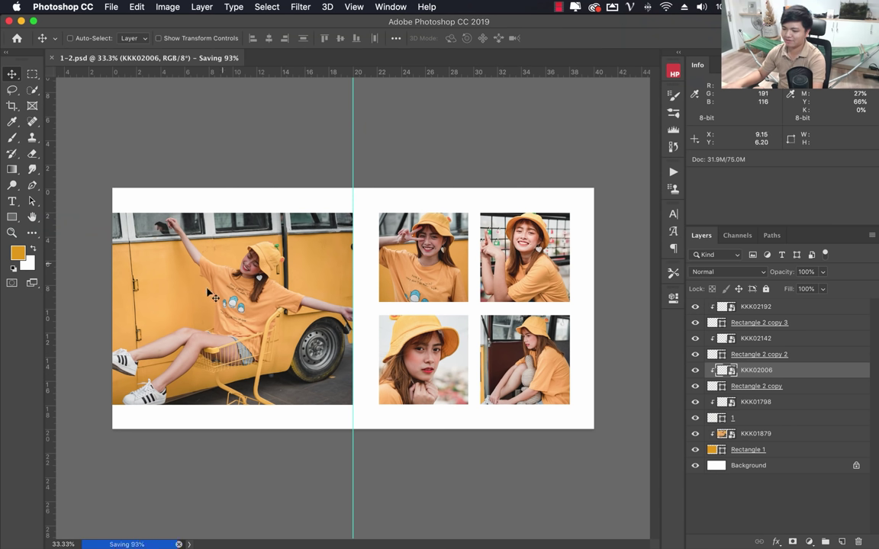
# In Finder, navigate back up and open the album Hanh folder
pyautogui.click(107, 528)
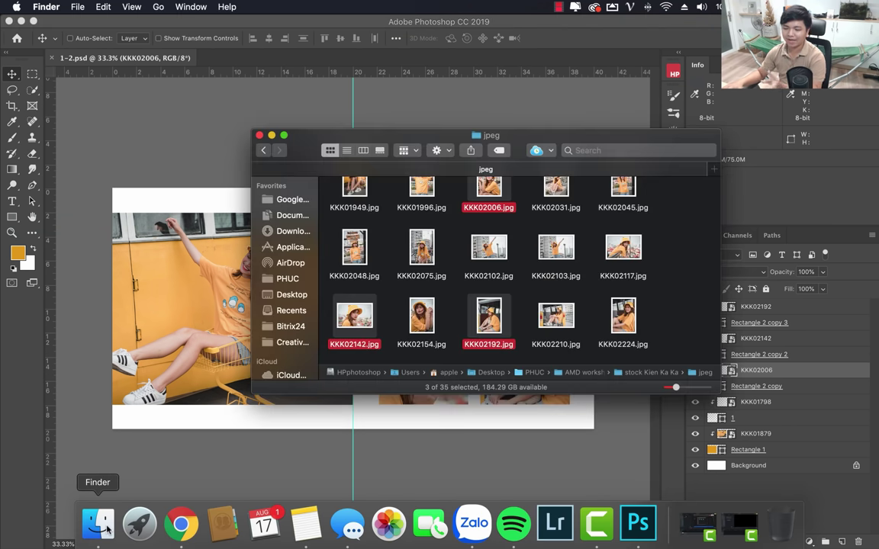
pyautogui.click(262, 151)
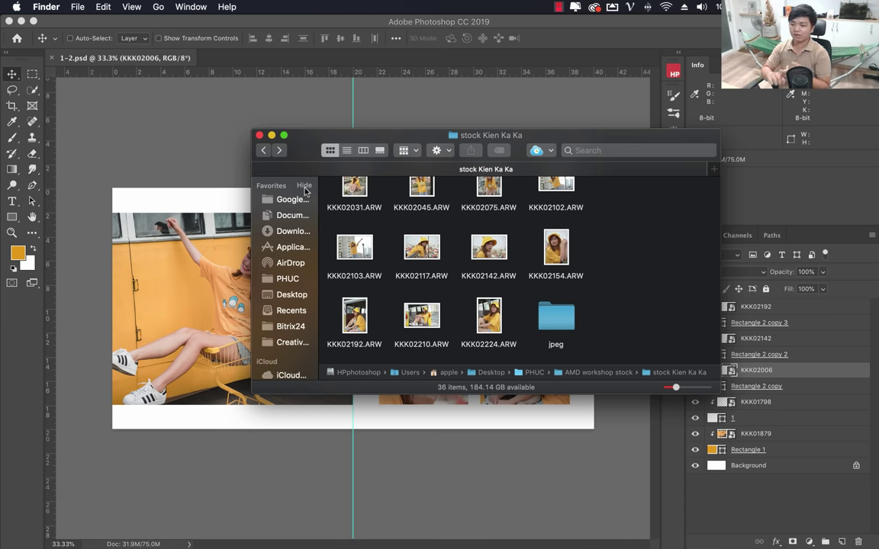
pyautogui.click(263, 151)
pyautogui.doubleClick(622, 276)
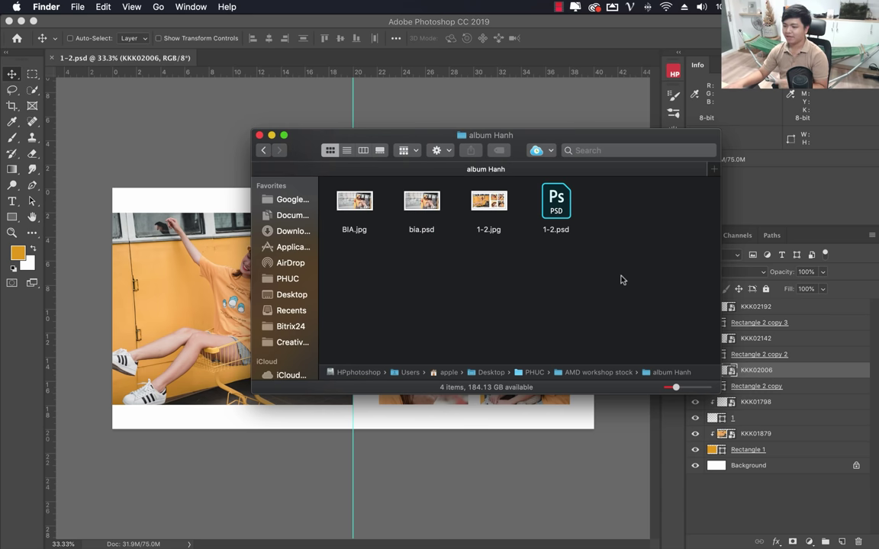
# Quick Look preview BIA.jpg and the newly saved 1-2.jpg to check them
pyautogui.click(351, 204)
pyautogui.press('space')
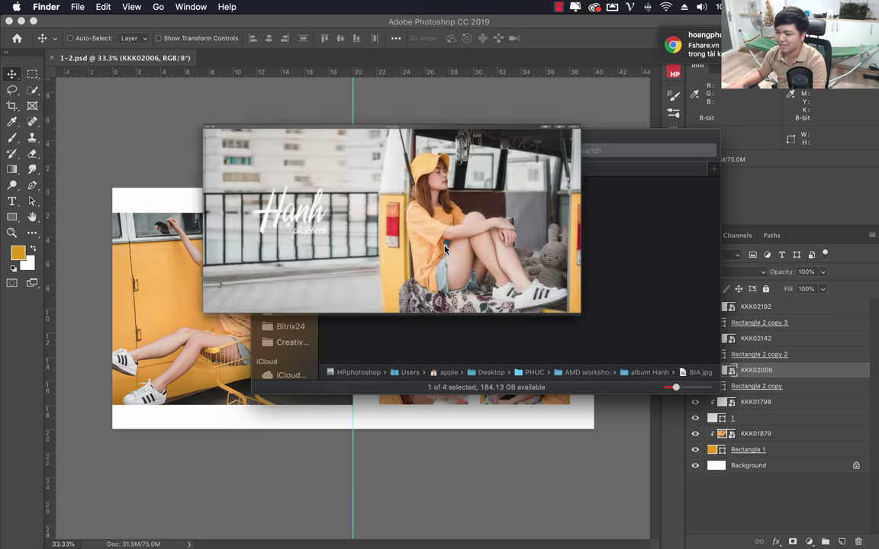
pyautogui.press('space')
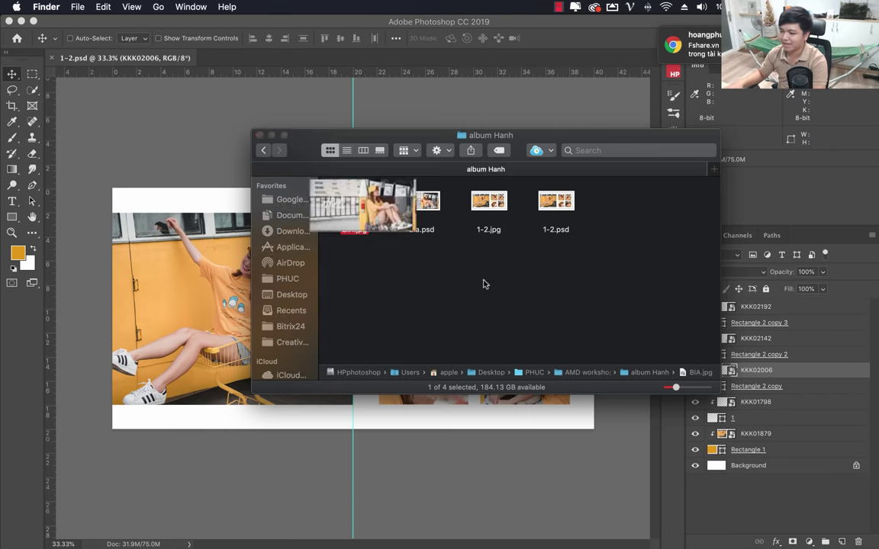
pyautogui.click(499, 207)
pyautogui.press('space')
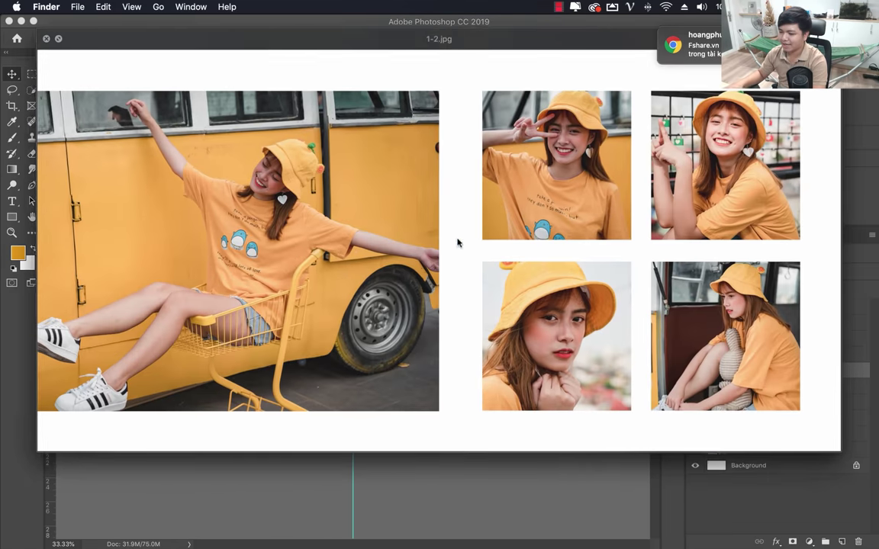
pyautogui.press('space')
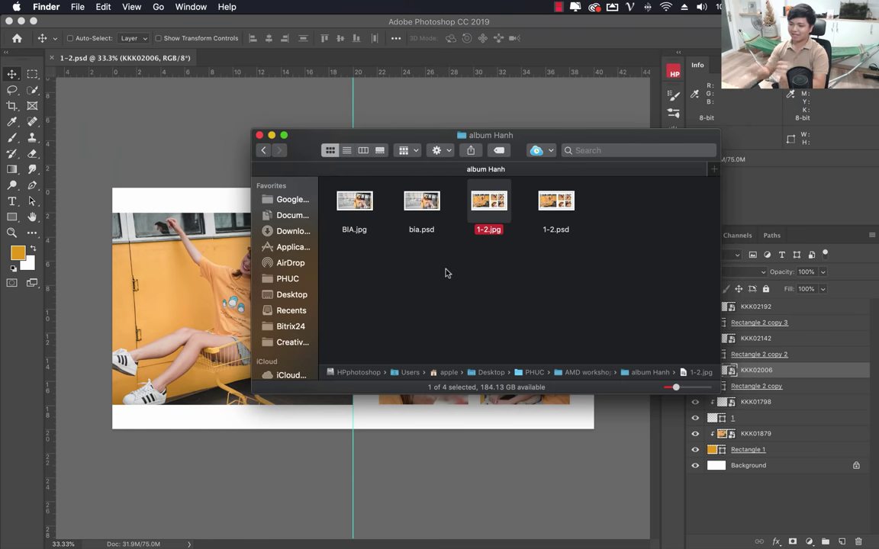
pyautogui.click(446, 273)
pyautogui.moveTo(388, 546)
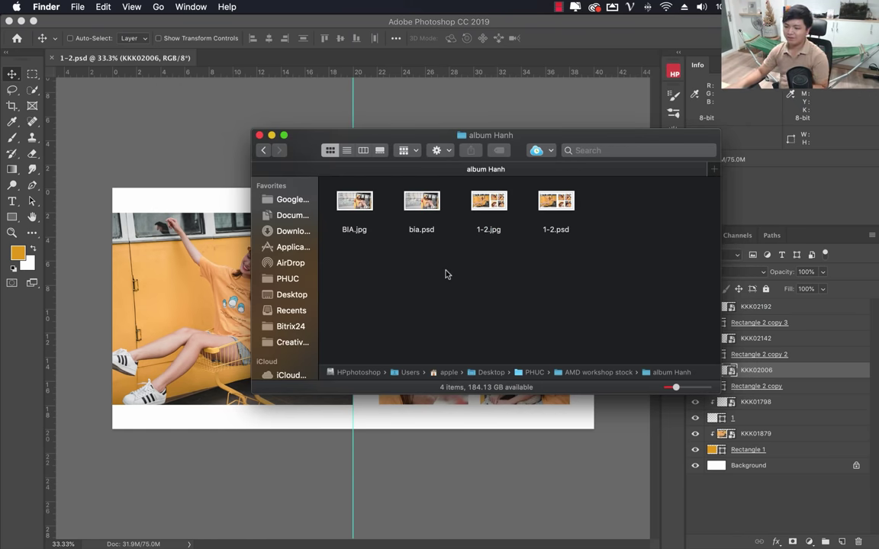
pyautogui.click(180, 540)
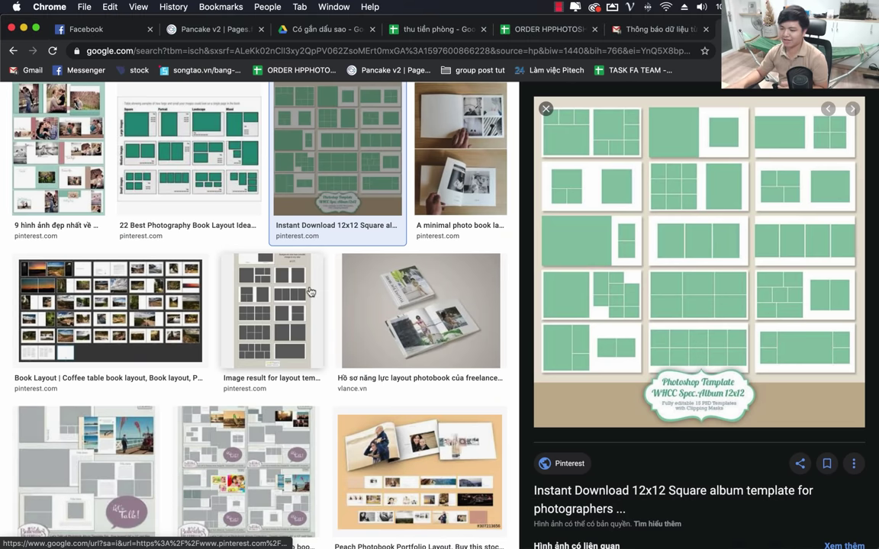
# Scroll the Google Images photobook layout results to the top, then return to Photoshop
pyautogui.scroll(5, 311, 293)
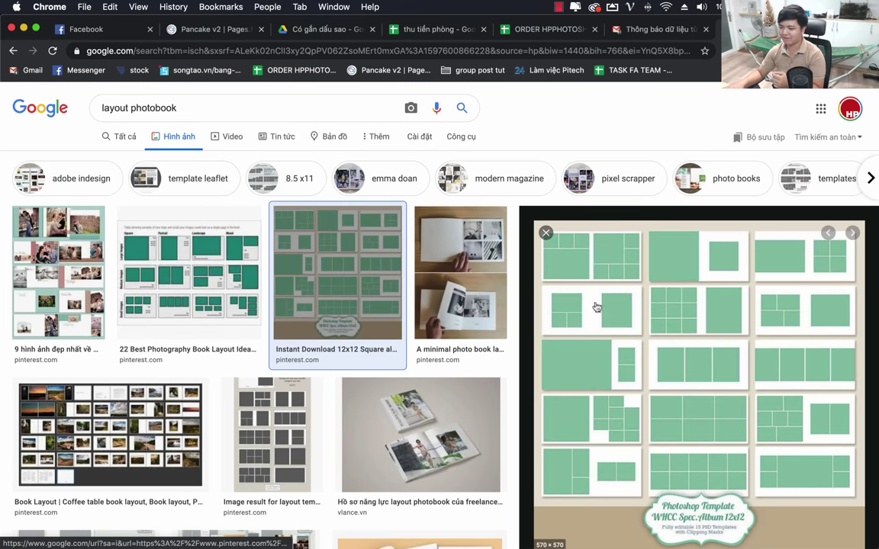
pyautogui.moveTo(439, 548)
pyautogui.click(634, 525)
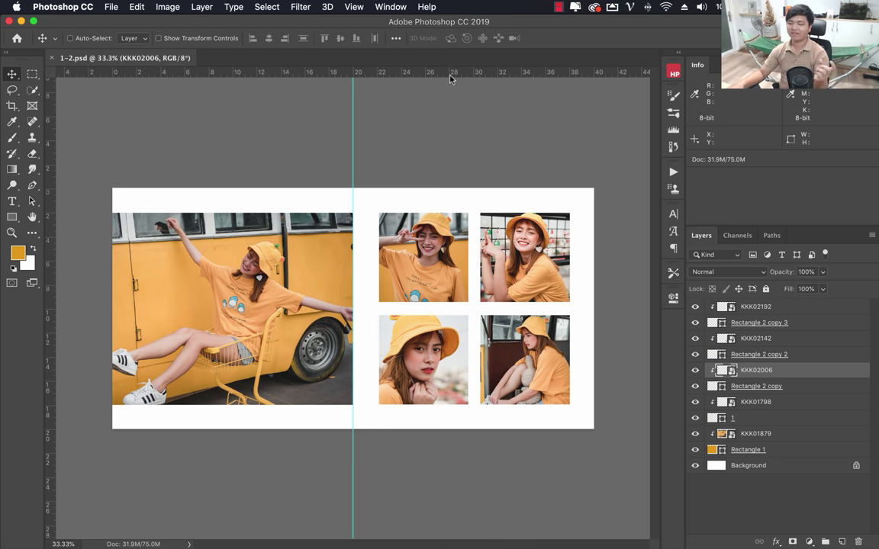
pyautogui.click(710, 308)
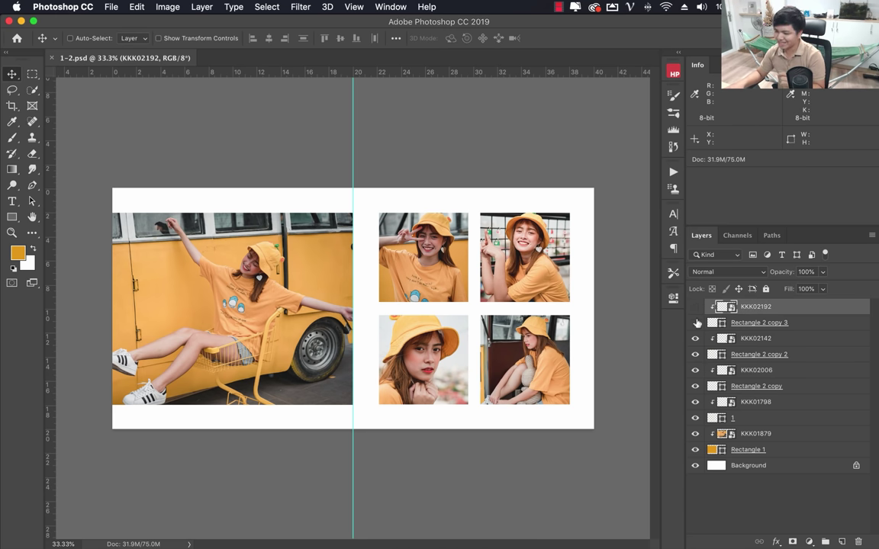
pyautogui.moveTo(696, 323)
pyautogui.mouseDown()
pyautogui.moveTo(695, 371)
pyautogui.moveTo(695, 307)
pyautogui.mouseUp()
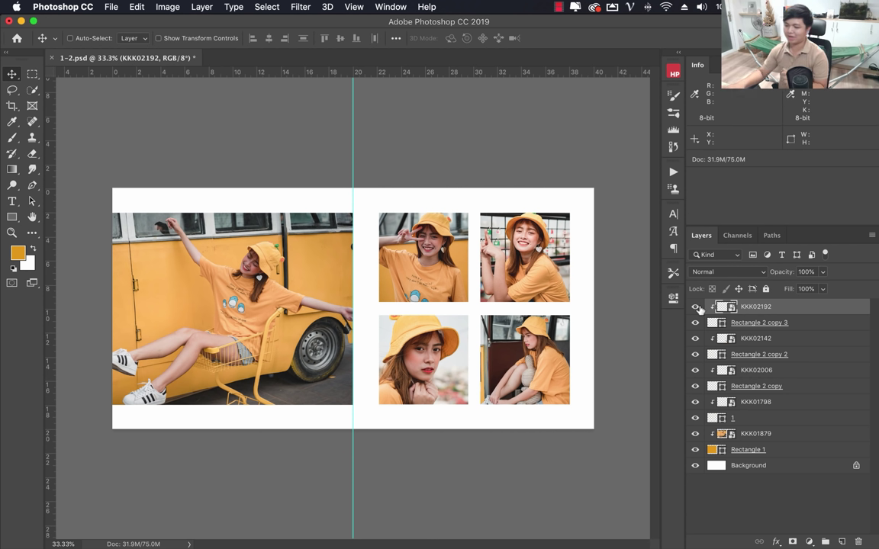